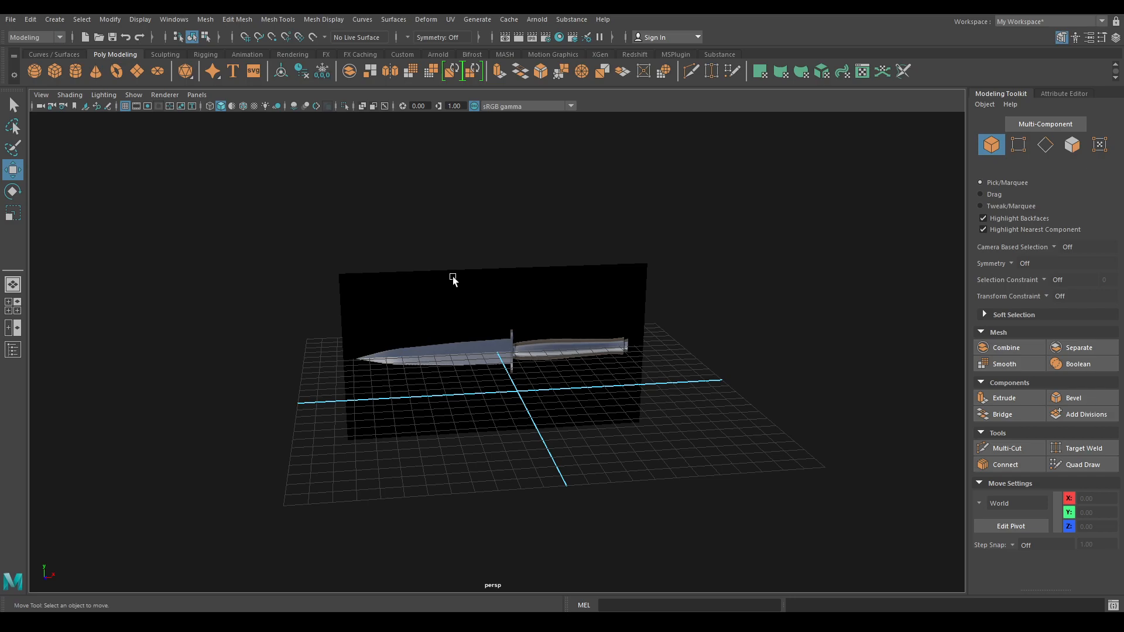
# - Switch to the front view and start the Create Polygon Tool at the blade tip
pyautogui.press('space')
pyautogui.moveTo(479, 269); pyautogui.dragTo(478, 307)
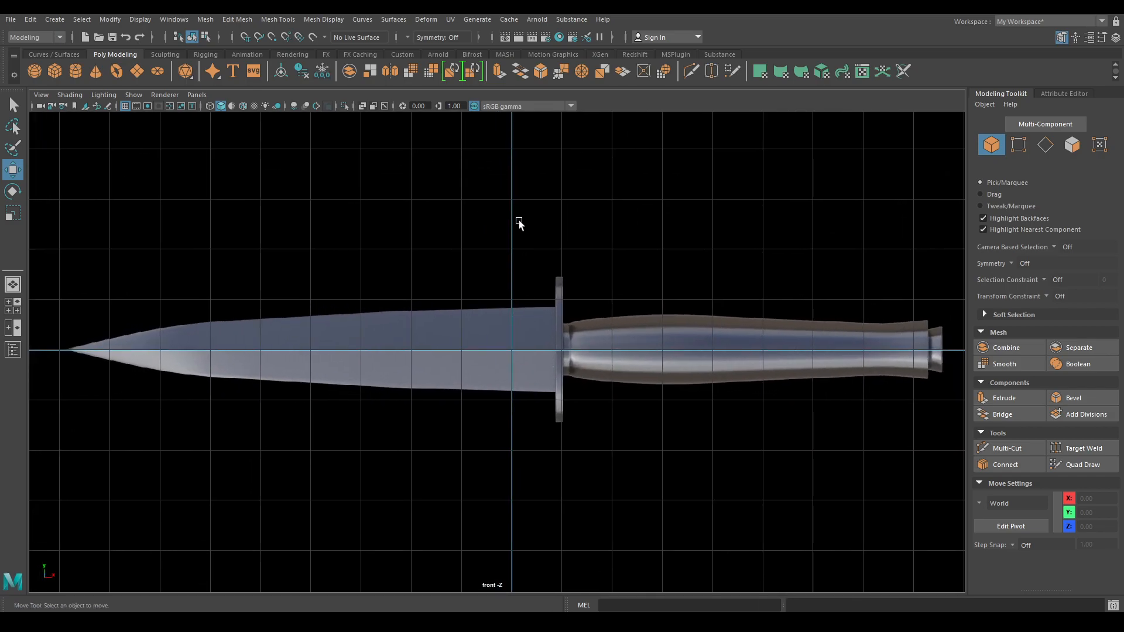
pyautogui.keyDown('shift'); pyautogui.rightClick(623, 225); pyautogui.keyUp('shift')
pyautogui.keyDown('shift'); pyautogui.moveTo(624, 226); pyautogui.dragTo(598, 195, button='right'); pyautogui.keyUp('shift')
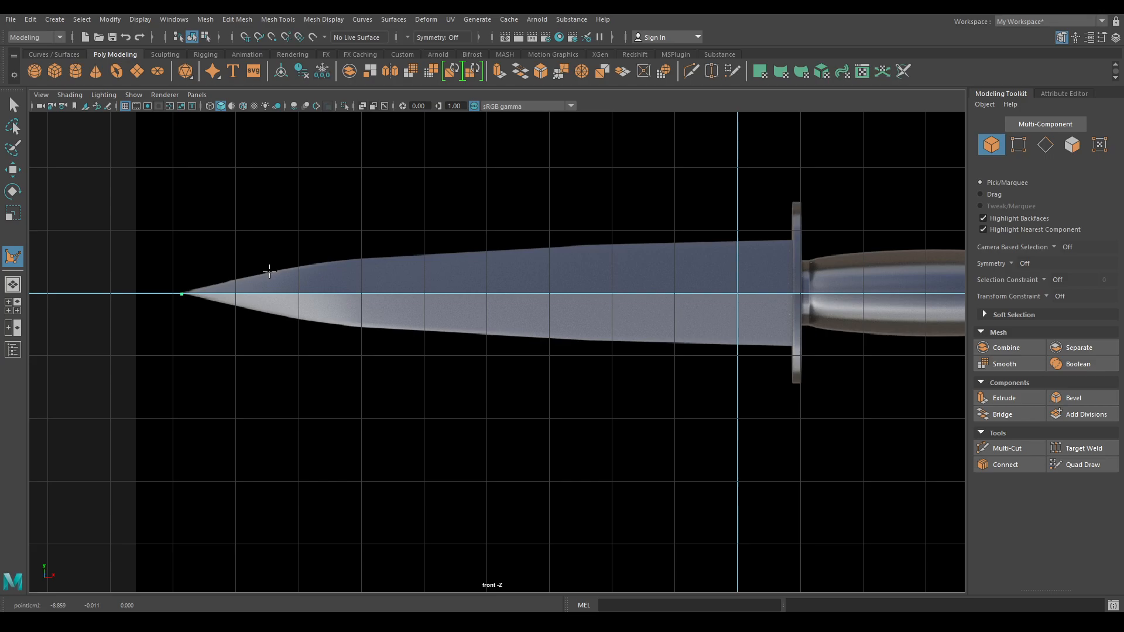
# - Trace the blade's back edge to the guard corner, down to the centre line, and back to the tip
pyautogui.click(341, 258)
pyautogui.click(427, 254)
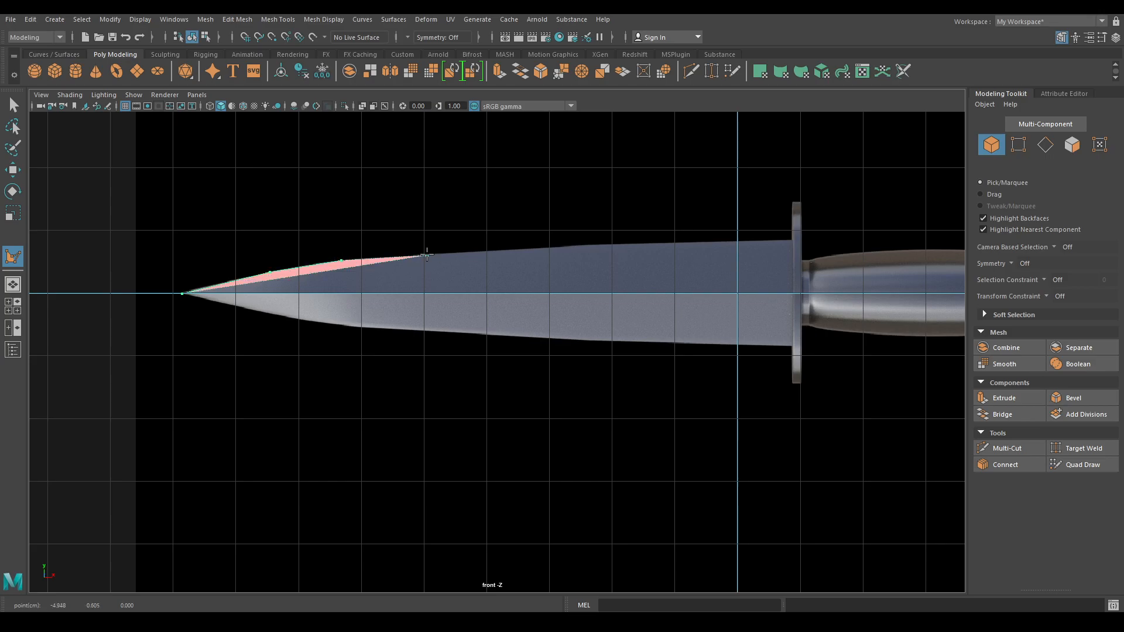
pyautogui.click(571, 247)
pyautogui.click(792, 240)
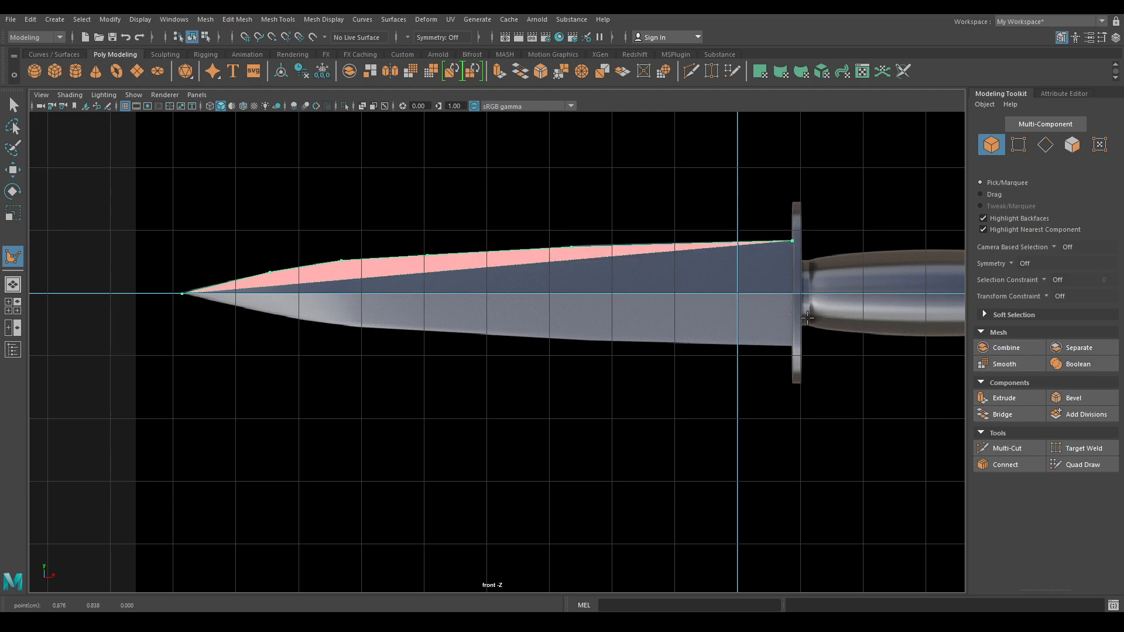
pyautogui.click(793, 293)
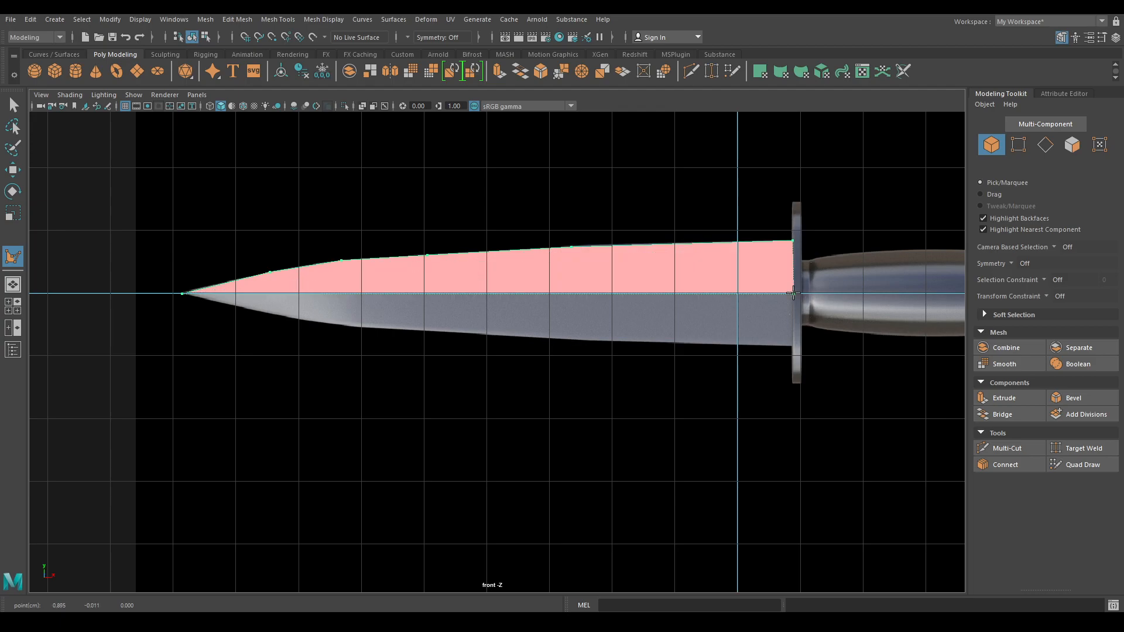
pyautogui.click(182, 294)
# - Finish the traced polygon, select its face in perspective and reverse its normal
pyautogui.press('w')
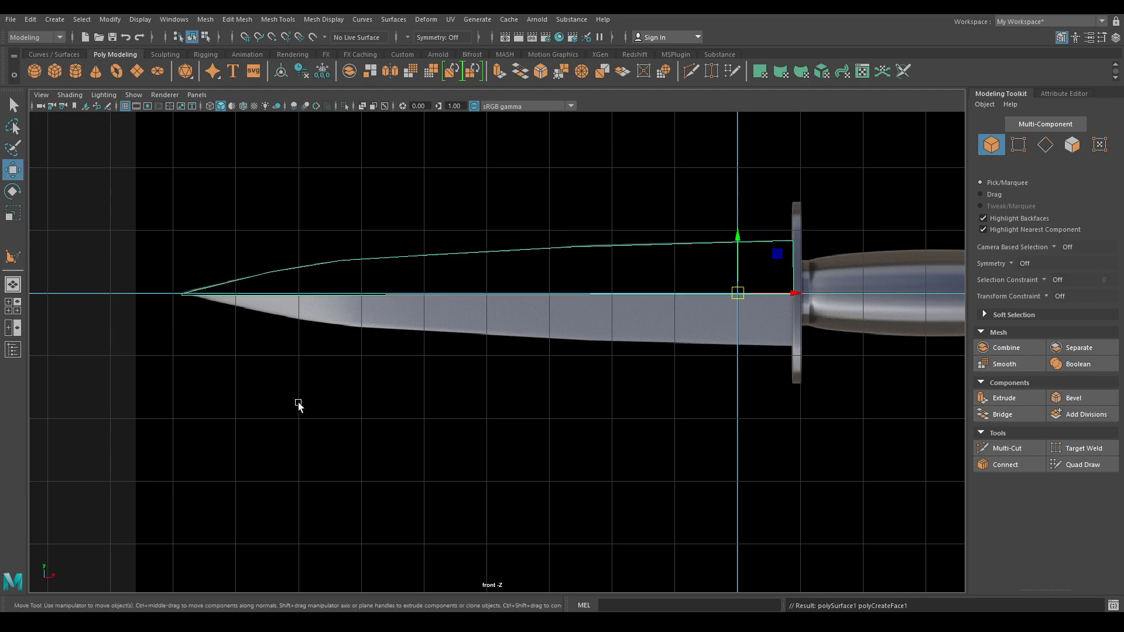
pyautogui.scroll(2, 271, 351)
pyautogui.scroll(1, 251, 297)
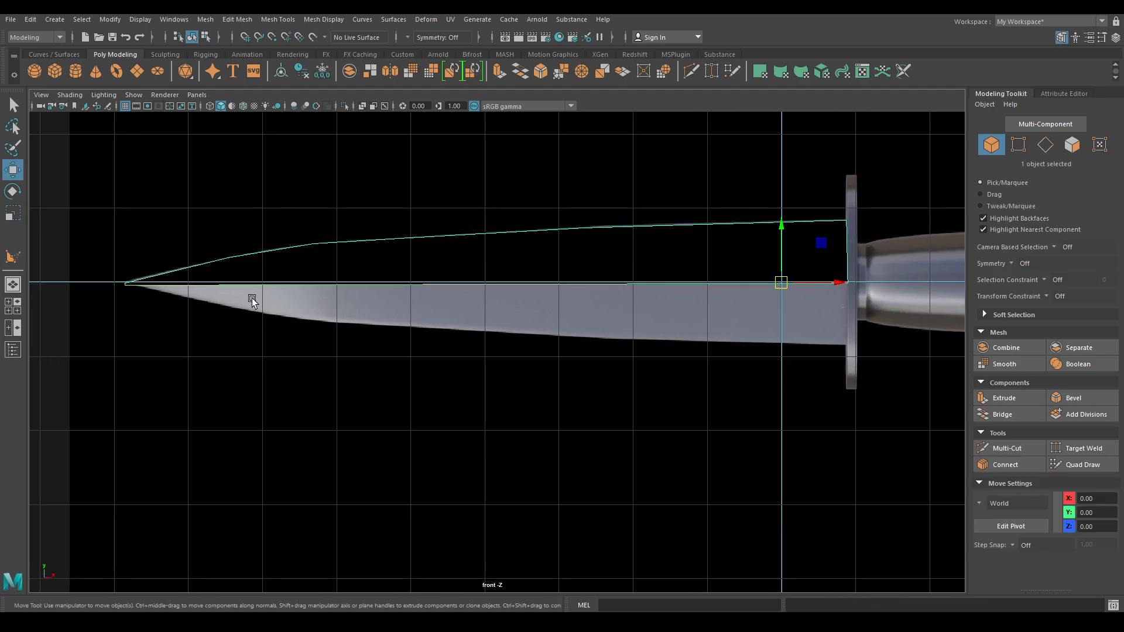
pyautogui.keyDown('alt'); pyautogui.moveTo(251, 297); pyautogui.dragTo(300, 298, button='middle'); pyautogui.keyUp('alt')
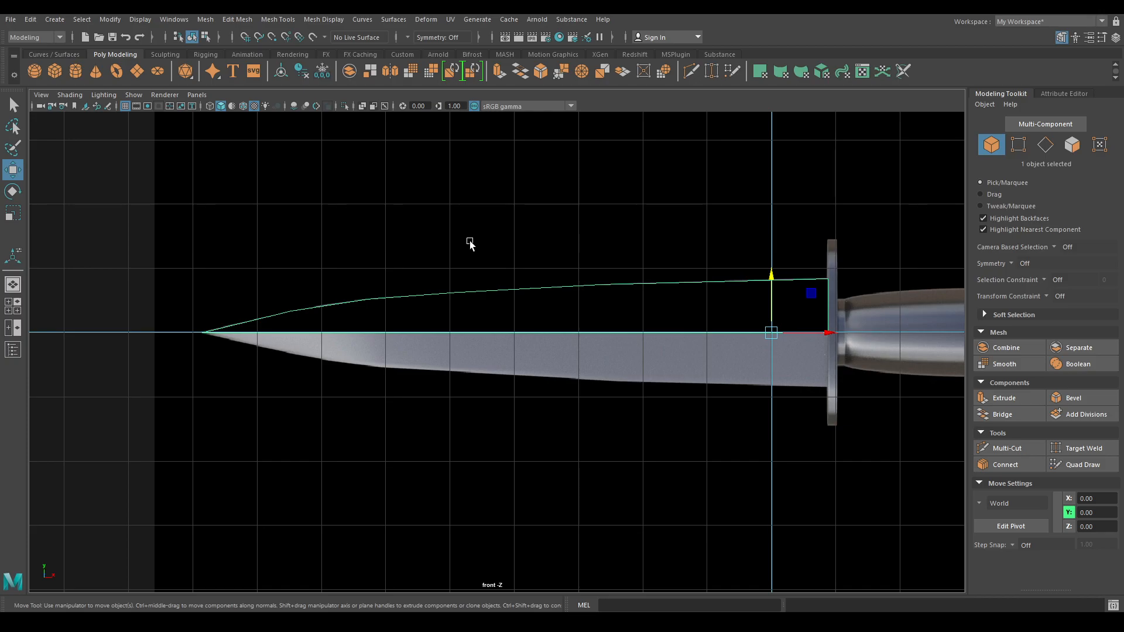
pyautogui.rightClick(442, 253)
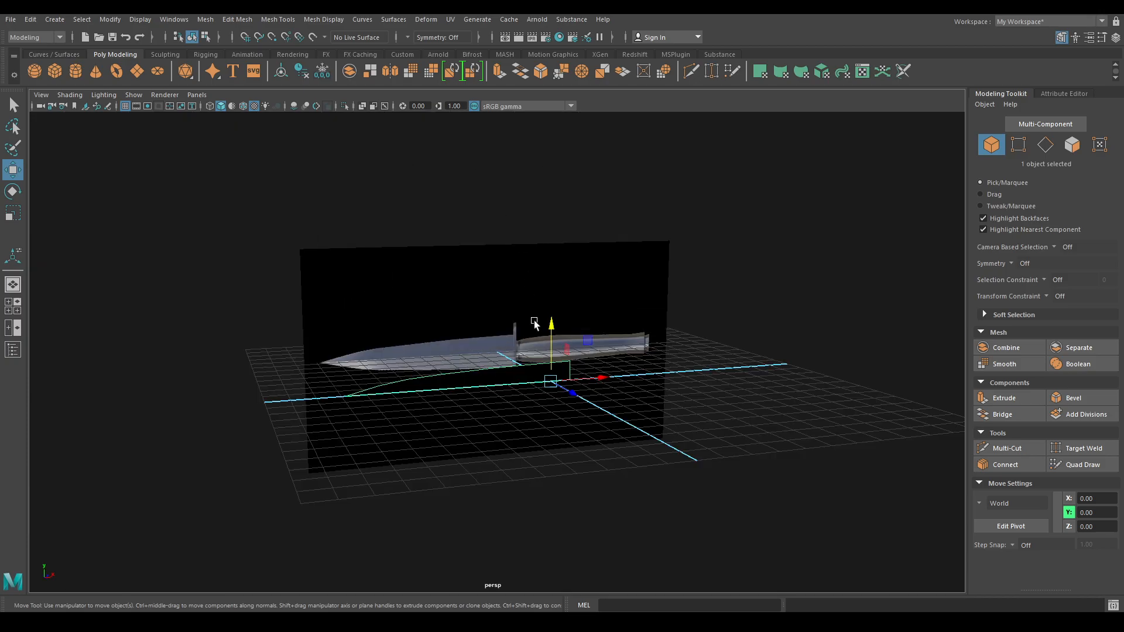
pyautogui.keyDown('alt'); pyautogui.moveTo(638, 363); pyautogui.dragTo(554, 409); pyautogui.keyUp('alt')
pyautogui.keyDown('alt'); pyautogui.moveTo(554, 409); pyautogui.dragTo(554, 391, button='middle'); pyautogui.keyUp('alt')
pyautogui.scroll(1, 562, 366)
pyautogui.moveTo(568, 338); pyautogui.dragTo(566, 377, button='right')
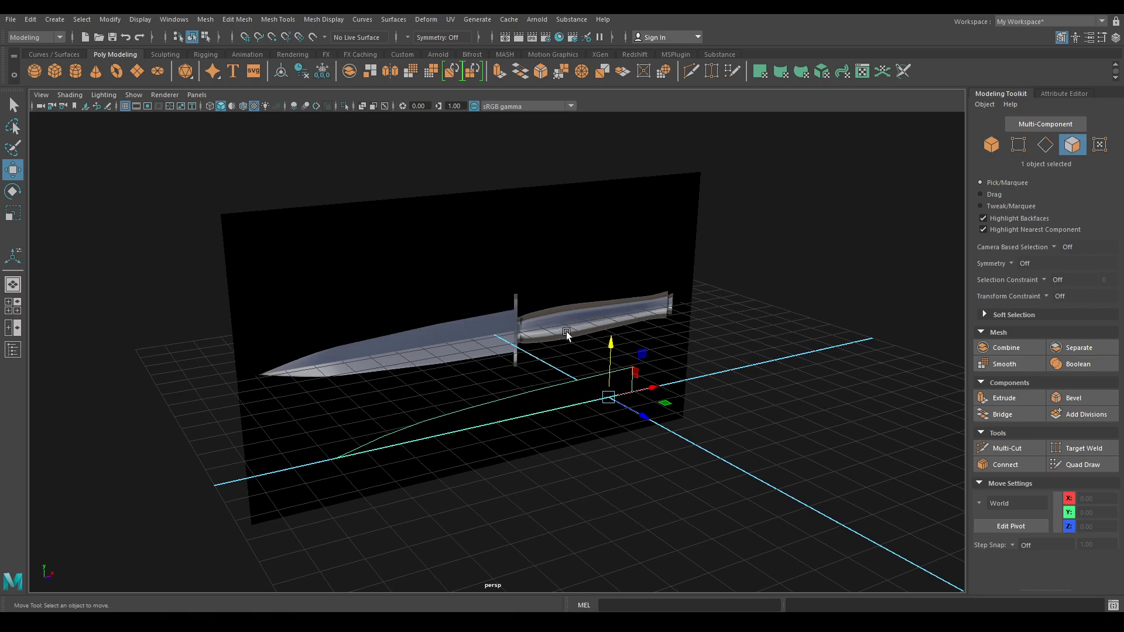
pyautogui.click(560, 402)
pyautogui.keyDown('shift'); pyautogui.moveTo(522, 335); pyautogui.dragTo(659, 360, button='right'); pyautogui.keyUp('shift')
# - Return to the front view in Object Mode and pick the Multi-Cut tool
pyautogui.press('space')
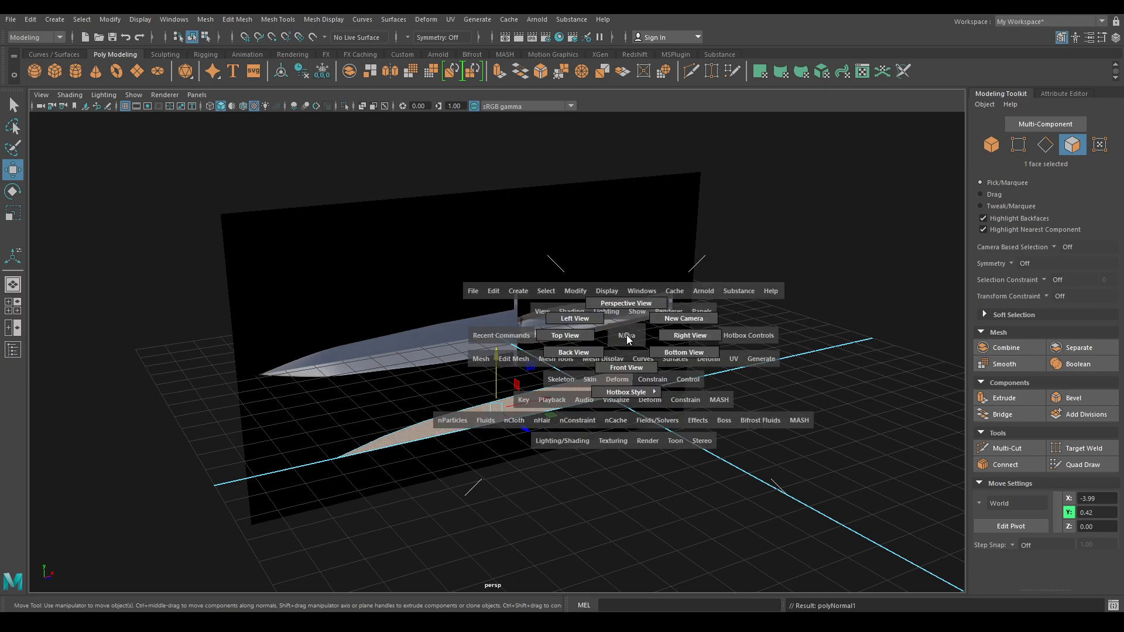
pyautogui.moveTo(625, 368); pyautogui.dragTo(625, 369)
pyautogui.moveTo(485, 289); pyautogui.dragTo(551, 261, button='right')
pyautogui.keyDown('shift'); pyautogui.moveTo(418, 223); pyautogui.dragTo(467, 345, button='right'); pyautogui.keyUp('shift')
pyautogui.moveTo(449, 299); pyautogui.dragTo(427, 257, button='right')
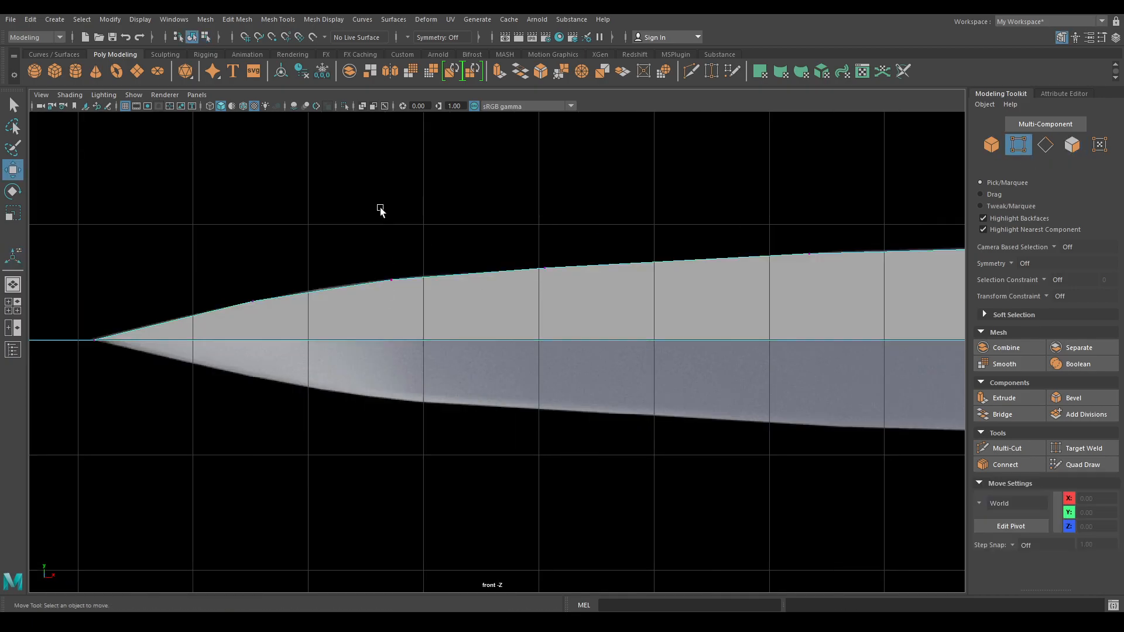
pyautogui.keyDown('shift'); pyautogui.moveTo(595, 289); pyautogui.dragTo(523, 291, button='right'); pyautogui.keyUp('shift')
# - Cut vertical edges from outline points down to the centre line near the blade tip
pyautogui.click(251, 301)
pyautogui.keyDown('alt'); pyautogui.moveTo(278, 325); pyautogui.dragTo(329, 327, button='middle'); pyautogui.keyUp('alt')
pyautogui.scroll(3, 291, 319)
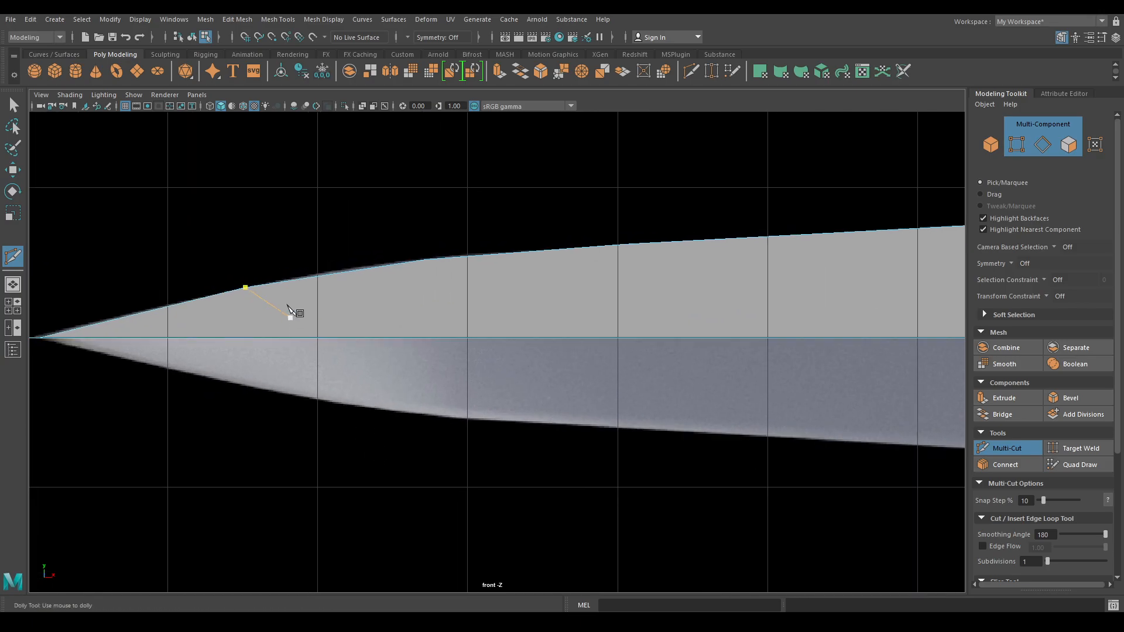
pyautogui.click(246, 289)
pyautogui.click(245, 338)
pyautogui.rightClick(493, 322)
pyautogui.click(625, 334)
pyautogui.rightClick(625, 335)
# - Add a final cut from the top edge point to the centre line and exit Multi-Cut
pyautogui.keyDown('alt'); pyautogui.moveTo(657, 329); pyautogui.dragTo(425, 333, button='middle'); pyautogui.keyUp('alt')
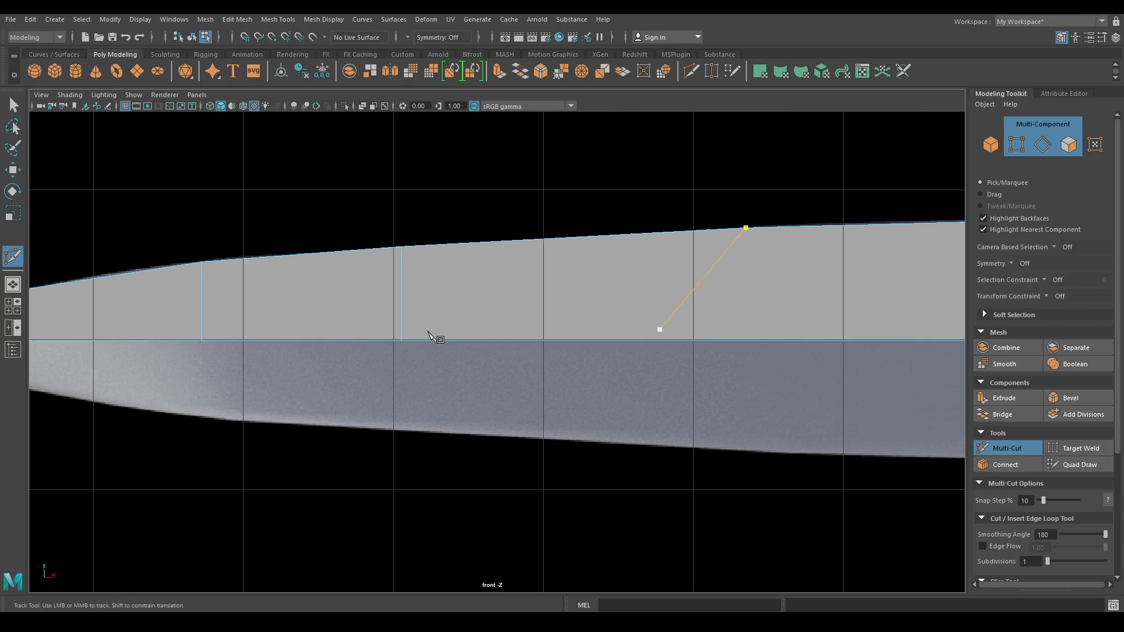
pyautogui.keyDown('alt'); pyautogui.moveTo(776, 261); pyautogui.dragTo(614, 262, button='middle'); pyautogui.keyUp('alt')
pyautogui.click(586, 236)
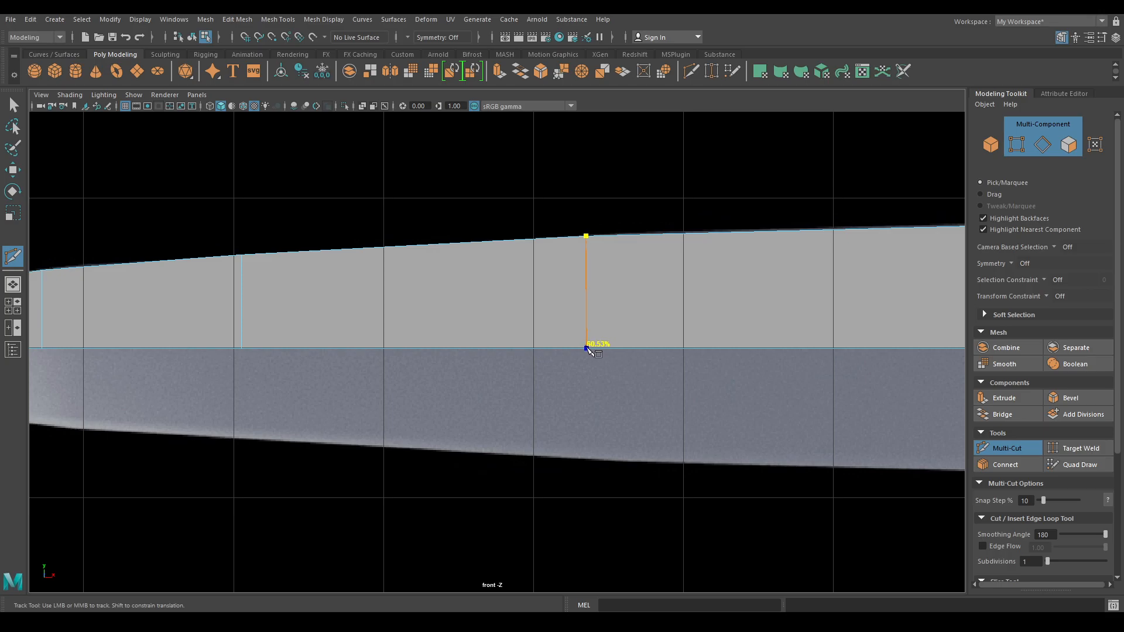
pyautogui.click(586, 350)
pyautogui.rightClick(586, 350)
pyautogui.press('w')
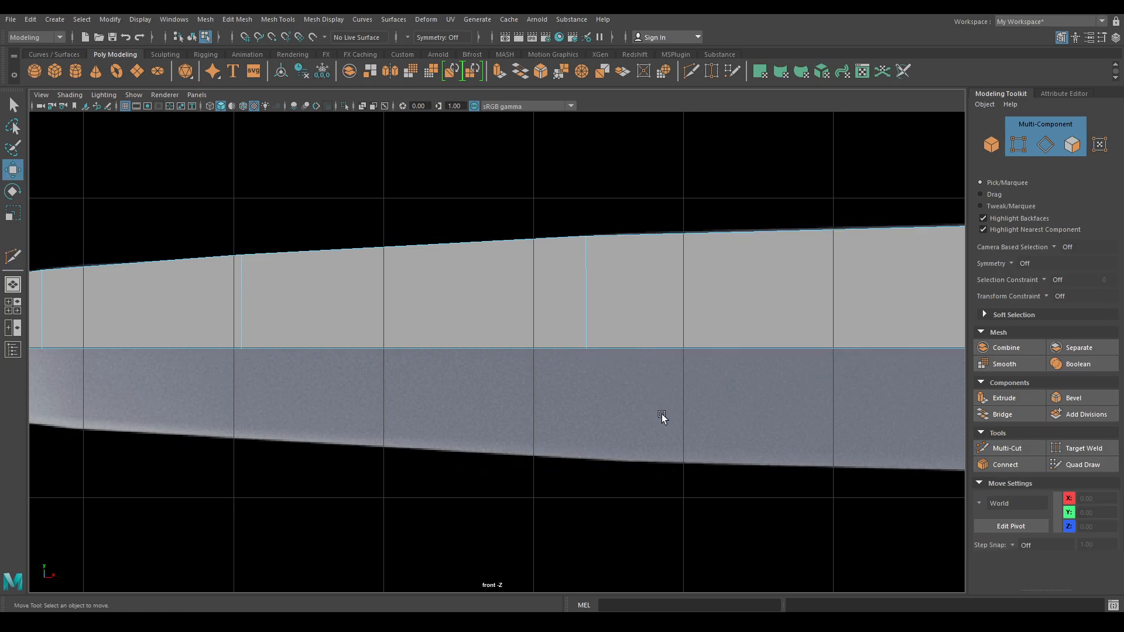
pyautogui.scroll(-5, 655, 350)
pyautogui.scroll(2, 655, 349)
pyautogui.press('space')
pyautogui.press('space')
pyautogui.keyDown('alt'); pyautogui.moveTo(575, 311); pyautogui.dragTo(539, 294); pyautogui.keyUp('alt')
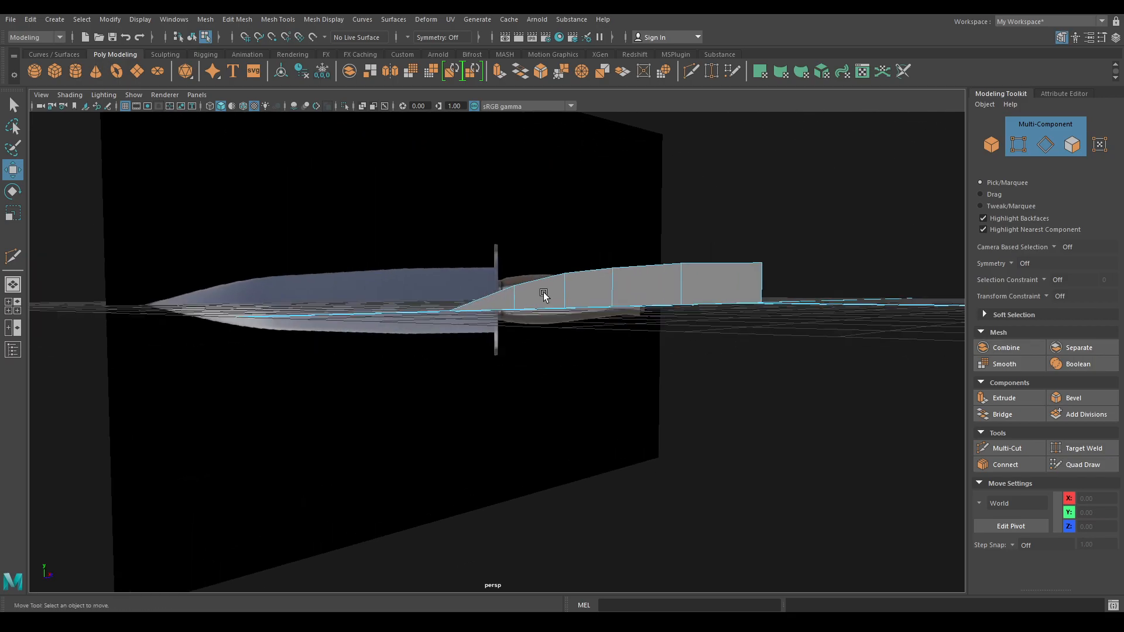
pyautogui.rightClick(579, 227)
pyautogui.click(580, 195)
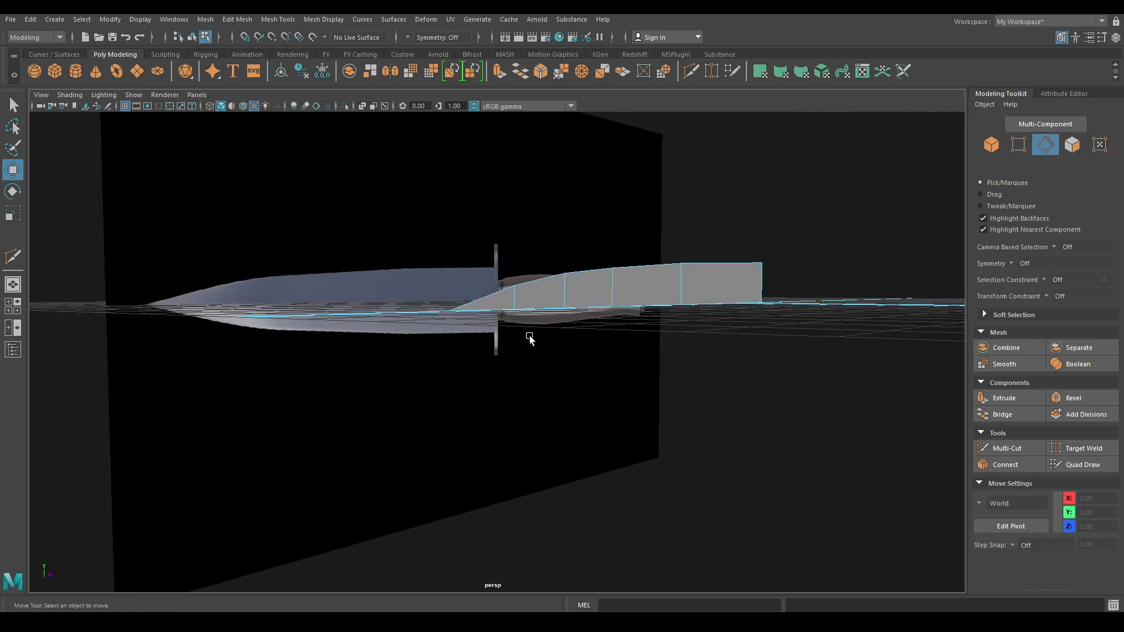
pyautogui.click(492, 309)
pyautogui.keyDown('shift'); pyautogui.click(555, 308); pyautogui.keyUp('shift')
pyautogui.keyDown('shift'); pyautogui.click(596, 307); pyautogui.keyUp('shift')
pyautogui.keyDown('shift'); pyautogui.click(656, 305); pyautogui.keyUp('shift')
pyautogui.keyDown('shift'); pyautogui.click(734, 303); pyautogui.keyUp('shift')
pyautogui.keyDown('alt'); pyautogui.moveTo(736, 305); pyautogui.dragTo(653, 348); pyautogui.keyUp('alt')
pyautogui.press('space')
pyautogui.keyDown('alt'); pyautogui.moveTo(652, 348); pyautogui.dragTo(627, 313, button='middle'); pyautogui.keyUp('alt')
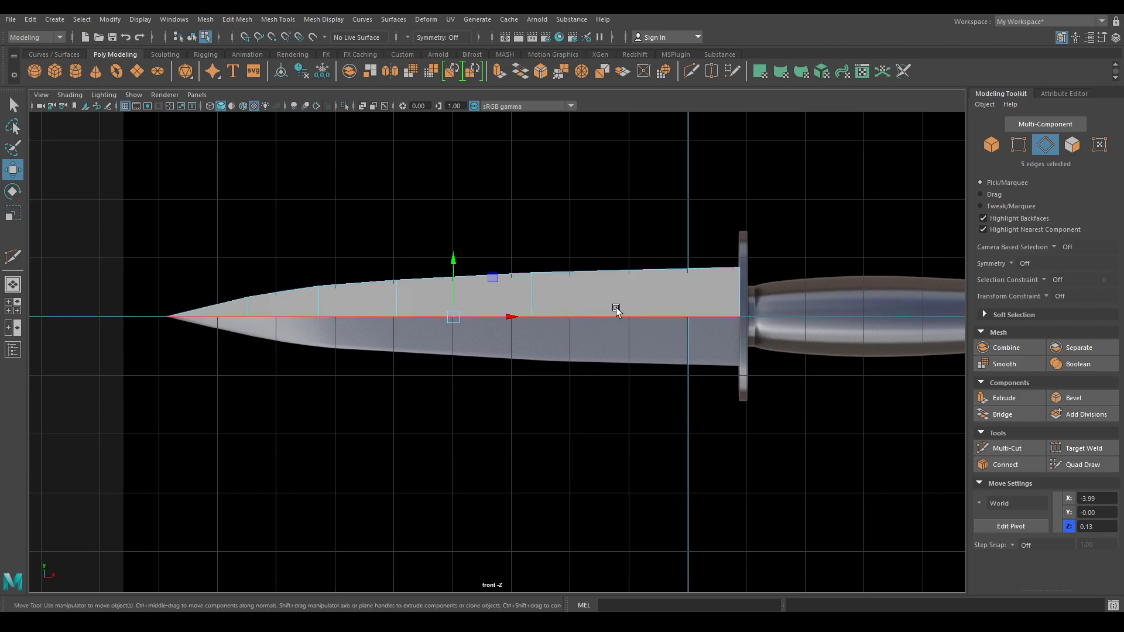
pyautogui.scroll(2, 484, 251)
pyautogui.moveTo(485, 245); pyautogui.dragTo(550, 228, button='right')
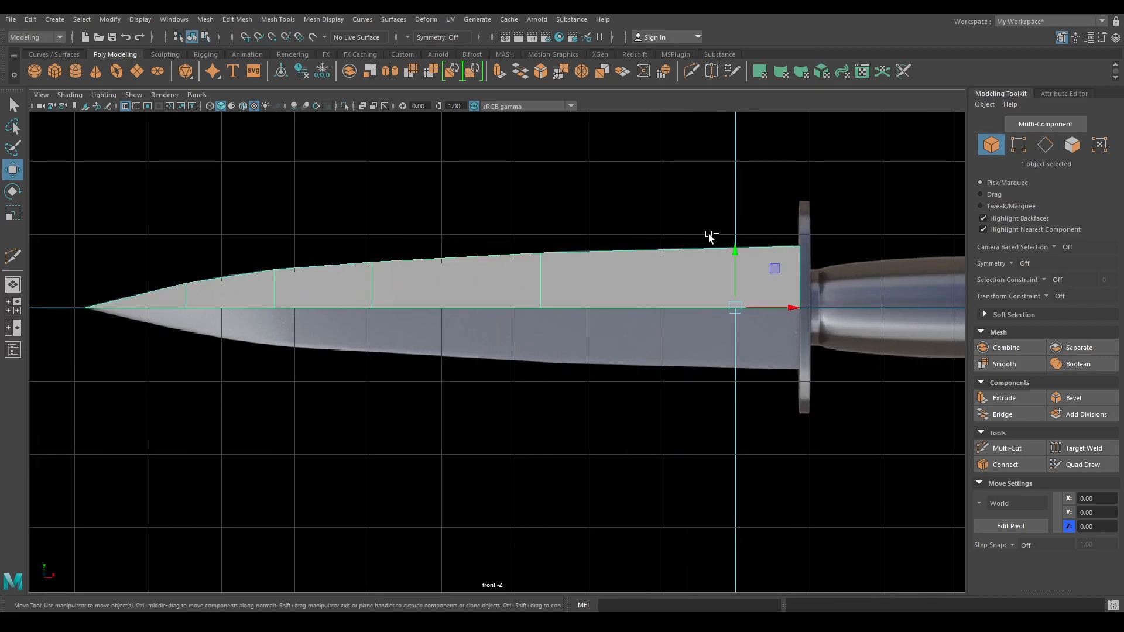
# - Mirror the duplicated blade half by setting Scale Y to -1 in the Channel Box
pyautogui.click(1116, 39)
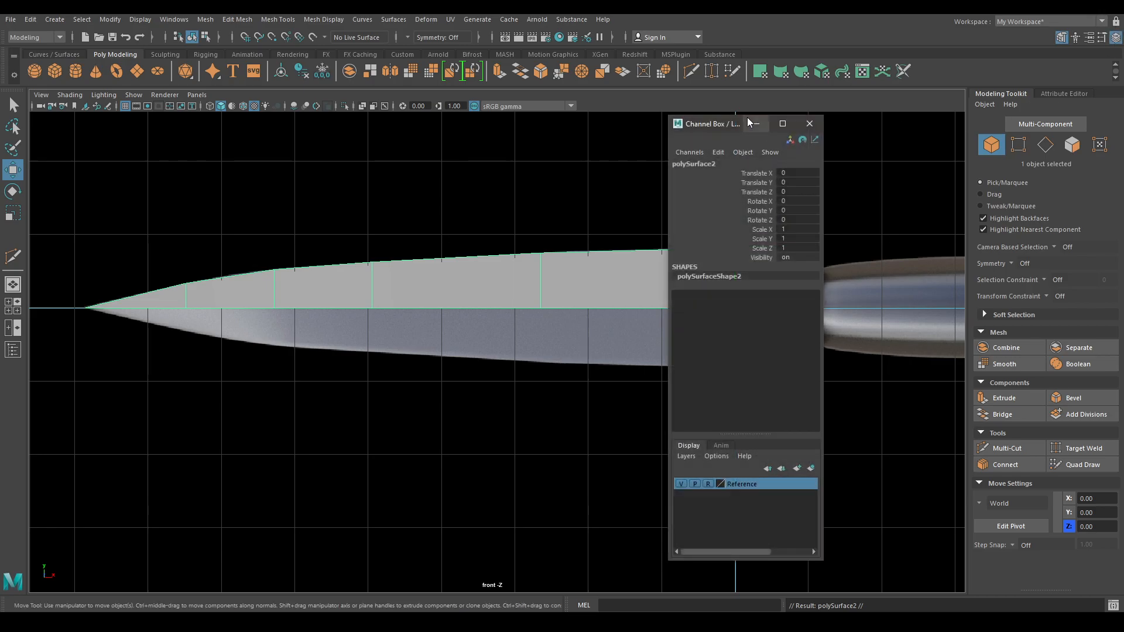
pyautogui.moveTo(712, 123); pyautogui.dragTo(261, 123)
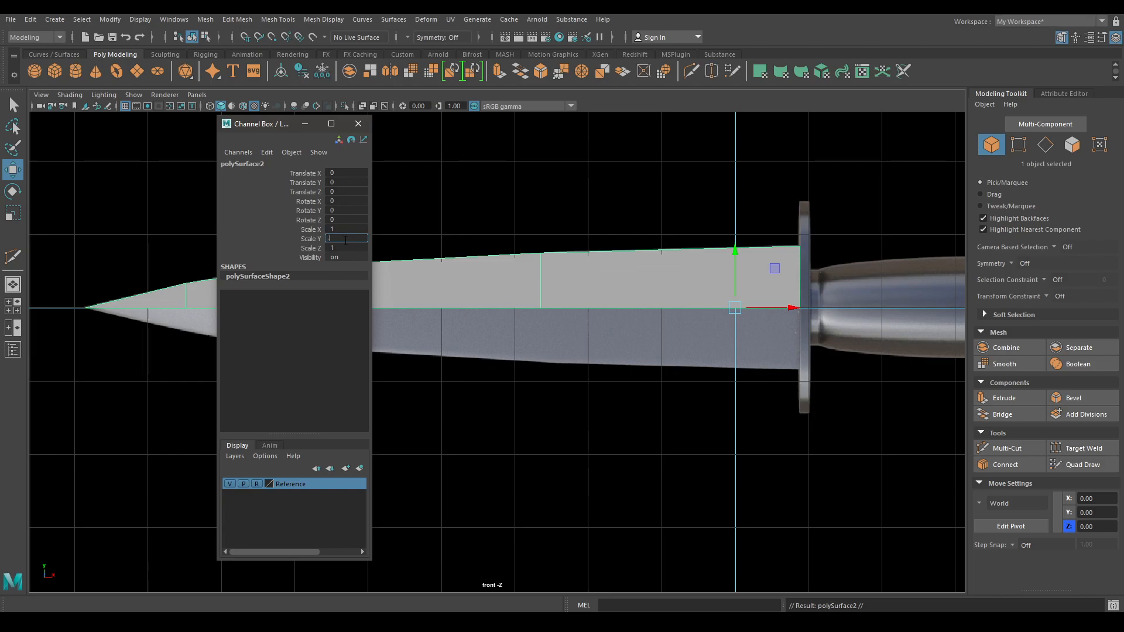
pyautogui.press('Return')
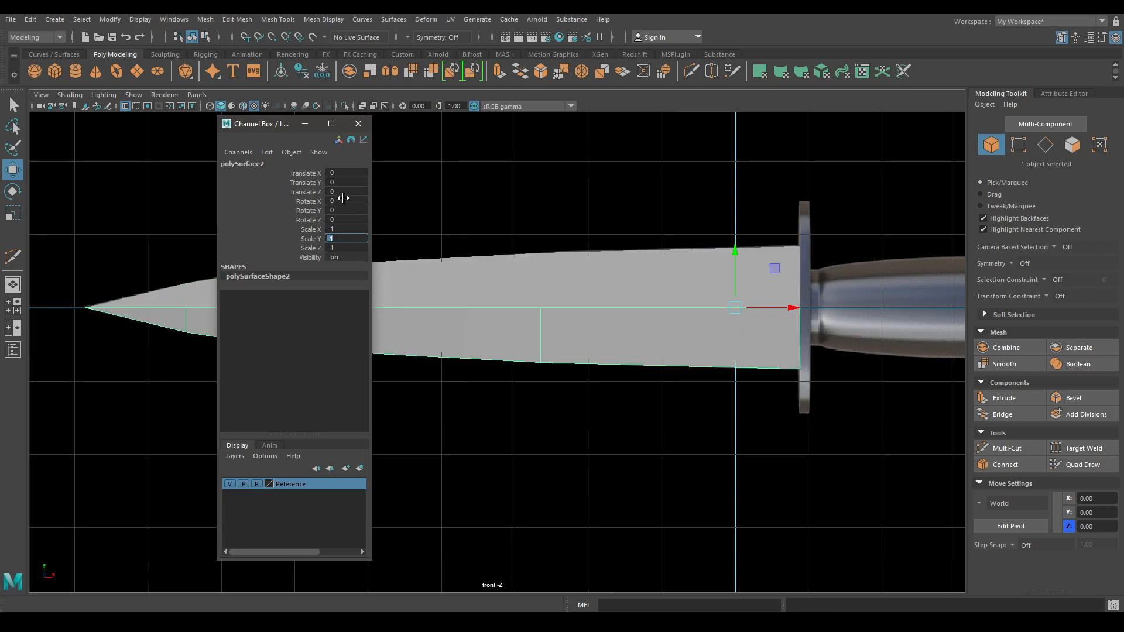
pyautogui.click(357, 124)
# - Select both blade halves, combine them into polySurface3, and return to the front view
pyautogui.press('space')
pyautogui.moveTo(409, 170); pyautogui.dragTo(406, 140)
pyautogui.keyDown('alt'); pyautogui.moveTo(464, 238); pyautogui.dragTo(596, 284); pyautogui.keyUp('alt')
pyautogui.scroll(2, 591, 285)
pyautogui.click(588, 270)
pyautogui.moveTo(512, 189); pyautogui.dragTo(641, 398)
pyautogui.keyDown('shift'); pyautogui.moveTo(600, 233); pyautogui.dragTo(605, 477, button='right'); pyautogui.keyUp('shift')
pyautogui.press('space')
pyautogui.moveTo(587, 302); pyautogui.dragTo(587, 330)
pyautogui.moveTo(280, 208); pyautogui.dragTo(211, 213, button='right')
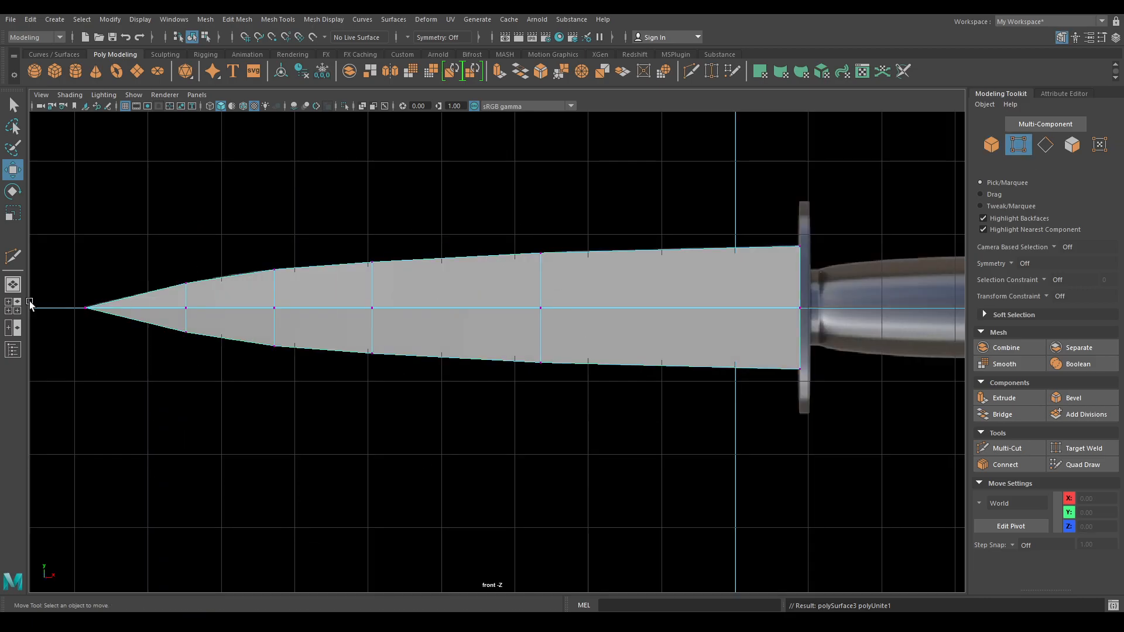
# - Merge the doubled centre-line vertices of the blade at a 0.01 threshold
pyautogui.moveTo(64, 297); pyautogui.dragTo(611, 326)
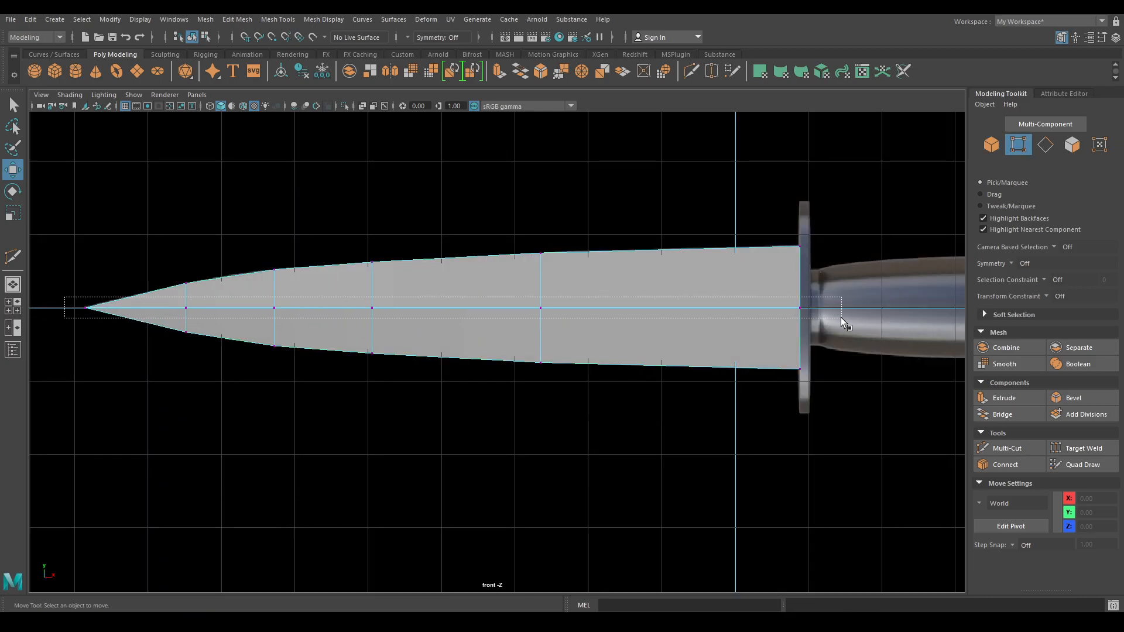
pyautogui.keyDown('shift'); pyautogui.moveTo(566, 242); pyautogui.dragTo(629, 181, button='right'); pyautogui.keyUp('shift')
pyautogui.press('space')
pyautogui.moveTo(629, 181); pyautogui.dragTo(628, 161)
pyautogui.keyDown('alt'); pyautogui.moveTo(632, 186); pyautogui.dragTo(627, 196); pyautogui.keyUp('alt')
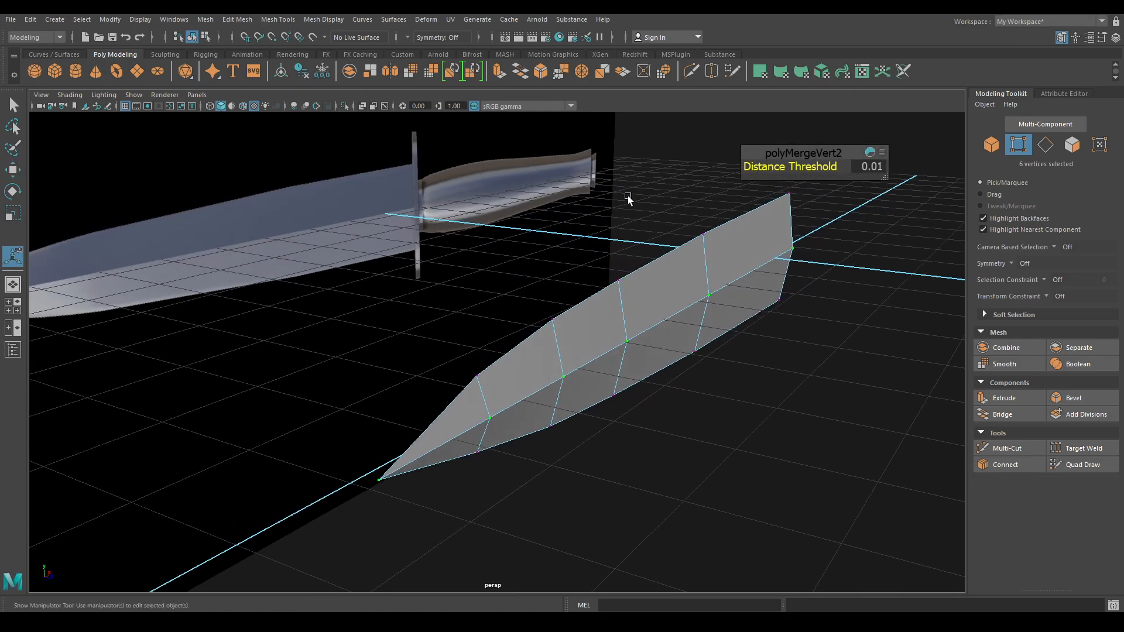
# - Select the centre-line edges and move them out to Z 0.20 to form a ridge
pyautogui.press('w')
pyautogui.moveTo(589, 226); pyautogui.dragTo(647, 187, button='right')
pyautogui.moveTo(692, 248); pyautogui.dragTo(691, 218, button='right')
pyautogui.click(757, 268)
pyautogui.keyDown('shift'); pyautogui.click(676, 319); pyautogui.keyUp('shift')
pyautogui.keyDown('shift'); pyautogui.click(533, 404); pyautogui.keyUp('shift')
pyautogui.keyDown('shift'); pyautogui.click(456, 431); pyautogui.keyUp('shift')
pyautogui.keyDown('shift'); pyautogui.click(728, 341); pyautogui.keyUp('shift')
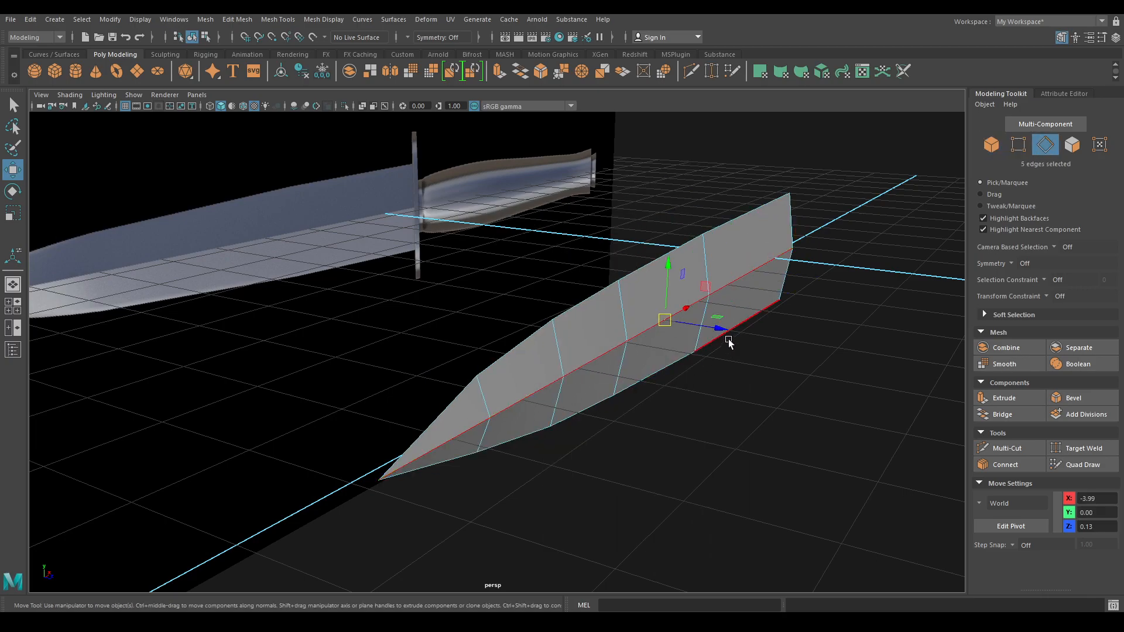
pyautogui.moveTo(725, 332); pyautogui.dragTo(616, 307)
# - Harden the blade's ridge edges via Mesh Display and reselect the blade in Object Mode
pyautogui.click(332, 19)
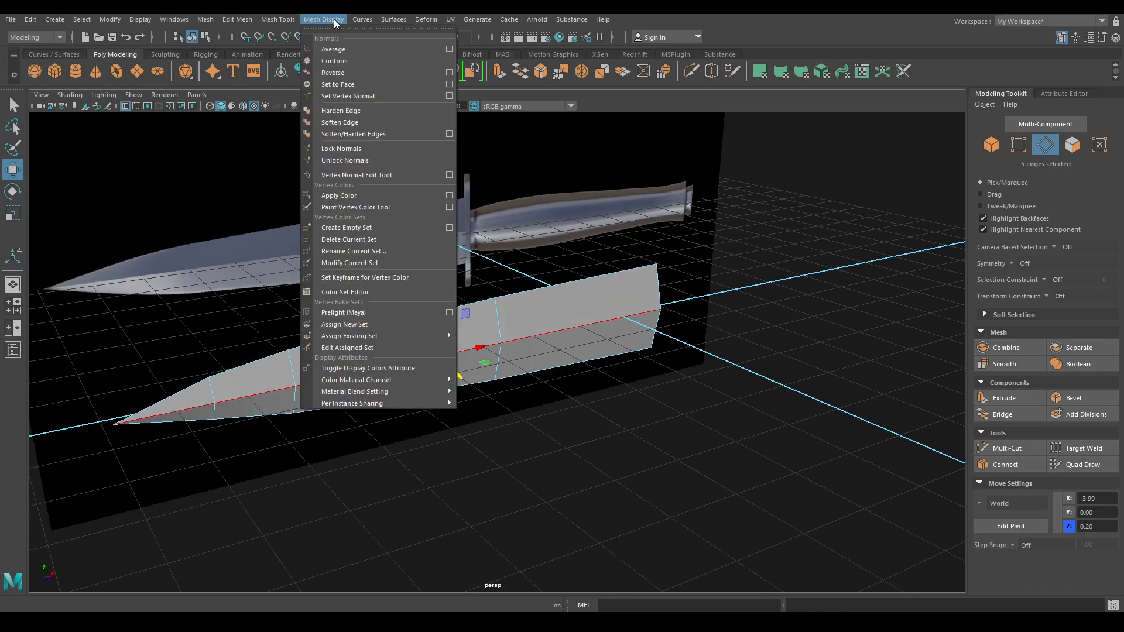
pyautogui.click(364, 113)
pyautogui.moveTo(552, 298); pyautogui.dragTo(651, 253, button='right')
pyautogui.click(662, 415)
pyautogui.keyDown('alt'); pyautogui.moveTo(660, 415); pyautogui.dragTo(521, 341); pyautogui.keyUp('alt')
pyautogui.click(430, 250)
# - Start a Multi-Cut at a blade vertex, zooming in close on the tip
pyautogui.keyDown('alt'); pyautogui.moveTo(328, 307); pyautogui.dragTo(398, 298); pyautogui.keyUp('alt')
pyautogui.keyDown('alt'); pyautogui.moveTo(398, 334); pyautogui.dragTo(495, 403, button='right'); pyautogui.keyUp('alt')
pyautogui.keyDown('alt'); pyautogui.moveTo(349, 299); pyautogui.dragTo(434, 299); pyautogui.keyUp('alt')
pyautogui.keyDown('shift'); pyautogui.moveTo(530, 297); pyautogui.dragTo(477, 298, button='right'); pyautogui.keyUp('shift')
pyautogui.click(415, 303)
pyautogui.keyDown('alt'); pyautogui.moveTo(576, 313); pyautogui.dragTo(585, 313); pyautogui.keyUp('alt')
pyautogui.keyDown('alt'); pyautogui.moveTo(351, 357); pyautogui.dragTo(461, 449, button='right'); pyautogui.keyUp('alt')
# - Cut from a point near the blade tip to the upper edge and commit it
pyautogui.click(433, 455)
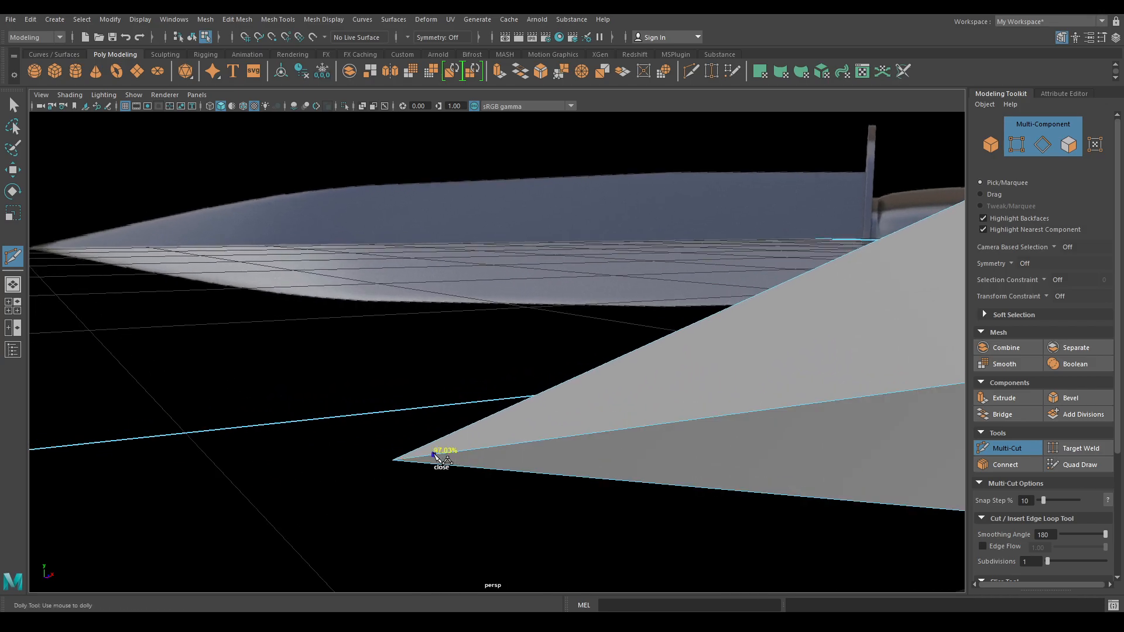
pyautogui.keyDown('alt'); pyautogui.moveTo(592, 391); pyautogui.dragTo(562, 401, button='right'); pyautogui.keyUp('alt')
pyautogui.keyDown('alt'); pyautogui.moveTo(561, 401); pyautogui.dragTo(528, 328, button='middle'); pyautogui.keyUp('alt')
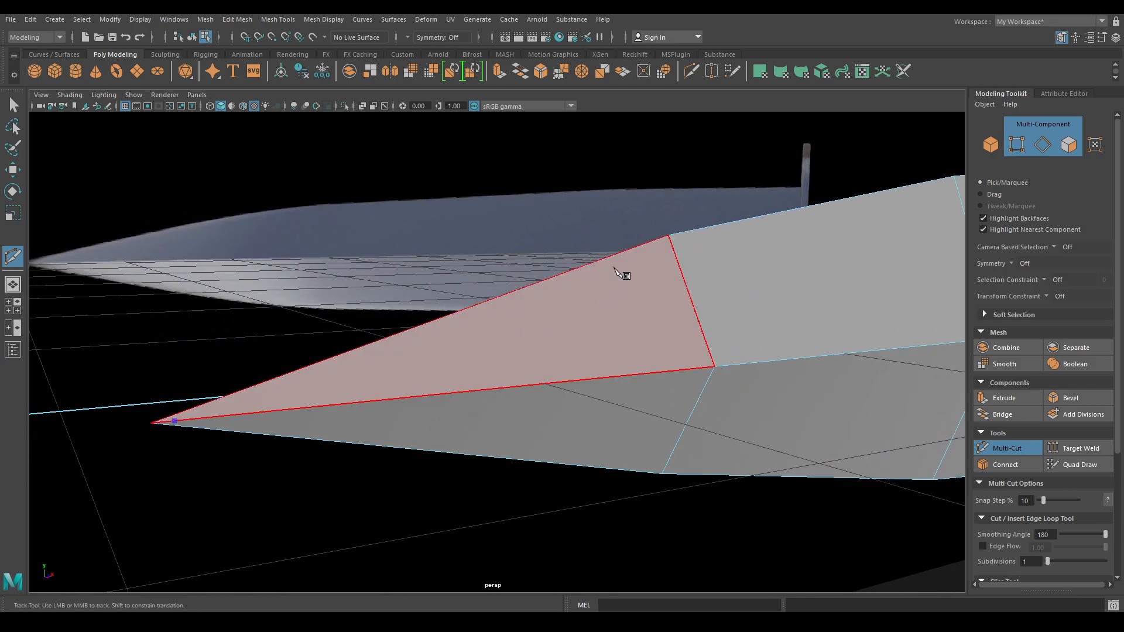
pyautogui.click(672, 245)
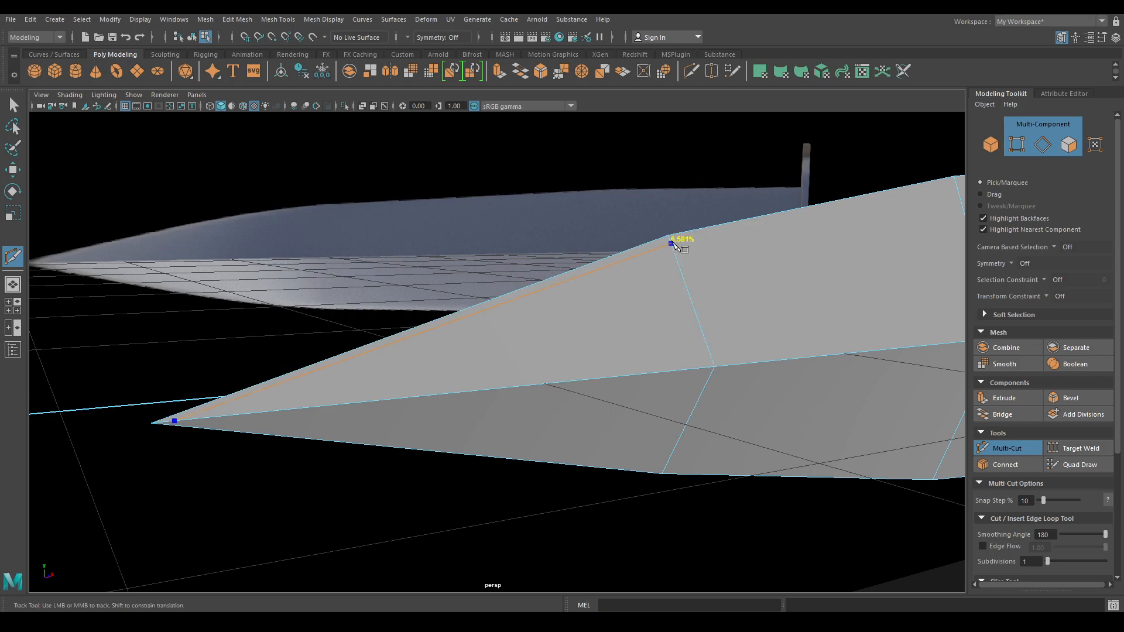
pyautogui.rightClick(674, 238)
# - Undo a misplaced cut and redo it between two points on the upper edge
pyautogui.keyDown('alt'); pyautogui.moveTo(735, 243); pyautogui.dragTo(684, 249); pyautogui.keyUp('alt')
pyautogui.keyDown('alt'); pyautogui.moveTo(685, 249); pyautogui.dragTo(459, 293, button='middle'); pyautogui.keyUp('alt')
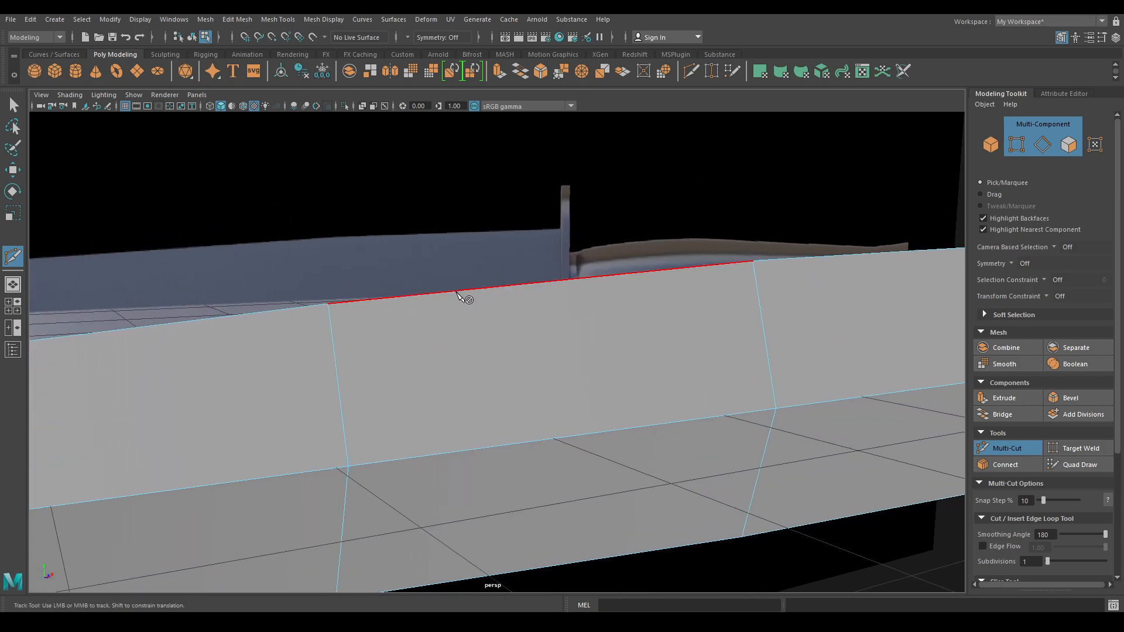
pyautogui.click(331, 310)
pyautogui.keyDown('alt'); pyautogui.moveTo(332, 313); pyautogui.dragTo(443, 350, button='middle'); pyautogui.keyUp('alt')
pyautogui.scroll(-1, 444, 345)
pyautogui.hotkey('ctrl', 'z')
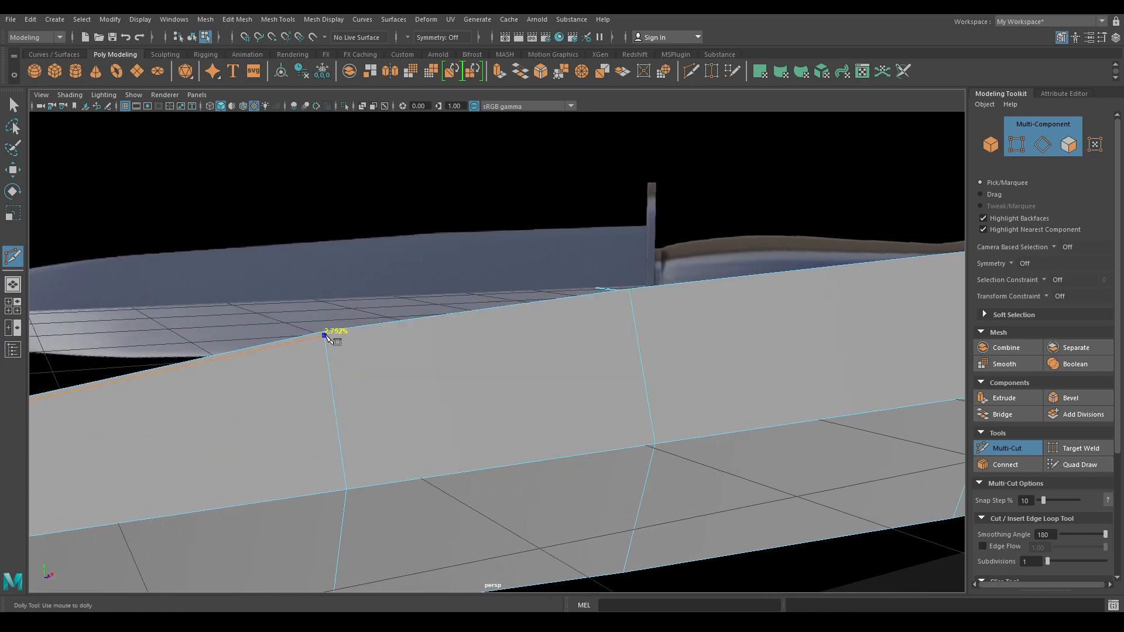
pyautogui.click(325, 337)
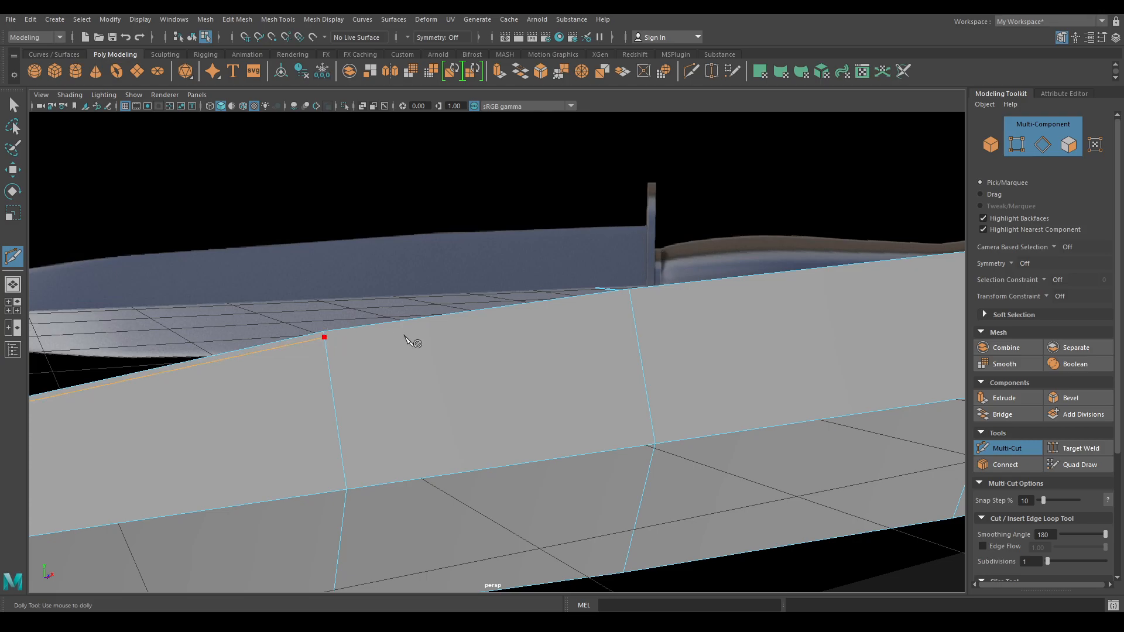
pyautogui.click(633, 298)
pyautogui.rightClick(633, 298)
# - Add cut points along the slab's edge and finish that cut
pyautogui.keyDown('alt'); pyautogui.moveTo(632, 298); pyautogui.dragTo(361, 364, button='middle'); pyautogui.keyUp('alt')
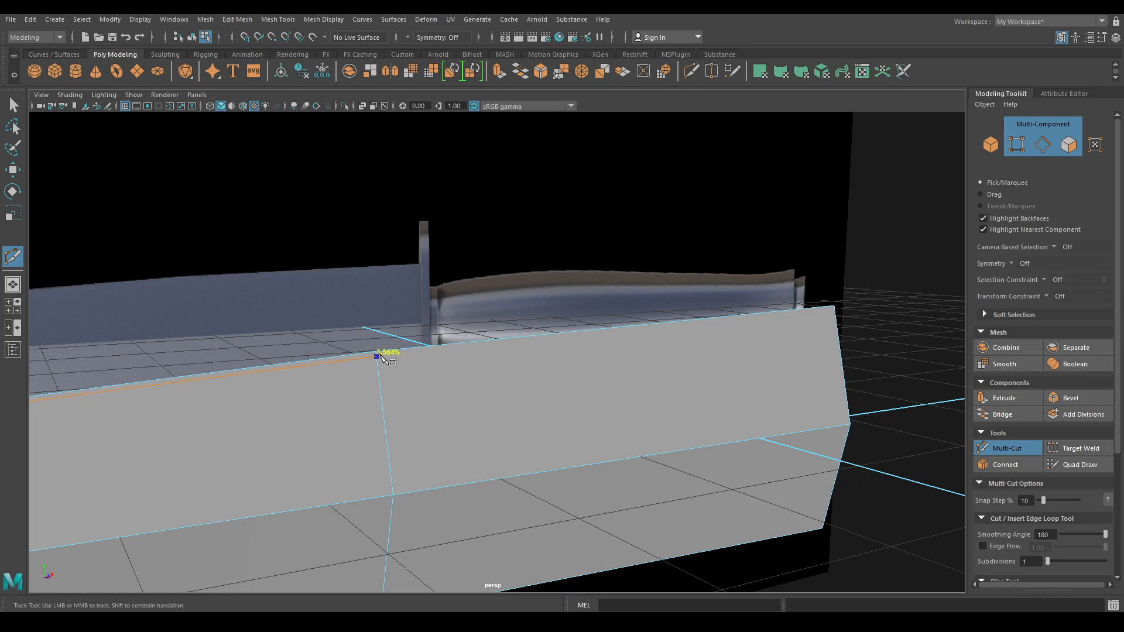
pyautogui.click(376, 356)
pyautogui.keyDown('alt'); pyautogui.moveTo(755, 357); pyautogui.dragTo(670, 321, button='middle'); pyautogui.keyUp('alt')
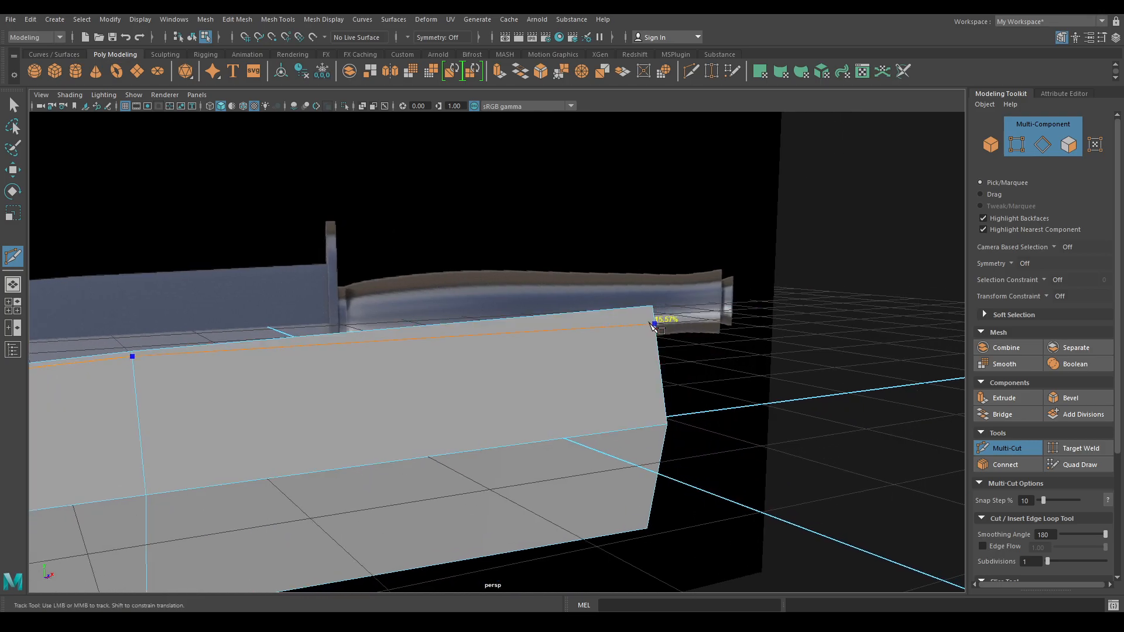
pyautogui.click(654, 311)
pyautogui.press('w')
# - Restart Multi-Cut at the slab's tip vertex and add a point on the lower edge
pyautogui.keyDown('alt'); pyautogui.moveTo(228, 416); pyautogui.dragTo(707, 258, button='middle'); pyautogui.keyUp('alt')
pyautogui.keyDown('alt'); pyautogui.moveTo(374, 293); pyautogui.dragTo(690, 297, button='middle'); pyautogui.keyUp('alt')
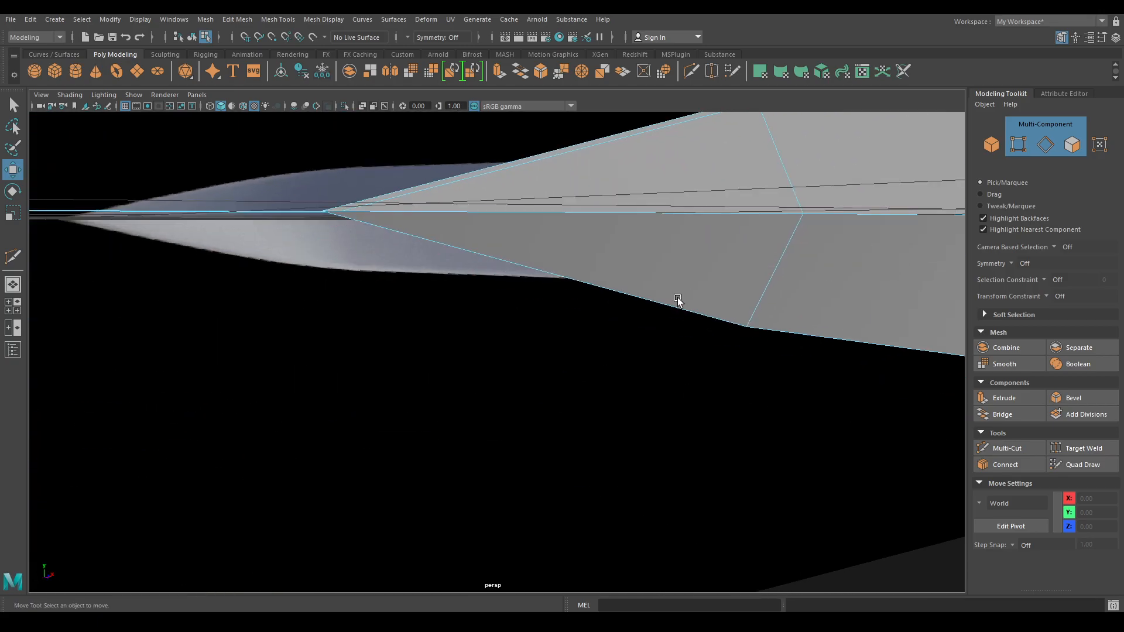
pyautogui.keyDown('shift'); pyautogui.moveTo(555, 202); pyautogui.dragTo(492, 202, button='right'); pyautogui.keyUp('shift')
pyautogui.scroll(1, 391, 202)
pyautogui.scroll(5, 391, 202)
pyautogui.keyDown('alt'); pyautogui.moveTo(391, 203); pyautogui.dragTo(430, 265, button='middle'); pyautogui.keyUp('alt')
pyautogui.scroll(-1, 429, 267)
pyautogui.click(298, 440)
pyautogui.keyDown('alt'); pyautogui.moveTo(484, 442); pyautogui.dragTo(402, 415, button='middle'); pyautogui.keyUp('alt')
pyautogui.scroll(-3, 410, 398)
pyautogui.keyDown('alt'); pyautogui.moveTo(419, 376); pyautogui.dragTo(436, 384, button='middle'); pyautogui.keyUp('alt')
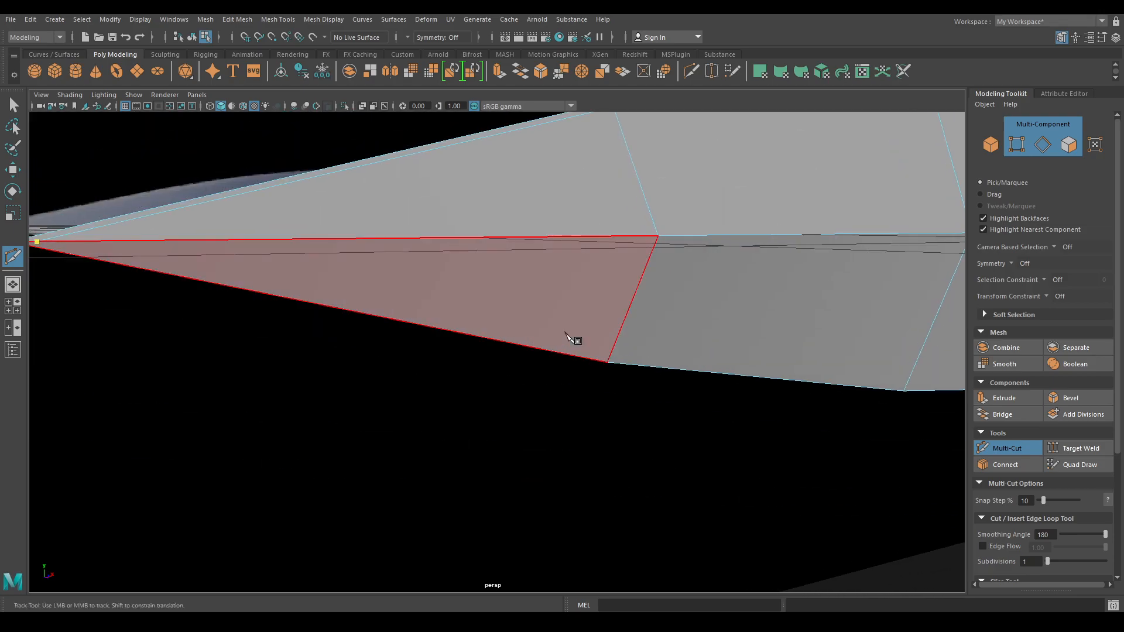
pyautogui.keyDown('alt'); pyautogui.moveTo(499, 326); pyautogui.dragTo(548, 334, button='middle'); pyautogui.keyUp('alt')
pyautogui.click(658, 359)
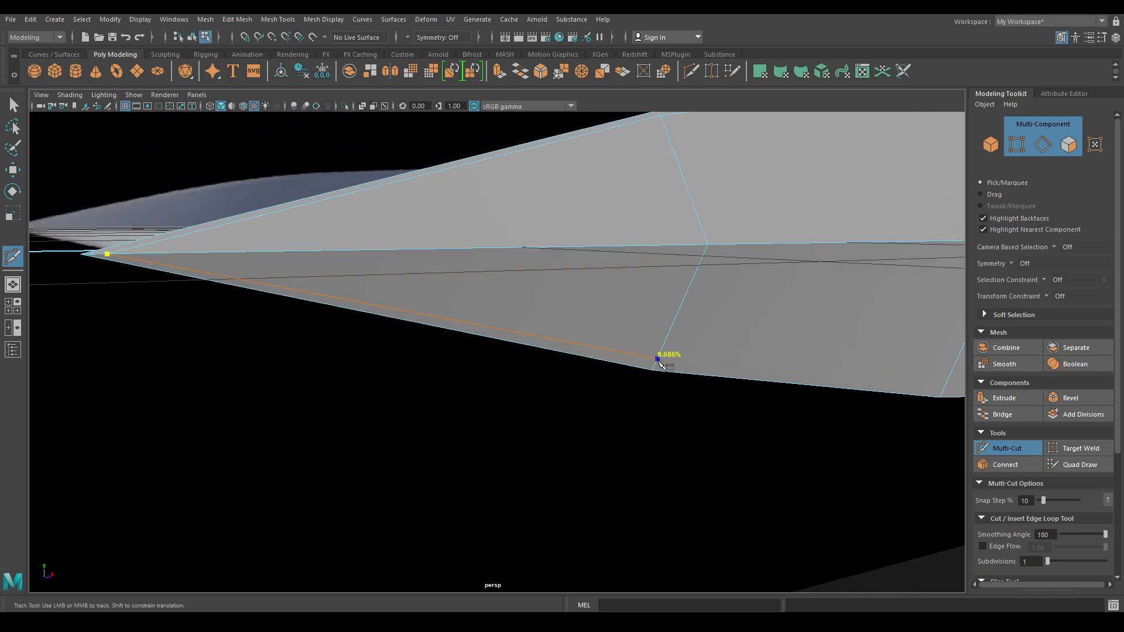
# - Extend the cut across the bottom edges to the slab's far end corner
pyautogui.moveTo(654, 366); pyautogui.dragTo(654, 367)
pyautogui.keyDown('alt'); pyautogui.moveTo(732, 335); pyautogui.dragTo(632, 339, button='middle'); pyautogui.keyUp('alt')
pyautogui.click(685, 397)
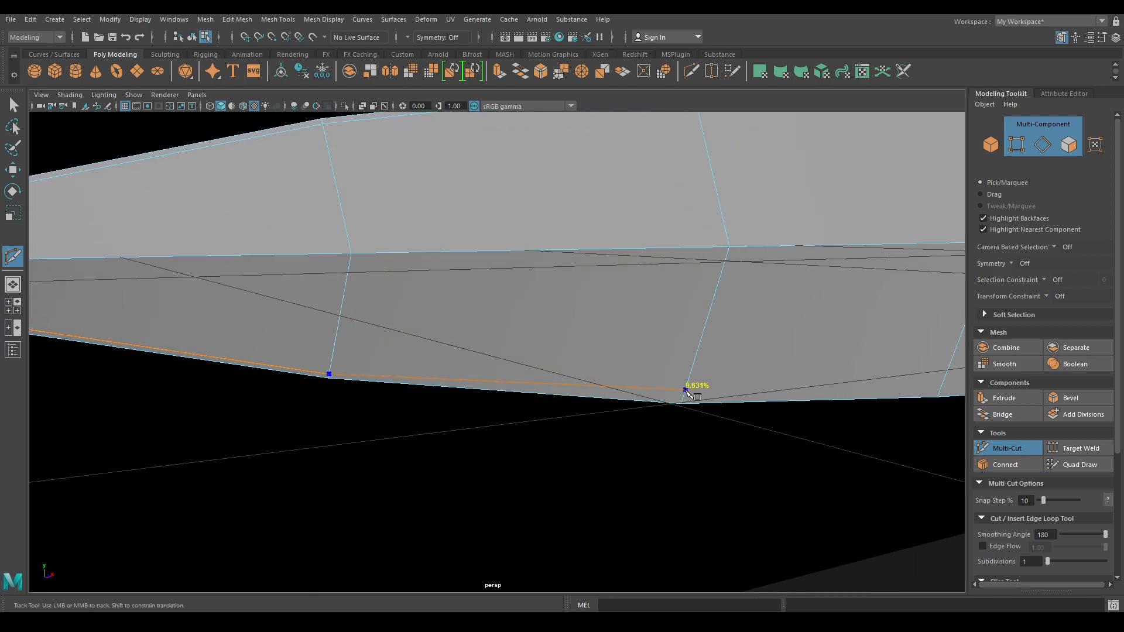
pyautogui.keyDown('alt'); pyautogui.moveTo(762, 353); pyautogui.dragTo(665, 355, button='middle'); pyautogui.keyUp('alt')
pyautogui.moveTo(664, 359); pyautogui.dragTo(663, 400)
pyautogui.keyDown('alt'); pyautogui.moveTo(735, 330); pyautogui.dragTo(590, 337, button='middle'); pyautogui.keyUp('alt')
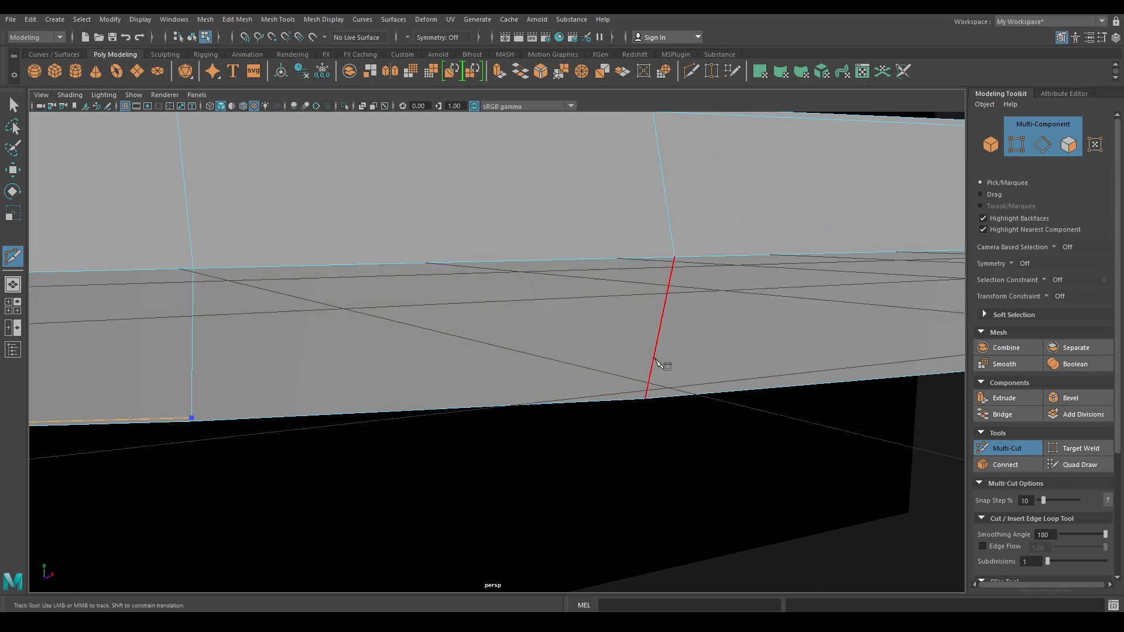
pyautogui.moveTo(655, 361); pyautogui.dragTo(654, 396)
pyautogui.keyDown('alt'); pyautogui.moveTo(654, 396); pyautogui.dragTo(553, 373, button='middle'); pyautogui.keyUp('alt')
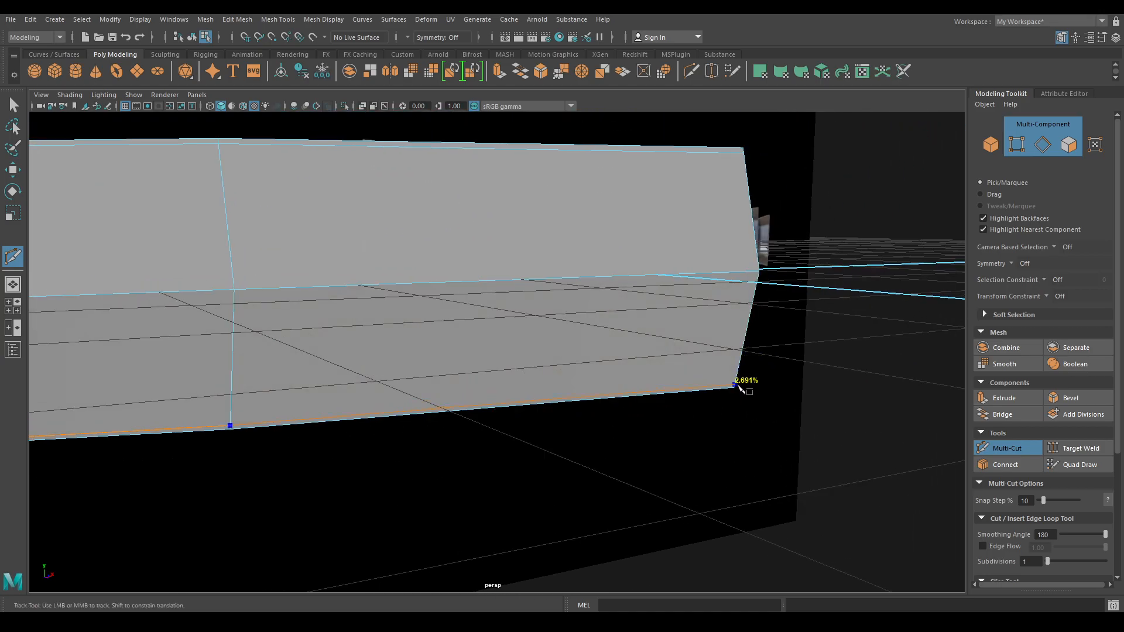
pyautogui.click(736, 386)
# - Commit the cut, select the slab's six-edge middle loop, and bring up the edge operations
pyautogui.press('w')
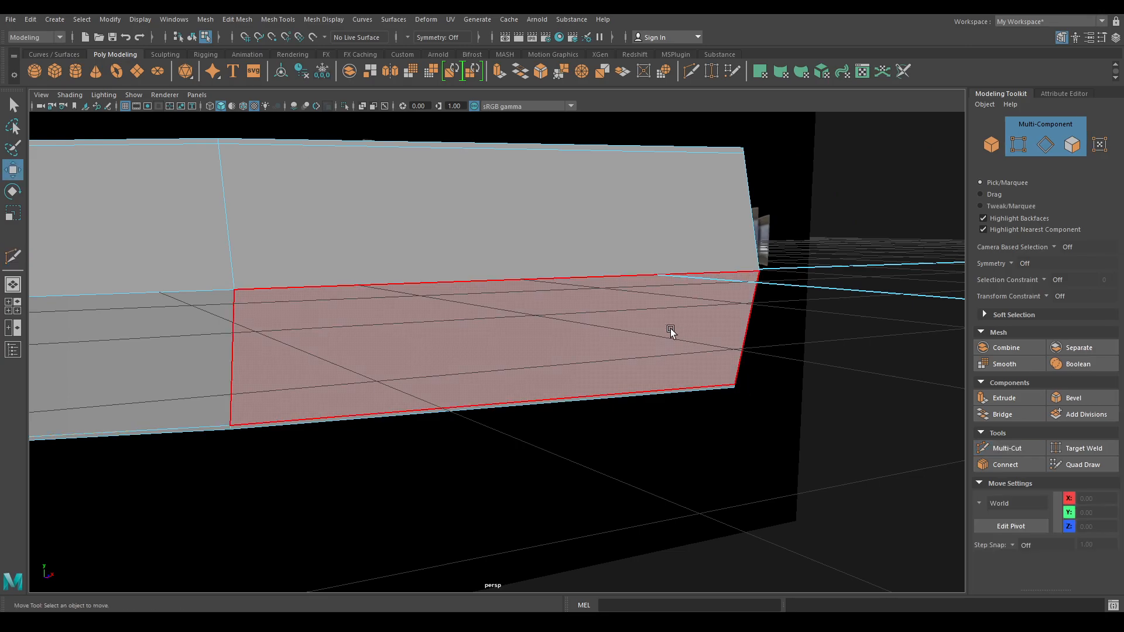
pyautogui.keyDown('alt'); pyautogui.moveTo(648, 306); pyautogui.dragTo(617, 312); pyautogui.keyUp('alt')
pyautogui.moveTo(617, 312); pyautogui.dragTo(604, 272, button='right')
pyautogui.doubleClick(605, 338)
pyautogui.keyDown('alt'); pyautogui.moveTo(527, 388); pyautogui.dragTo(593, 370); pyautogui.keyUp('alt')
pyautogui.keyDown('alt'); pyautogui.moveTo(593, 370); pyautogui.dragTo(509, 348, button='right'); pyautogui.keyUp('alt')
pyautogui.keyDown('alt'); pyautogui.moveTo(509, 349); pyautogui.dragTo(479, 339); pyautogui.keyUp('alt')
pyautogui.keyDown('alt'); pyautogui.moveTo(478, 351); pyautogui.dragTo(634, 402); pyautogui.keyUp('alt')
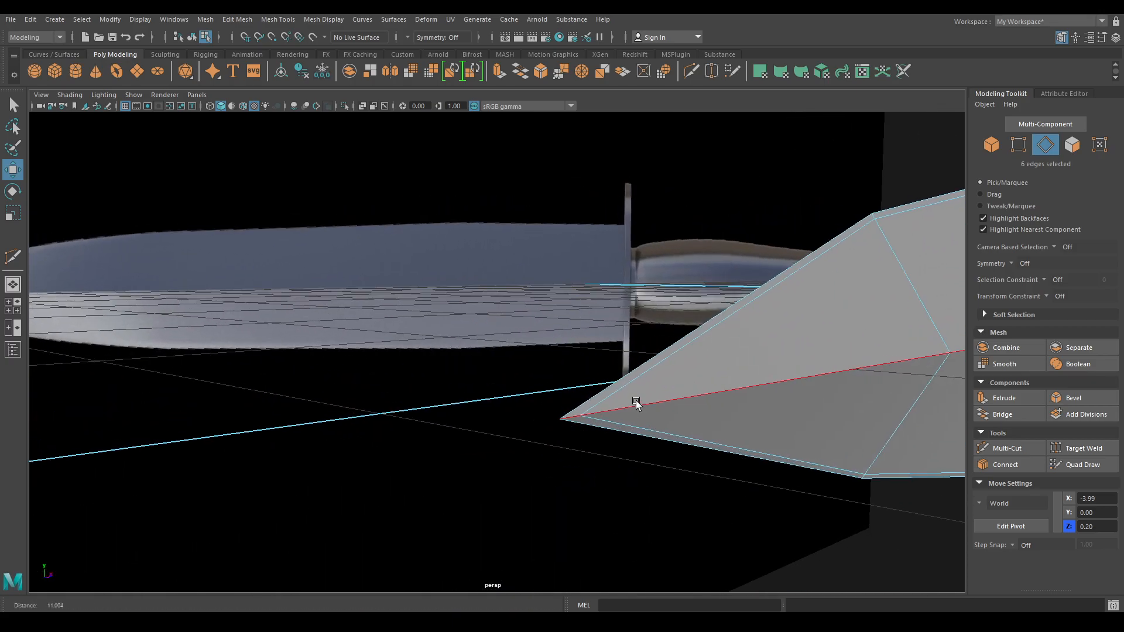
pyautogui.keyDown('shift'); pyautogui.rightClick(709, 359); pyautogui.keyUp('shift')
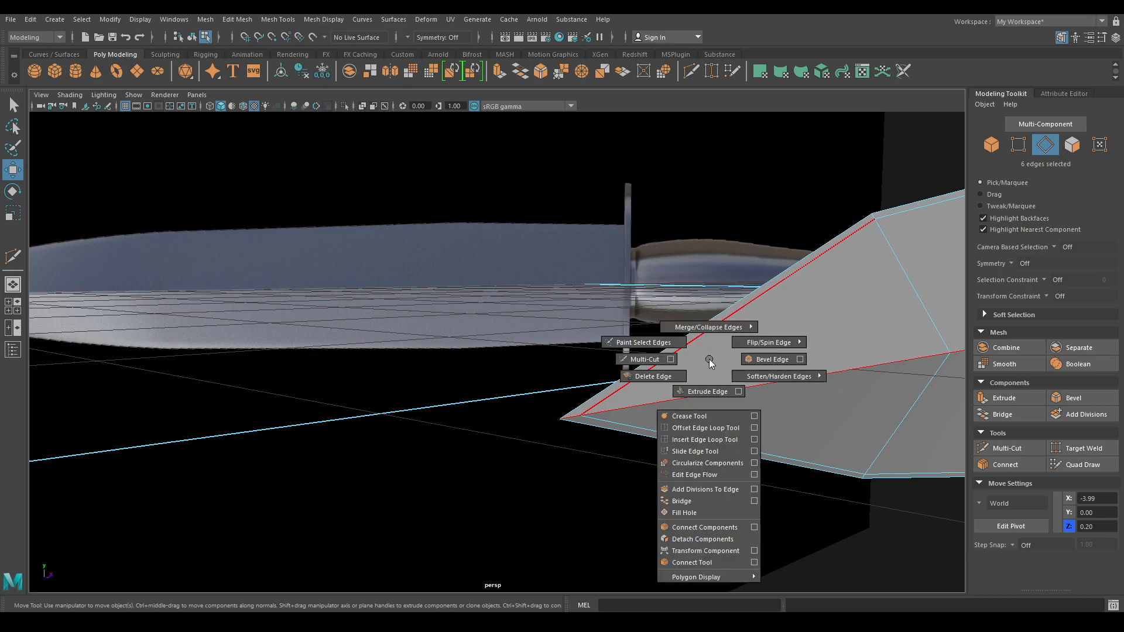
# - Bevel the slab's middle edge loop with Chamfer off and Fraction 0.015
pyautogui.click(763, 359)
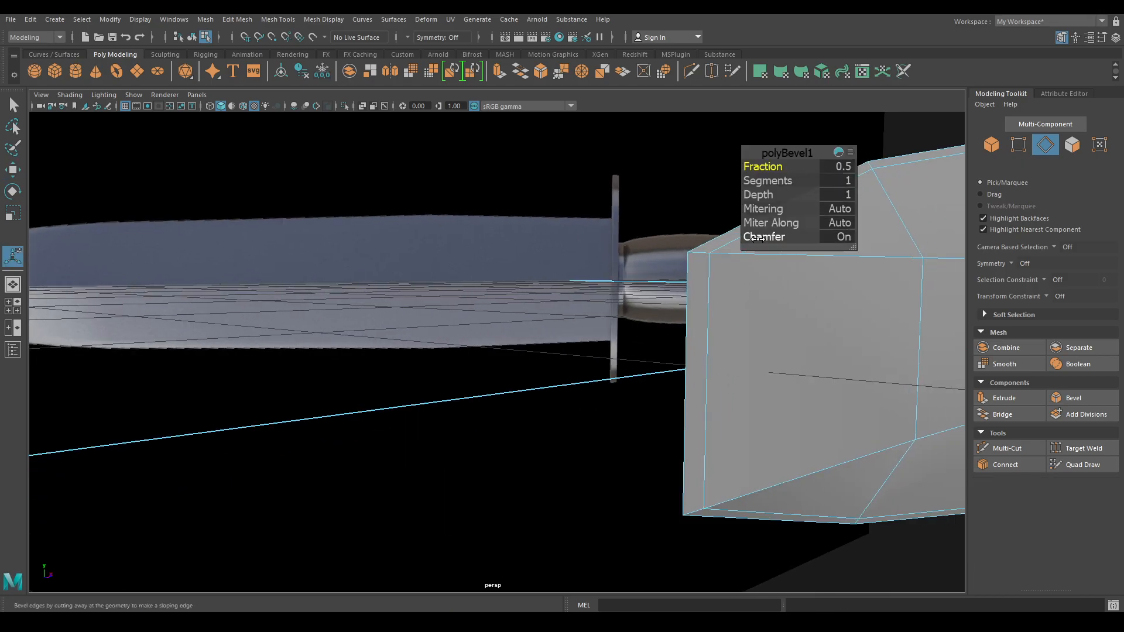
pyautogui.click(767, 236)
pyautogui.moveTo(773, 167)
pyautogui.mouseDown()
pyautogui.moveTo(808, 165)
pyautogui.moveTo(760, 168)
pyautogui.mouseUp()
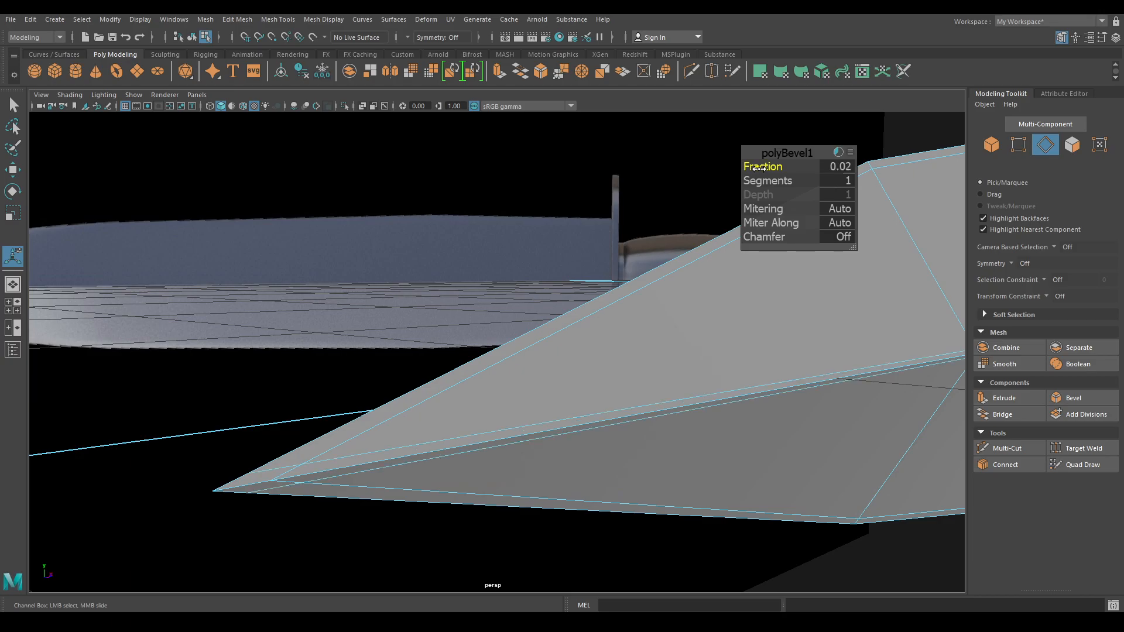
pyautogui.moveTo(759, 168); pyautogui.dragTo(758, 169)
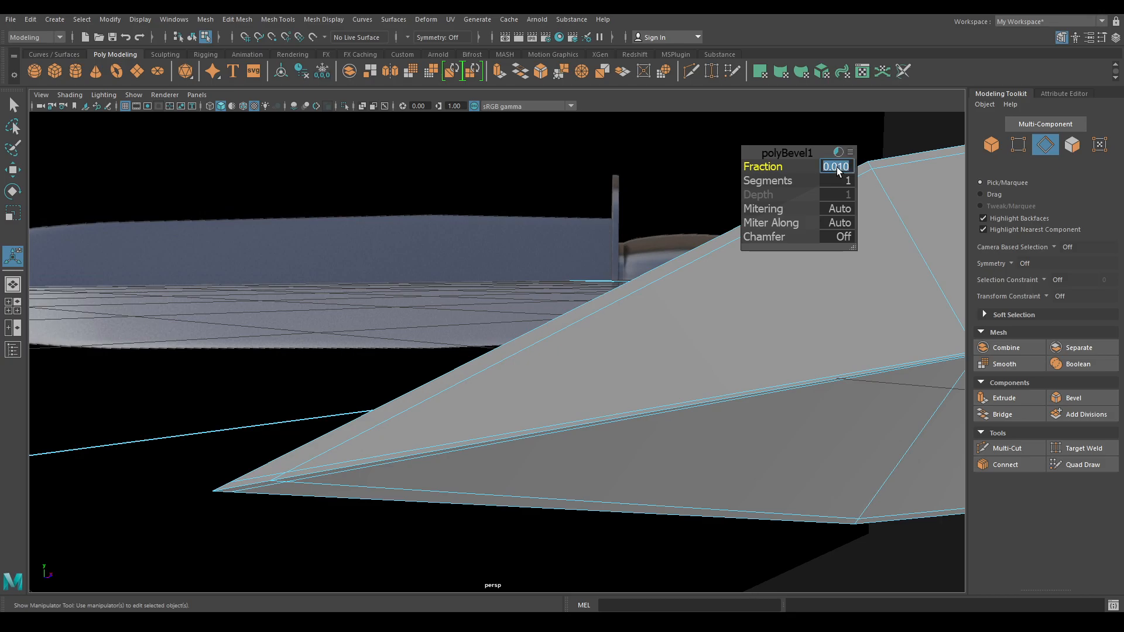
pyautogui.write('5')
pyautogui.press('Return')
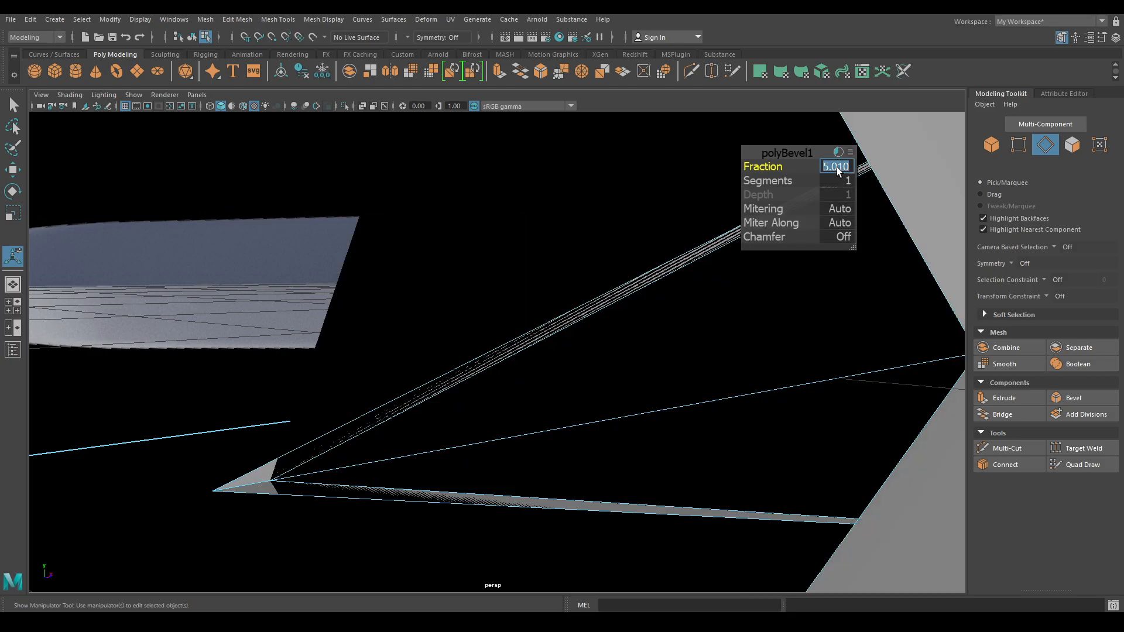
pyautogui.write('0.015')
pyautogui.press('Return')
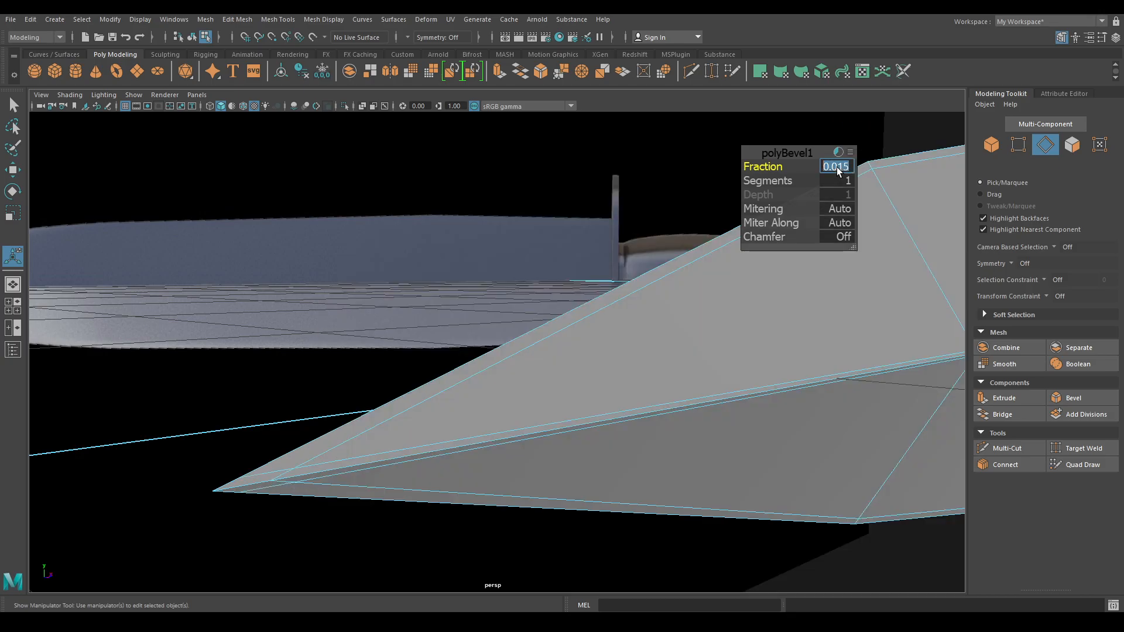
pyautogui.click(788, 151)
# - Return the slab to Object mode and pull back to see the whole blade
pyautogui.press('w')
pyautogui.moveTo(640, 246)
pyautogui.mouseDown(button='right')
pyautogui.moveTo(713, 203)
pyautogui.moveTo(696, 140)
pyautogui.mouseUp(button='right')
pyautogui.keyDown('alt'); pyautogui.moveTo(731, 331); pyautogui.dragTo(718, 333); pyautogui.keyUp('alt')
# - Select the grey blade slab and switch to a flat top view
pyautogui.keyDown('alt'); pyautogui.moveTo(717, 333); pyautogui.dragTo(739, 421, button='right'); pyautogui.keyUp('alt')
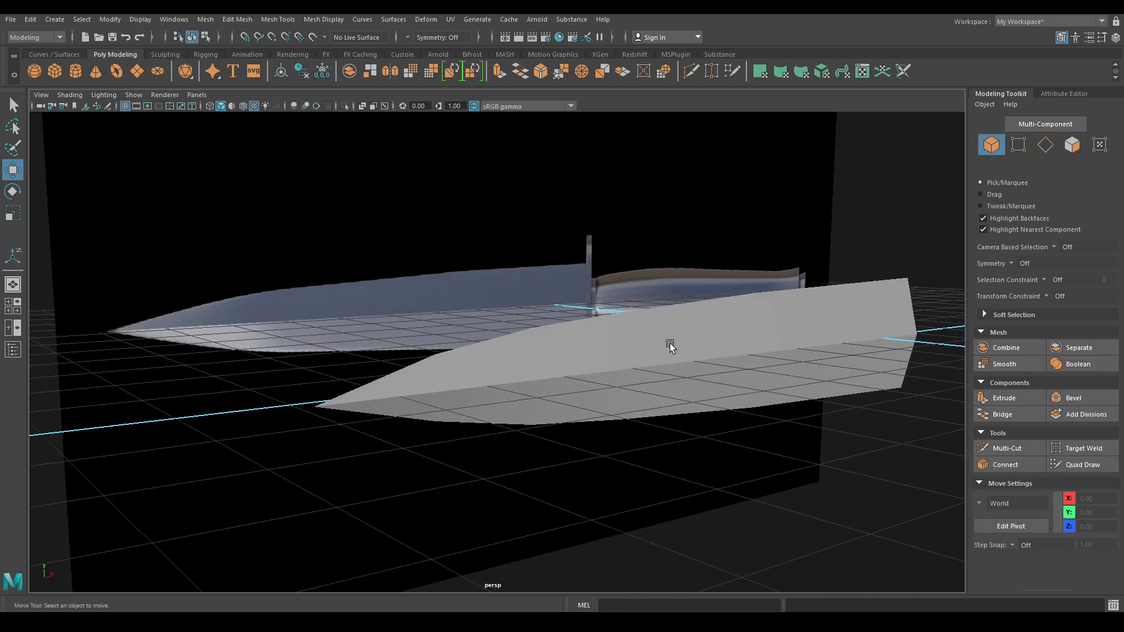
pyautogui.press('3')
pyautogui.click(481, 264)
pyautogui.keyDown('alt'); pyautogui.moveTo(482, 268); pyautogui.dragTo(625, 450, button='right'); pyautogui.keyUp('alt')
pyautogui.keyDown('alt'); pyautogui.moveTo(625, 450); pyautogui.dragTo(536, 383); pyautogui.keyUp('alt')
pyautogui.click(570, 424)
pyautogui.keyDown('alt'); pyautogui.moveTo(579, 448); pyautogui.dragTo(610, 411); pyautogui.keyUp('alt')
pyautogui.keyDown('alt'); pyautogui.moveTo(592, 196); pyautogui.dragTo(571, 258); pyautogui.keyUp('alt')
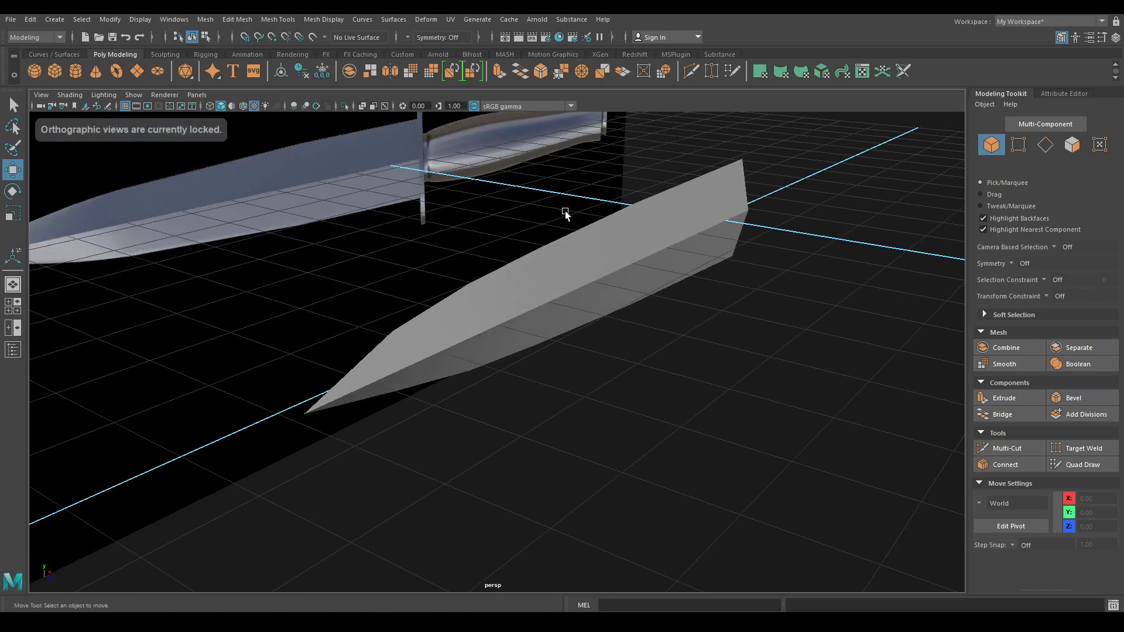
pyautogui.click(589, 278)
pyautogui.press('space')
pyautogui.moveTo(669, 233); pyautogui.dragTo(585, 232)
# - In Vertex mode, select the blade-tip vertices and move them to narrow the tip
pyautogui.keyDown('alt'); pyautogui.moveTo(585, 215); pyautogui.dragTo(724, 221, button='right'); pyautogui.keyUp('alt')
pyautogui.keyDown('alt'); pyautogui.moveTo(725, 221); pyautogui.dragTo(577, 415, button='middle'); pyautogui.keyUp('alt')
pyautogui.keyDown('alt'); pyautogui.moveTo(499, 278); pyautogui.dragTo(532, 276, button='right'); pyautogui.keyUp('alt')
pyautogui.moveTo(502, 205); pyautogui.dragTo(441, 211, button='right')
pyautogui.moveTo(492, 244); pyautogui.dragTo(611, 466)
pyautogui.moveTo(544, 432); pyautogui.dragTo(548, 411)
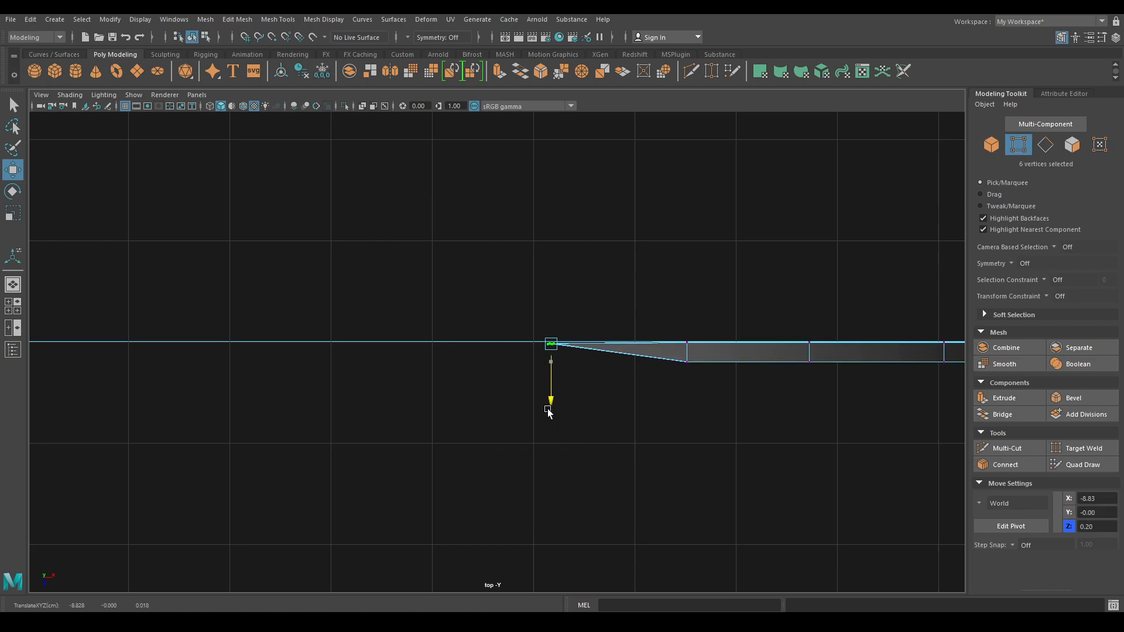
pyautogui.scroll(3, 555, 345)
pyautogui.keyDown('alt'); pyautogui.moveTo(670, 361); pyautogui.dragTo(422, 366, button='middle'); pyautogui.keyUp('alt')
pyautogui.scroll(3, 398, 447)
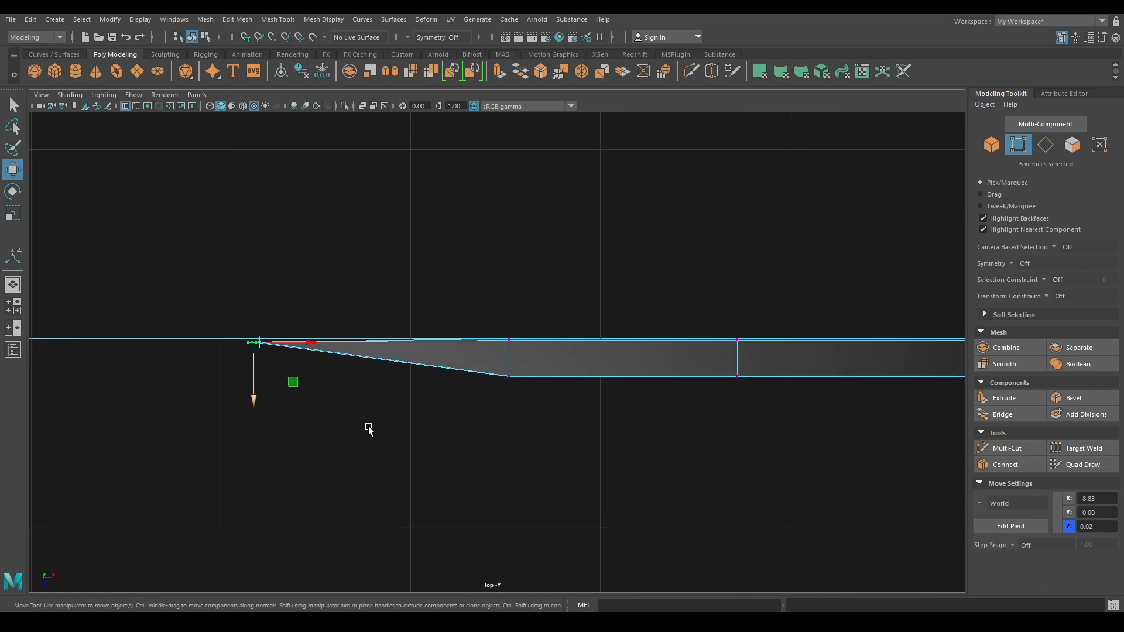
pyautogui.moveTo(254, 403); pyautogui.dragTo(251, 404)
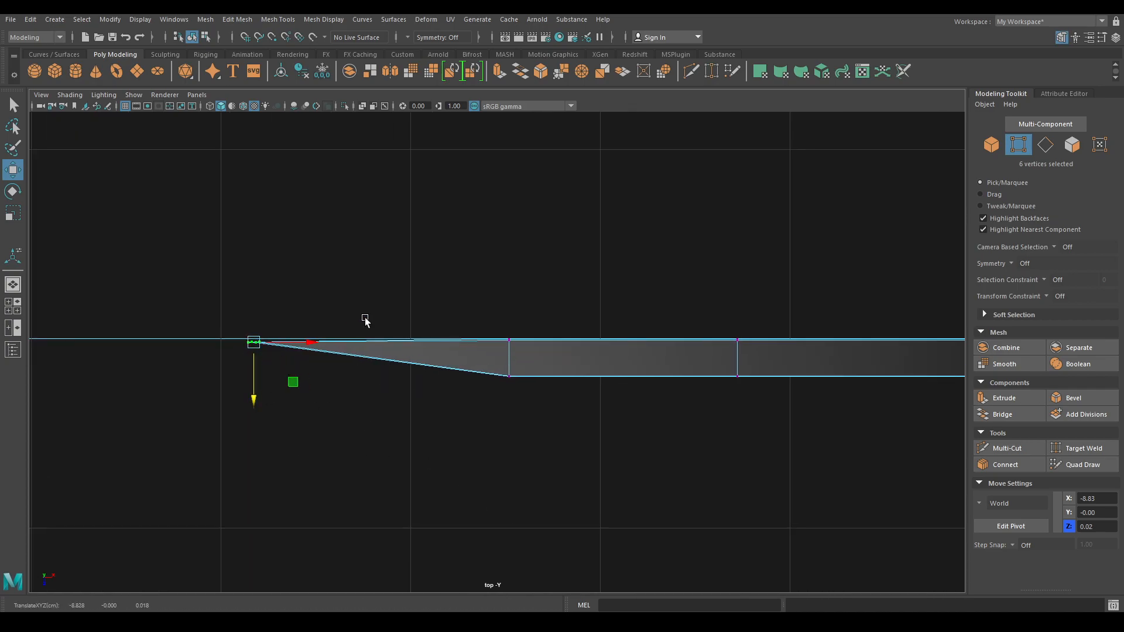
pyautogui.moveTo(248, 400); pyautogui.dragTo(248, 397)
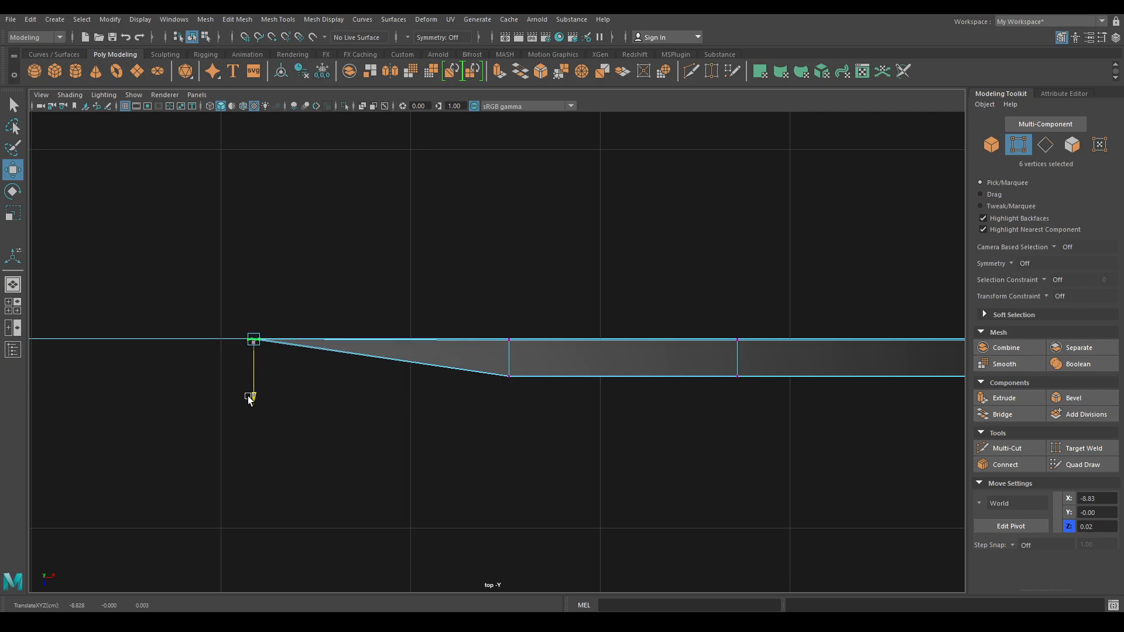
pyautogui.moveTo(248, 396); pyautogui.dragTo(248, 396)
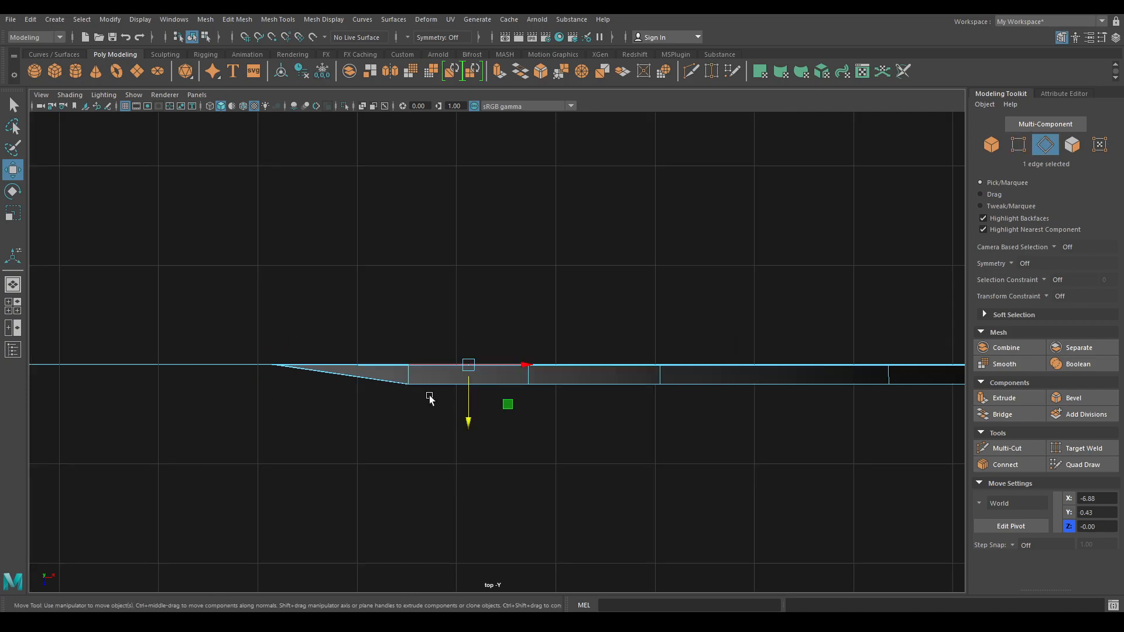
# - Select the vertices at the taper's lower corner and nudge them up slightly
pyautogui.rightClick(368, 257)
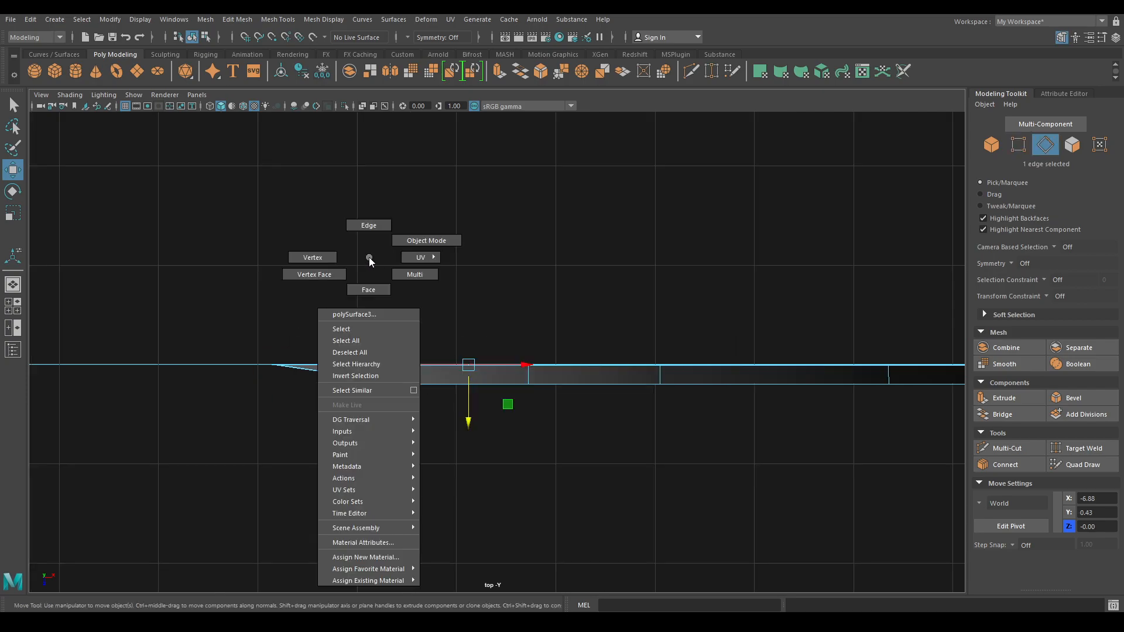
pyautogui.moveTo(369, 258); pyautogui.dragTo(295, 255, button='right')
pyautogui.scroll(2, 431, 460)
pyautogui.click(373, 420)
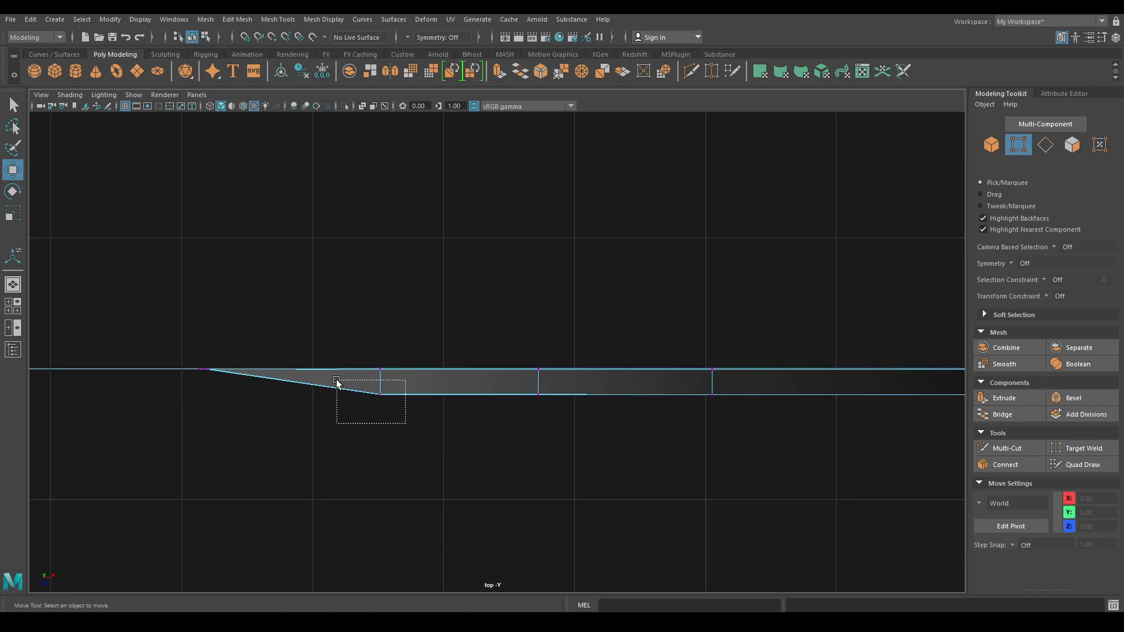
pyautogui.moveTo(336, 380); pyautogui.dragTo(337, 380)
pyautogui.scroll(2, 394, 465)
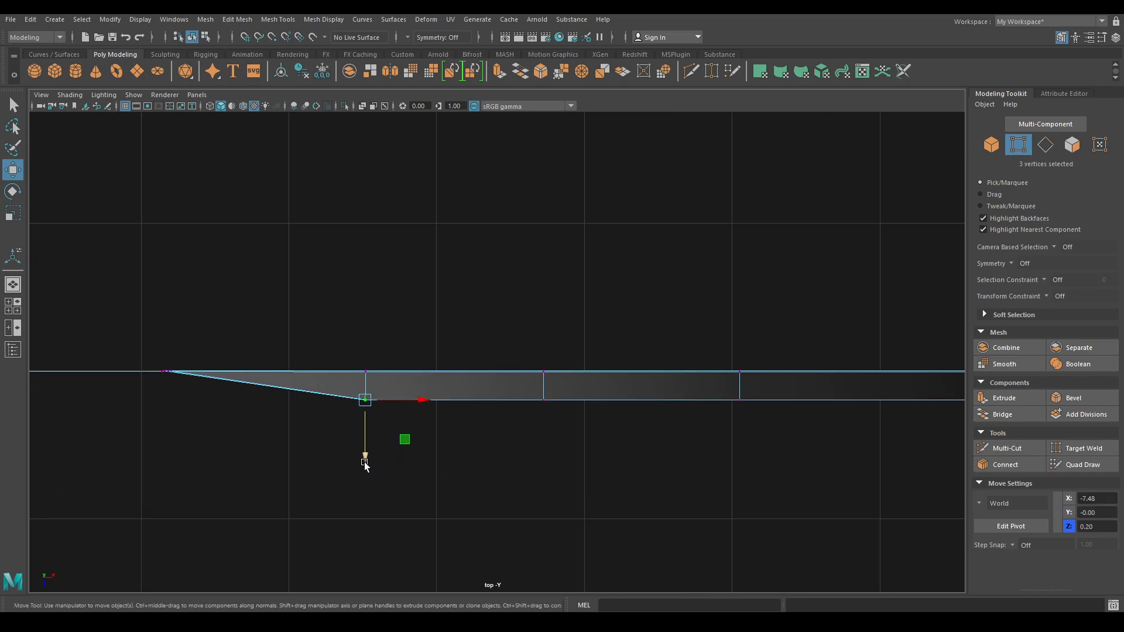
pyautogui.moveTo(365, 465); pyautogui.dragTo(313, 369)
# - Adjust the tip vertex and remaining taper vertices, pushing the sides out to about Z 0.20
pyautogui.click(543, 414)
pyautogui.moveTo(364, 452); pyautogui.dragTo(364, 449)
pyautogui.click(539, 404)
pyautogui.moveTo(551, 408); pyautogui.dragTo(527, 391)
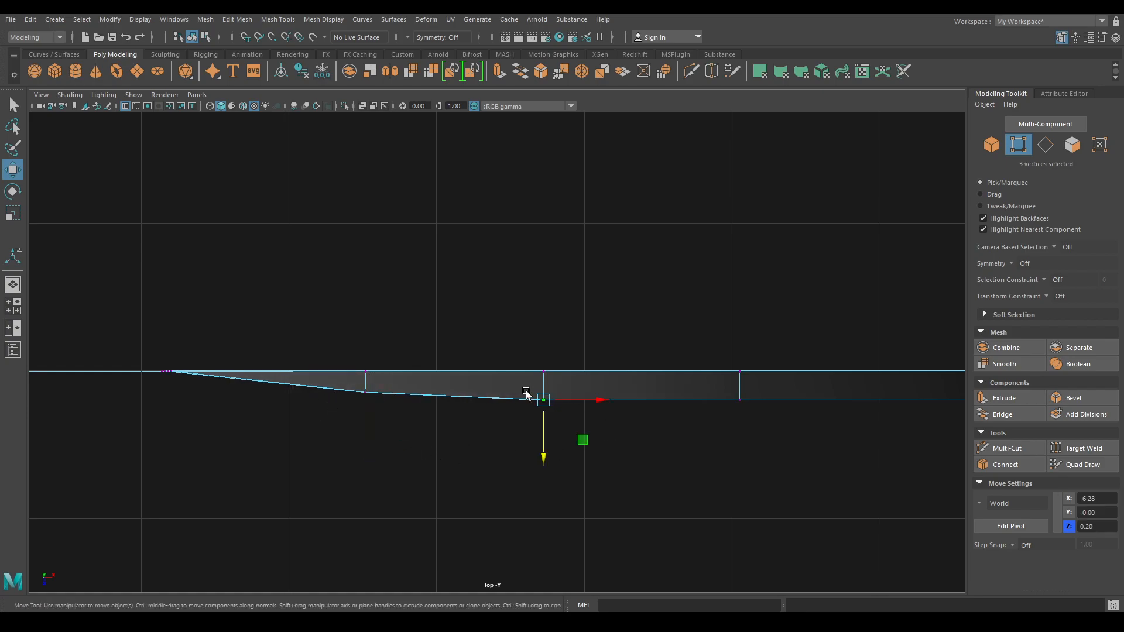
pyautogui.moveTo(542, 456); pyautogui.dragTo(542, 454)
pyautogui.moveTo(761, 445); pyautogui.dragTo(723, 384)
pyautogui.moveTo(740, 460); pyautogui.dragTo(477, 508)
pyautogui.press('F8')
pyautogui.keyDown('alt'); pyautogui.moveTo(293, 339); pyautogui.dragTo(404, 310); pyautogui.keyUp('alt')
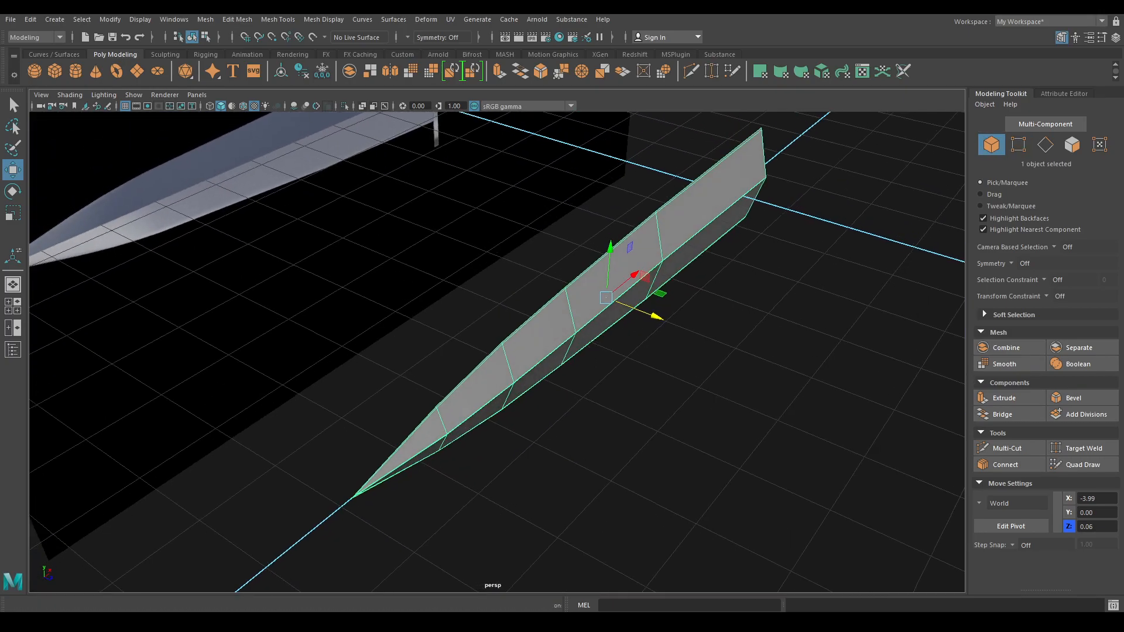
# - Mirror the blade across Z with Cut Geometry off and a 0.05 merge threshold
pyautogui.click(205, 20)
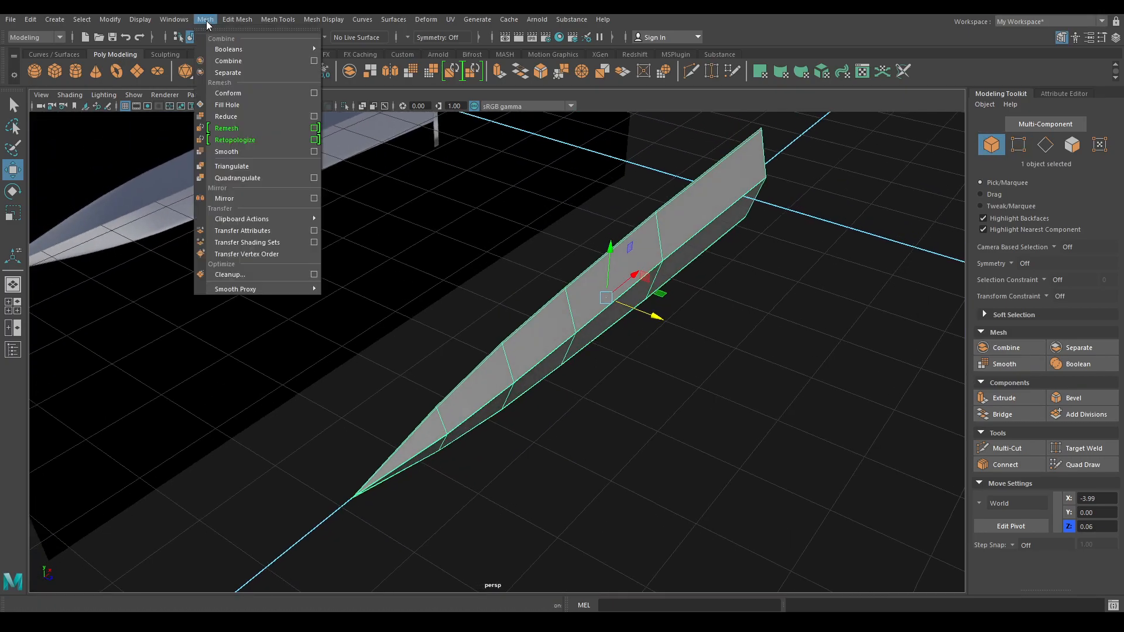
pyautogui.click(282, 195)
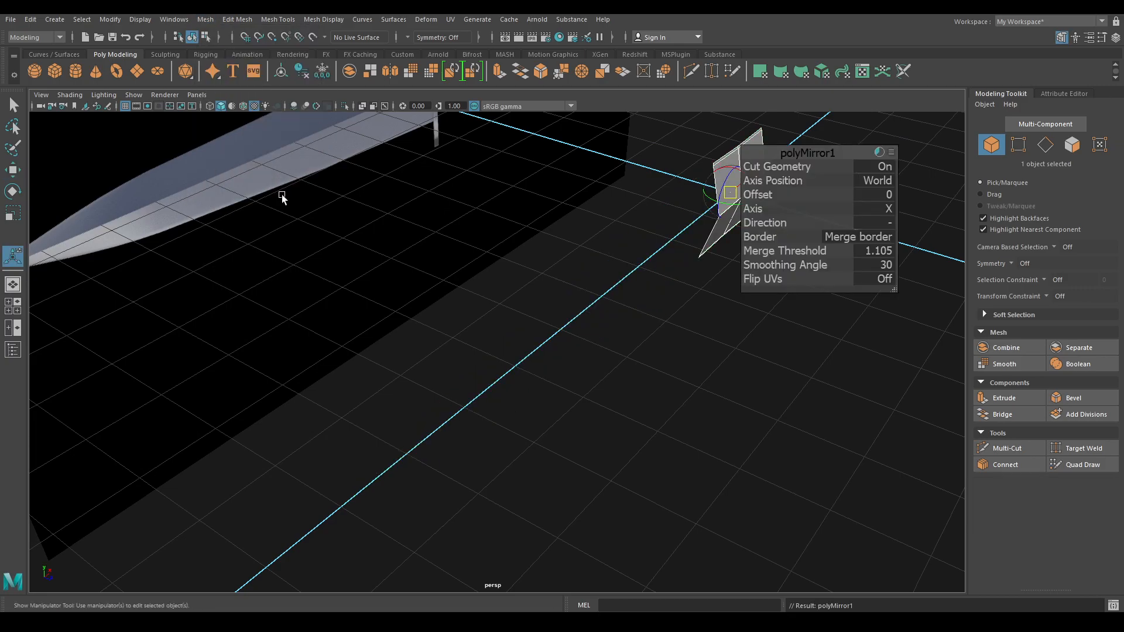
pyautogui.click(884, 166)
pyautogui.click(876, 206)
pyautogui.click(895, 243)
pyautogui.click(876, 251)
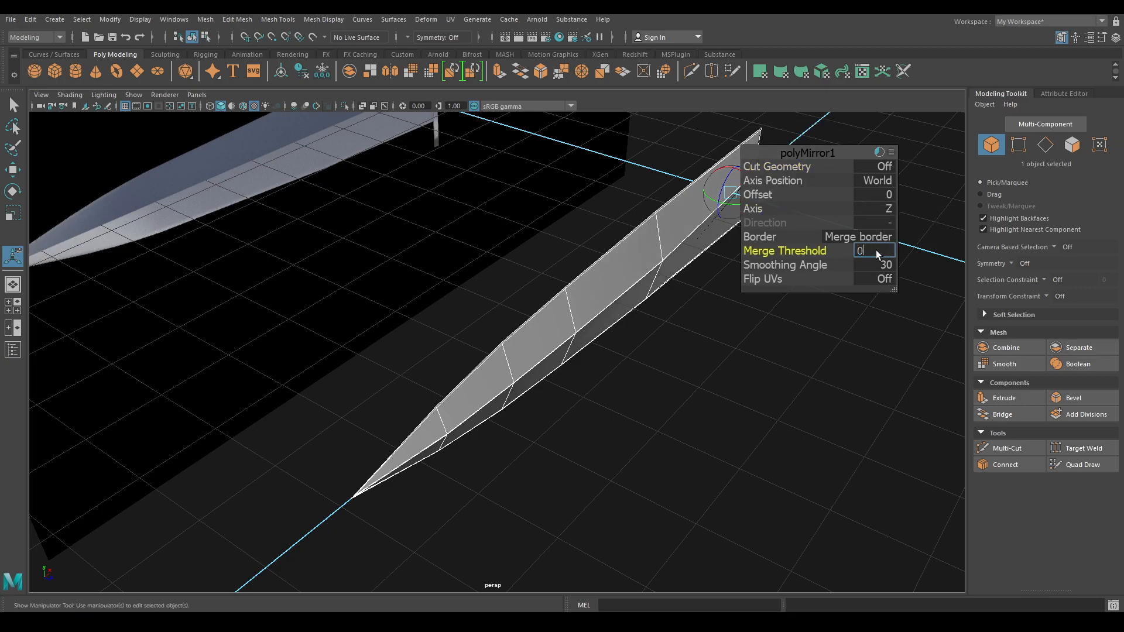
pyautogui.write('0.05')
pyautogui.press('Return')
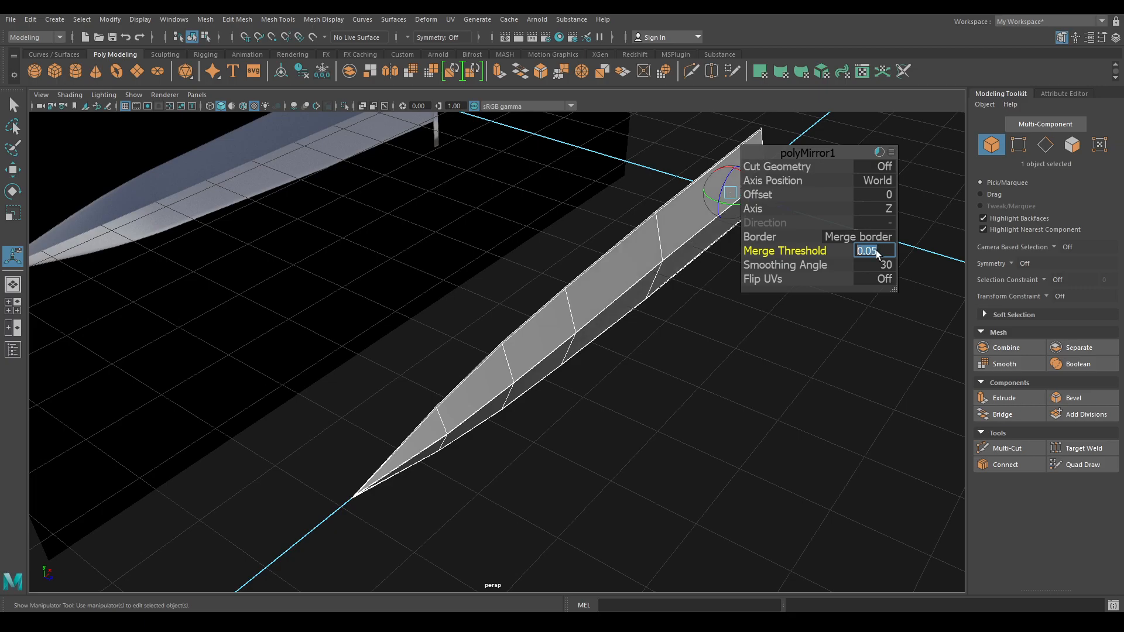
# - Lower the mirror merge threshold to 0.01 and slightly adjust the mirror offset
pyautogui.keyDown('alt'); pyautogui.moveTo(550, 322); pyautogui.dragTo(622, 328, button='right'); pyautogui.keyUp('alt')
pyautogui.keyDown('alt'); pyautogui.moveTo(621, 328); pyautogui.dragTo(401, 471, button='middle'); pyautogui.keyUp('alt')
pyautogui.keyDown('alt'); pyautogui.moveTo(401, 471); pyautogui.dragTo(558, 492, button='right'); pyautogui.keyUp('alt')
pyautogui.keyDown('alt'); pyautogui.moveTo(608, 199); pyautogui.dragTo(442, 367, button='middle'); pyautogui.keyUp('alt')
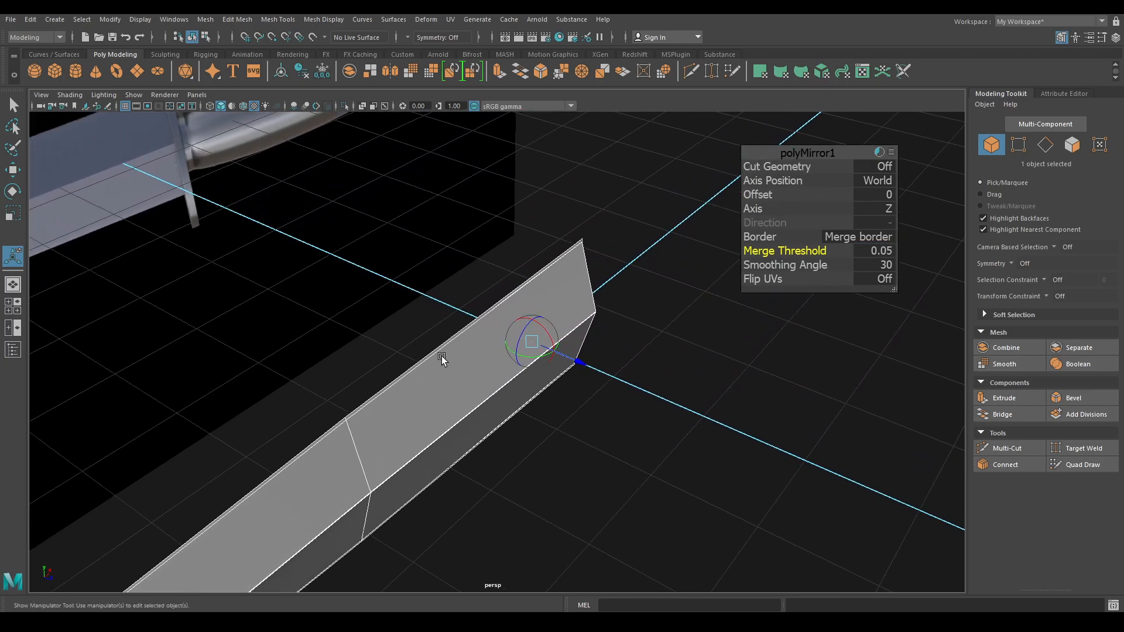
pyautogui.keyDown('alt'); pyautogui.moveTo(441, 366); pyautogui.dragTo(574, 305, button='right'); pyautogui.keyUp('alt')
pyautogui.keyDown('alt'); pyautogui.moveTo(516, 175); pyautogui.dragTo(549, 208); pyautogui.keyUp('alt')
pyautogui.keyDown('alt'); pyautogui.moveTo(549, 209); pyautogui.dragTo(702, 368, button='middle'); pyautogui.keyUp('alt')
pyautogui.keyDown('alt'); pyautogui.moveTo(415, 206); pyautogui.dragTo(687, 466, button='right'); pyautogui.keyUp('alt')
pyautogui.keyDown('alt'); pyautogui.moveTo(406, 198); pyautogui.dragTo(599, 366, button='middle'); pyautogui.keyUp('alt')
pyautogui.keyDown('alt'); pyautogui.moveTo(599, 367); pyautogui.dragTo(693, 406); pyautogui.keyUp('alt')
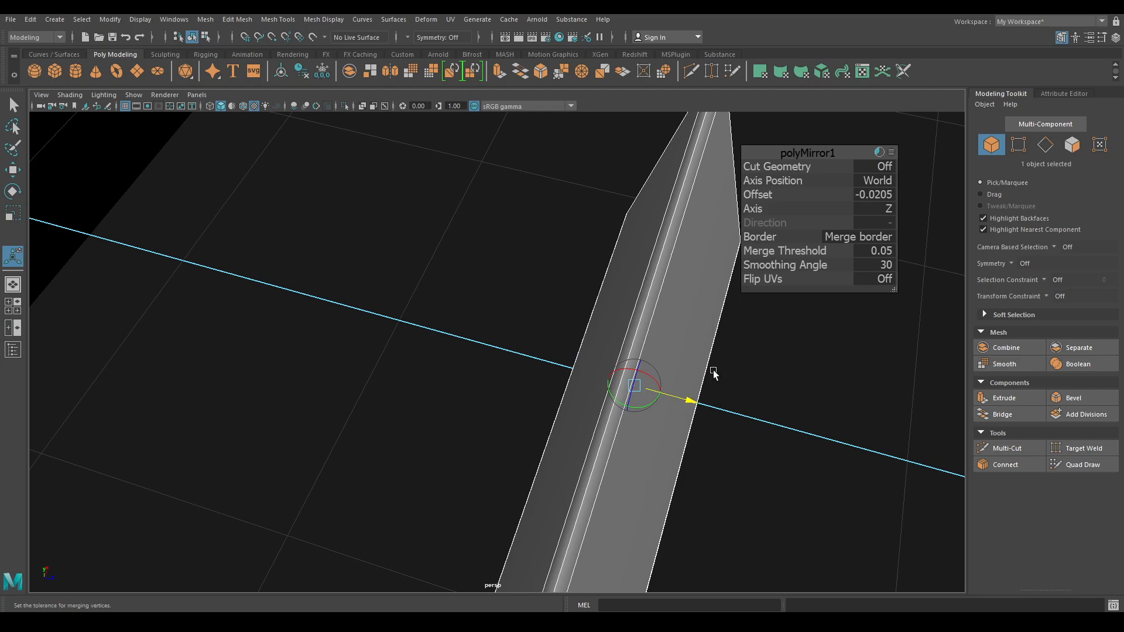
pyautogui.click(888, 254)
pyautogui.write('0.01')
pyautogui.press('Return')
pyautogui.scroll(5, 808, 439)
pyautogui.keyDown('alt'); pyautogui.moveTo(811, 429); pyautogui.dragTo(755, 414, button='middle'); pyautogui.keyUp('alt')
pyautogui.moveTo(665, 394); pyautogui.dragTo(674, 395)
# - Return to Object mode and deselect the finished double-edged blade
pyautogui.keyDown('alt'); pyautogui.moveTo(663, 443); pyautogui.dragTo(537, 291); pyautogui.keyUp('alt')
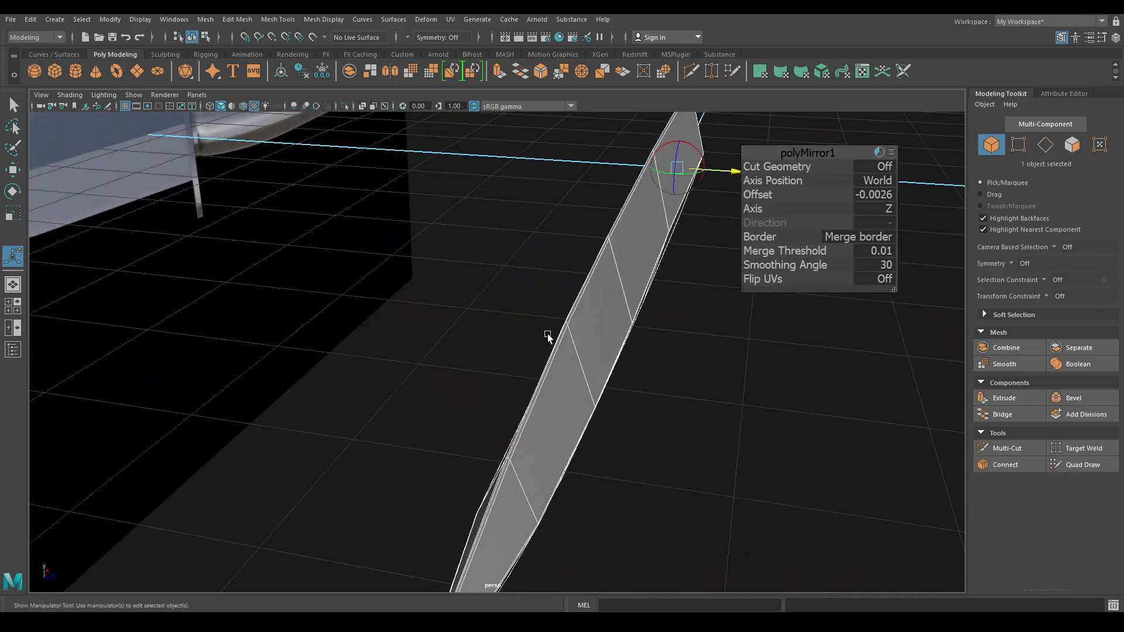
pyautogui.keyDown('alt'); pyautogui.moveTo(486, 515); pyautogui.dragTo(537, 305, button='middle'); pyautogui.keyUp('alt')
pyautogui.scroll(8, 542, 431)
pyautogui.keyDown('alt'); pyautogui.moveTo(553, 455); pyautogui.dragTo(574, 467, button='right'); pyautogui.keyUp('alt')
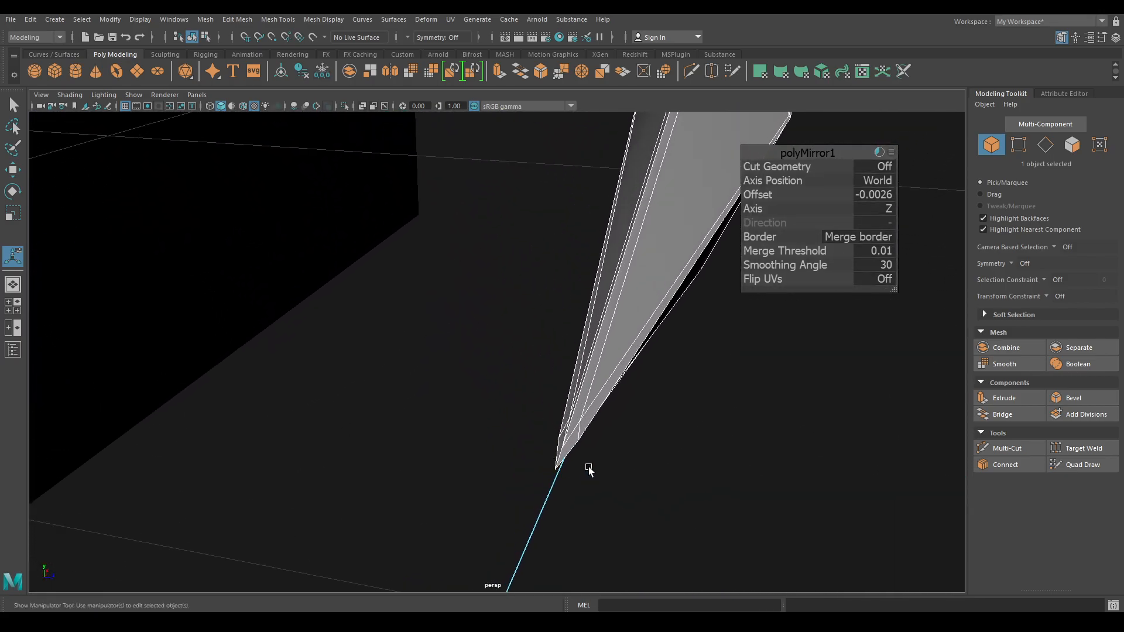
pyautogui.press('w')
pyautogui.moveTo(552, 369); pyautogui.dragTo(610, 282, button='right')
pyautogui.keyDown('alt'); pyautogui.moveTo(766, 497); pyautogui.dragTo(705, 311, button='right'); pyautogui.keyUp('alt')
pyautogui.keyDown('alt'); pyautogui.moveTo(705, 311); pyautogui.dragTo(519, 325); pyautogui.keyUp('alt')
pyautogui.click(533, 287)
# - Create a polygon cylinder and turn it onto its side at -90° on Z
pyautogui.keyDown('shift'); pyautogui.rightClick(454, 227); pyautogui.keyUp('shift')
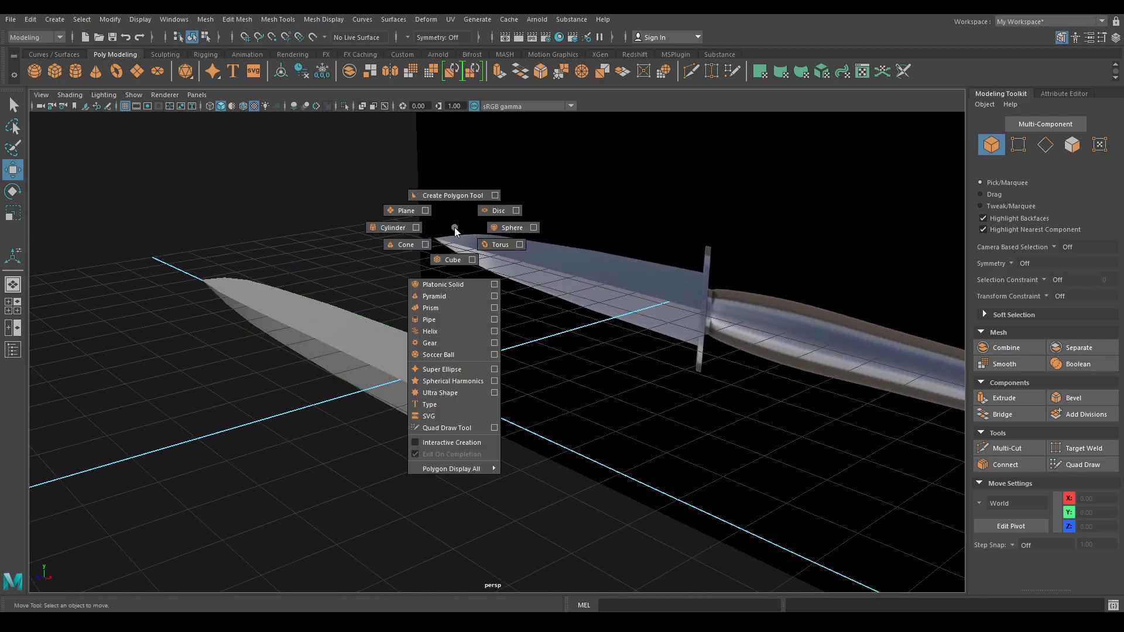
pyautogui.click(388, 230)
pyautogui.keyDown('alt'); pyautogui.moveTo(456, 391); pyautogui.dragTo(457, 391); pyautogui.keyUp('alt')
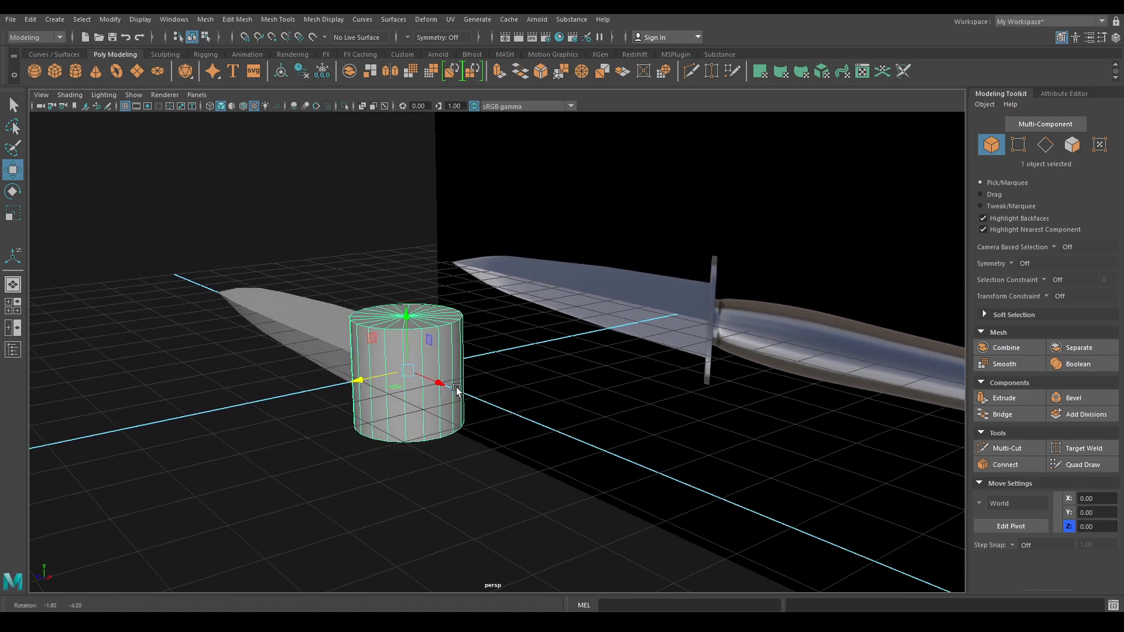
pyautogui.press('e')
pyautogui.moveTo(426, 353); pyautogui.dragTo(398, 412)
pyautogui.hotkey('ctrl', 'z')
pyautogui.hotkey('ctrl', 'z')
pyautogui.keyDown('ctrl'); pyautogui.keyDown('shift'); pyautogui.moveTo(394, 366); pyautogui.dragTo(461, 383, button='right'); pyautogui.keyUp('shift'); pyautogui.keyUp('ctrl')
pyautogui.moveTo(394, 355); pyautogui.dragTo(429, 405)
pyautogui.press('space')
pyautogui.moveTo(496, 373)
pyautogui.mouseDown()
pyautogui.moveTo(490, 389)
pyautogui.moveTo(496, 372)
pyautogui.mouseUp()
pyautogui.hotkey('ctrl', 'z')
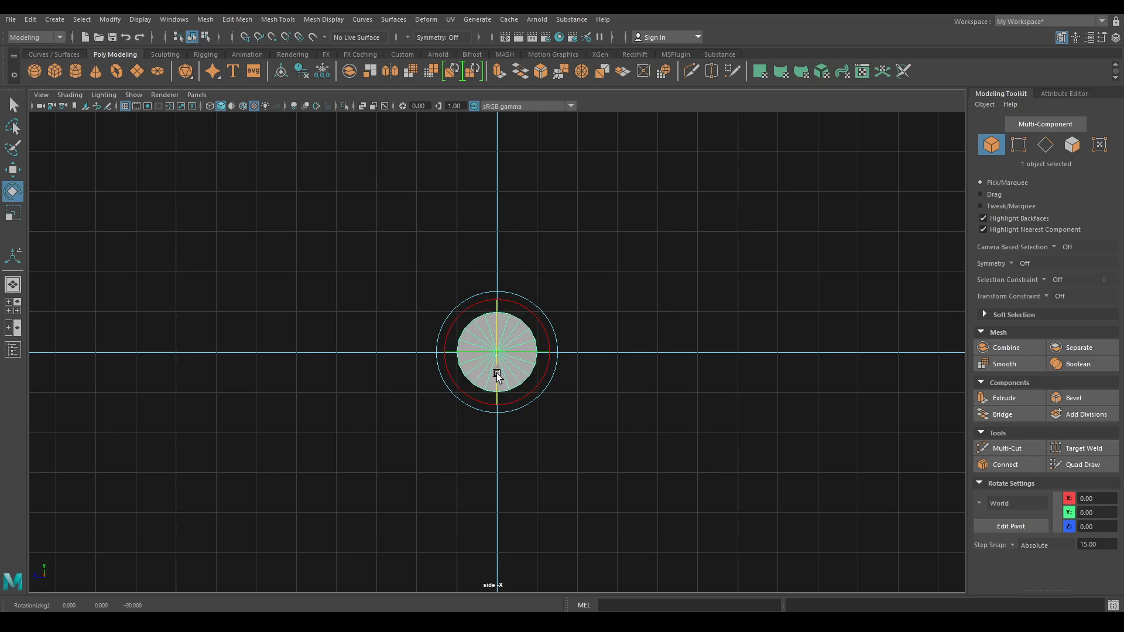
# - Give the cylinder 10 axis subdivisions, Radius 1.25 and Height 0.2
pyautogui.press('t')
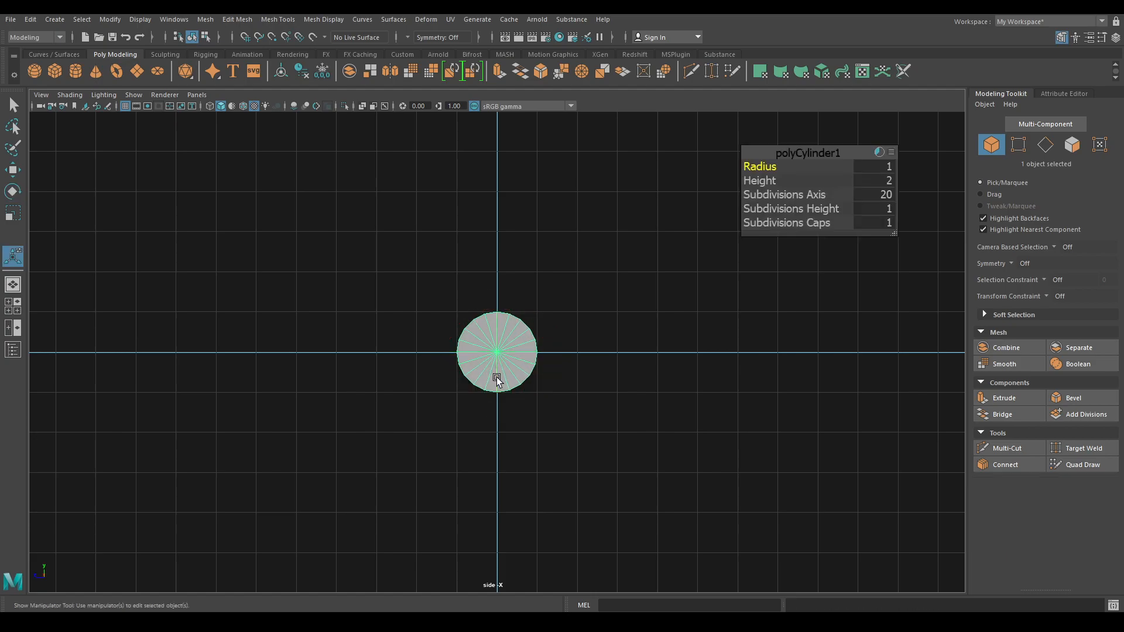
pyautogui.click(884, 190)
pyautogui.press('Return')
pyautogui.press('4')
pyautogui.scroll(5, 645, 477)
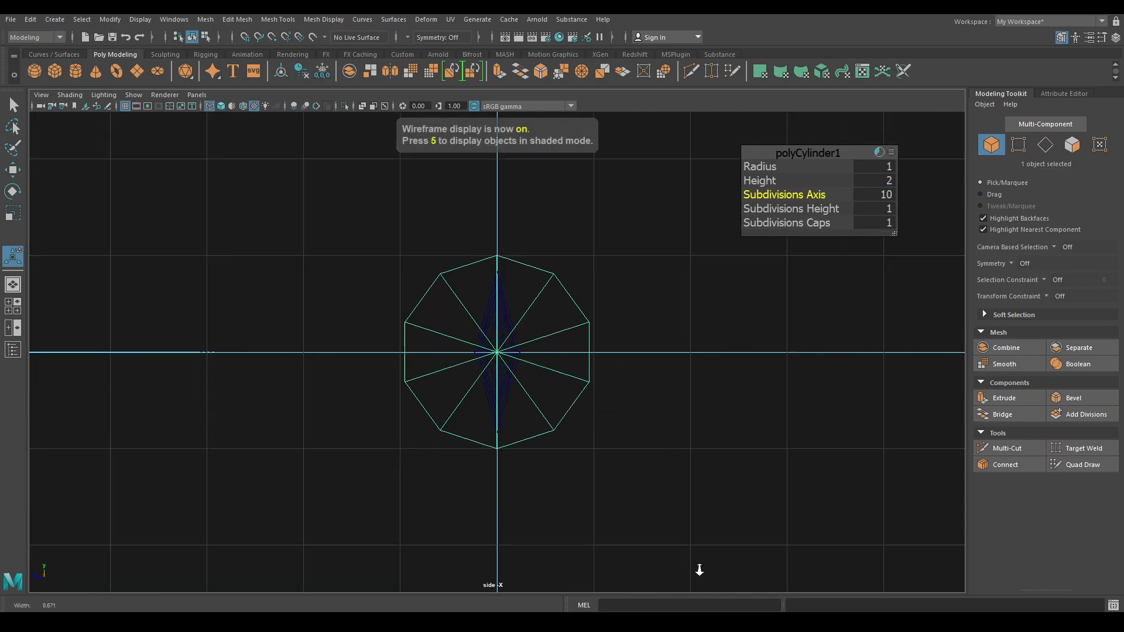
pyautogui.scroll(1, 640, 471)
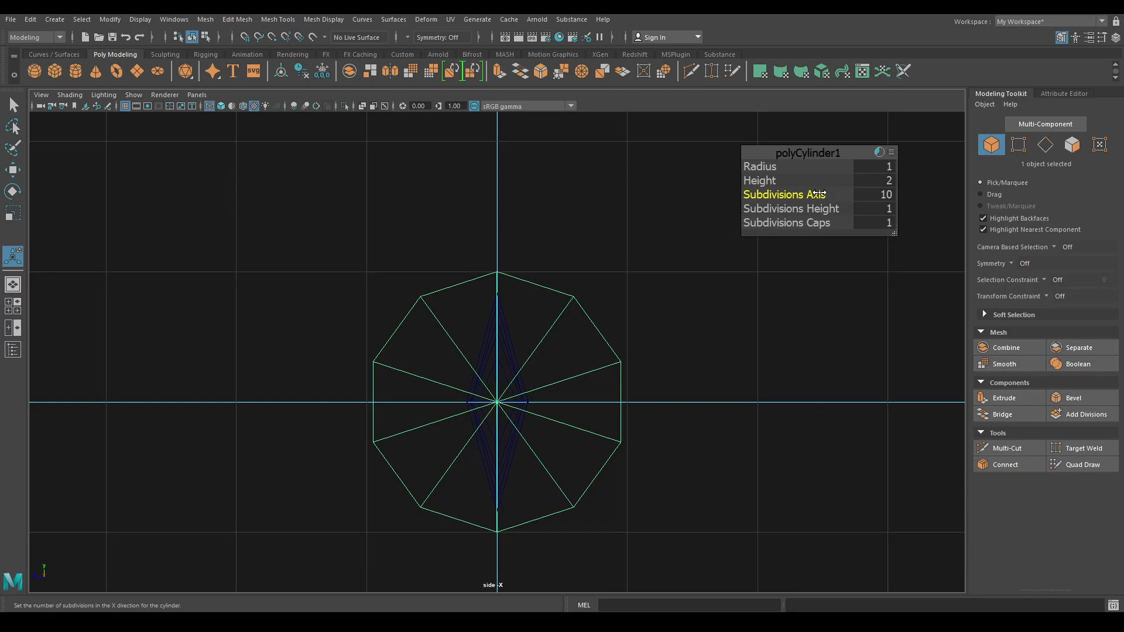
pyautogui.press('space')
pyautogui.moveTo(681, 264)
pyautogui.mouseDown()
pyautogui.moveTo(683, 324)
pyautogui.moveTo(740, 182)
pyautogui.moveTo(677, 193)
pyautogui.mouseUp()
pyautogui.press('6')
pyautogui.keyDown('alt'); pyautogui.moveTo(679, 354); pyautogui.dragTo(693, 366); pyautogui.keyUp('alt')
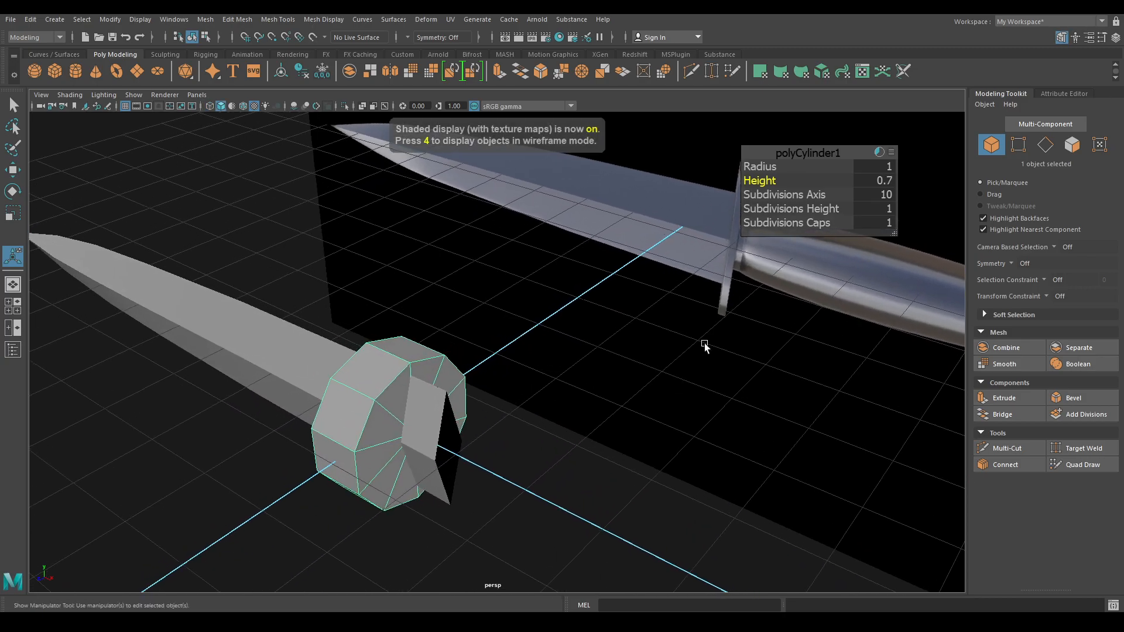
pyautogui.moveTo(766, 181); pyautogui.dragTo(737, 185)
pyautogui.click(878, 166)
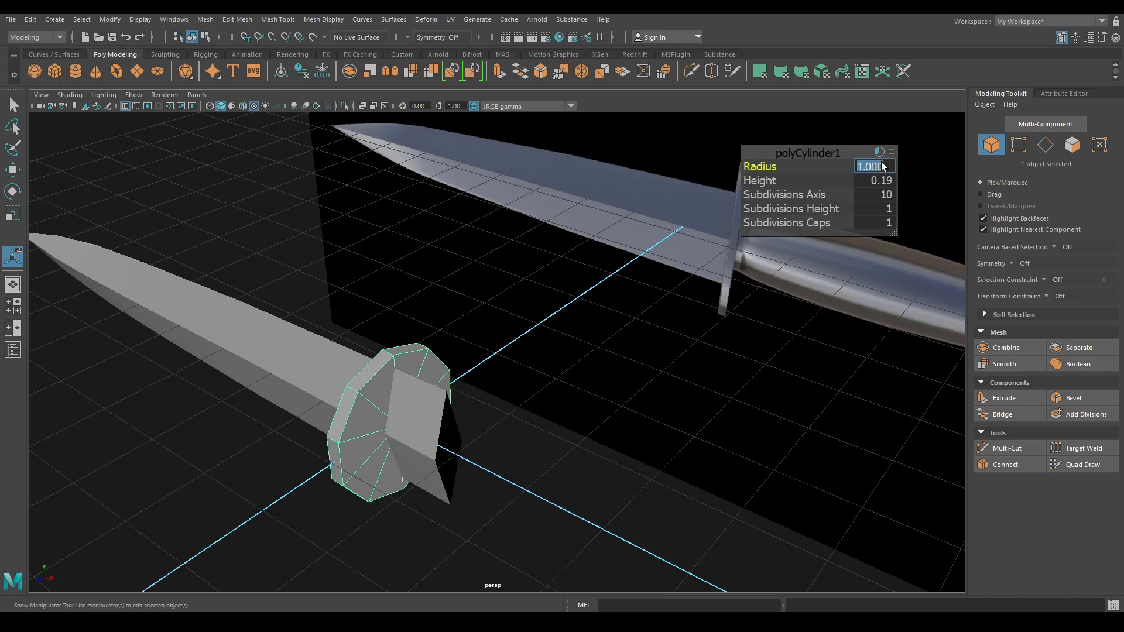
pyautogui.write('1.25')
pyautogui.press('Return')
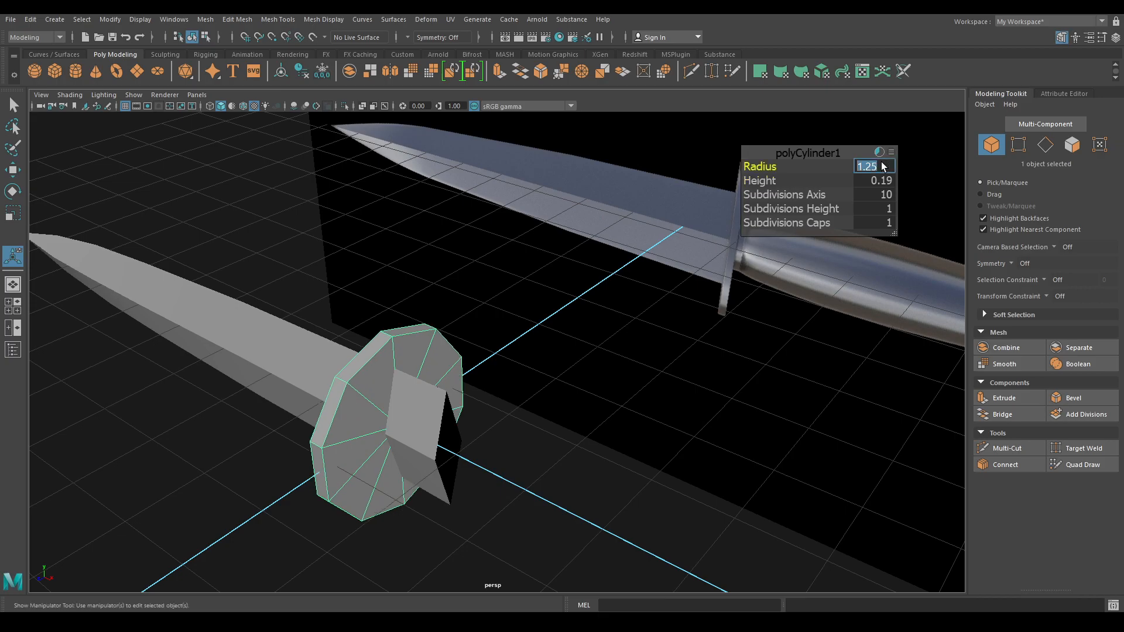
pyautogui.click(884, 180)
pyautogui.write('0.2')
pyautogui.press('Return')
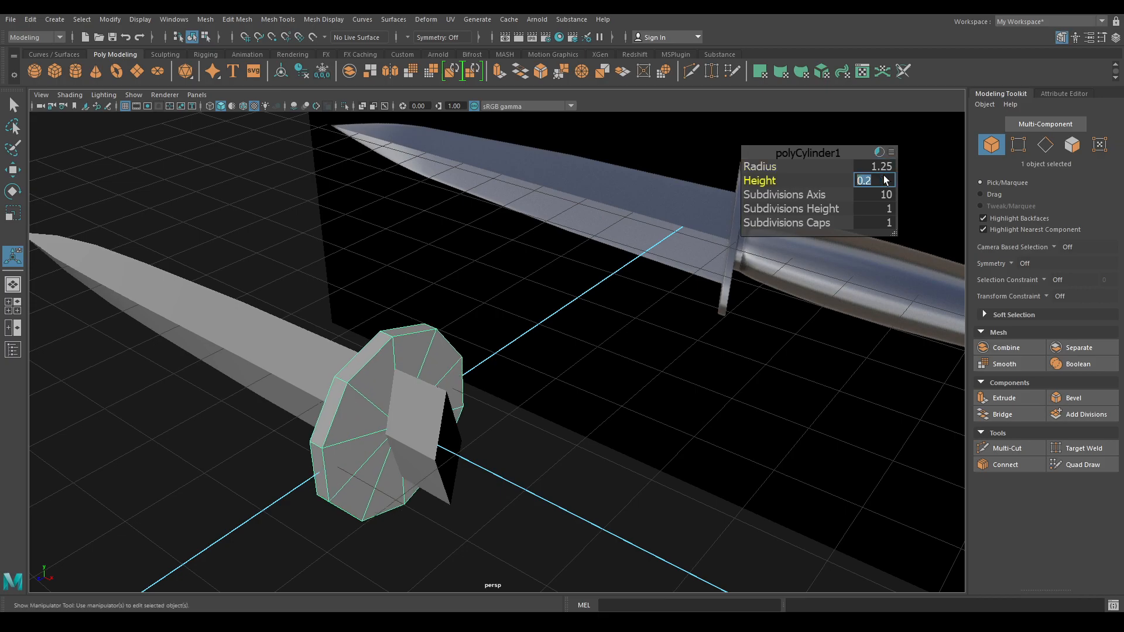
# - Slide the guard along X to the blade's base, around X 0.97
pyautogui.press('w')
pyautogui.keyDown('alt'); pyautogui.moveTo(421, 467); pyautogui.dragTo(555, 497); pyautogui.keyUp('alt')
pyautogui.keyDown('alt'); pyautogui.moveTo(555, 496); pyautogui.dragTo(637, 503); pyautogui.keyUp('alt')
pyautogui.keyDown('alt'); pyautogui.moveTo(637, 503); pyautogui.dragTo(456, 460, button='middle'); pyautogui.keyUp('alt')
pyautogui.keyDown('alt'); pyautogui.moveTo(457, 459); pyautogui.dragTo(515, 572, button='right'); pyautogui.keyUp('alt')
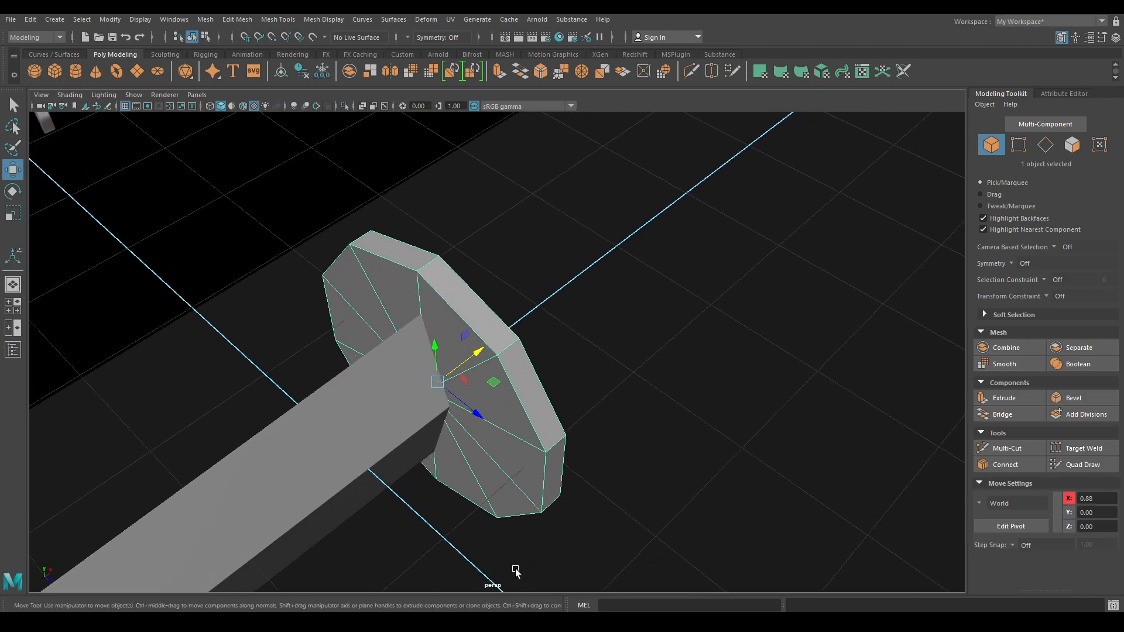
pyautogui.moveTo(475, 358); pyautogui.dragTo(498, 358)
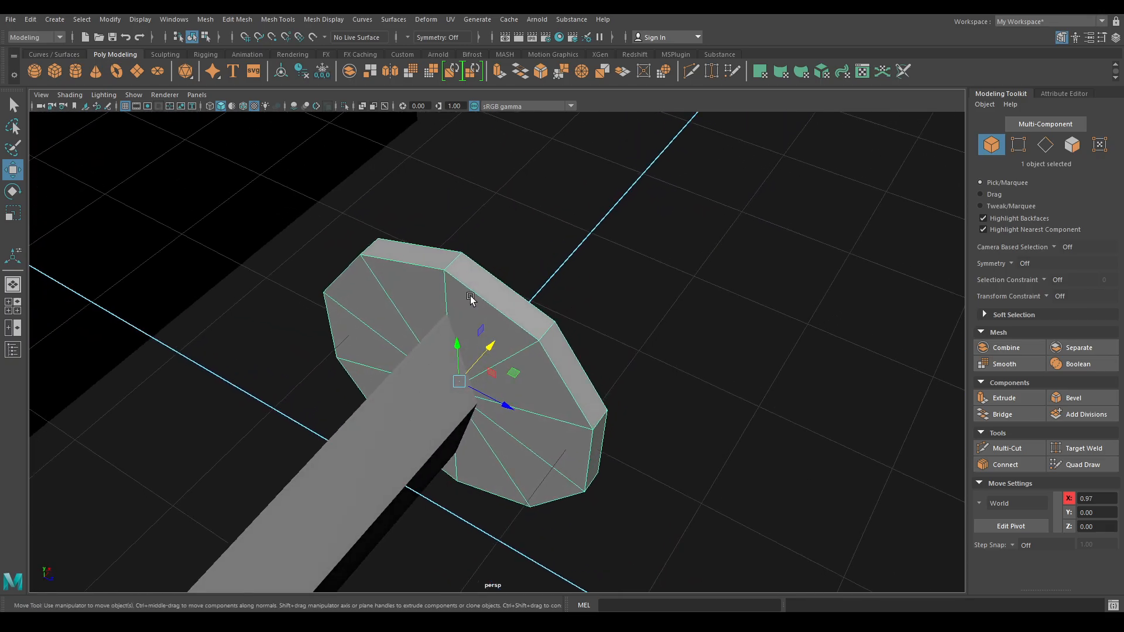
pyautogui.keyDown('alt'); pyautogui.moveTo(501, 318); pyautogui.dragTo(489, 289); pyautogui.keyUp('alt')
# - Bevel the guard's rim edge loop with Chamfer off and Fraction 0.2
pyautogui.rightClick(489, 289)
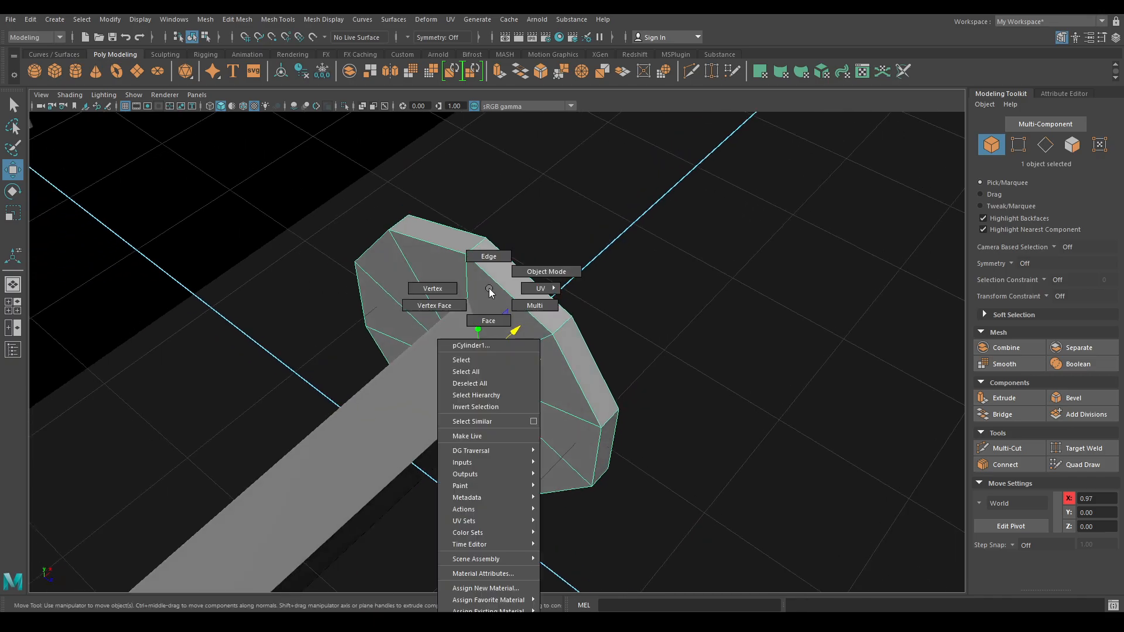
pyautogui.click(489, 257)
pyautogui.doubleClick(490, 261)
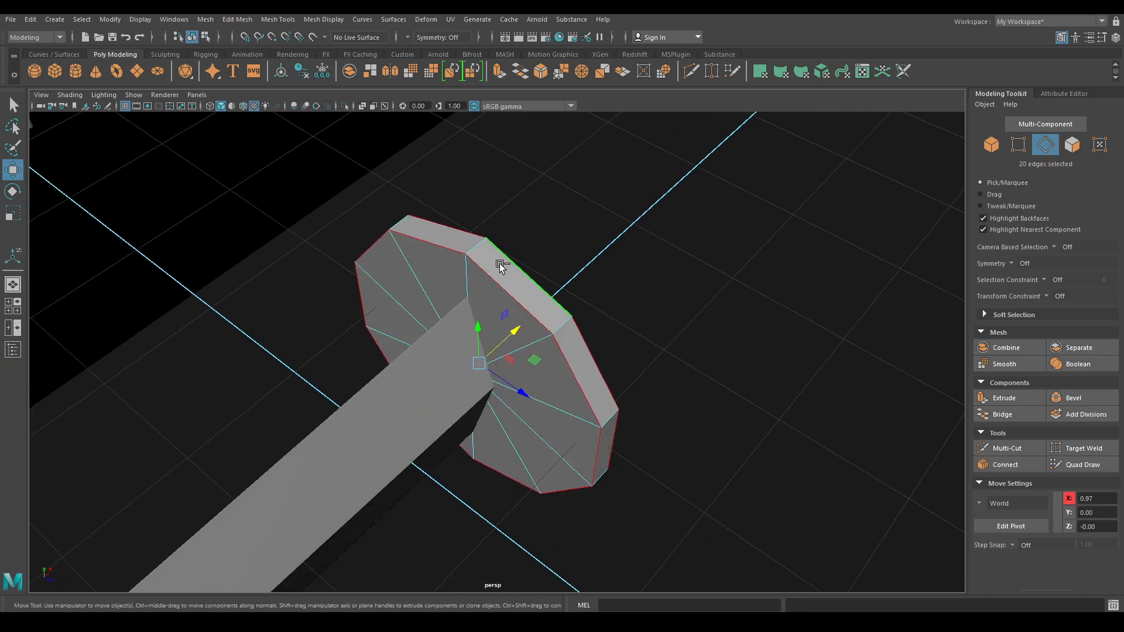
pyautogui.keyDown('shift'); pyautogui.rightClick(491, 245); pyautogui.keyUp('shift')
pyautogui.click(551, 243)
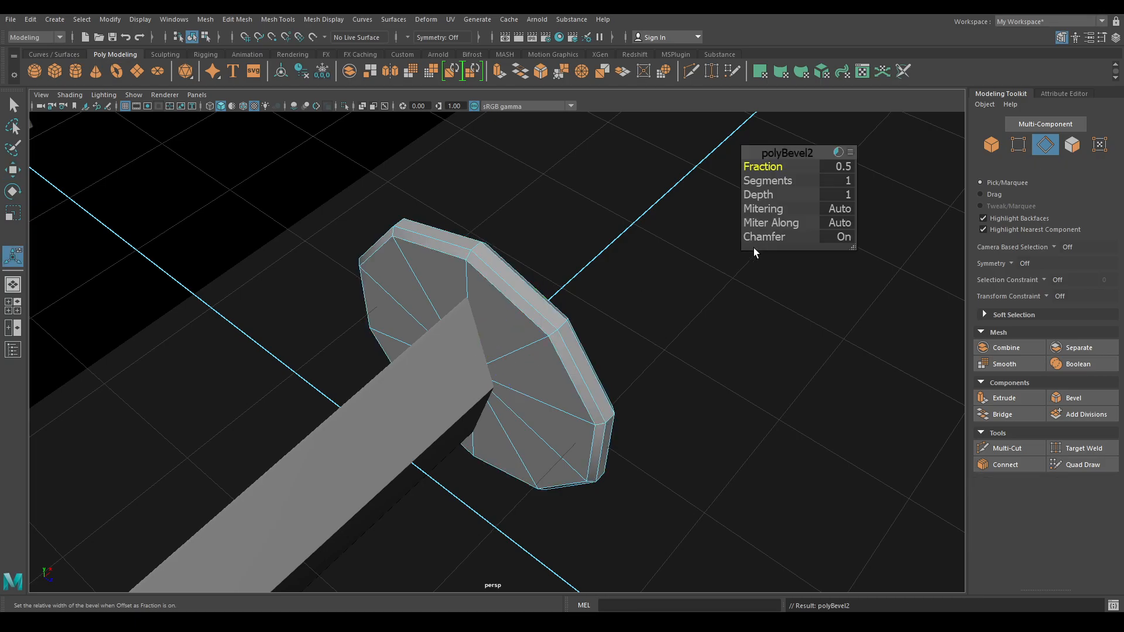
pyautogui.click(834, 237)
pyautogui.moveTo(761, 167); pyautogui.dragTo(748, 169)
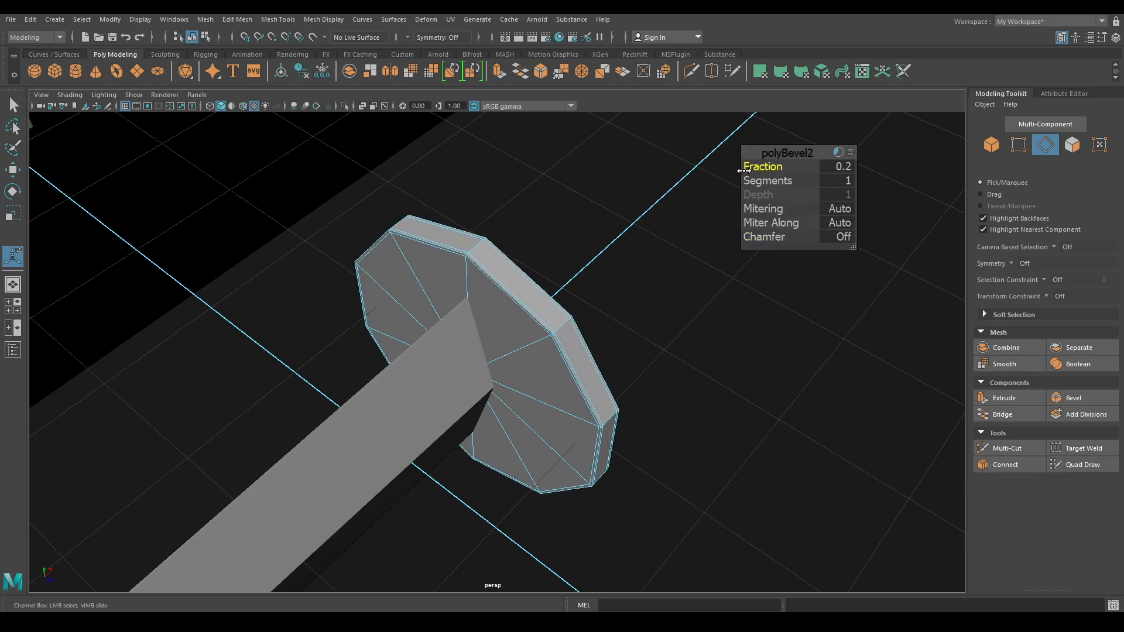
pyautogui.keyDown('alt'); pyautogui.moveTo(603, 259); pyautogui.dragTo(603, 283); pyautogui.keyUp('alt')
pyautogui.press('w')
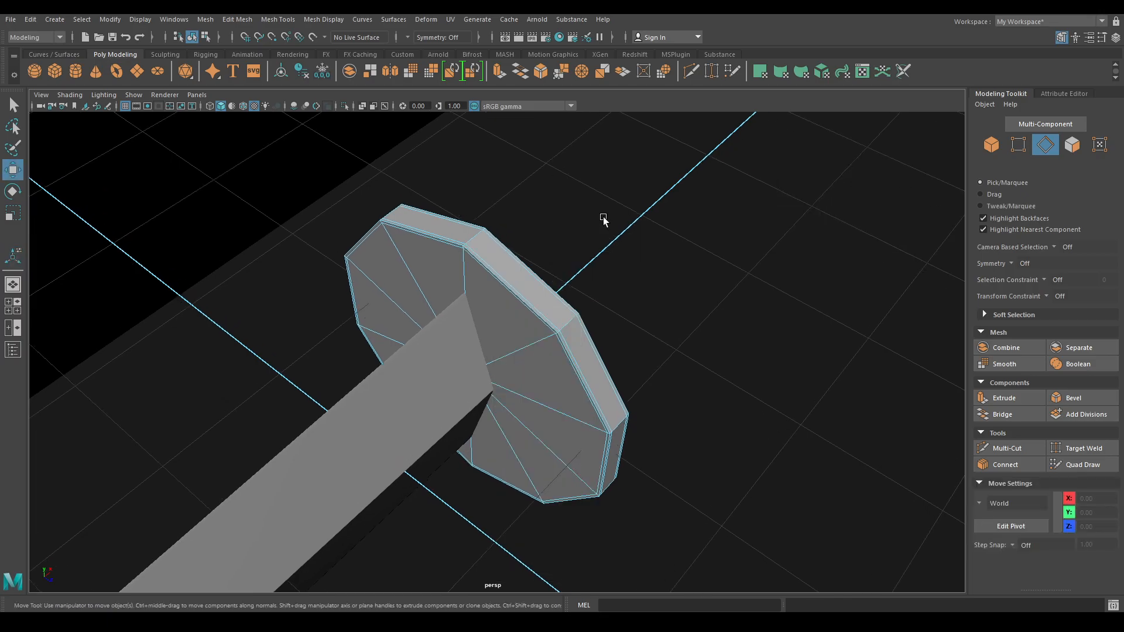
pyautogui.press('F8')
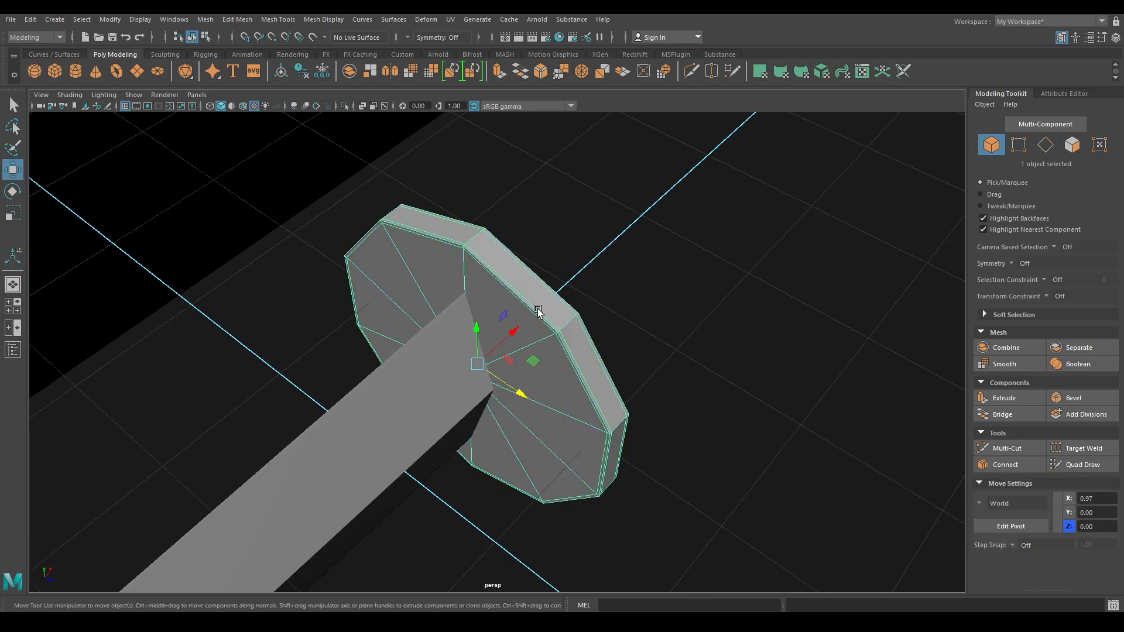
# - Isolate the guard and select the first radial spoke edges on its face
pyautogui.hotkey('alt', 'h')
pyautogui.keyDown('alt'); pyautogui.moveTo(537, 312); pyautogui.dragTo(503, 290); pyautogui.keyUp('alt')
pyautogui.moveTo(504, 290); pyautogui.dragTo(496, 244, button='right')
pyautogui.click(499, 279)
pyautogui.keyDown('shift'); pyautogui.click(563, 371); pyautogui.keyUp('shift')
pyautogui.keyDown('shift'); pyautogui.click(541, 427); pyautogui.keyUp('shift')
pyautogui.keyDown('shift'); pyautogui.click(459, 409); pyautogui.keyUp('shift')
pyautogui.keyDown('shift'); pyautogui.click(411, 333); pyautogui.keyUp('shift')
# - Select the remaining spoke edges and delete all ten from the guard's cap
pyautogui.keyDown('alt'); pyautogui.moveTo(646, 402); pyautogui.dragTo(463, 226); pyautogui.keyUp('alt')
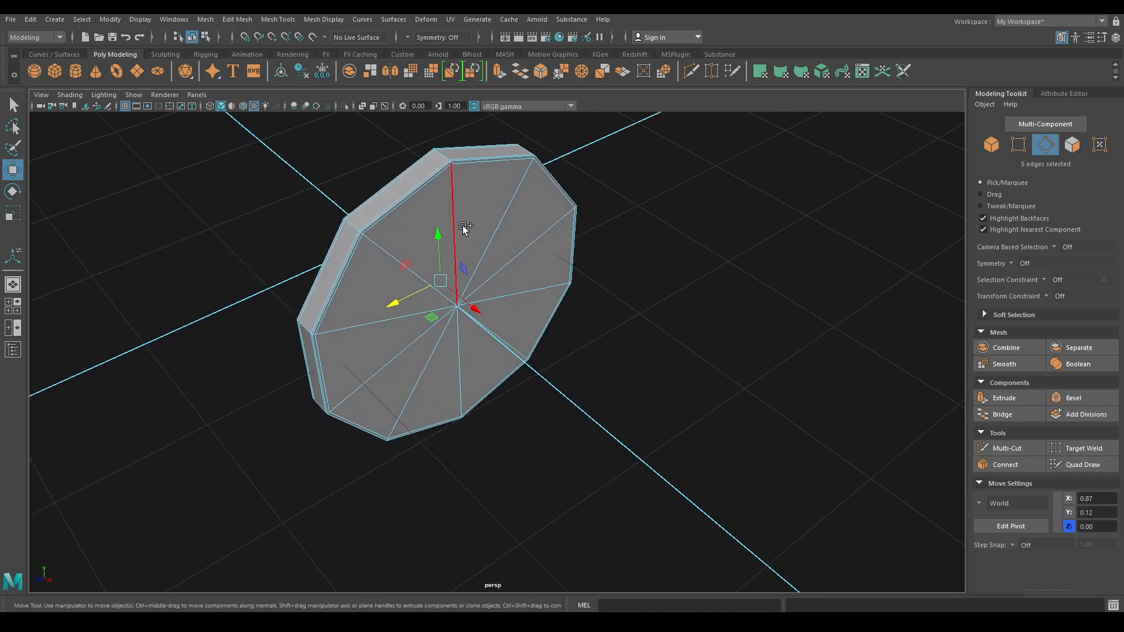
pyautogui.keyDown('shift'); pyautogui.click(461, 222); pyautogui.keyUp('shift')
pyautogui.keyDown('shift'); pyautogui.click(561, 238); pyautogui.keyUp('shift')
pyautogui.keyDown('shift'); pyautogui.click(501, 349); pyautogui.keyUp('shift')
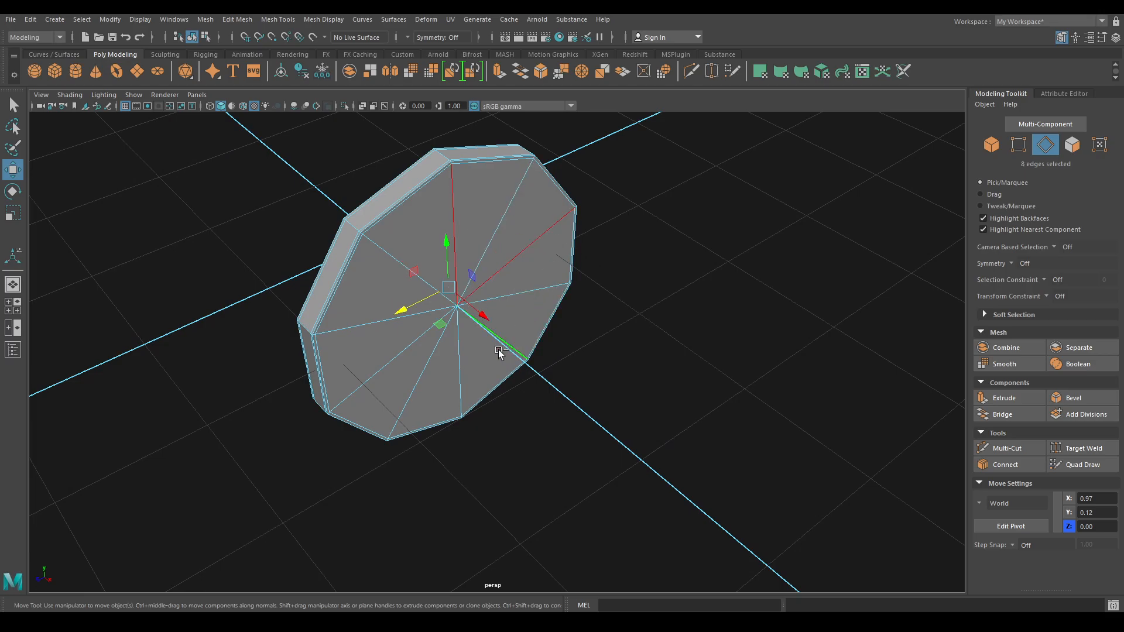
pyautogui.keyDown('shift'); pyautogui.click(367, 321); pyautogui.keyUp('shift')
pyautogui.keyDown('shift'); pyautogui.moveTo(490, 251); pyautogui.dragTo(557, 180, button='right'); pyautogui.keyUp('shift')
pyautogui.keyDown('alt'); pyautogui.moveTo(557, 181); pyautogui.dragTo(665, 294); pyautogui.keyUp('alt')
# - Scale the guard in world axes, squashing then stretching it along Y into an upright oval
pyautogui.press('r')
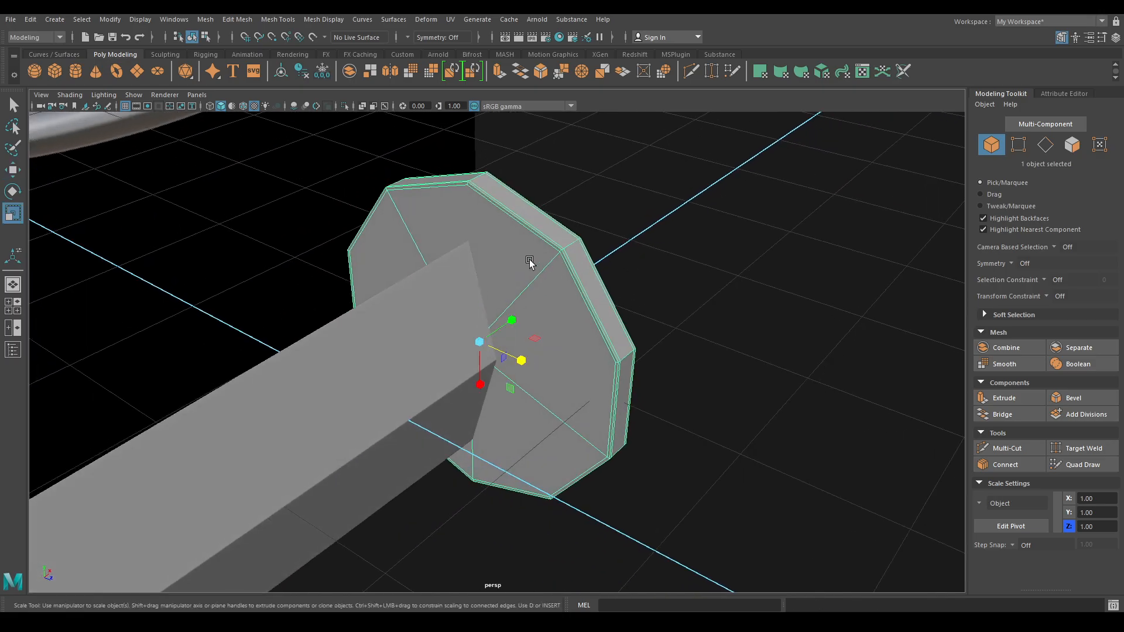
pyautogui.keyDown('ctrl'); pyautogui.keyDown('shift'); pyautogui.moveTo(515, 264); pyautogui.dragTo(457, 265, button='right'); pyautogui.keyUp('shift'); pyautogui.keyUp('ctrl')
pyautogui.moveTo(479, 300); pyautogui.dragTo(477, 318)
pyautogui.press('w')
pyautogui.moveTo(495, 281)
pyautogui.keyDown('alt'); pyautogui.mouseDown()
pyautogui.moveTo(487, 233)
pyautogui.moveTo(486, 261)
pyautogui.mouseUp(); pyautogui.keyUp('alt')
pyautogui.press('e')
pyautogui.press('r')
pyautogui.moveTo(472, 269); pyautogui.dragTo(477, 267)
pyautogui.press('w')
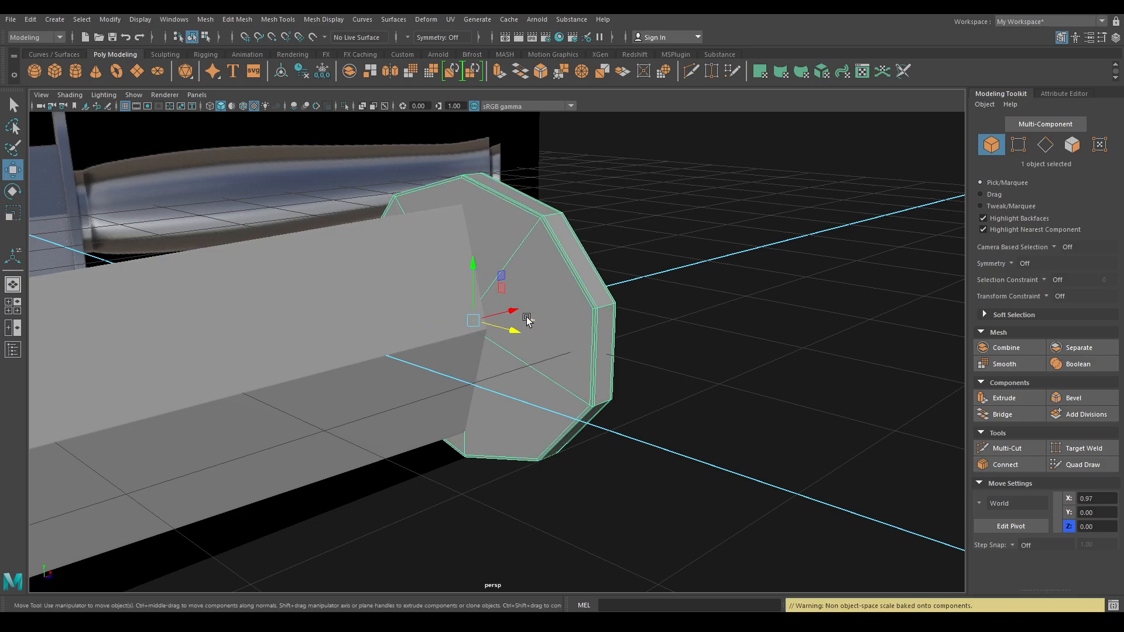
pyautogui.press('r')
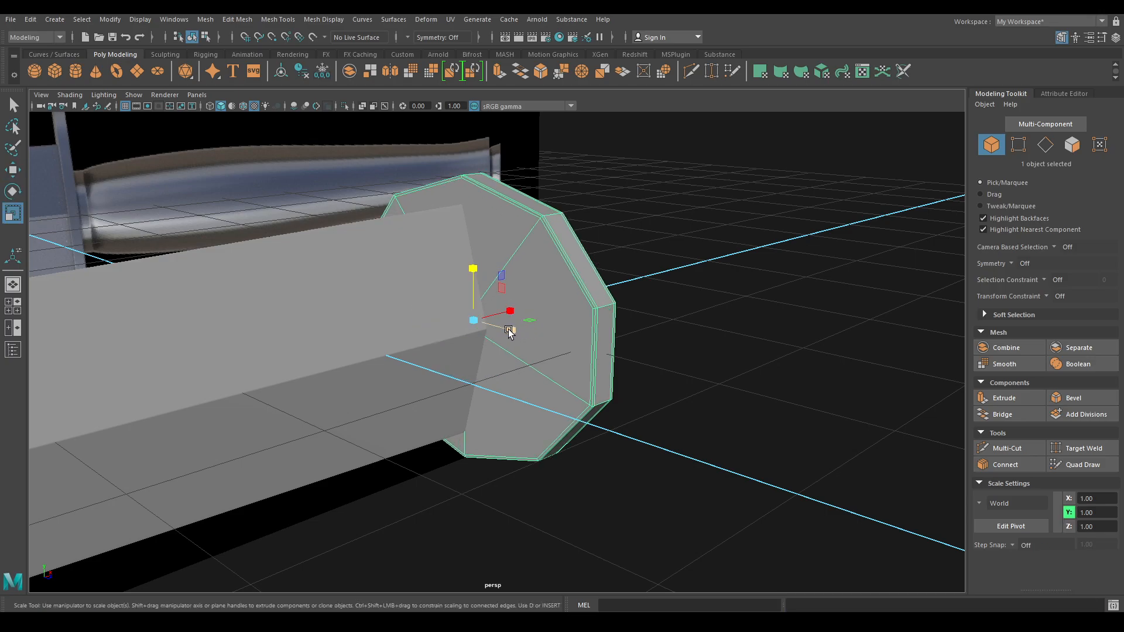
pyautogui.press('w')
# - Narrow the guard's thickness from a side-on view and check it face-on
pyautogui.keyDown('alt'); pyautogui.moveTo(510, 330); pyautogui.dragTo(582, 240); pyautogui.keyUp('alt')
pyautogui.press('e')
pyautogui.press('w')
pyautogui.keyDown('alt'); pyautogui.moveTo(499, 309); pyautogui.dragTo(528, 350); pyautogui.keyUp('alt')
pyautogui.press('r')
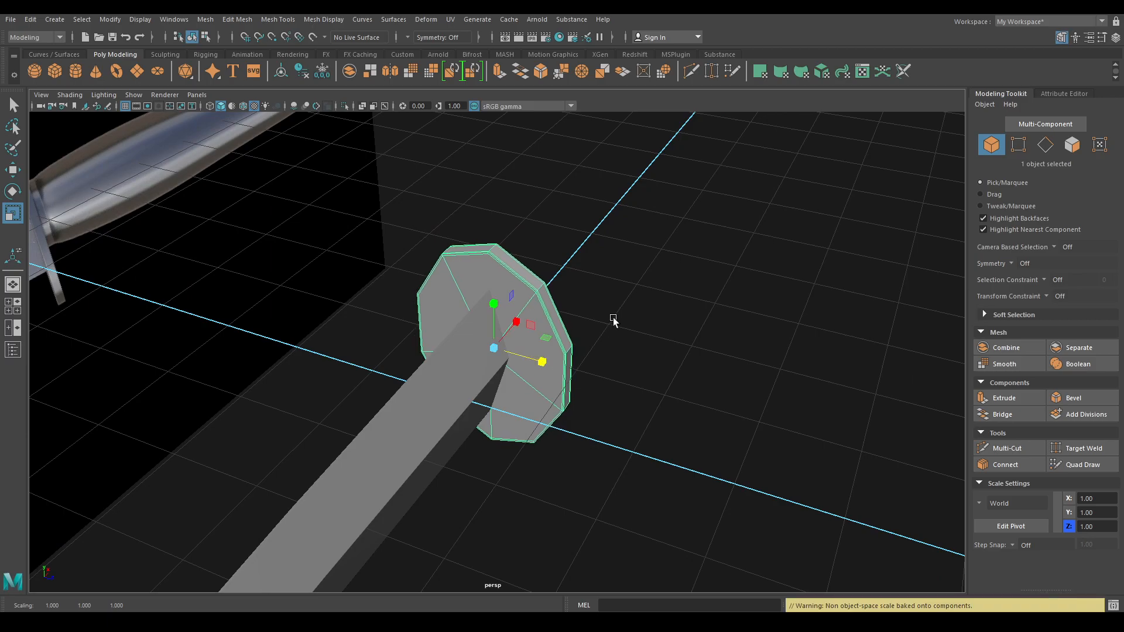
pyautogui.press('w')
pyautogui.keyDown('alt'); pyautogui.moveTo(597, 358); pyautogui.dragTo(444, 366); pyautogui.keyUp('alt')
pyautogui.click(568, 409)
pyautogui.click(469, 342)
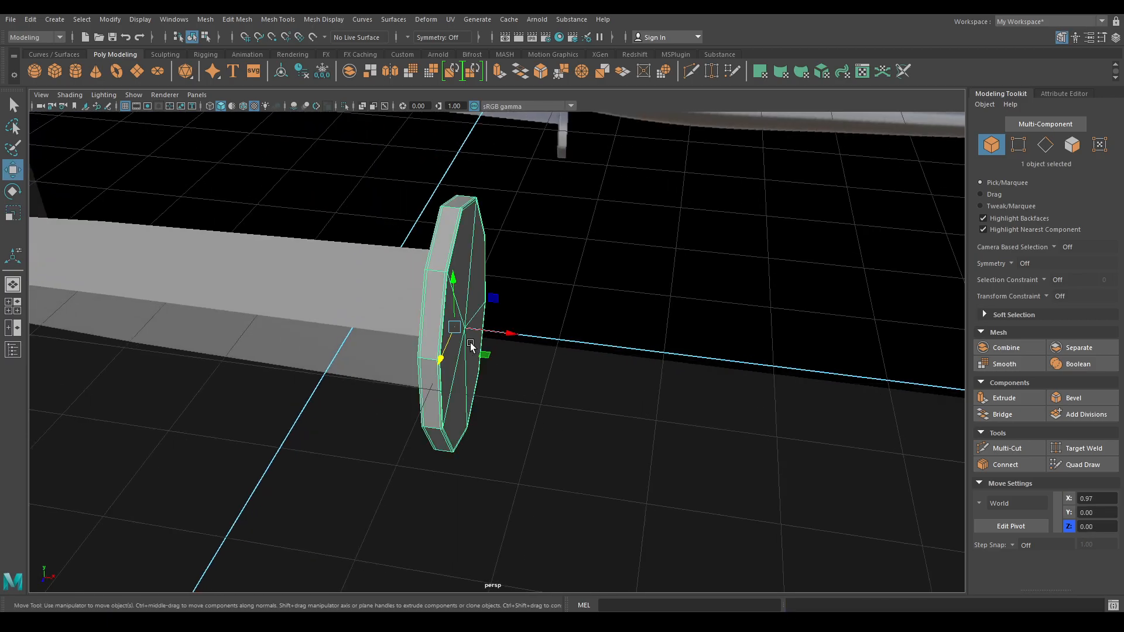
pyautogui.keyDown('alt'); pyautogui.moveTo(507, 381); pyautogui.dragTo(624, 407); pyautogui.keyUp('alt')
pyautogui.click(641, 445)
# - With discrete rotate off, rotate the guard to about 88° in Y in faceted display
pyautogui.keyDown('alt'); pyautogui.moveTo(647, 459); pyautogui.dragTo(635, 358); pyautogui.keyUp('alt')
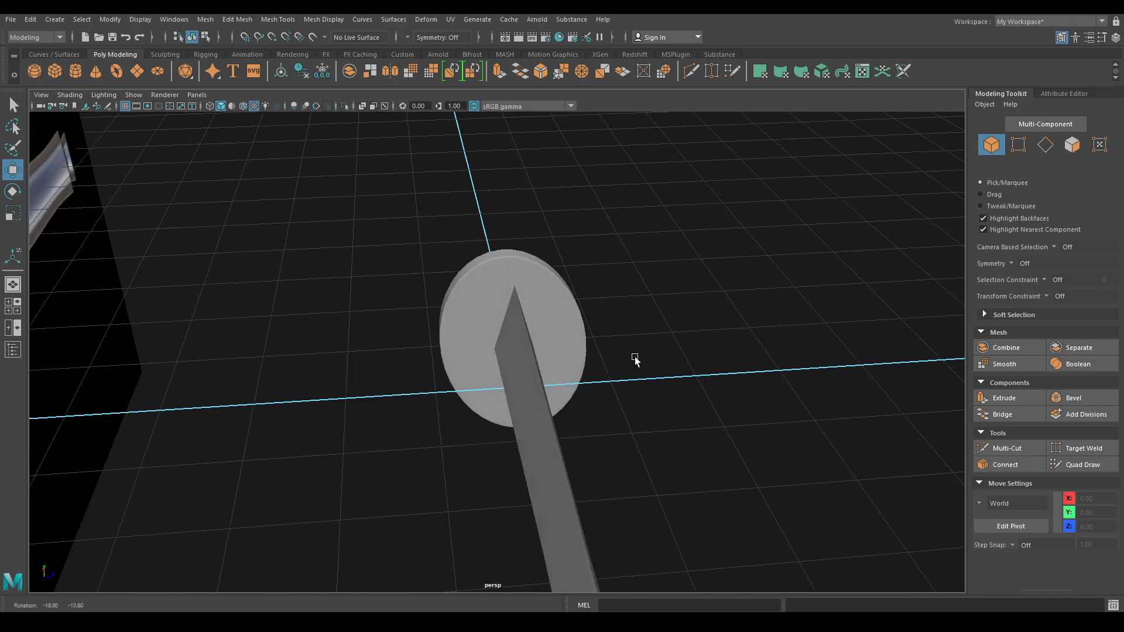
pyautogui.click(581, 334)
pyautogui.moveTo(550, 364)
pyautogui.keyDown('alt'); pyautogui.mouseDown()
pyautogui.moveTo(323, 316)
pyautogui.moveTo(313, 296)
pyautogui.moveTo(414, 379)
pyautogui.moveTo(389, 381)
pyautogui.moveTo(489, 338)
pyautogui.moveTo(546, 346)
pyautogui.mouseUp(); pyautogui.keyUp('alt')
pyautogui.click(314, 296)
pyautogui.press('space')
pyautogui.click(550, 352)
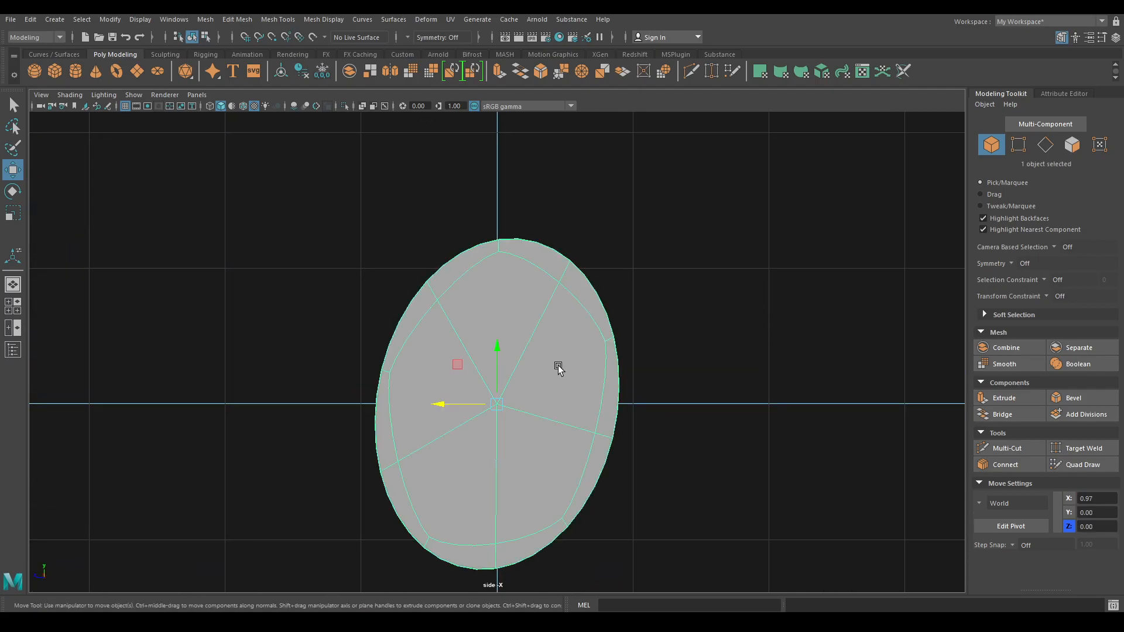
pyautogui.press('e')
pyautogui.moveTo(470, 350); pyautogui.dragTo(462, 355)
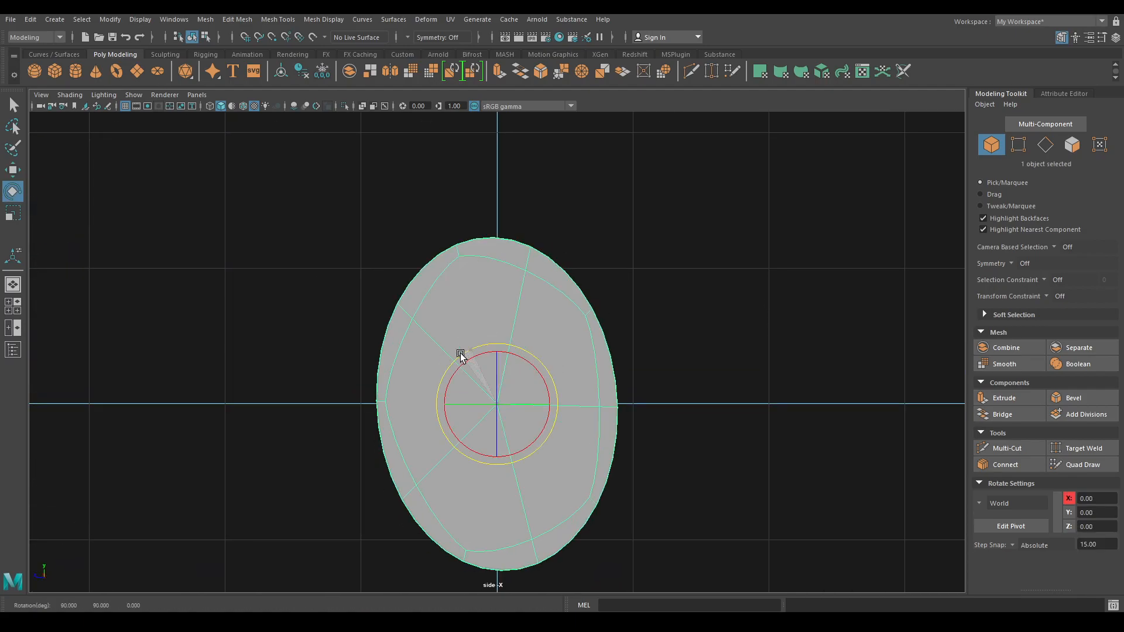
pyautogui.moveTo(549, 335); pyautogui.dragTo(545, 370)
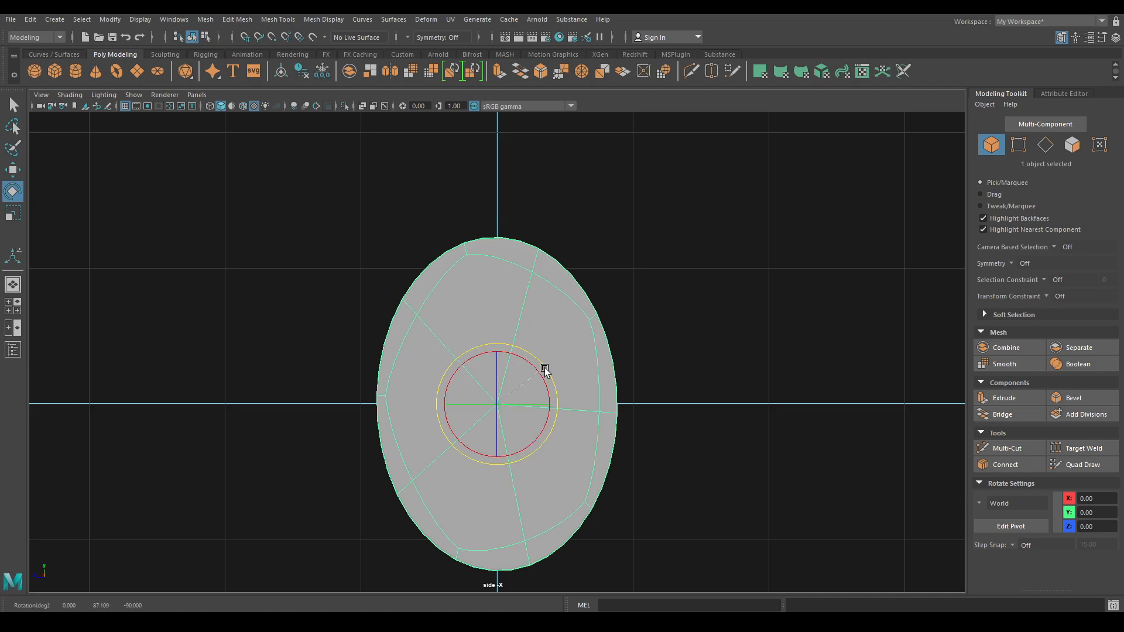
pyautogui.press('1')
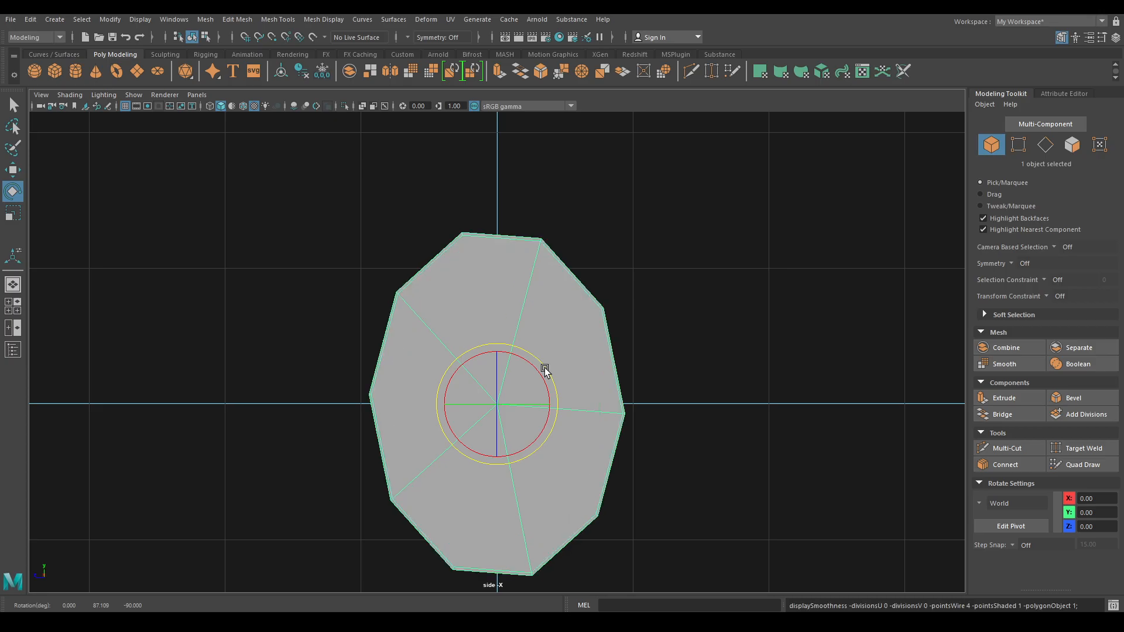
pyautogui.moveTo(545, 373); pyautogui.dragTo(545, 373)
pyautogui.press('1')
# - Return to the perspective view with textured shaded display and clear the selection
pyautogui.press('space')
pyautogui.moveTo(572, 284); pyautogui.dragTo(628, 326)
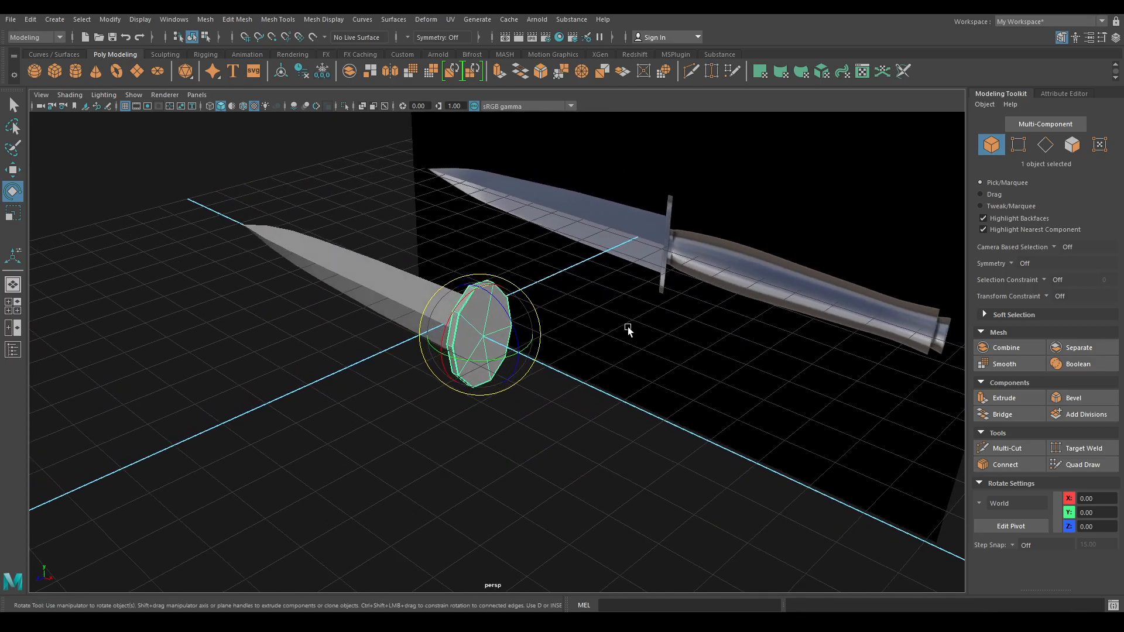
pyautogui.press('6')
pyautogui.press('w')
pyautogui.click(589, 339)
# - In Front view, create a polygon cylinder and move it toward the handle
pyautogui.keyDown('alt'); pyautogui.moveTo(572, 371); pyautogui.dragTo(434, 258); pyautogui.keyUp('alt')
pyautogui.press('space')
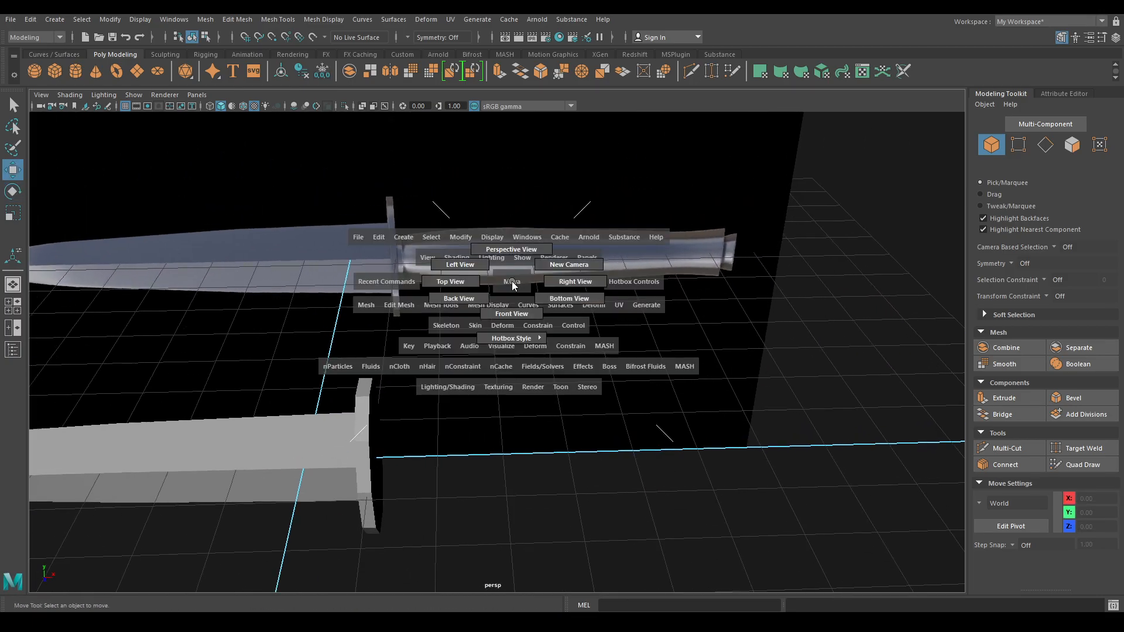
pyautogui.moveTo(511, 280); pyautogui.dragTo(516, 332)
pyautogui.scroll(5, 594, 385)
pyautogui.scroll(-3, 569, 367)
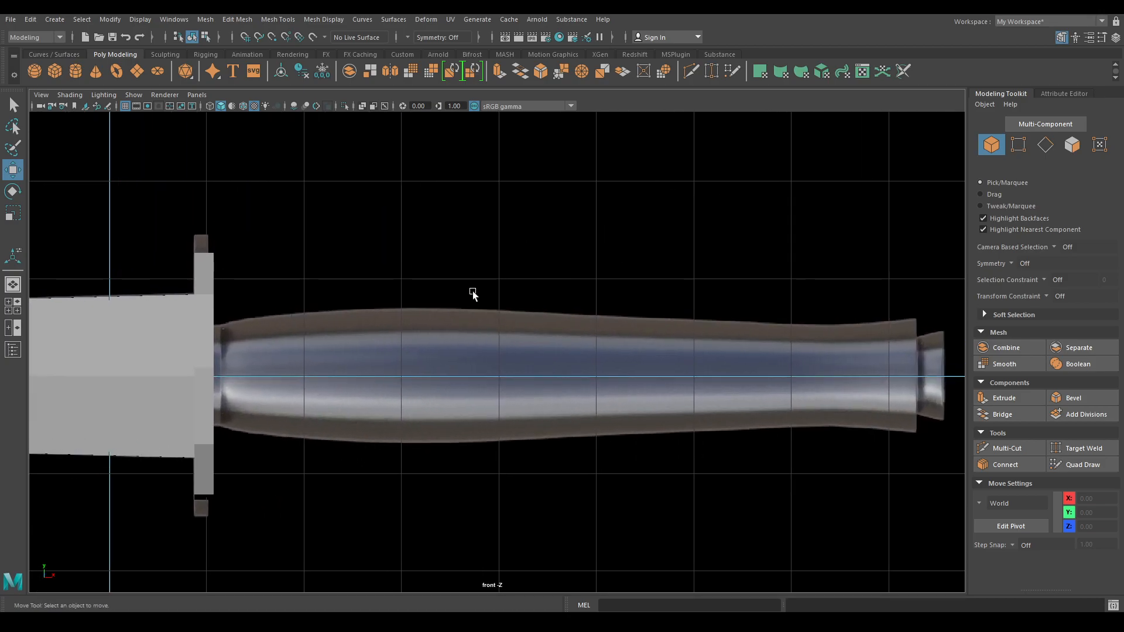
pyautogui.keyDown('shift'); pyautogui.rightClick(471, 228); pyautogui.keyUp('shift')
pyautogui.click(417, 228)
pyautogui.moveTo(183, 366); pyautogui.dragTo(389, 381)
pyautogui.press('e')
pyautogui.moveTo(366, 325); pyautogui.dragTo(297, 319)
pyautogui.hotkey('ctrl', 'z')
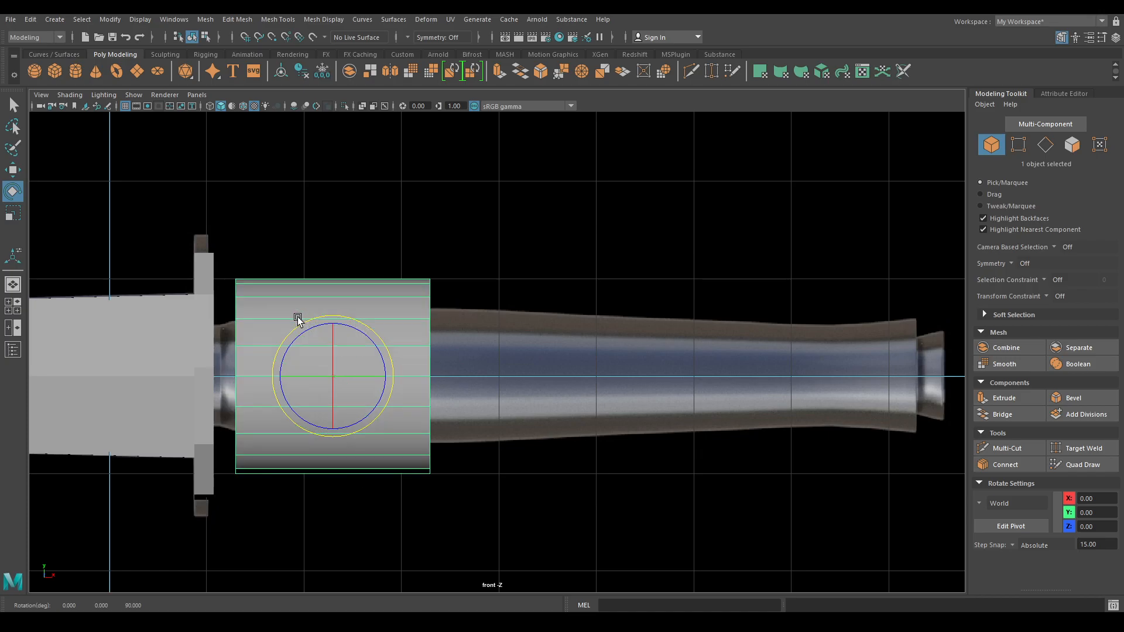
# - Give the cylinder 10 axis subdivisions and reduce its radius to 0.45
pyautogui.press('t')
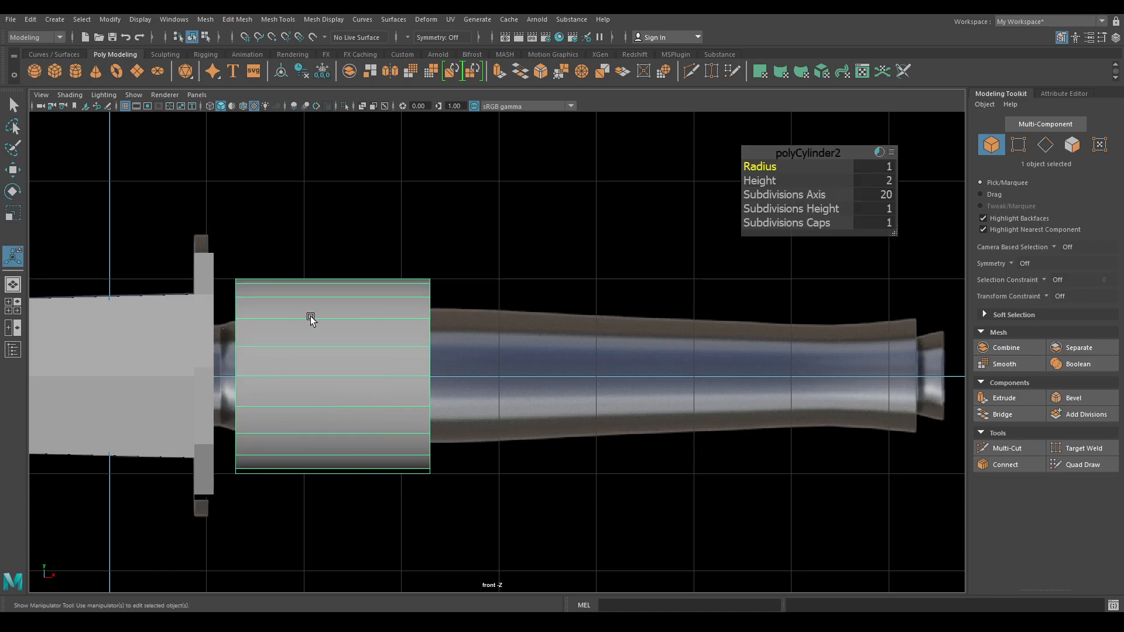
pyautogui.click(886, 195)
pyautogui.write('10')
pyautogui.press('Return')
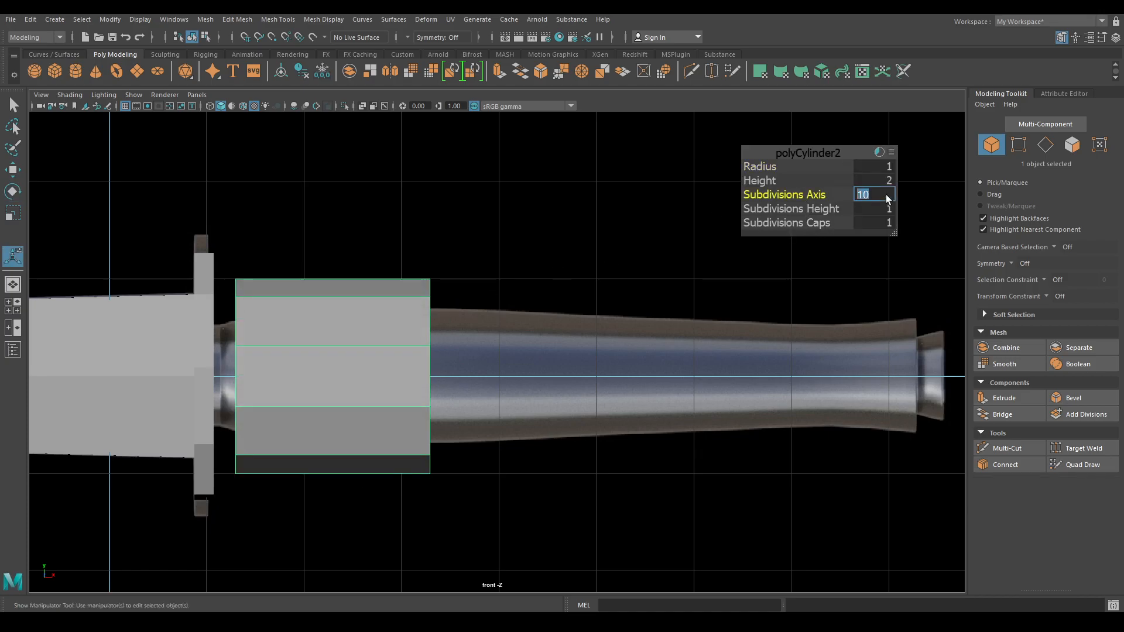
pyautogui.moveTo(767, 166); pyautogui.dragTo(718, 191)
pyautogui.press('w')
# - Set the cylinder height to 0.2 and slide it against the guard
pyautogui.press('t')
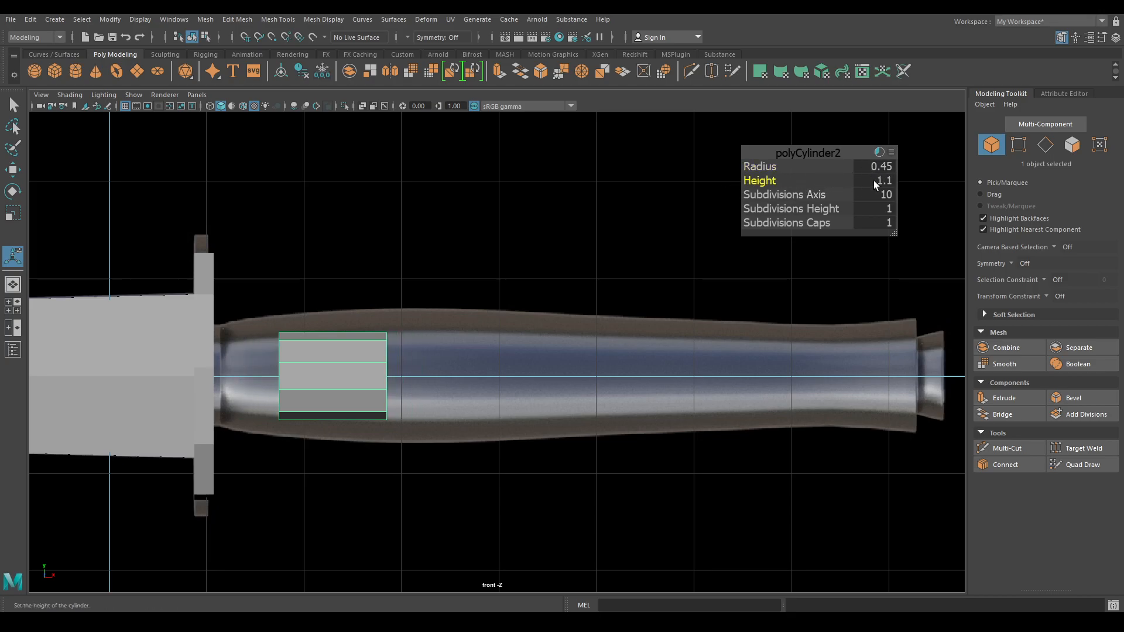
pyautogui.press('Return')
pyautogui.write('0.2')
pyautogui.press('Return')
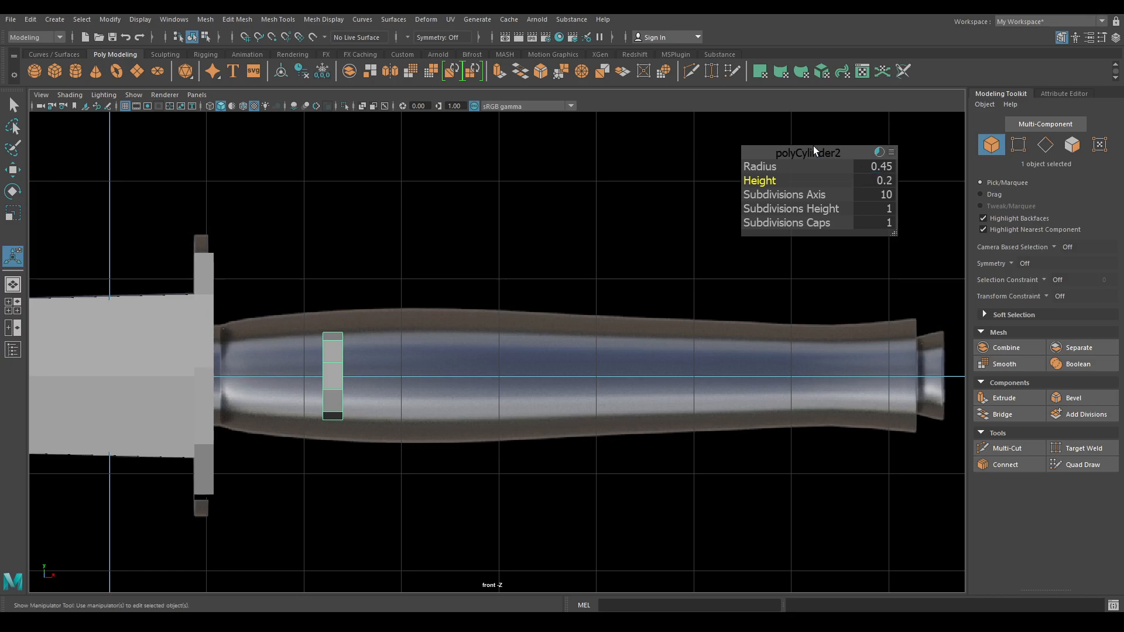
pyautogui.press('w')
pyautogui.scroll(4, 436, 327)
pyautogui.moveTo(625, 391); pyautogui.dragTo(412, 391)
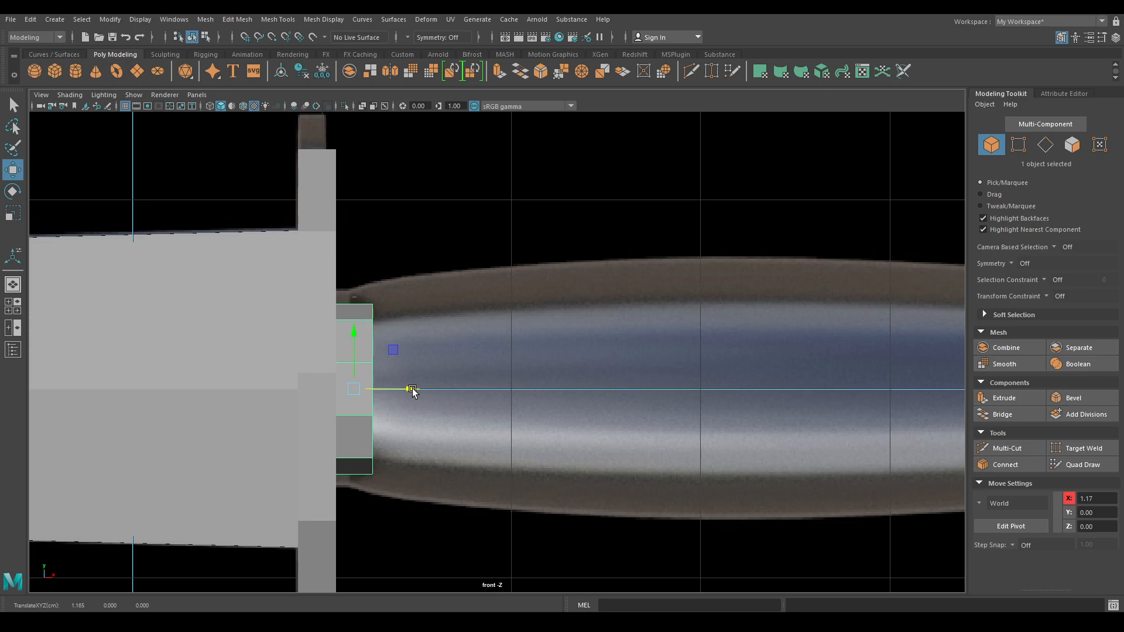
# - Widen the cylinder to radius 0.53 and move it up against the guard
pyautogui.press('t')
pyautogui.moveTo(764, 166); pyautogui.dragTo(762, 179)
pyautogui.press('w')
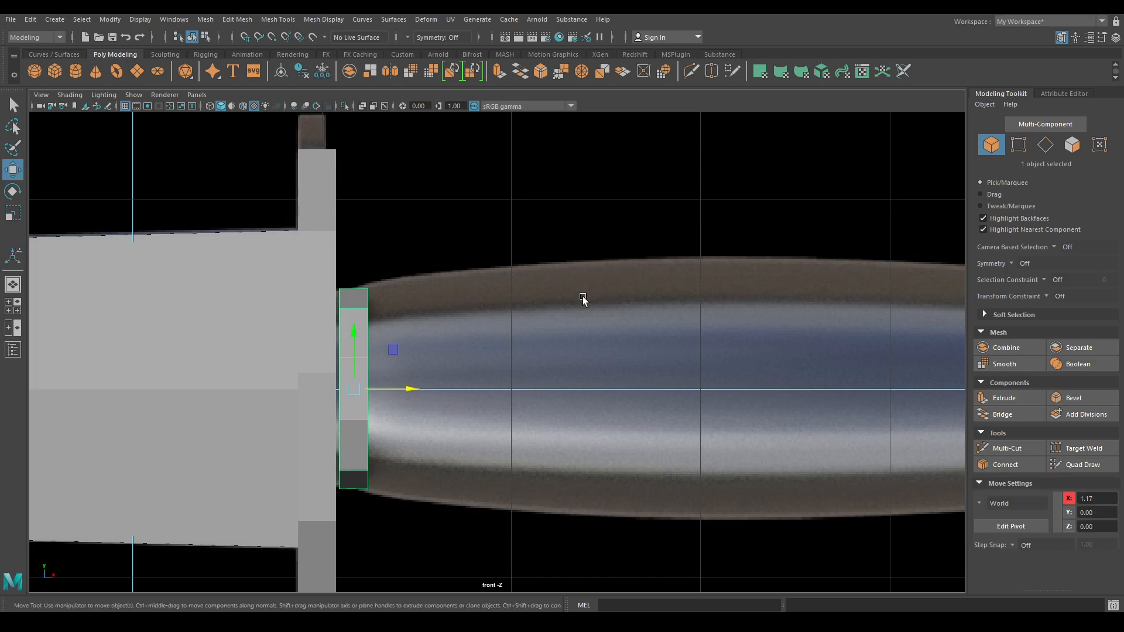
pyautogui.click(413, 385)
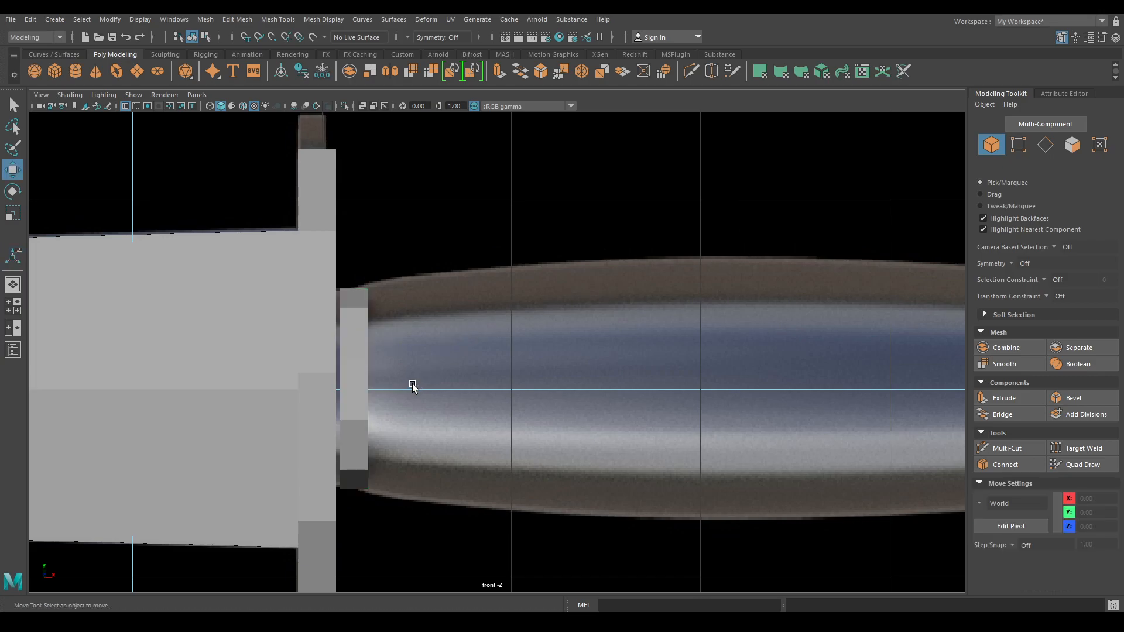
pyautogui.click(360, 388)
pyautogui.moveTo(409, 389); pyautogui.dragTo(402, 398)
# - Select the cylinder's cap faces and extrude them along X to about 8.26
pyautogui.keyDown('alt'); pyautogui.moveTo(655, 398); pyautogui.dragTo(534, 379, button='middle'); pyautogui.keyUp('alt')
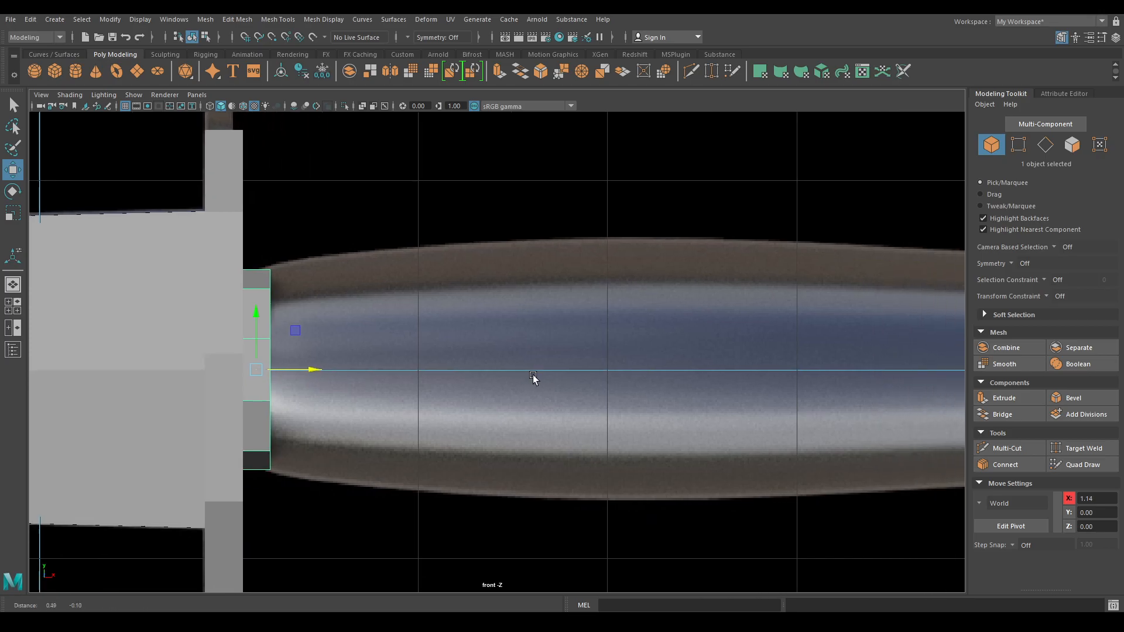
pyautogui.press('space')
pyautogui.moveTo(447, 263); pyautogui.dragTo(440, 372)
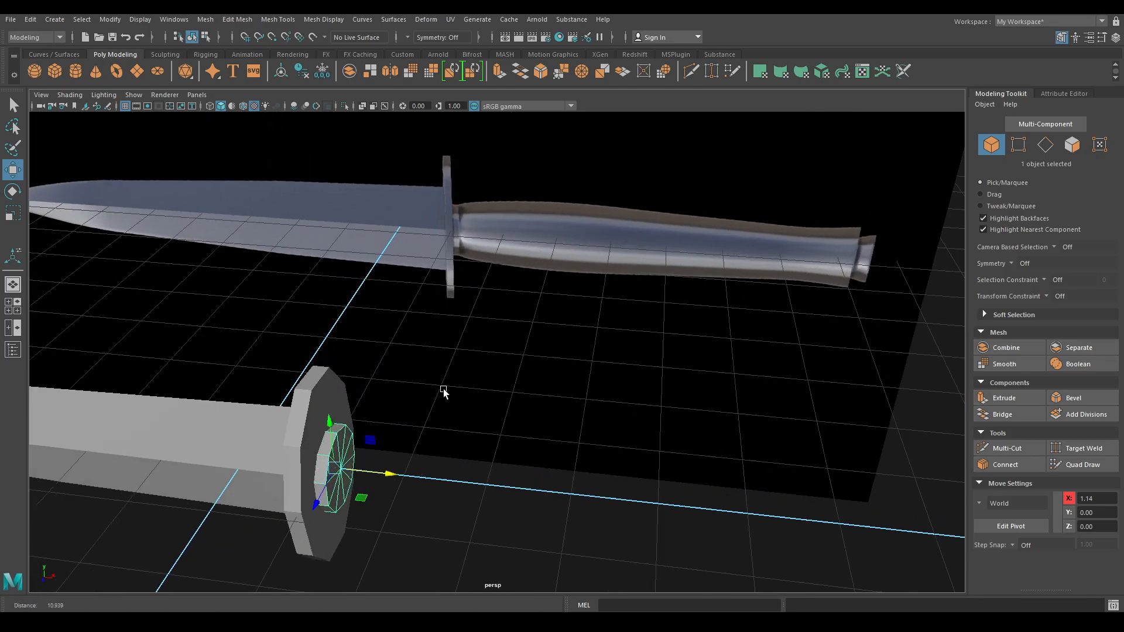
pyautogui.keyDown('alt'); pyautogui.moveTo(440, 372); pyautogui.dragTo(484, 373, button='right'); pyautogui.keyUp('alt')
pyautogui.rightClick(444, 261)
pyautogui.click(443, 294)
pyautogui.moveTo(443, 295)
pyautogui.keyDown('alt'); pyautogui.mouseDown()
pyautogui.moveTo(261, 370)
pyautogui.moveTo(252, 445)
pyautogui.moveTo(269, 379)
pyautogui.mouseUp(); pyautogui.keyUp('alt')
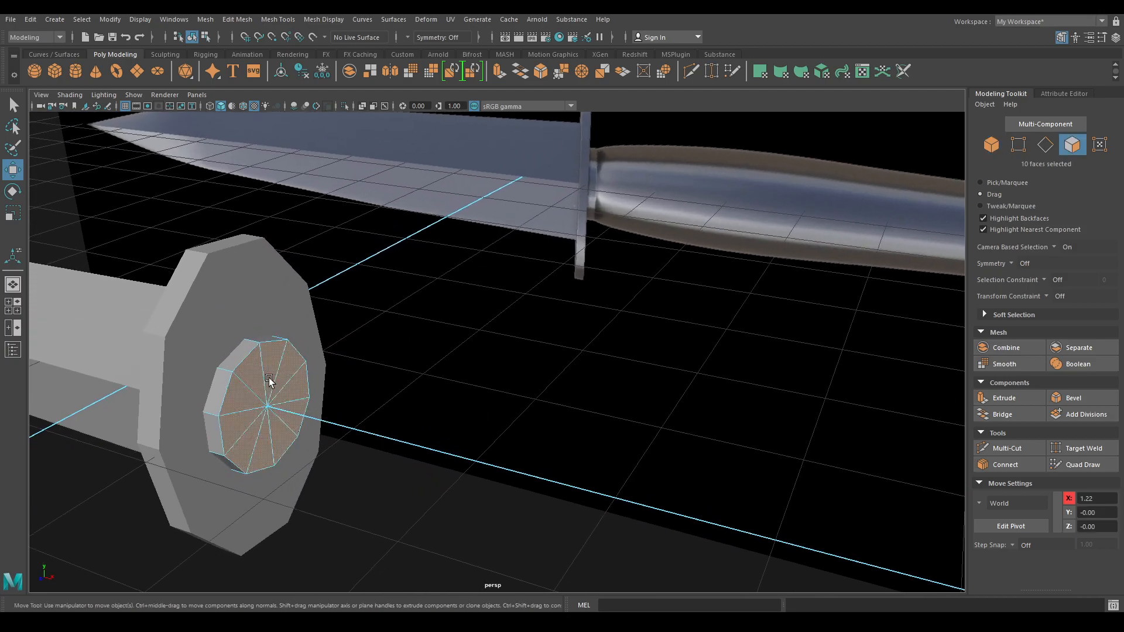
pyautogui.press('space')
pyautogui.moveTo(443, 349); pyautogui.dragTo(443, 381)
pyautogui.keyDown('alt'); pyautogui.moveTo(596, 418); pyautogui.dragTo(444, 408, button='middle'); pyautogui.keyUp('alt')
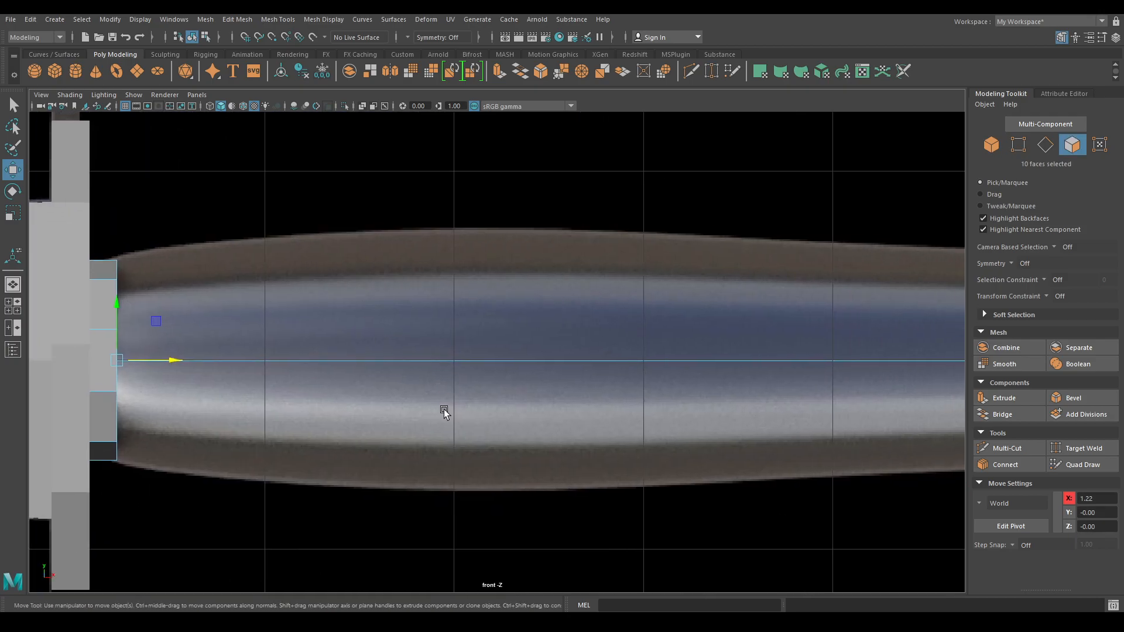
pyautogui.keyDown('alt'); pyautogui.moveTo(444, 408); pyautogui.dragTo(439, 352, button='right'); pyautogui.keyUp('alt')
pyautogui.keyDown('alt'); pyautogui.moveTo(439, 352); pyautogui.dragTo(335, 355, button='middle'); pyautogui.keyUp('alt')
pyautogui.keyDown('shift'); pyautogui.moveTo(265, 362); pyautogui.dragTo(918, 368); pyautogui.keyUp('shift')
pyautogui.moveTo(466, 360); pyautogui.dragTo(483, 272, button='right')
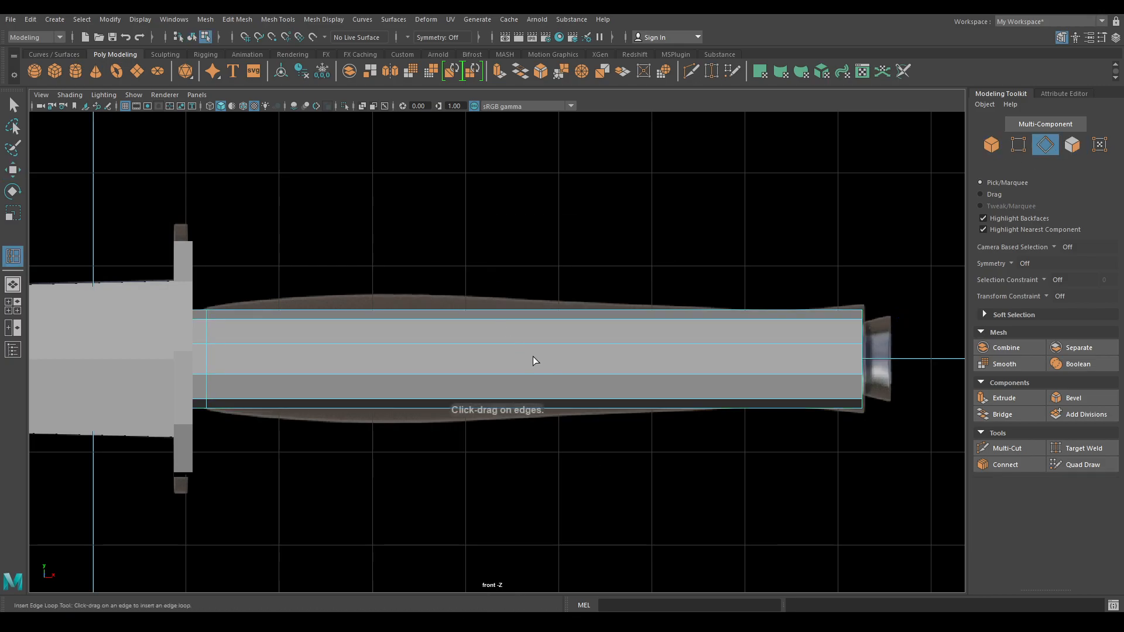
# - In wireframe, insert five edge loops spaced along the handle cylinder
pyautogui.press('4')
pyautogui.keyDown('alt'); pyautogui.moveTo(284, 279); pyautogui.dragTo(293, 289, button='right'); pyautogui.keyUp('alt')
pyautogui.keyDown('alt'); pyautogui.moveTo(298, 316); pyautogui.dragTo(404, 298, button='middle'); pyautogui.keyUp('alt')
pyautogui.keyDown('alt'); pyautogui.moveTo(404, 298); pyautogui.dragTo(448, 345, button='right'); pyautogui.keyUp('alt')
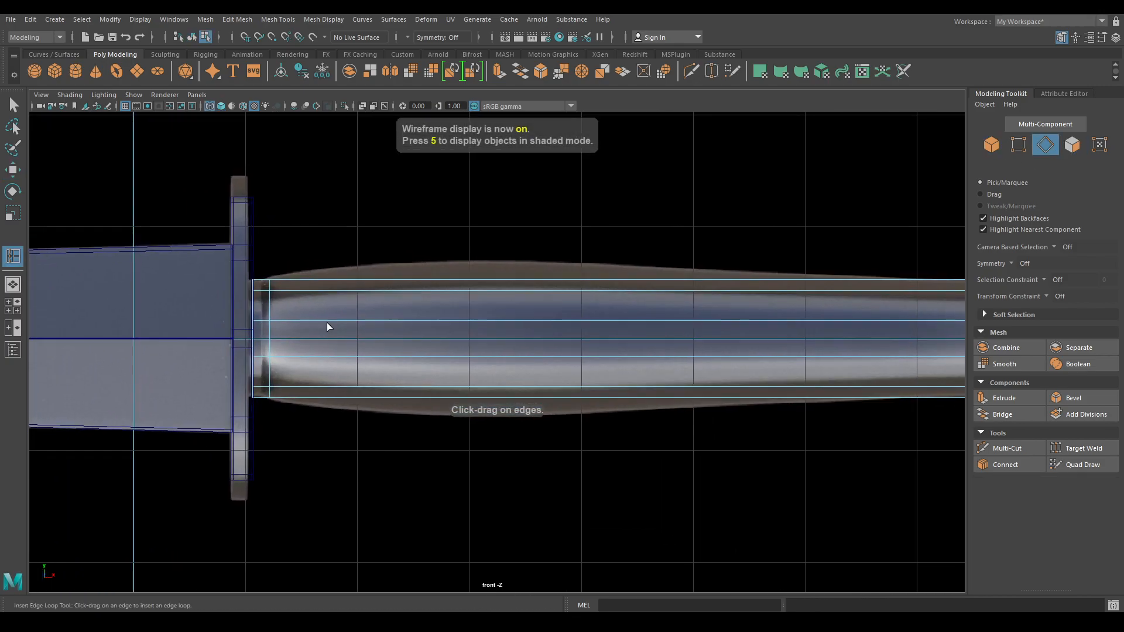
pyautogui.click(330, 320)
pyautogui.moveTo(353, 321); pyautogui.dragTo(364, 321)
pyautogui.moveTo(483, 321); pyautogui.dragTo(469, 321)
pyautogui.click(582, 321)
pyautogui.moveTo(696, 321); pyautogui.dragTo(693, 321)
pyautogui.keyDown('alt'); pyautogui.moveTo(711, 322); pyautogui.dragTo(529, 322, button='middle'); pyautogui.keyUp('alt')
pyautogui.moveTo(626, 319); pyautogui.dragTo(626, 321)
pyautogui.click(737, 322)
pyautogui.press('w')
pyautogui.keyDown('alt'); pyautogui.moveTo(438, 285); pyautogui.dragTo(575, 296, button='middle'); pyautogui.keyUp('alt')
pyautogui.moveTo(331, 231); pyautogui.dragTo(280, 234, button='right')
# - Scale up the first three vertex rings of the handle so it swells like the reference
pyautogui.moveTo(282, 300); pyautogui.dragTo(367, 508)
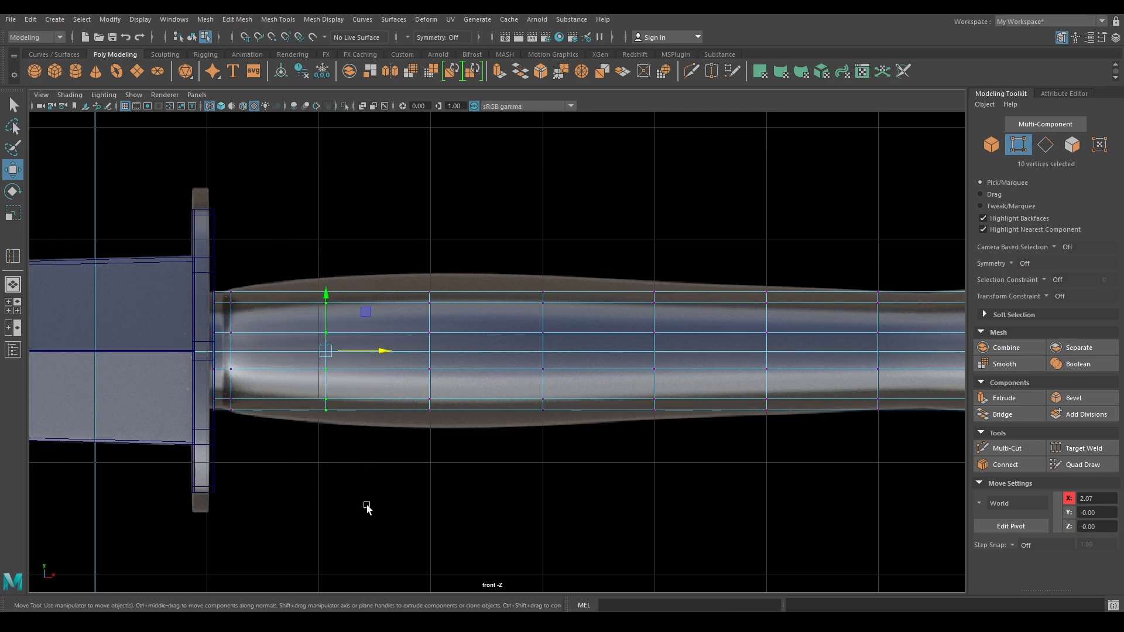
pyautogui.press('r')
pyautogui.moveTo(329, 351); pyautogui.dragTo(351, 361)
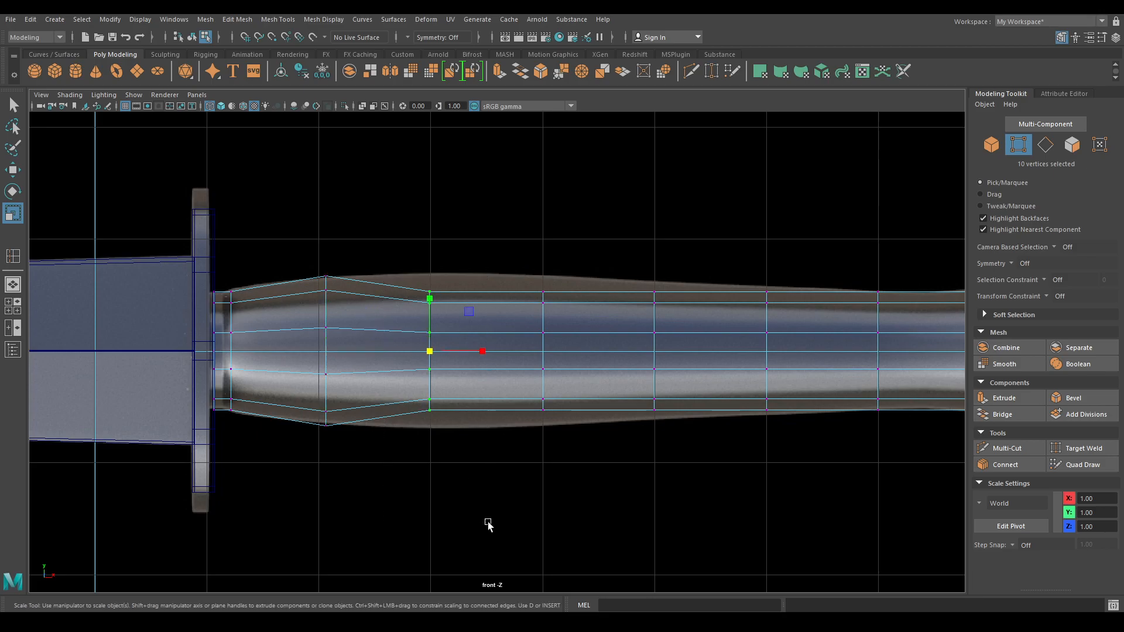
pyautogui.moveTo(430, 377); pyautogui.dragTo(457, 380, button='middle')
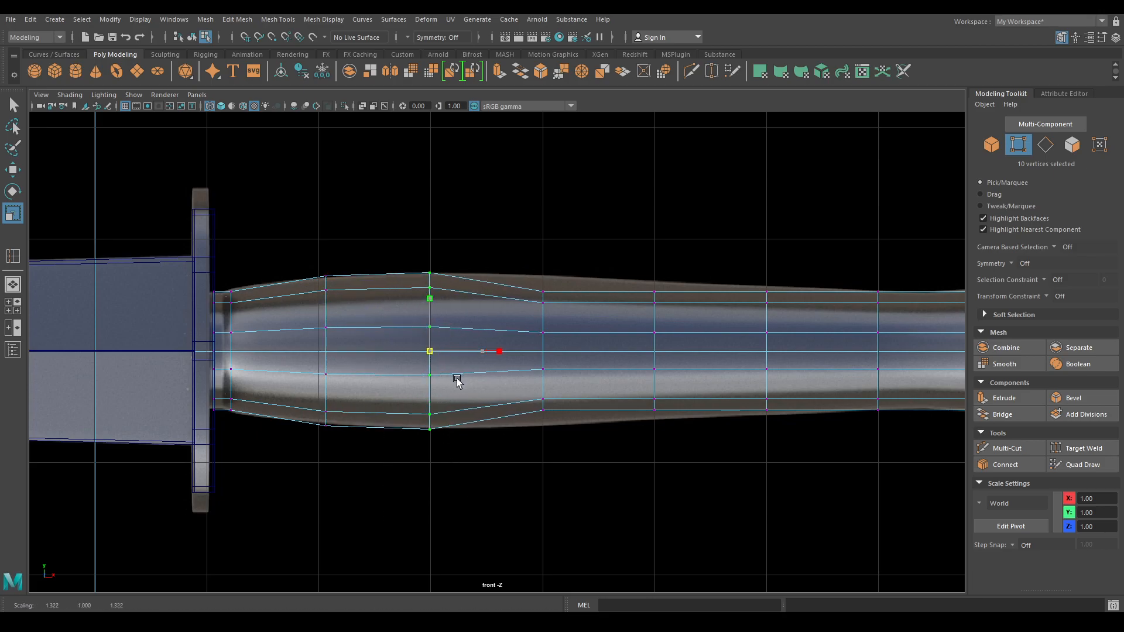
pyautogui.moveTo(530, 289); pyautogui.dragTo(583, 453)
pyautogui.moveTo(547, 351); pyautogui.dragTo(567, 380, button='middle')
pyautogui.moveTo(640, 296); pyautogui.dragTo(671, 408)
pyautogui.moveTo(655, 353); pyautogui.dragTo(668, 365, button='middle')
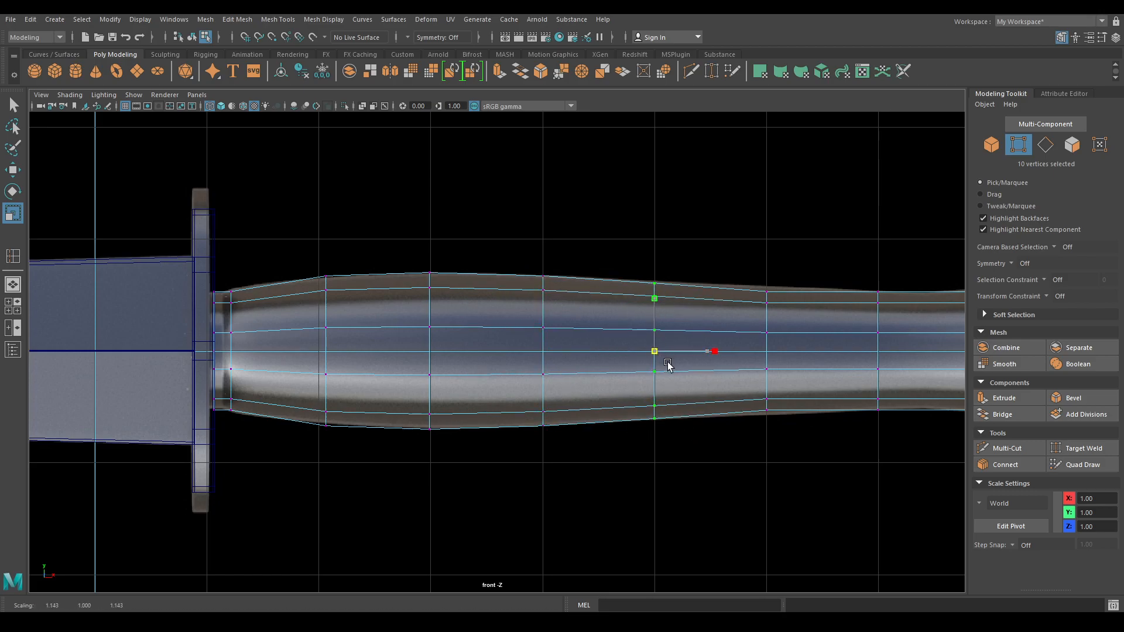
# - Scale the remaining rings: enlarge one slightly, narrow the next, and stretch the end ring taller
pyautogui.keyDown('alt'); pyautogui.keyDown('shift'); pyautogui.moveTo(739, 386); pyautogui.dragTo(583, 389, button='middle'); pyautogui.keyUp('shift'); pyautogui.keyUp('alt')
pyautogui.moveTo(583, 233); pyautogui.dragTo(644, 426)
pyautogui.moveTo(612, 350); pyautogui.dragTo(619, 357)
pyautogui.moveTo(679, 290); pyautogui.dragTo(745, 448)
pyautogui.moveTo(725, 351); pyautogui.dragTo(727, 345)
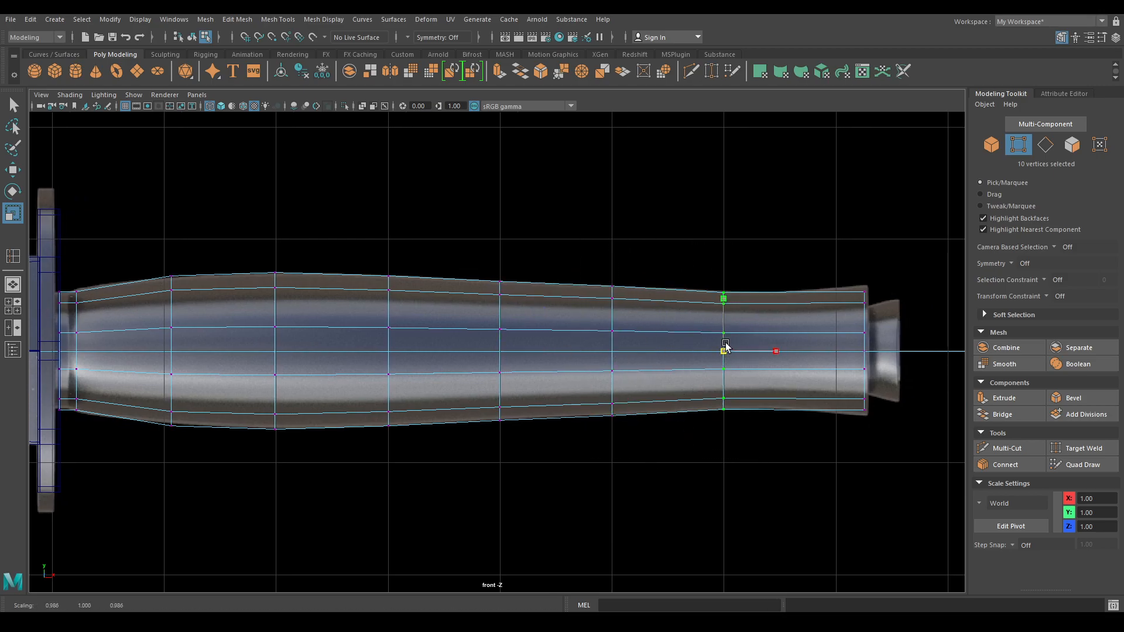
pyautogui.moveTo(831, 269); pyautogui.dragTo(903, 484)
pyautogui.moveTo(871, 364); pyautogui.dragTo(876, 364)
# - Reselect the vertex ring near the handle's end and move the front view toward the guard end
pyautogui.press('w')
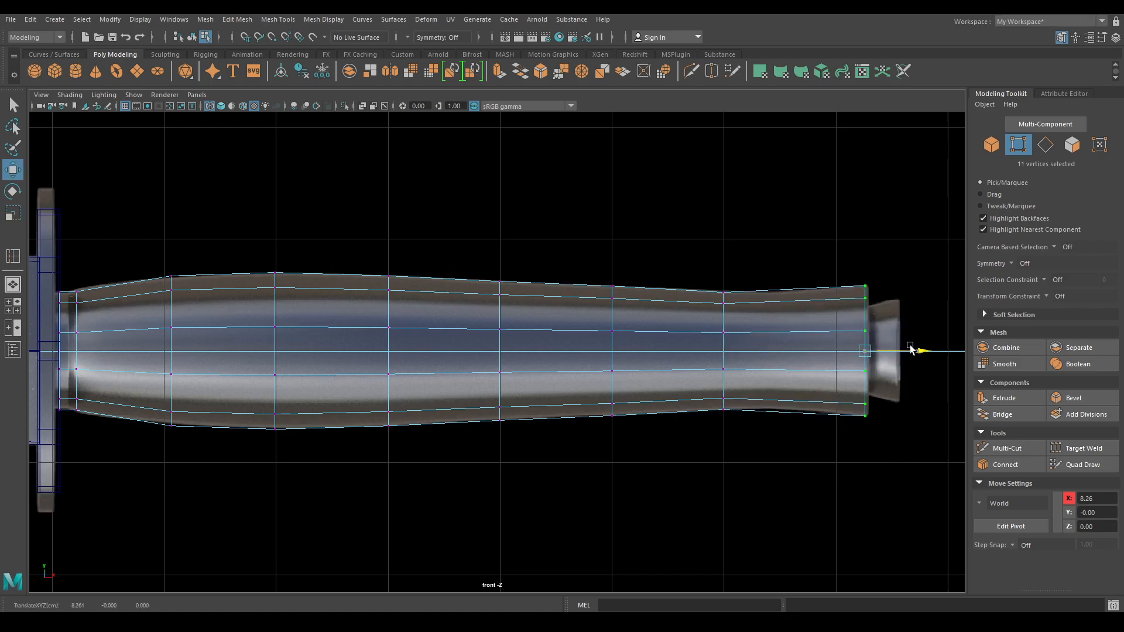
pyautogui.moveTo(709, 263); pyautogui.dragTo(799, 519)
pyautogui.press('r')
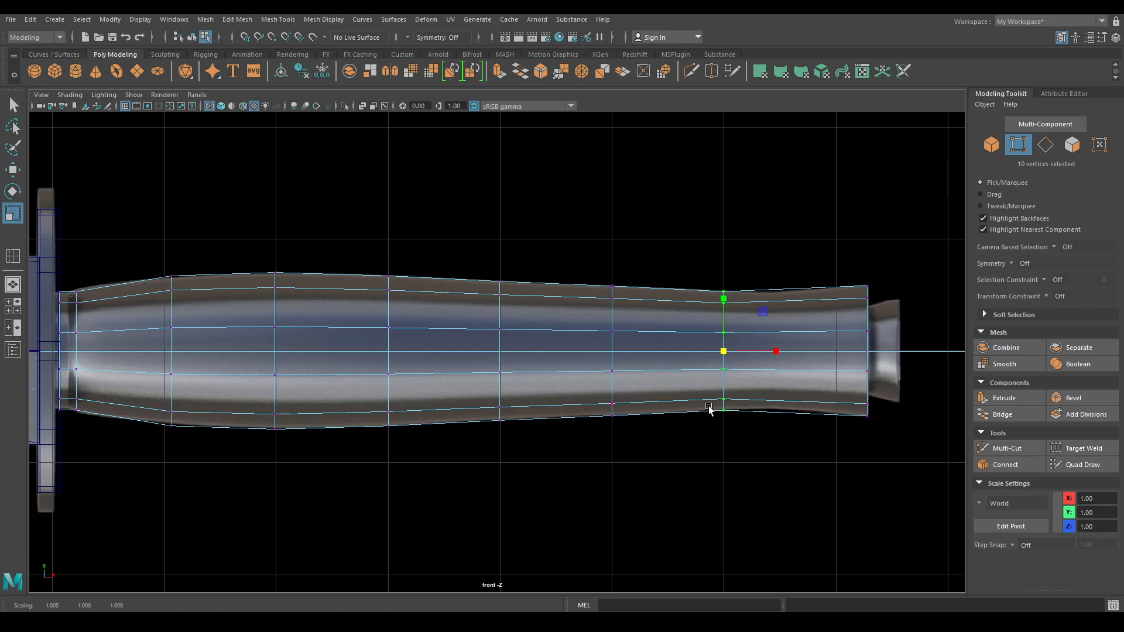
pyautogui.keyDown('alt'); pyautogui.moveTo(709, 408); pyautogui.dragTo(745, 415, button='middle'); pyautogui.keyUp('alt')
pyautogui.keyDown('alt'); pyautogui.moveTo(245, 477); pyautogui.dragTo(426, 509, button='middle'); pyautogui.keyUp('alt')
pyautogui.scroll(2, 278, 401)
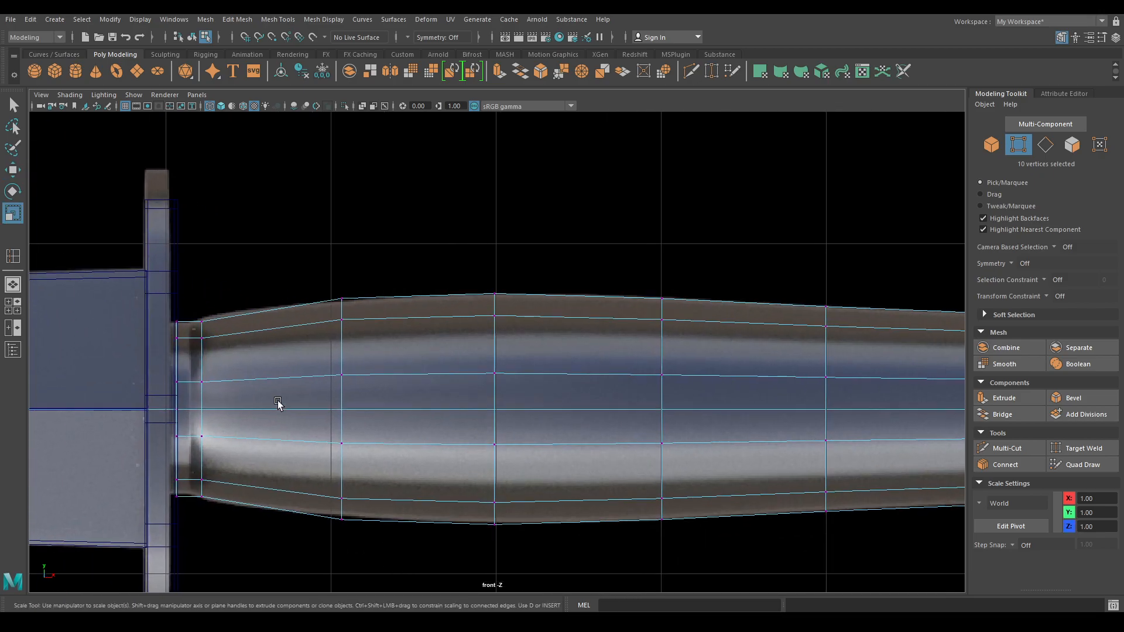
pyautogui.keyDown('alt'); pyautogui.moveTo(279, 402); pyautogui.dragTo(328, 384, button='middle'); pyautogui.keyUp('alt')
pyautogui.scroll(1, 352, 450)
# - Return to Object Mode in the perspective view with textured display (6), framing the guard–handle joint
pyautogui.moveTo(316, 330); pyautogui.dragTo(353, 275, button='right')
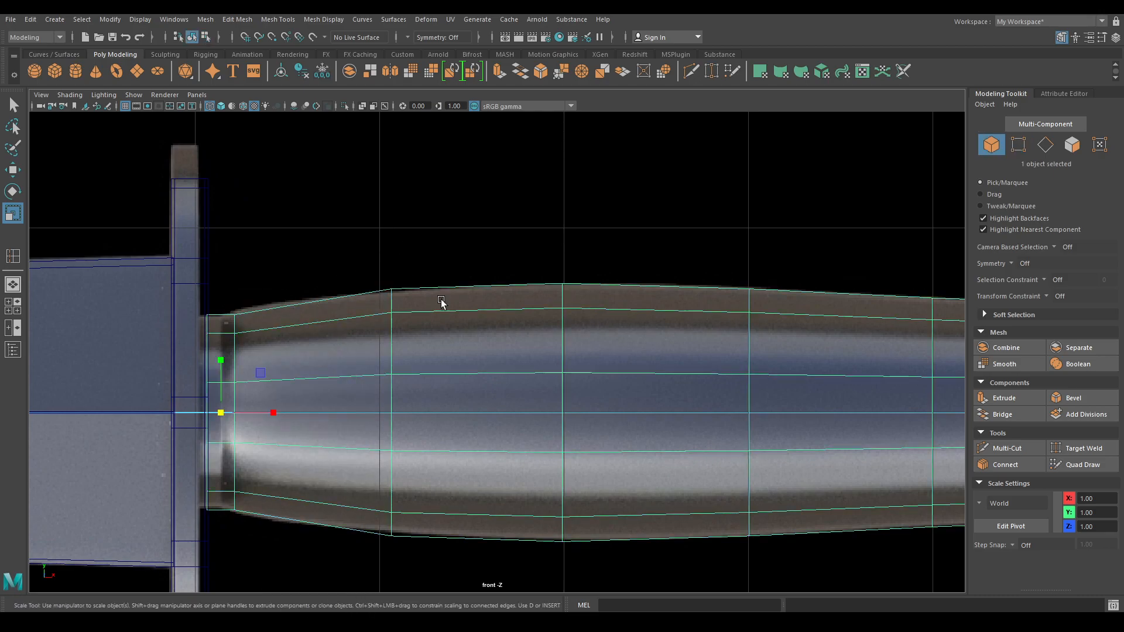
pyautogui.press('space')
pyautogui.moveTo(439, 296); pyautogui.dragTo(443, 267)
pyautogui.press('6')
pyautogui.moveTo(529, 429)
pyautogui.keyDown('alt'); pyautogui.mouseDown()
pyautogui.moveTo(472, 251)
pyautogui.moveTo(447, 334)
pyautogui.moveTo(459, 305)
pyautogui.mouseUp(); pyautogui.keyUp('alt')
pyautogui.keyDown('alt'); pyautogui.moveTo(518, 336); pyautogui.dragTo(457, 326, button='middle'); pyautogui.keyUp('alt')
pyautogui.keyDown('alt'); pyautogui.moveTo(426, 326); pyautogui.dragTo(469, 329); pyautogui.keyUp('alt')
pyautogui.scroll(1, 469, 328)
pyautogui.keyDown('alt'); pyautogui.moveTo(445, 330); pyautogui.dragTo(521, 334, button='middle'); pyautogui.keyUp('alt')
pyautogui.scroll(1, 436, 362)
pyautogui.scroll(-3, 699, 382)
pyautogui.keyDown('alt'); pyautogui.moveTo(673, 287); pyautogui.dragTo(630, 276); pyautogui.keyUp('alt')
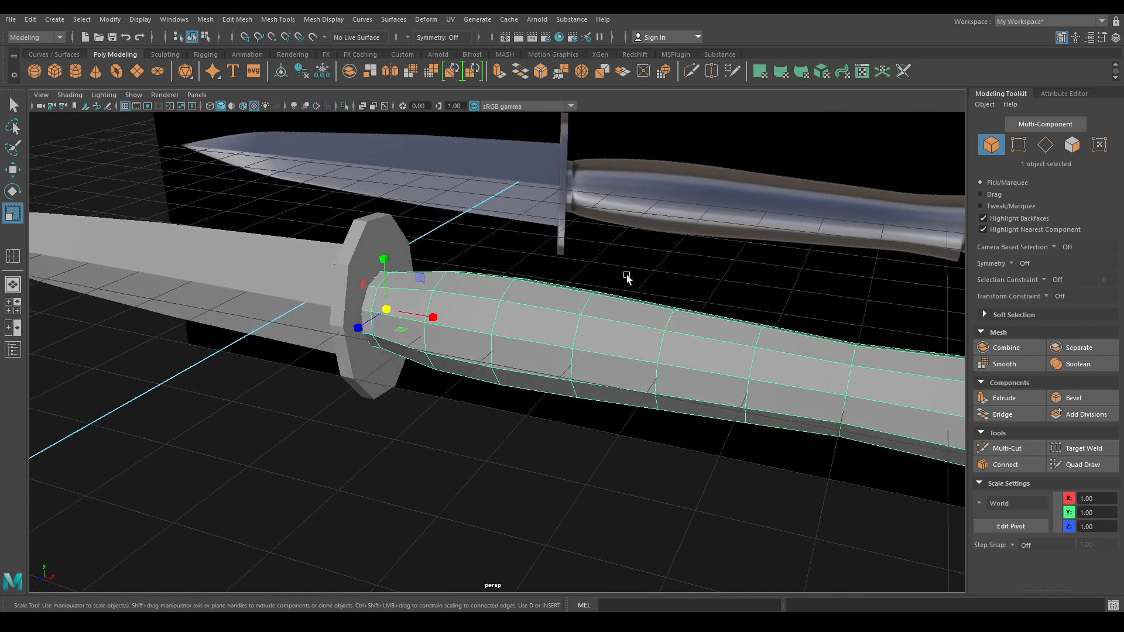
pyautogui.scroll(3, 522, 304)
pyautogui.keyDown('alt'); pyautogui.moveTo(424, 384); pyautogui.dragTo(567, 419, button='middle'); pyautogui.keyUp('alt')
pyautogui.scroll(2, 515, 351)
pyautogui.keyDown('alt'); pyautogui.moveTo(482, 298); pyautogui.dragTo(520, 305, button='middle'); pyautogui.keyUp('alt')
# - Extrude the face loop at the handle's guard joint with thickness 0.05
pyautogui.press('w')
pyautogui.moveTo(582, 148); pyautogui.dragTo(579, 189, button='right')
pyautogui.click(464, 272)
pyautogui.keyDown('shift'); pyautogui.doubleClick(483, 249); pyautogui.keyUp('shift')
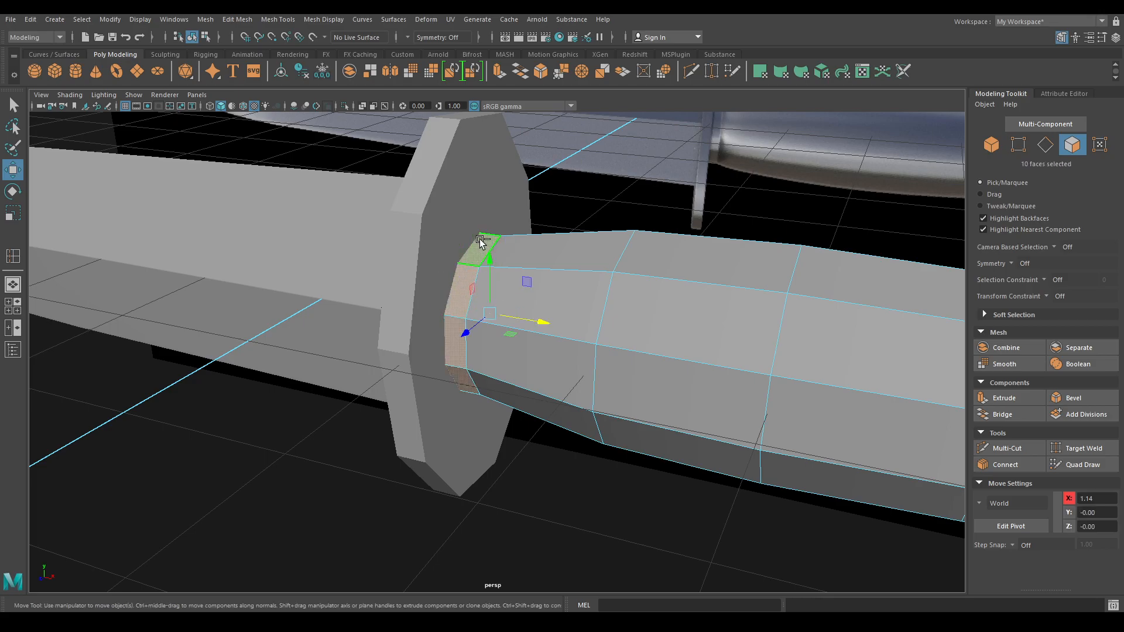
pyautogui.hotkey('ctrl', 'e')
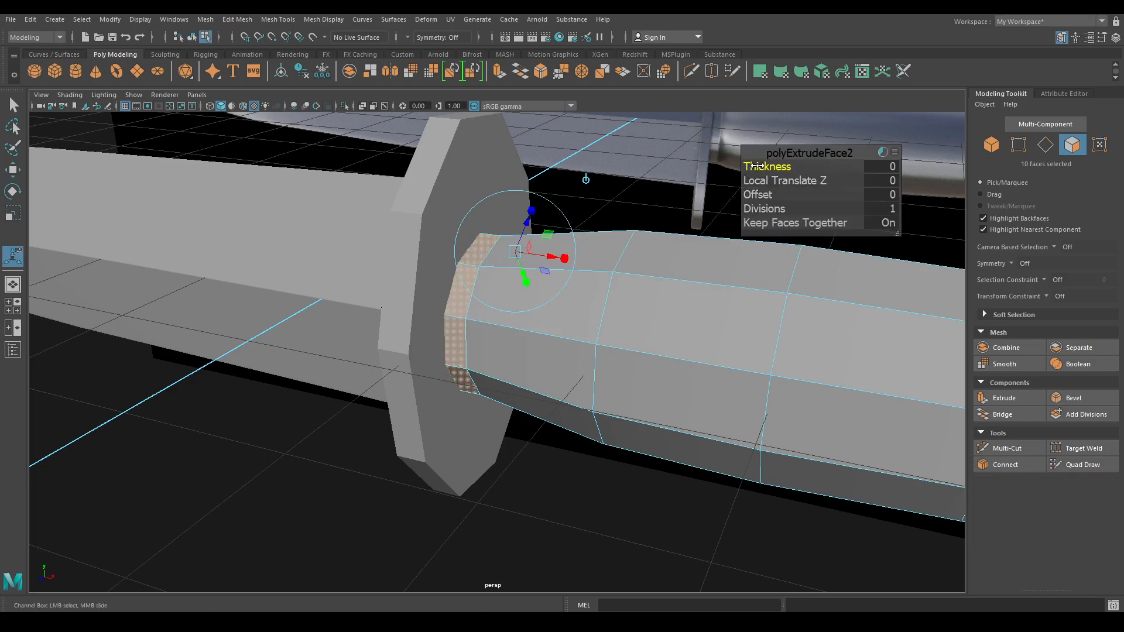
pyautogui.moveTo(752, 167); pyautogui.dragTo(759, 166, button='middle')
pyautogui.press('w')
# - Select the ten faces of the handle's end cap
pyautogui.keyDown('alt'); pyautogui.moveTo(755, 174); pyautogui.dragTo(481, 287); pyautogui.keyUp('alt')
pyautogui.moveTo(382, 282); pyautogui.dragTo(380, 322, button='right')
pyautogui.press('Tab')
pyautogui.moveTo(371, 293)
pyautogui.mouseDown()
pyautogui.moveTo(380, 328)
pyautogui.moveTo(394, 326)
pyautogui.mouseUp()
pyautogui.keyDown('alt'); pyautogui.moveTo(448, 371); pyautogui.dragTo(486, 303); pyautogui.keyUp('alt')
pyautogui.click(637, 261)
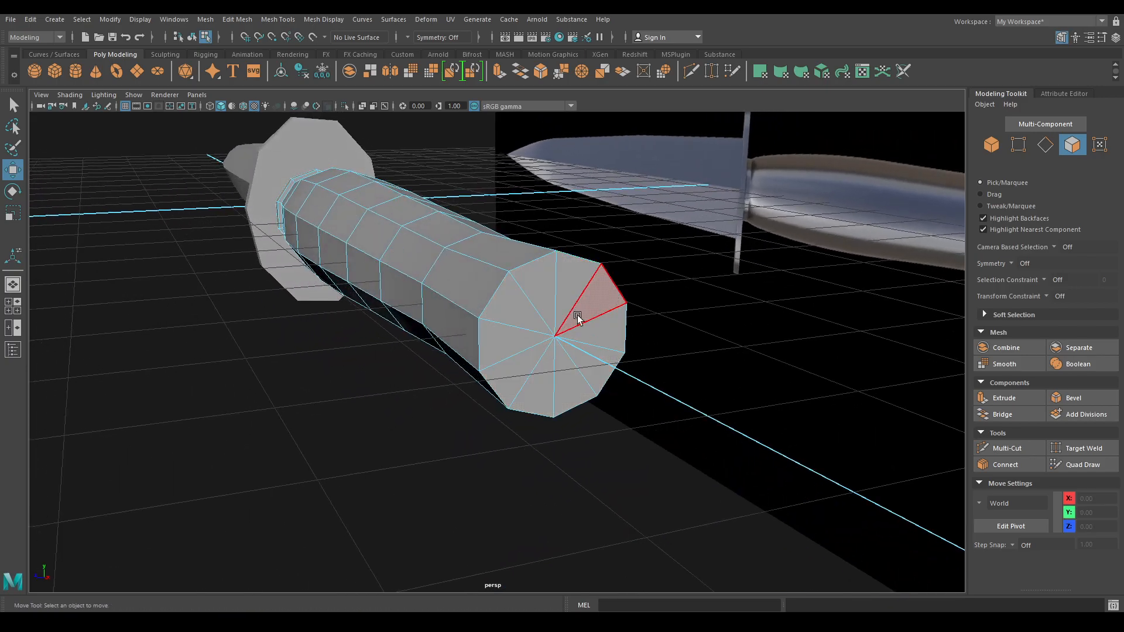
pyautogui.moveTo(578, 323); pyautogui.dragTo(576, 325)
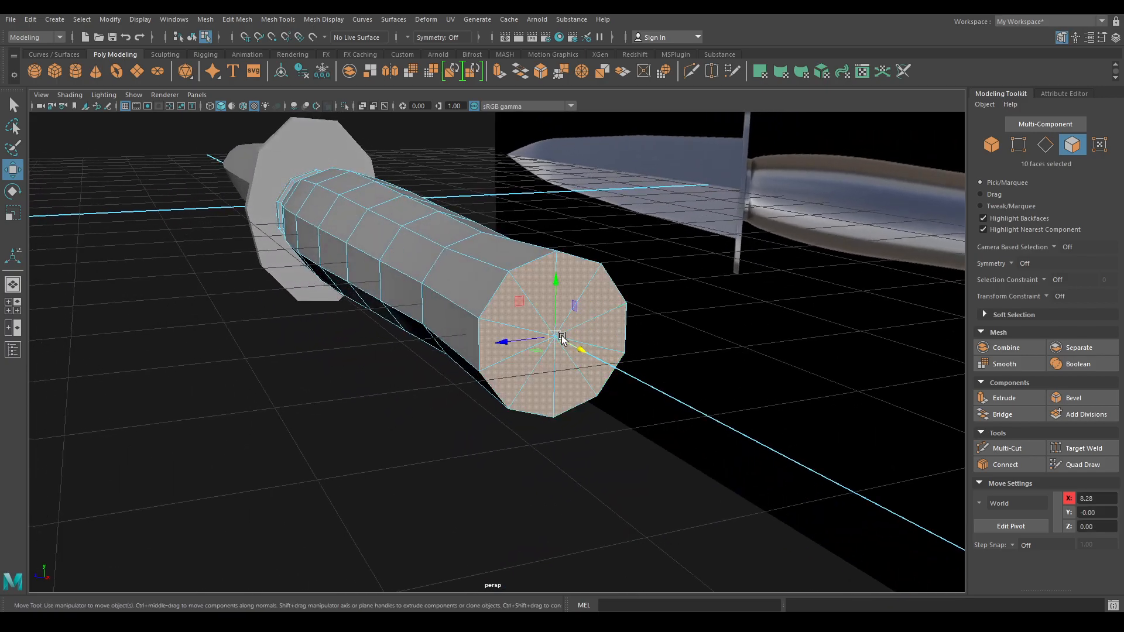
# - Extrude the end-cap faces into a shrunken inner ring with thickness 0.16
pyautogui.hotkey('ctrl', 'e')
pyautogui.press('r')
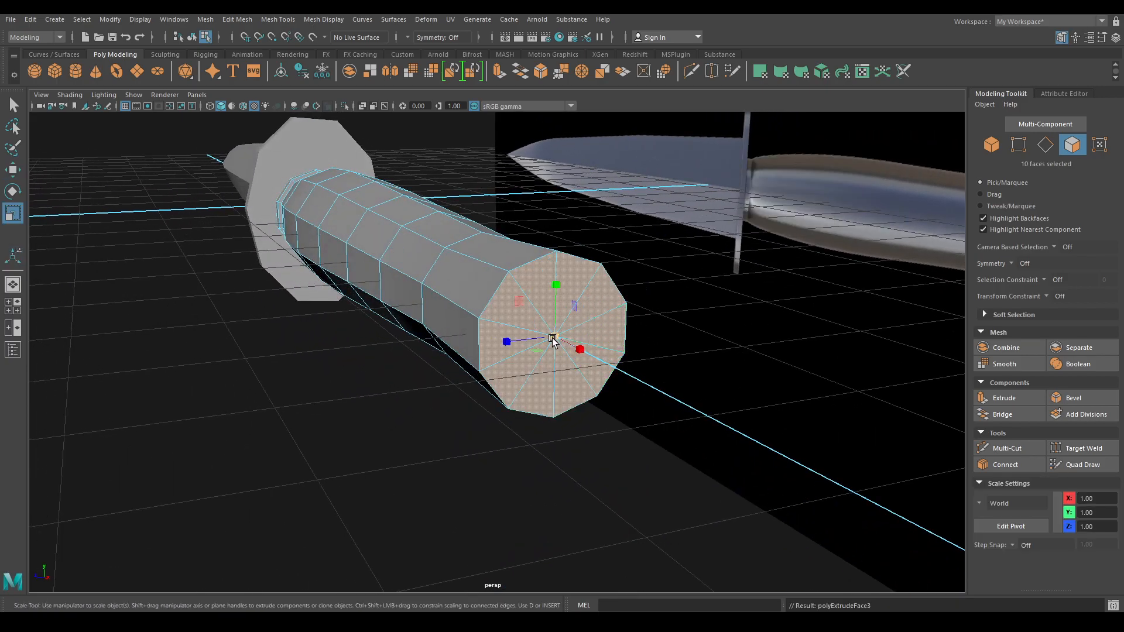
pyautogui.moveTo(554, 339); pyautogui.dragTo(504, 361)
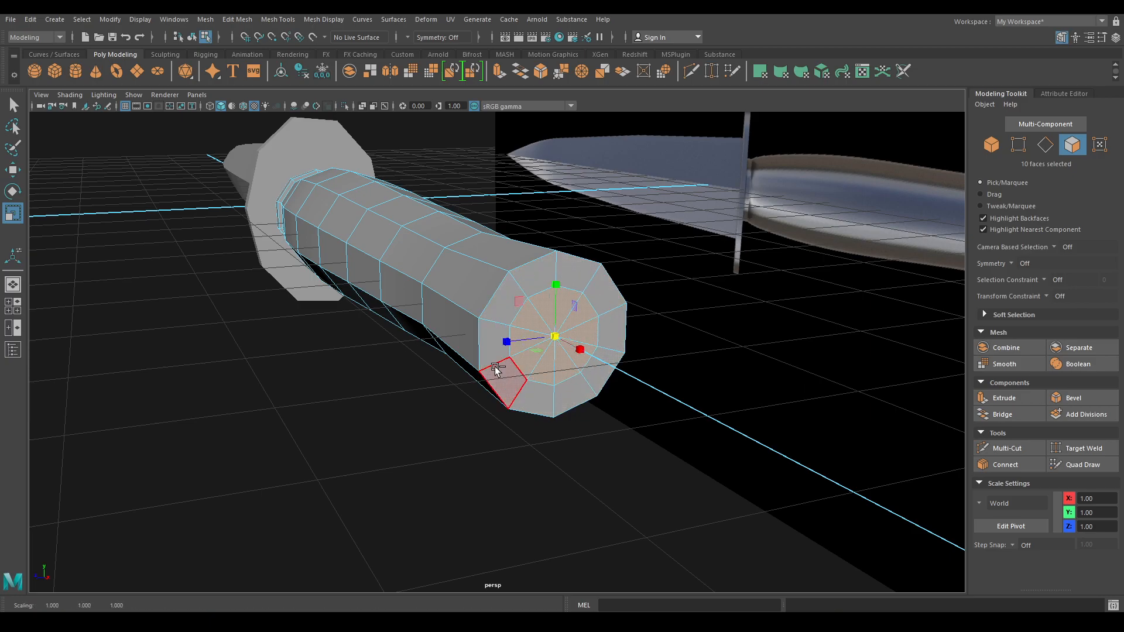
pyautogui.hotkey('ctrl', 'e')
pyautogui.moveTo(760, 166); pyautogui.dragTo(755, 195)
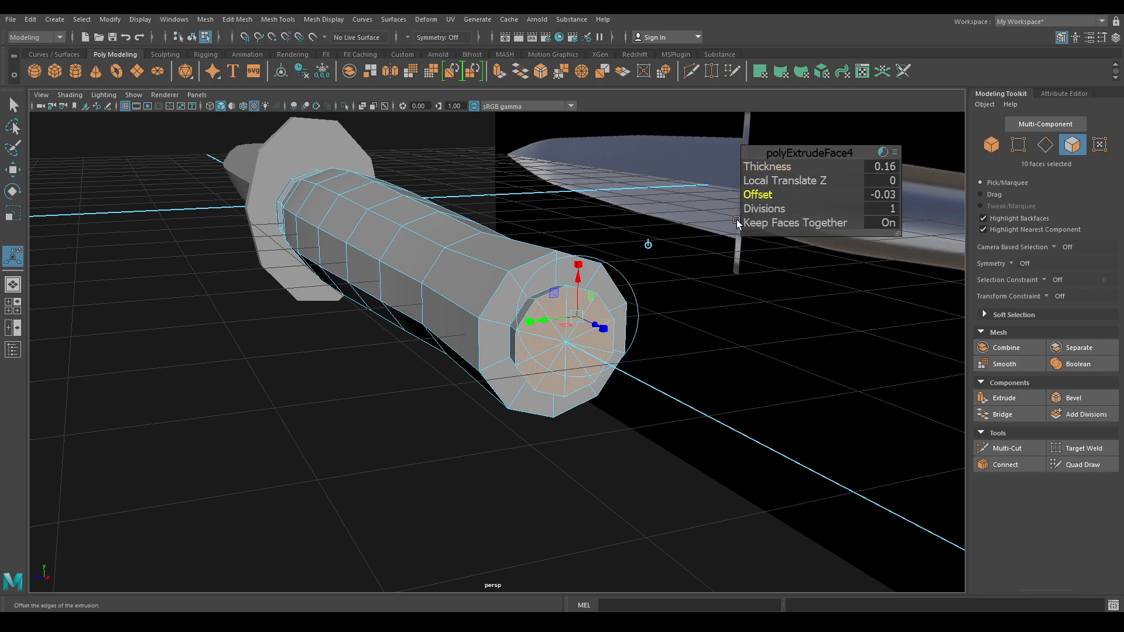
pyautogui.press('w')
# - Hide all parts except the handle and zoom in on its end cap
pyautogui.moveTo(561, 259); pyautogui.dragTo(613, 224, button='right')
pyautogui.keyDown('alt'); pyautogui.moveTo(591, 257); pyautogui.dragTo(633, 271); pyautogui.keyUp('alt')
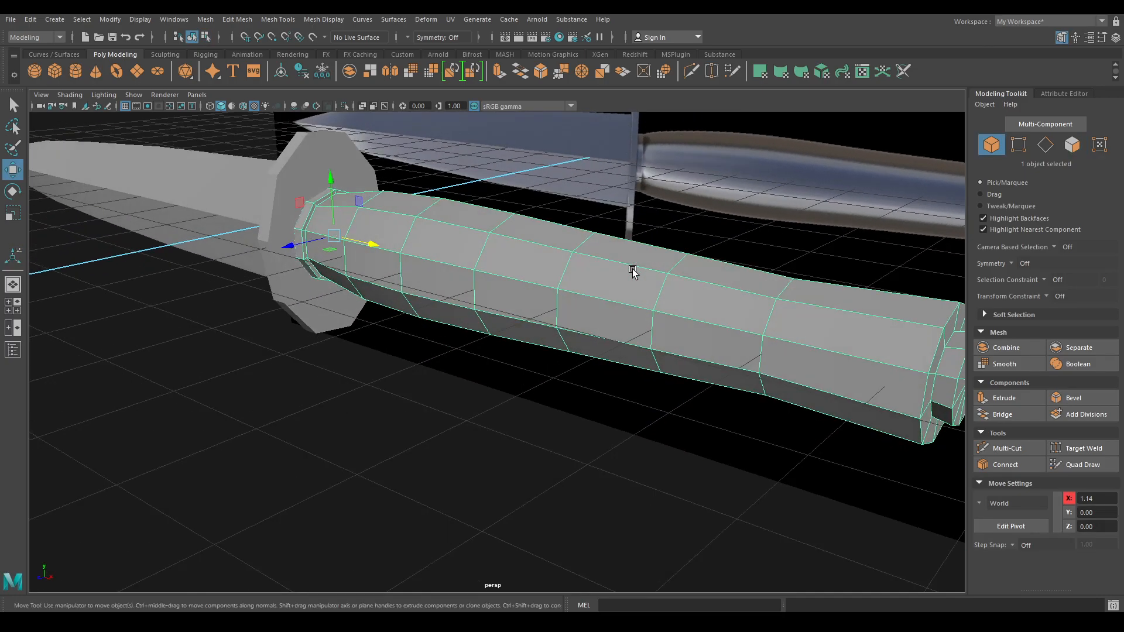
pyautogui.hotkey('alt', 'h')
pyautogui.keyDown('alt'); pyautogui.moveTo(523, 307); pyautogui.dragTo(673, 306); pyautogui.keyUp('alt')
pyautogui.keyDown('alt'); pyautogui.moveTo(673, 305); pyautogui.dragTo(525, 378, button='middle'); pyautogui.keyUp('alt')
pyautogui.scroll(3, 510, 326)
pyautogui.scroll(2, 476, 364)
pyautogui.scroll(2, 439, 322)
# - Scale the end cap's rim edge loop up slightly
pyautogui.moveTo(429, 280); pyautogui.dragTo(434, 291, button='right')
pyautogui.doubleClick(430, 233)
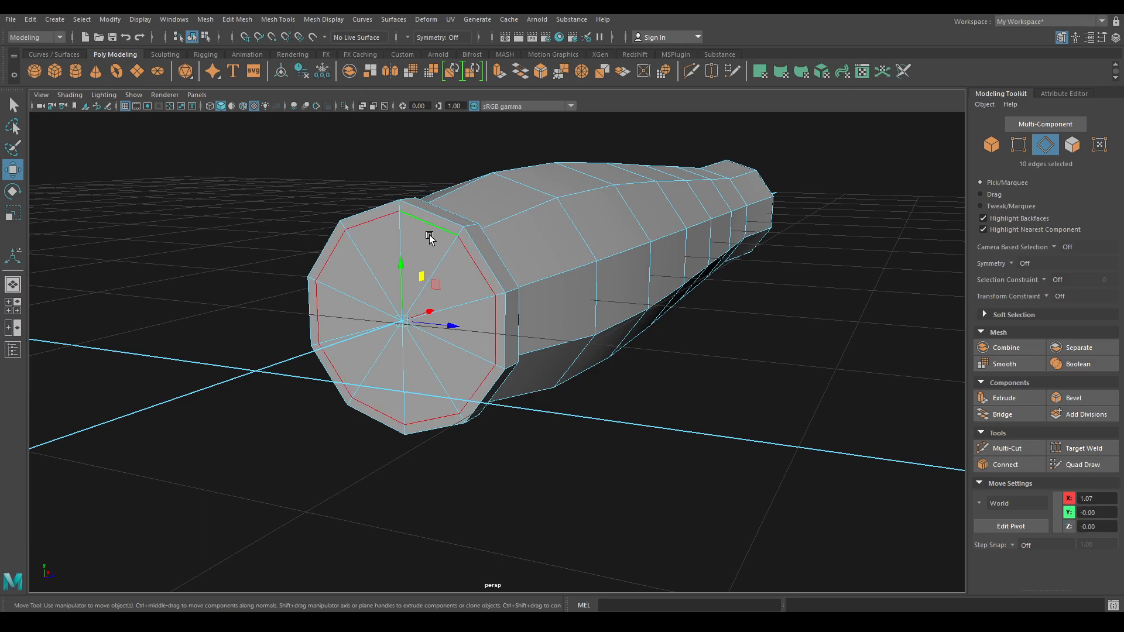
pyautogui.press('r')
pyautogui.moveTo(403, 323); pyautogui.dragTo(404, 323)
pyautogui.press('w')
pyautogui.keyDown('alt'); pyautogui.moveTo(529, 296); pyautogui.dragTo(334, 183); pyautogui.keyUp('alt')
pyautogui.moveTo(357, 298); pyautogui.dragTo(364, 337, button='right')
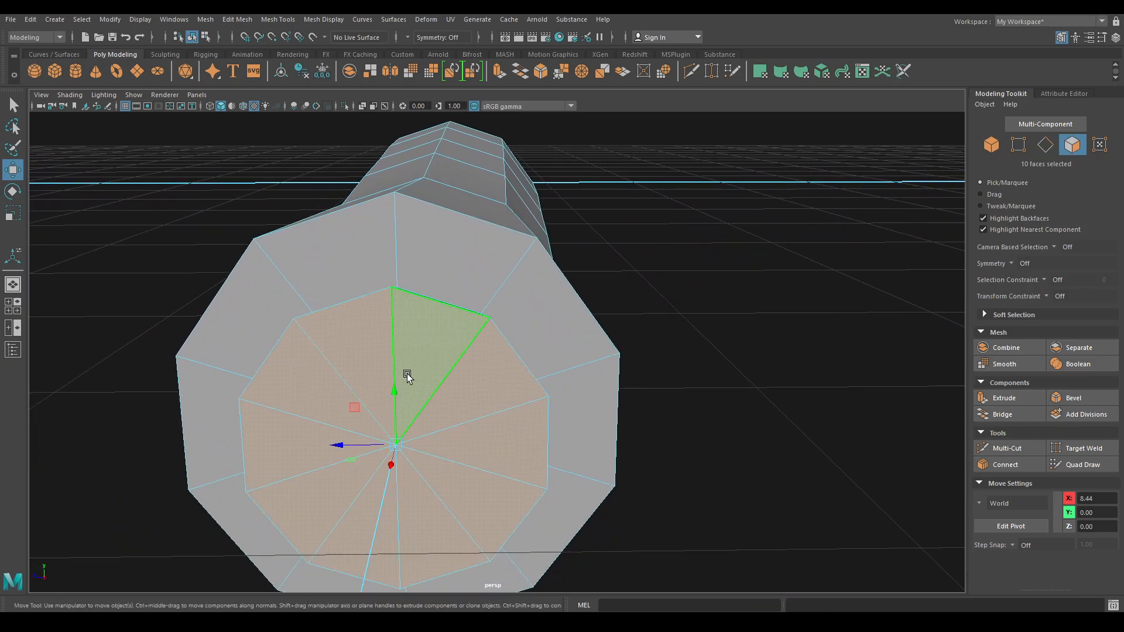
# - Delete the cap faces, then extrude the hole's border edges and shrink them inward
pyautogui.press('Delete')
pyautogui.moveTo(326, 269); pyautogui.dragTo(324, 217, button='right')
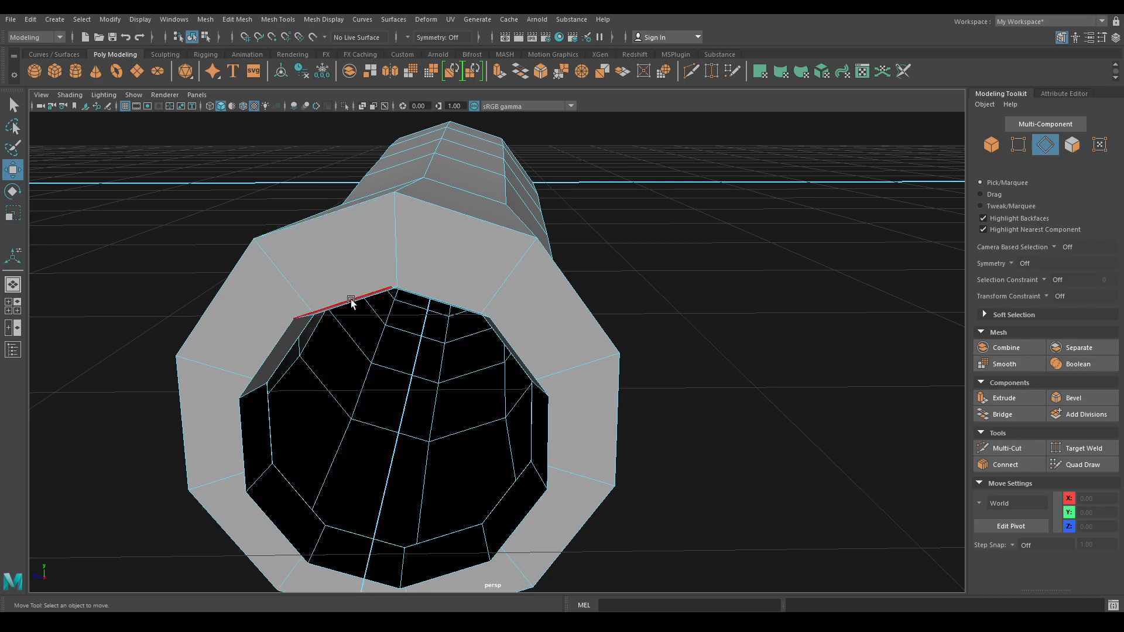
pyautogui.doubleClick(350, 299)
pyautogui.hotkey('ctrl', 'e')
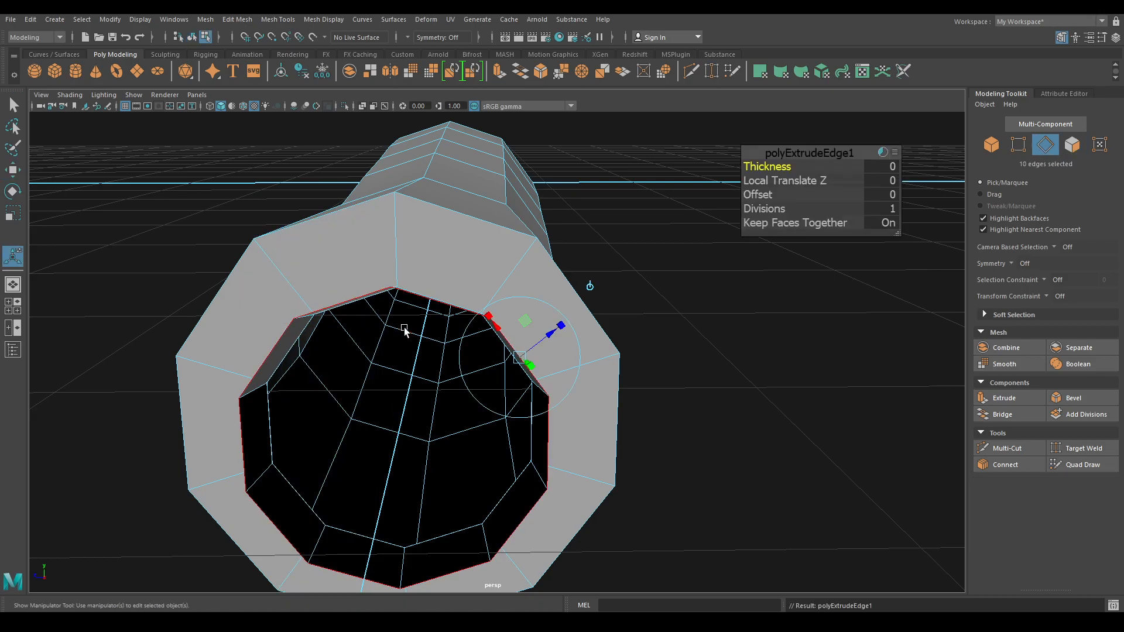
pyautogui.press('r')
pyautogui.moveTo(397, 445); pyautogui.dragTo(388, 448)
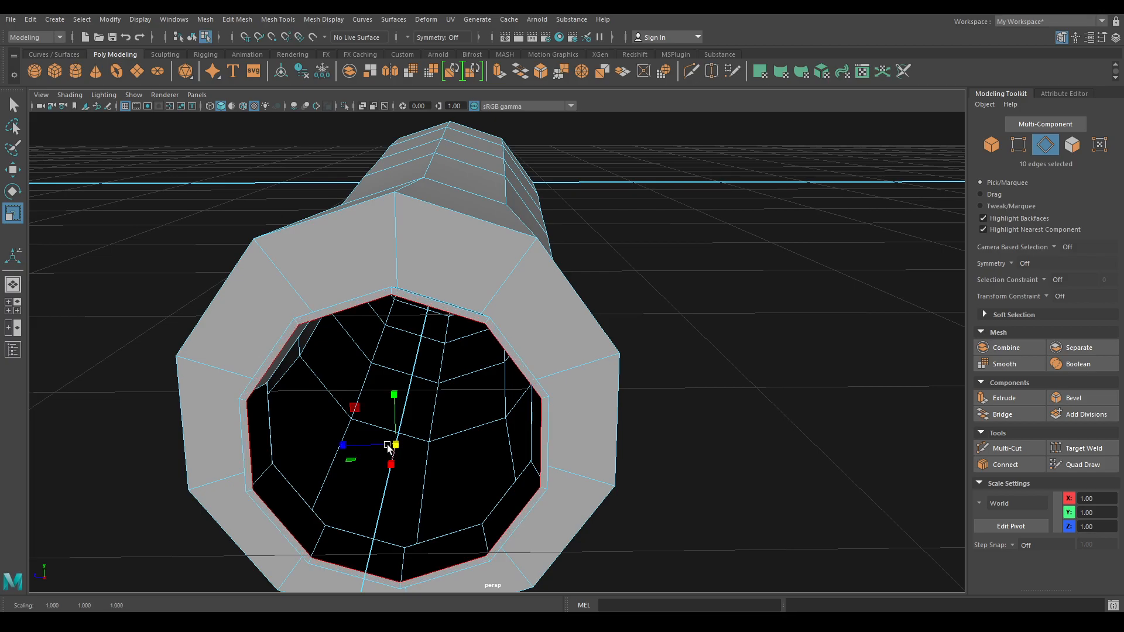
# - Extrude and shrink the edge ring inward again, then merge its edges to one centre vertex
pyautogui.hotkey('ctrl', 'e')
pyautogui.press('r')
pyautogui.moveTo(395, 445); pyautogui.dragTo(291, 430)
pyautogui.keyDown('shift'); pyautogui.moveTo(289, 403); pyautogui.dragTo(273, 328, button='right'); pyautogui.keyUp('shift')
pyautogui.keyDown('alt'); pyautogui.moveTo(271, 322); pyautogui.dragTo(248, 234); pyautogui.keyUp('alt')
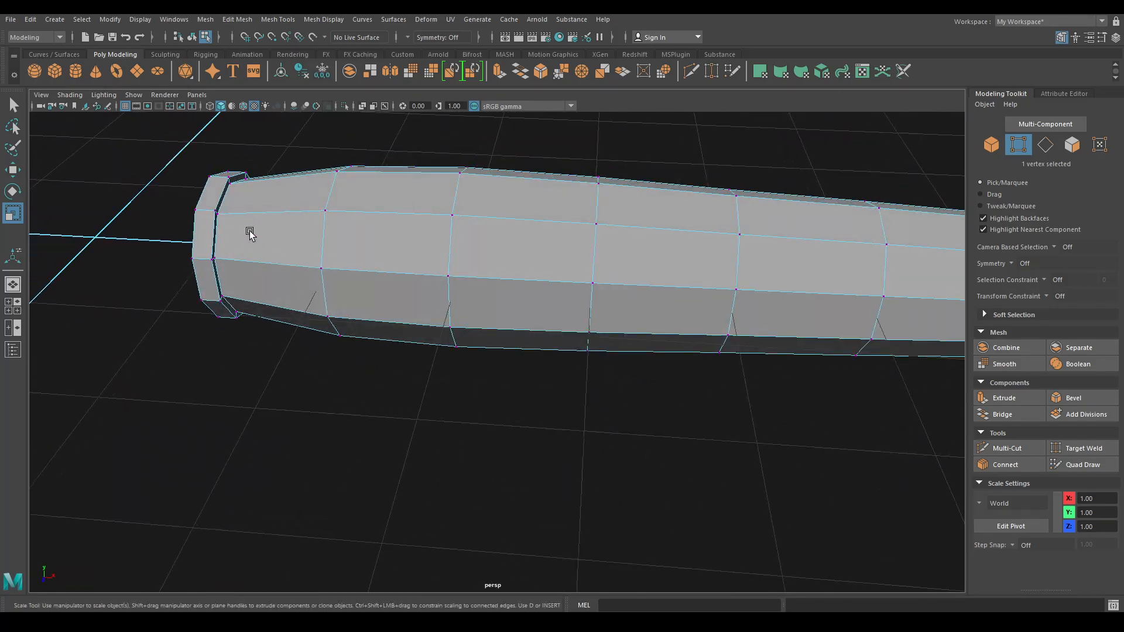
# - Start the Insert Edge Loop Tool on the handle and frame its capped end
pyautogui.scroll(3, 248, 234)
pyautogui.keyDown('alt'); pyautogui.moveTo(248, 233); pyautogui.dragTo(431, 396, button='middle'); pyautogui.keyUp('alt')
pyautogui.keyDown('alt'); pyautogui.moveTo(432, 396); pyautogui.dragTo(404, 304); pyautogui.keyUp('alt')
pyautogui.moveTo(404, 306); pyautogui.dragTo(451, 279, button='right')
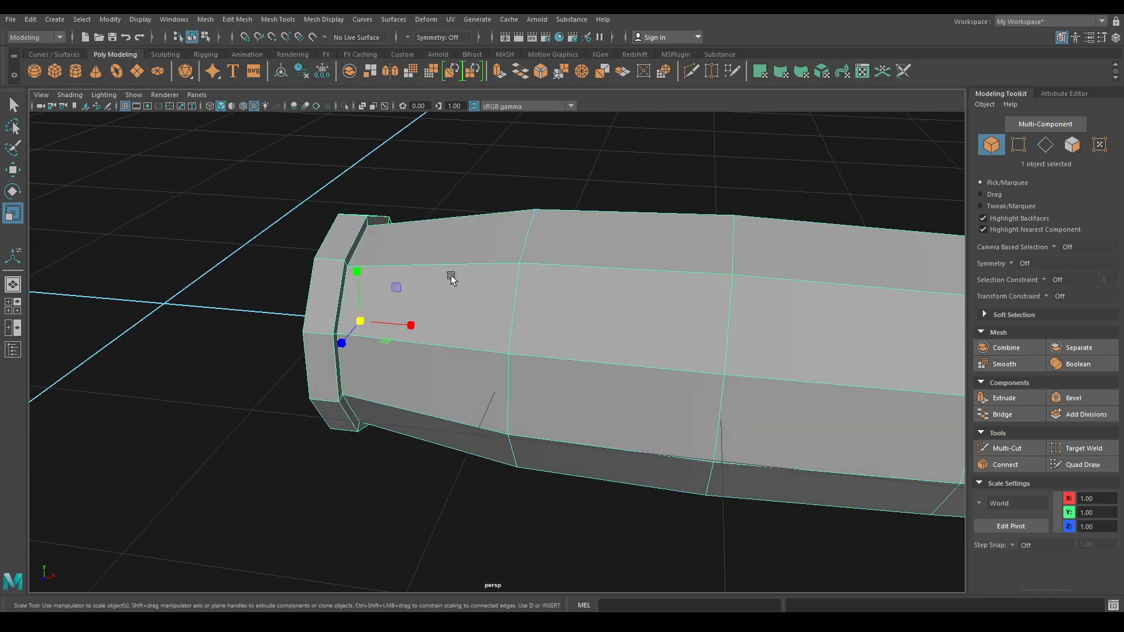
pyautogui.press('w')
pyautogui.scroll(2, 395, 253)
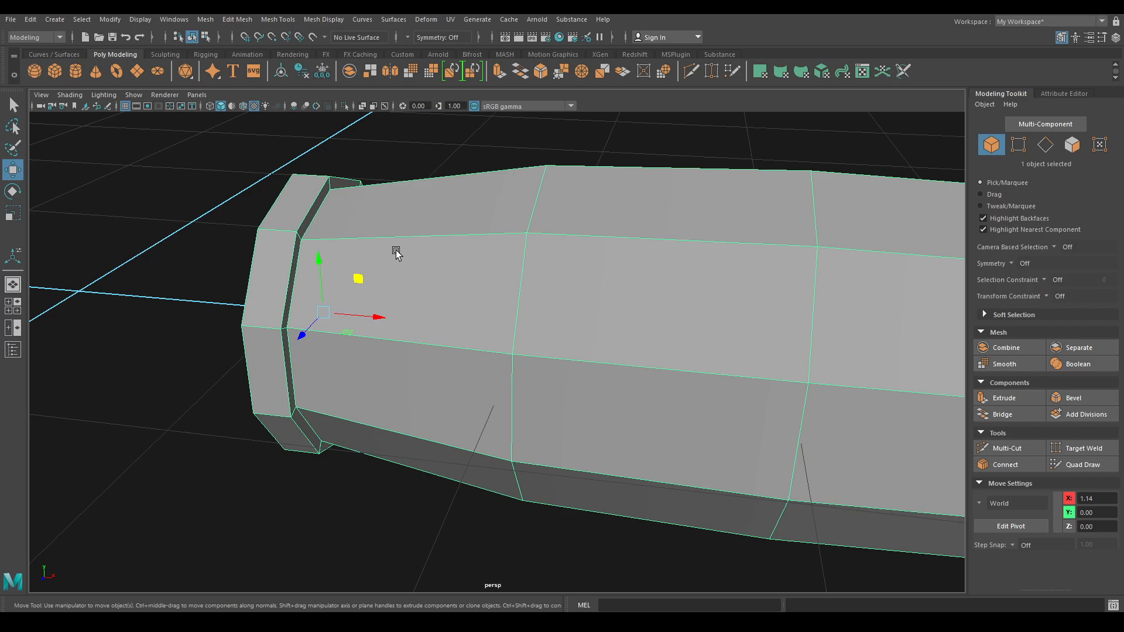
pyautogui.keyDown('shift'); pyautogui.moveTo(395, 253); pyautogui.dragTo(397, 253, button='right'); pyautogui.keyUp('shift')
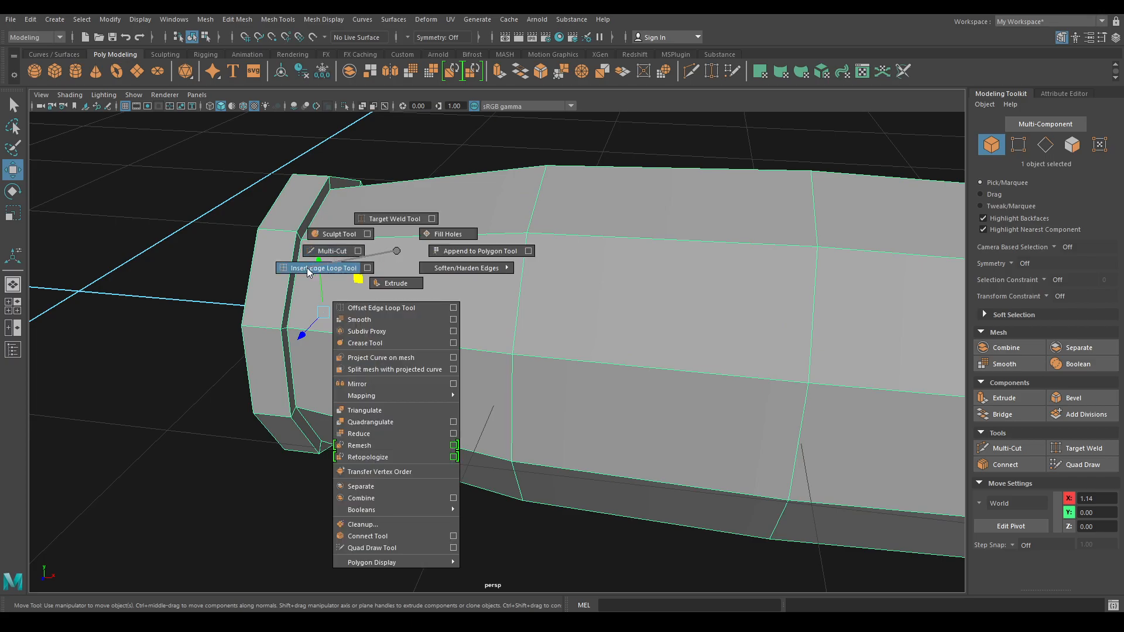
pyautogui.keyDown('shift'); pyautogui.moveTo(306, 268); pyautogui.dragTo(306, 268, button='right'); pyautogui.keyUp('shift')
pyautogui.keyDown('alt'); pyautogui.moveTo(307, 268); pyautogui.dragTo(324, 269); pyautogui.keyUp('alt')
pyautogui.scroll(2, 352, 311)
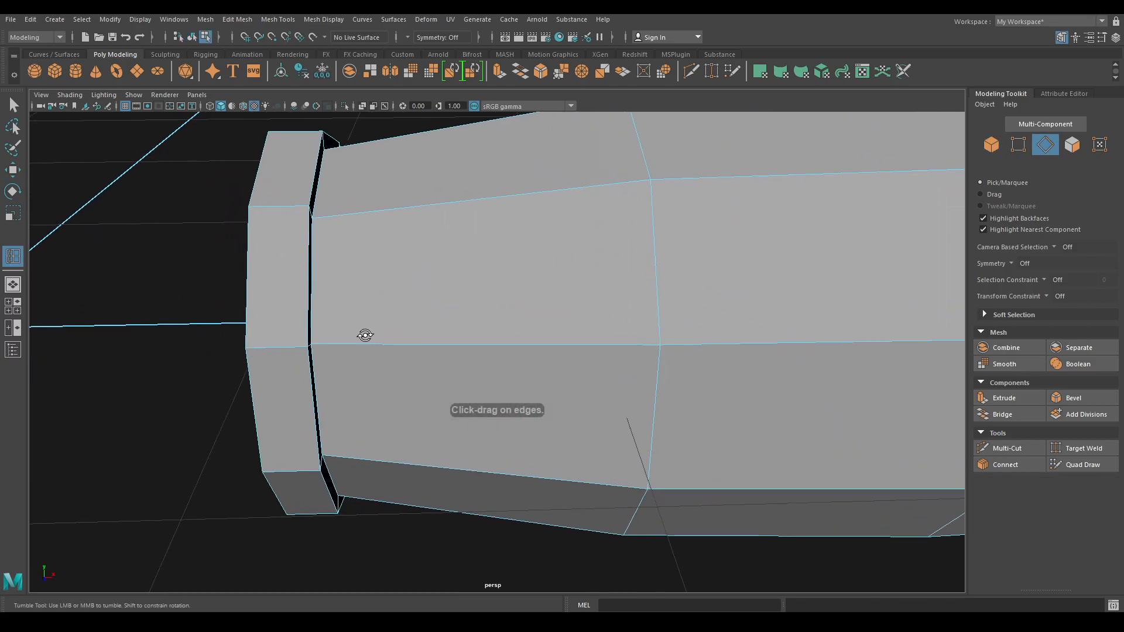
pyautogui.keyDown('alt'); pyautogui.moveTo(363, 336); pyautogui.dragTo(391, 325); pyautogui.keyUp('alt')
pyautogui.scroll(5, 391, 325)
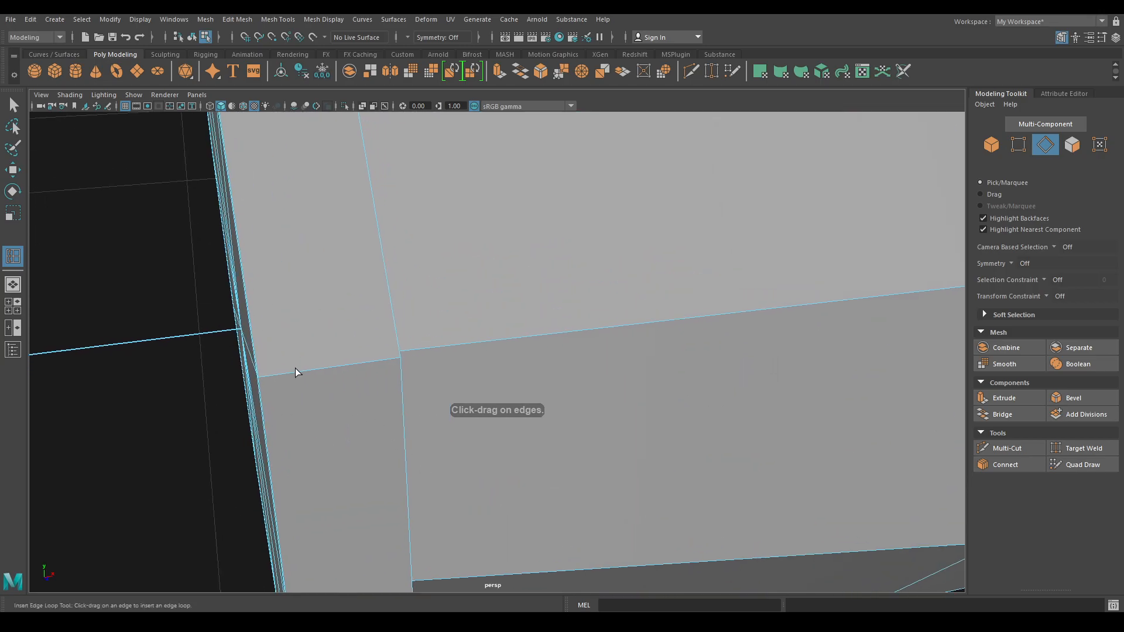
# - Undo a misplaced edge loop and place a new one near the cap's rim corner
pyautogui.moveTo(271, 376); pyautogui.dragTo(321, 374)
pyautogui.hotkey('ctrl', 'z')
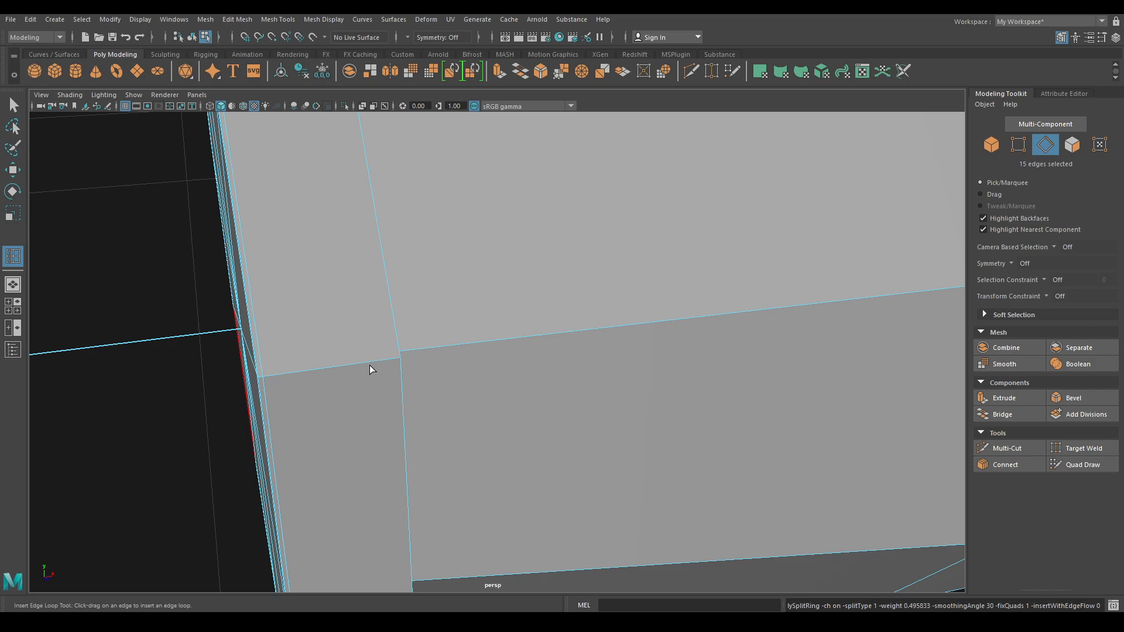
pyautogui.hotkey('ctrl', 'z')
pyautogui.moveTo(396, 359); pyautogui.dragTo(396, 359)
pyautogui.keyDown('alt'); pyautogui.moveTo(404, 359); pyautogui.dragTo(305, 378); pyautogui.keyUp('alt')
pyautogui.keyDown('alt'); pyautogui.moveTo(351, 389); pyautogui.dragTo(479, 454, button='middle'); pyautogui.keyUp('alt')
pyautogui.keyDown('alt'); pyautogui.moveTo(479, 454); pyautogui.dragTo(527, 451, button='right'); pyautogui.keyUp('alt')
pyautogui.keyDown('alt'); pyautogui.moveTo(175, 331); pyautogui.dragTo(351, 386, button='middle'); pyautogui.keyUp('alt')
pyautogui.keyDown('alt'); pyautogui.moveTo(240, 413); pyautogui.dragTo(278, 412, button='right'); pyautogui.keyUp('alt')
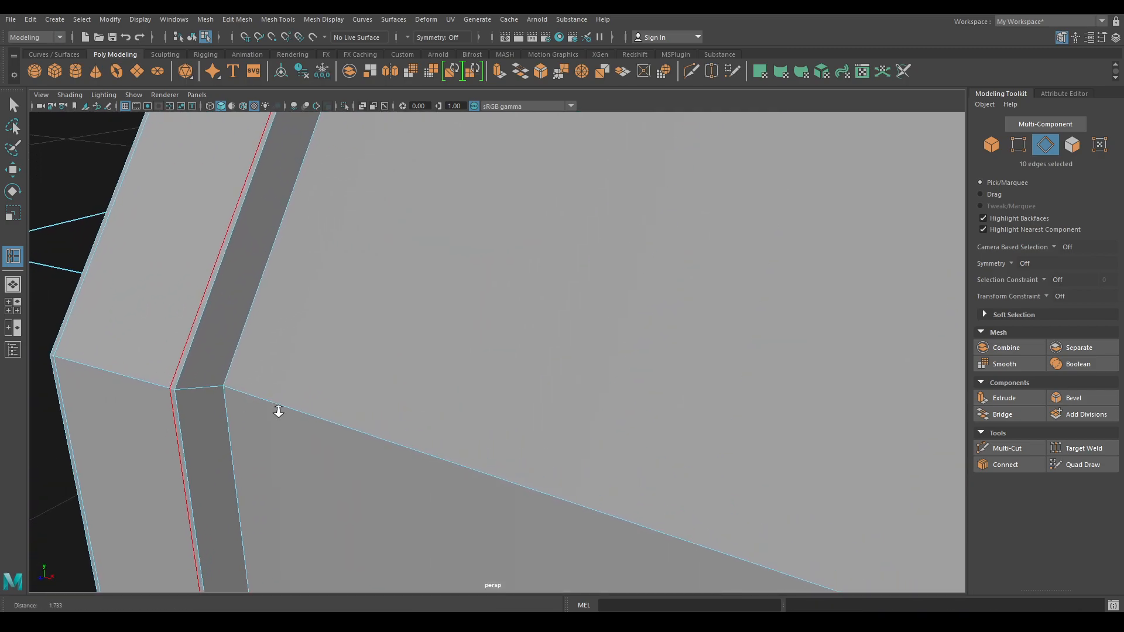
pyautogui.keyDown('alt'); pyautogui.moveTo(279, 411); pyautogui.dragTo(120, 377, button='middle'); pyautogui.keyUp('alt')
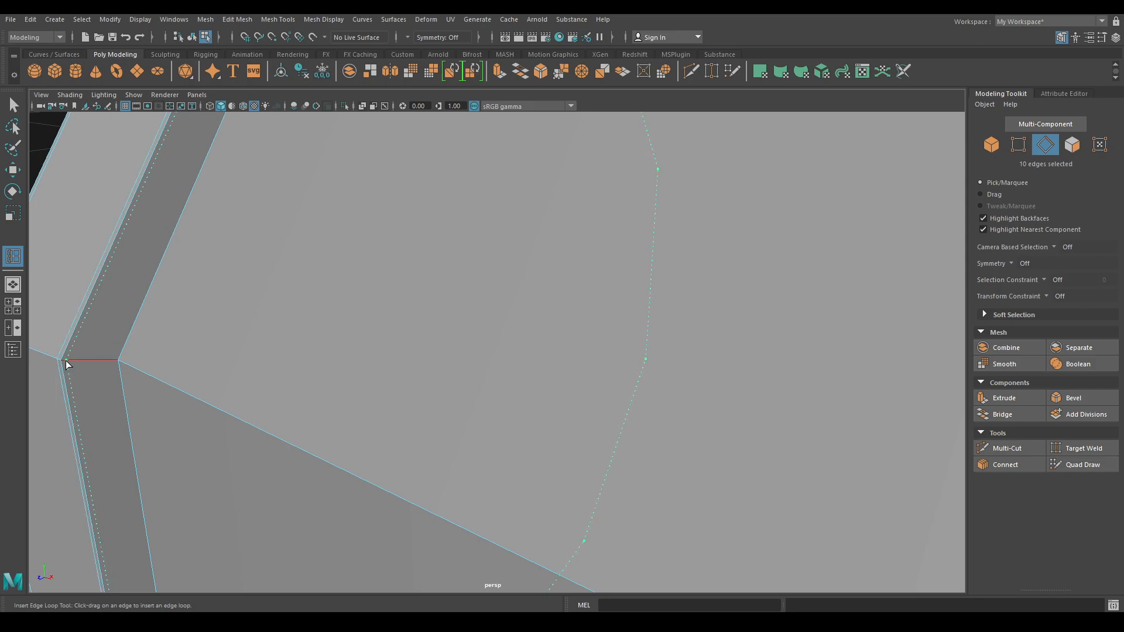
pyautogui.moveTo(66, 365); pyautogui.dragTo(123, 371)
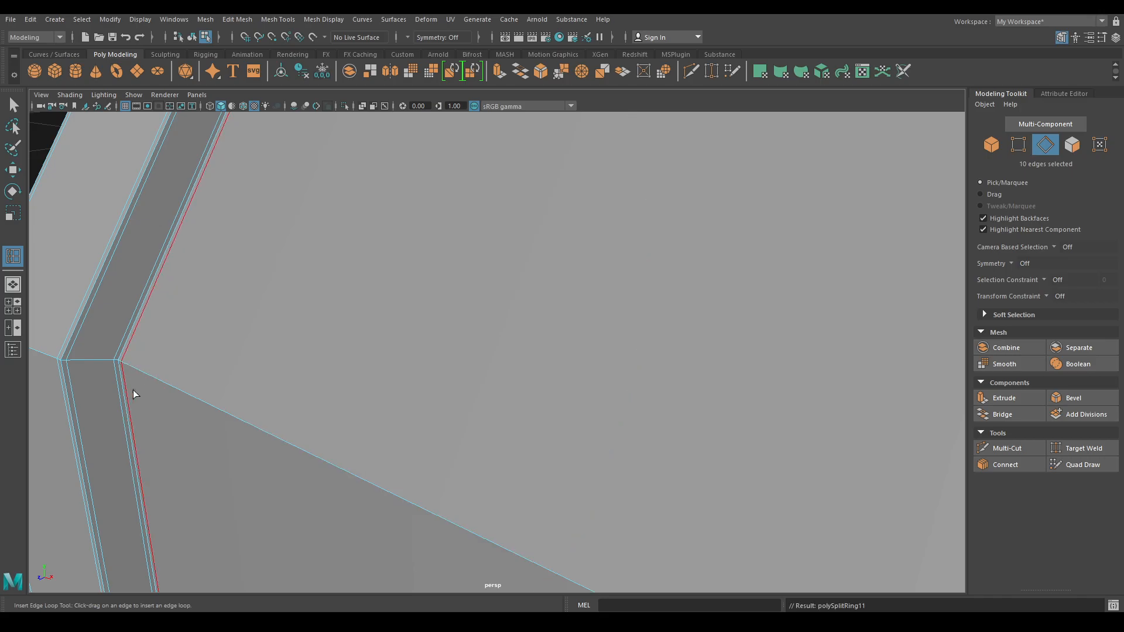
# - Add several support edge loops beside the end cap's rim
pyautogui.scroll(-5, 551, 371)
pyautogui.keyDown('alt'); pyautogui.moveTo(551, 371); pyautogui.dragTo(401, 146, button='right'); pyautogui.keyUp('alt')
pyautogui.keyDown('alt'); pyautogui.moveTo(402, 146); pyautogui.dragTo(232, 272, button='middle'); pyautogui.keyUp('alt')
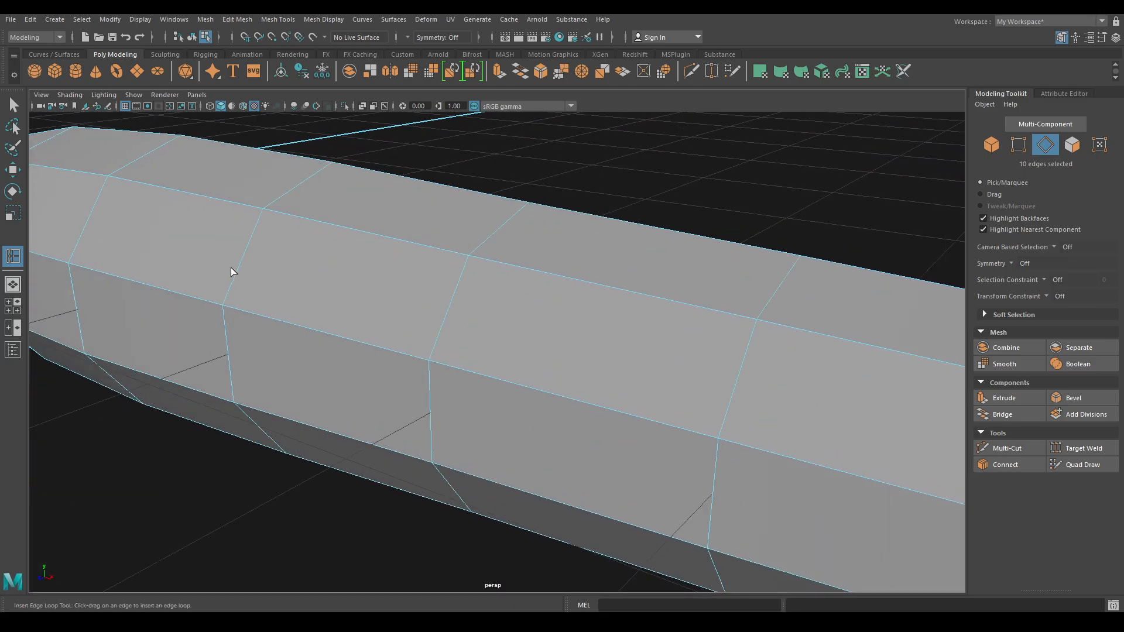
pyautogui.scroll(-5, 416, 286)
pyautogui.keyDown('alt'); pyautogui.moveTo(417, 287); pyautogui.dragTo(465, 404); pyautogui.keyUp('alt')
pyautogui.scroll(4, 398, 351)
pyautogui.scroll(4, 464, 404)
pyautogui.keyDown('alt'); pyautogui.moveTo(465, 404); pyautogui.dragTo(376, 377, button='middle'); pyautogui.keyUp('alt')
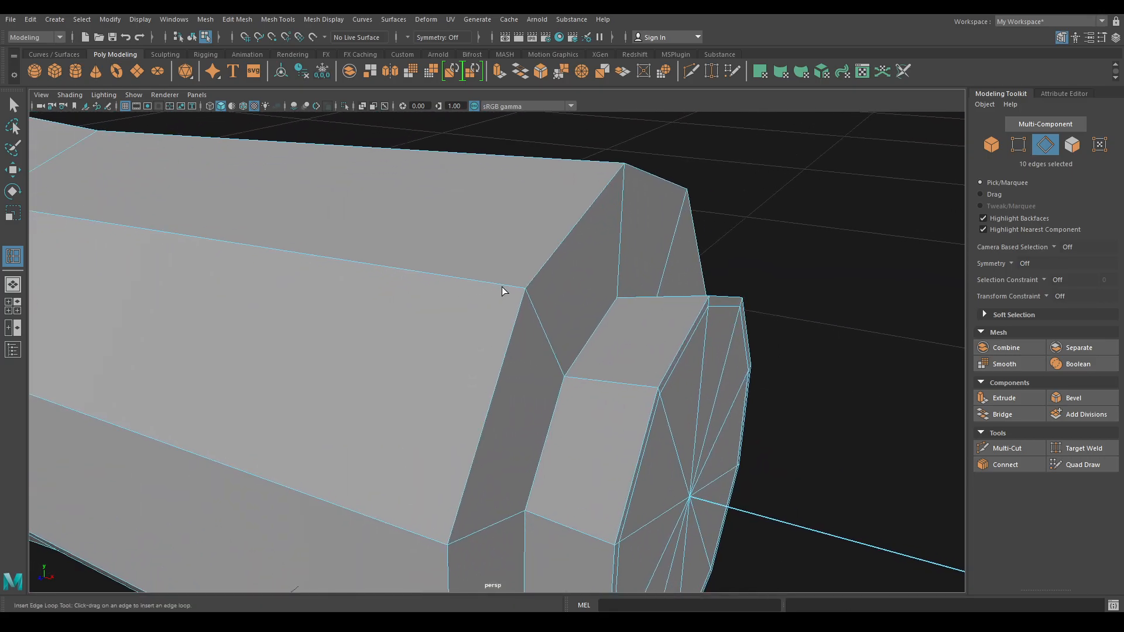
pyautogui.click(526, 296)
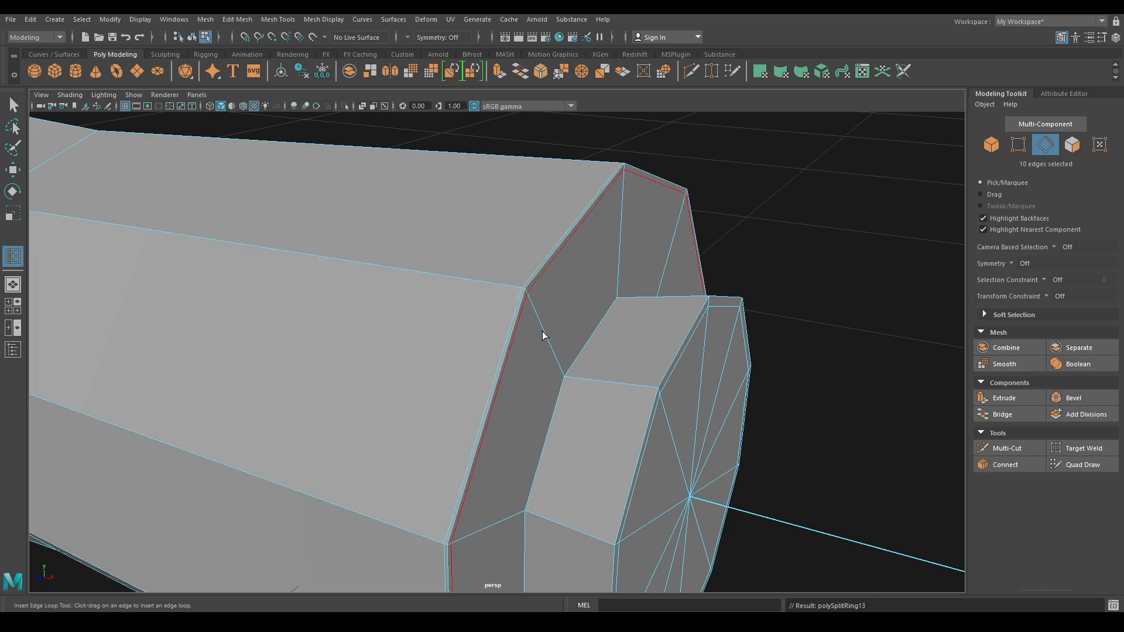
pyautogui.click(566, 372)
pyautogui.click(568, 381)
pyautogui.click(654, 391)
# - Return the handle to Object Mode and clear the selection
pyautogui.scroll(-8, 649, 409)
pyautogui.keyDown('alt'); pyautogui.moveTo(650, 328); pyautogui.dragTo(683, 252); pyautogui.keyUp('alt')
pyautogui.press('w')
pyautogui.rightClick(495, 285)
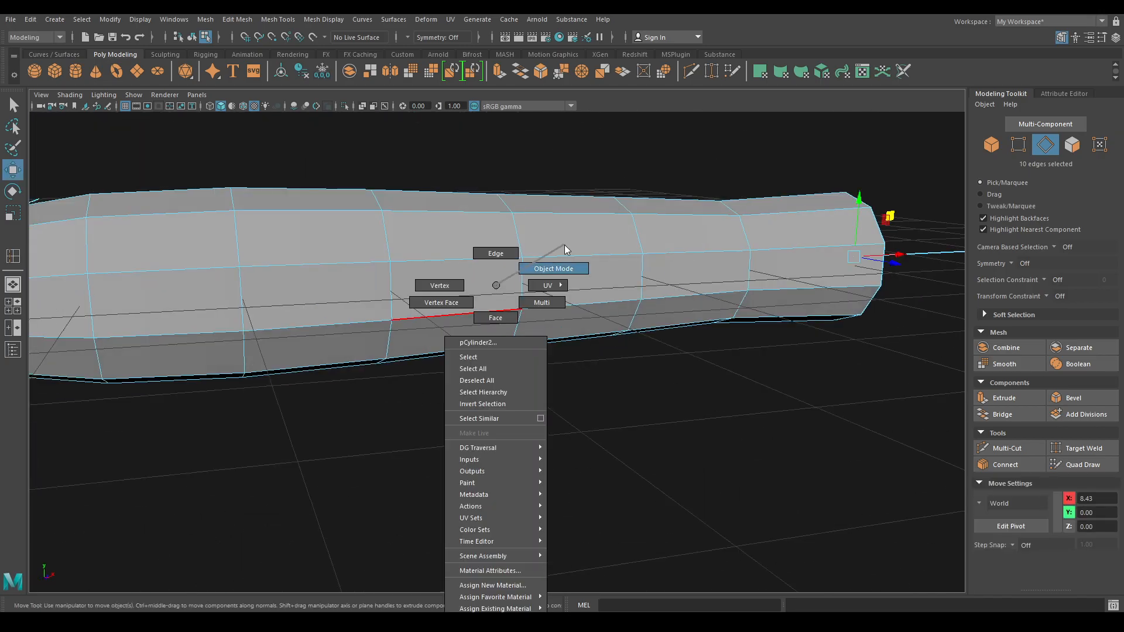
pyautogui.click(556, 268)
pyautogui.click(589, 412)
# - Preview the handle smoothed, inspect the knife, then turn the smooth preview back off
pyautogui.scroll(-10, 572, 400)
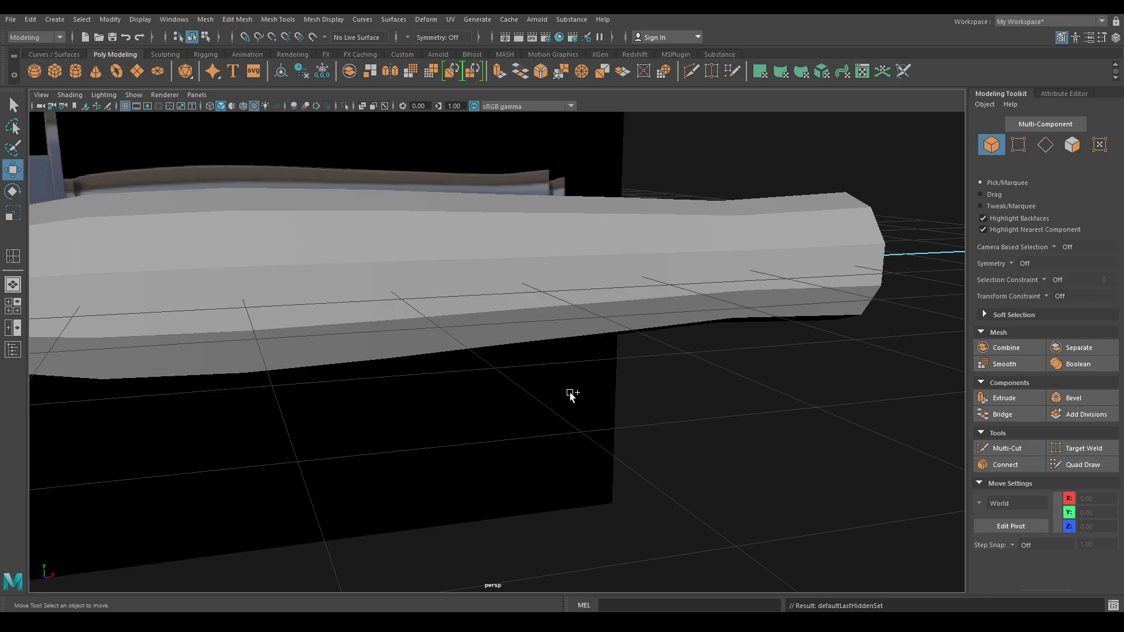
pyautogui.click(465, 338)
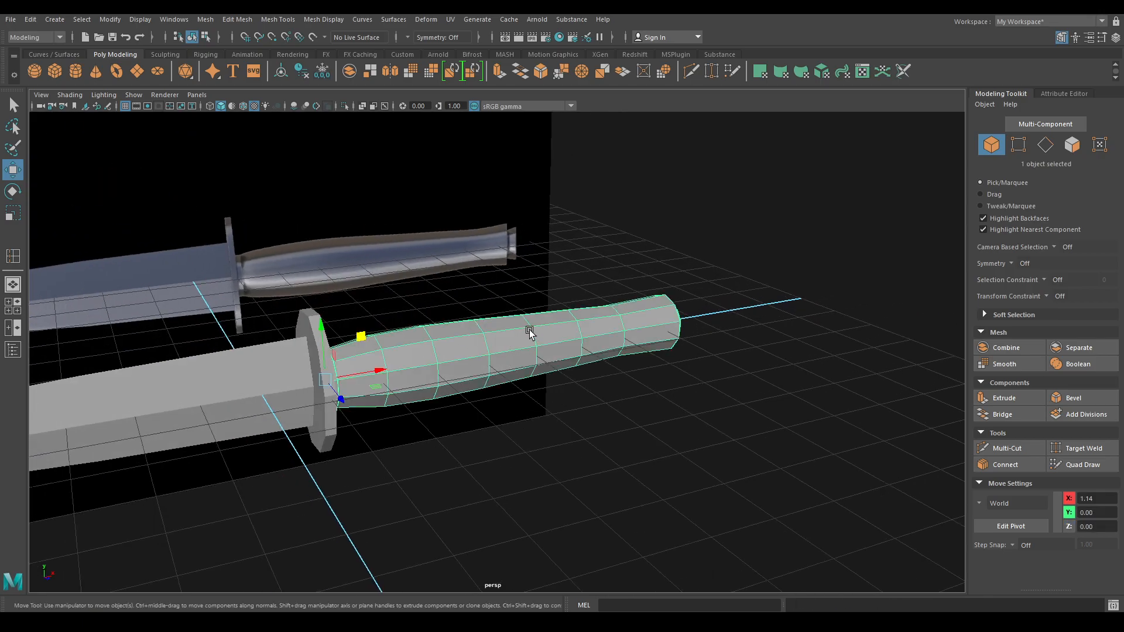
pyautogui.press('3')
pyautogui.click(587, 263)
pyautogui.keyDown('alt'); pyautogui.moveTo(595, 304); pyautogui.dragTo(431, 311); pyautogui.keyUp('alt')
pyautogui.scroll(-8, 432, 311)
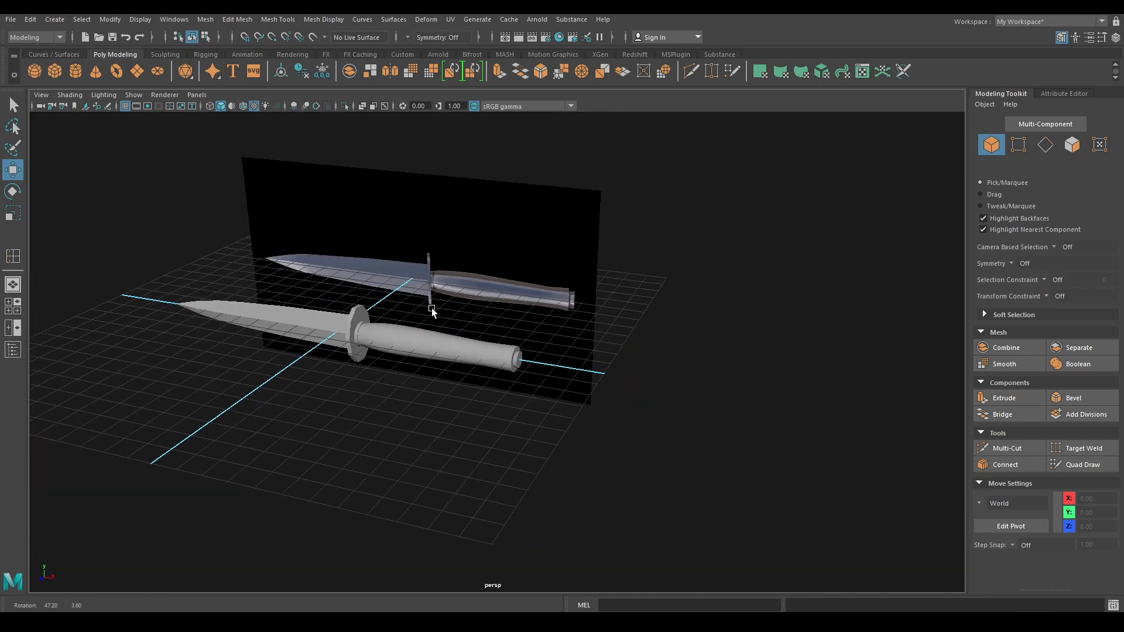
pyautogui.keyDown('alt'); pyautogui.moveTo(530, 481); pyautogui.dragTo(503, 461); pyautogui.keyUp('alt')
pyautogui.scroll(5, 503, 461)
pyautogui.scroll(6, 503, 461)
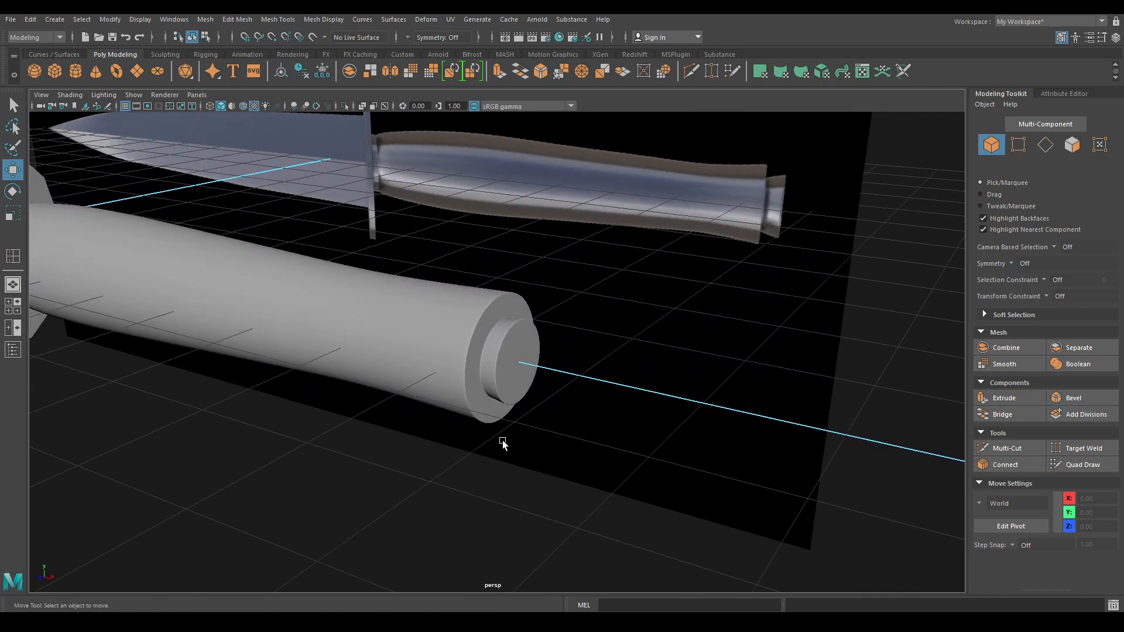
pyautogui.click(513, 381)
pyautogui.press('1')
pyautogui.scroll(4, 512, 361)
pyautogui.scroll(1, 505, 414)
# - In Top view, marquee the handle's end vertices and scale them out into a stepped pommel
pyautogui.press('space')
pyautogui.moveTo(486, 313); pyautogui.dragTo(432, 315)
pyautogui.keyDown('alt'); pyautogui.moveTo(661, 402); pyautogui.dragTo(451, 387, button='middle'); pyautogui.keyUp('alt')
pyautogui.press('f')
pyautogui.keyDown('alt'); pyautogui.moveTo(701, 397); pyautogui.dragTo(236, 373, button='middle'); pyautogui.keyUp('alt')
pyautogui.scroll(4, 236, 372)
pyautogui.moveTo(823, 203); pyautogui.dragTo(756, 203, button='right')
pyautogui.moveTo(673, 219); pyautogui.dragTo(737, 507)
pyautogui.press('r')
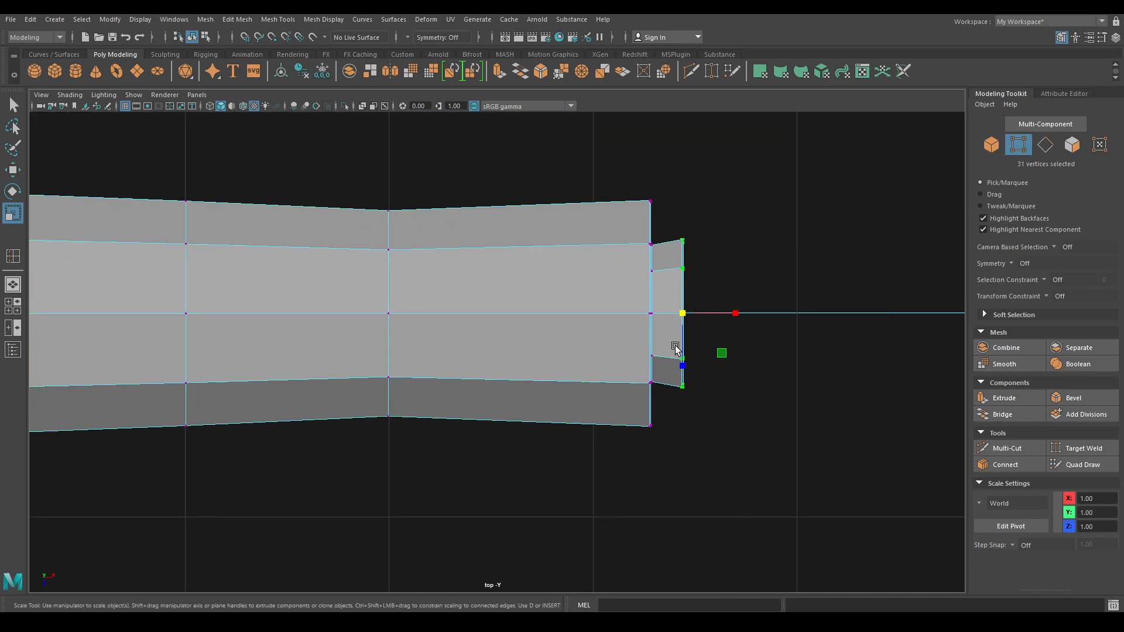
pyautogui.moveTo(684, 320); pyautogui.dragTo(731, 199)
pyautogui.press('w')
# - Return to the perspective view with textured shading and clear the selection
pyautogui.press('space')
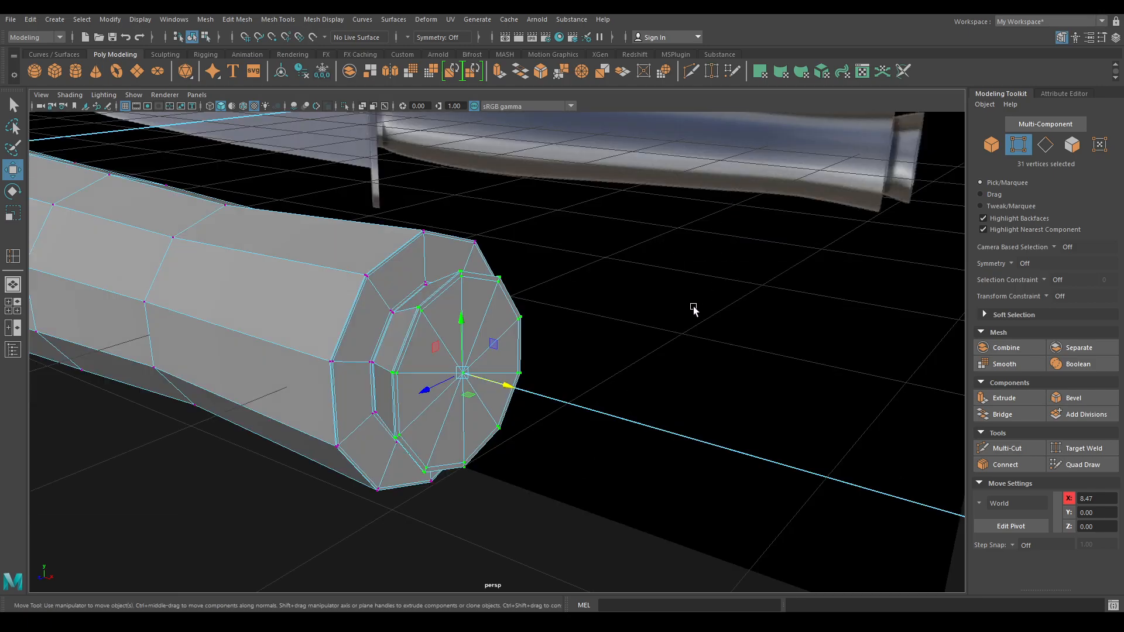
pyautogui.press('6')
pyautogui.moveTo(572, 299); pyautogui.dragTo(689, 236, button='right')
pyautogui.click(667, 310)
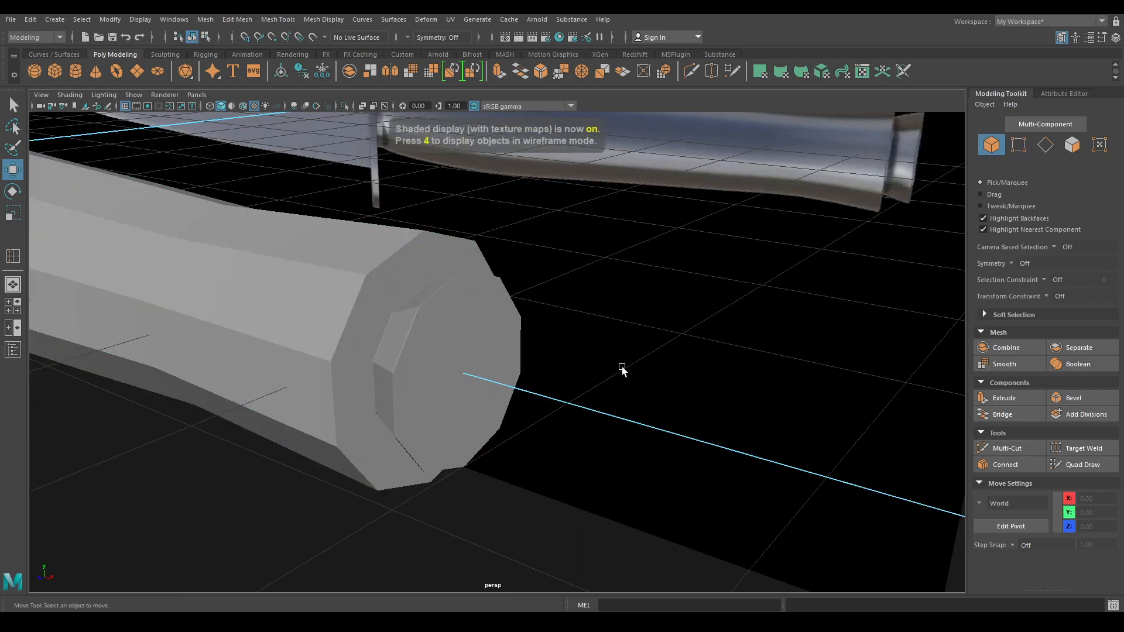
# - Preview the handle, then the whole knife, smoothed, and inspect it from several angles
pyautogui.click(417, 353)
pyautogui.press('3')
pyautogui.click(426, 473)
pyautogui.keyDown('alt'); pyautogui.moveTo(433, 462); pyautogui.dragTo(419, 424, button='right'); pyautogui.keyUp('alt')
pyautogui.keyDown('alt'); pyautogui.moveTo(419, 424); pyautogui.dragTo(574, 387); pyautogui.keyUp('alt')
pyautogui.keyDown('alt'); pyautogui.moveTo(574, 386); pyautogui.dragTo(541, 338, button='right'); pyautogui.keyUp('alt')
pyautogui.keyDown('alt'); pyautogui.moveTo(541, 337); pyautogui.dragTo(582, 309, button='middle'); pyautogui.keyUp('alt')
pyautogui.keyDown('alt'); pyautogui.moveTo(583, 308); pyautogui.dragTo(459, 351); pyautogui.keyUp('alt')
pyautogui.moveTo(276, 247); pyautogui.dragTo(372, 435)
pyautogui.press('3')
pyautogui.click(451, 428)
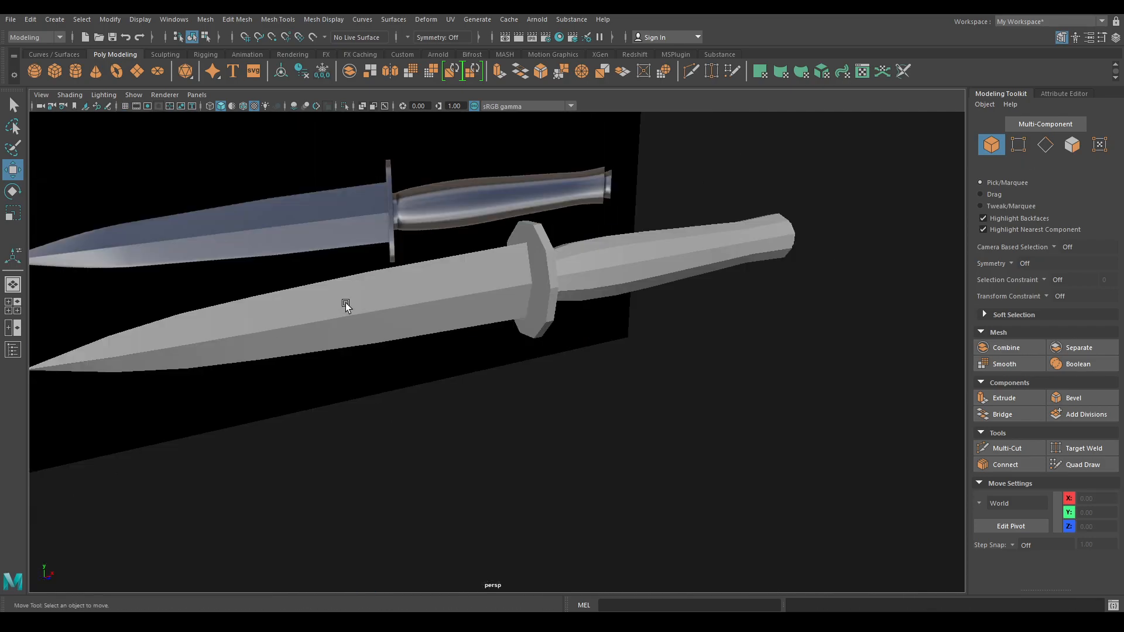
pyautogui.click(345, 305)
# - Apply Smooth to the blade mesh from the marking menu
pyautogui.keyDown('shift'); pyautogui.rightClick(347, 305); pyautogui.keyUp('shift')
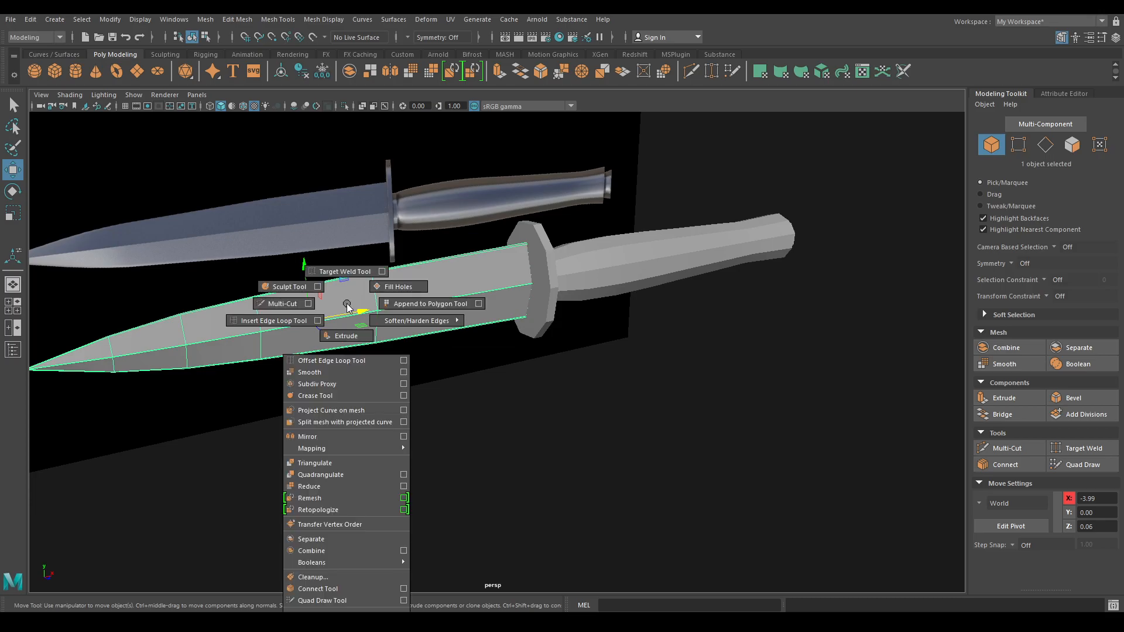
pyautogui.click(304, 372)
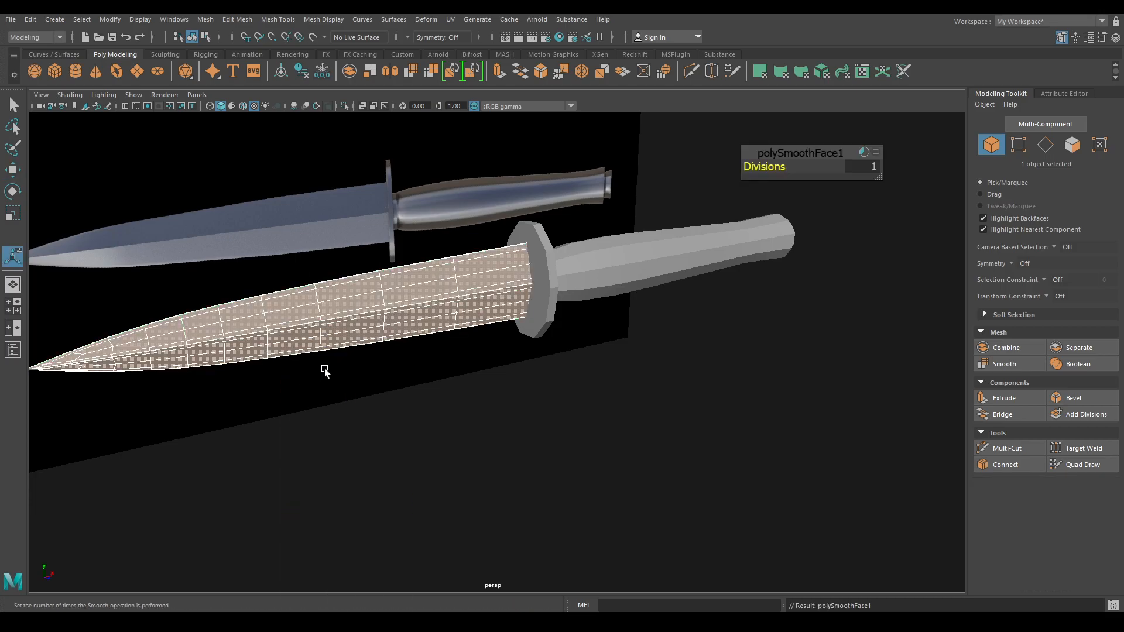
pyautogui.press('w')
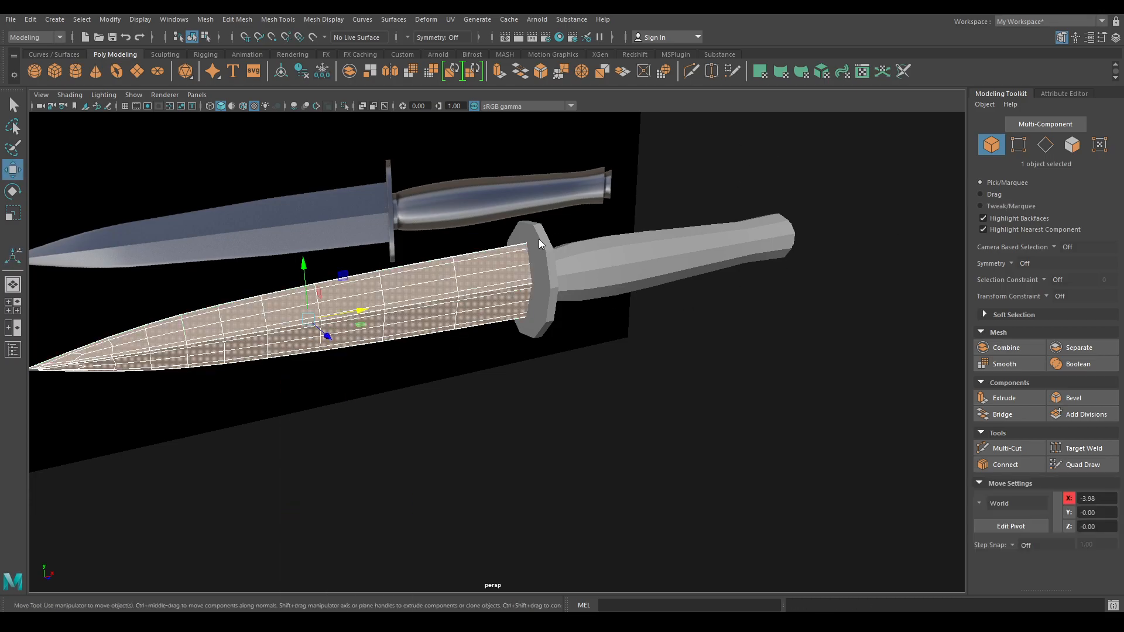
pyautogui.click(663, 180)
pyautogui.keyDown('alt'); pyautogui.moveTo(663, 181); pyautogui.dragTo(572, 316); pyautogui.keyUp('alt')
# - Set the guard's polySmoothFace2 Divisions to 2
pyautogui.click(571, 316)
pyautogui.keyDown('shift'); pyautogui.moveTo(563, 274); pyautogui.dragTo(546, 343, button='right'); pyautogui.keyUp('shift')
pyautogui.click(876, 166)
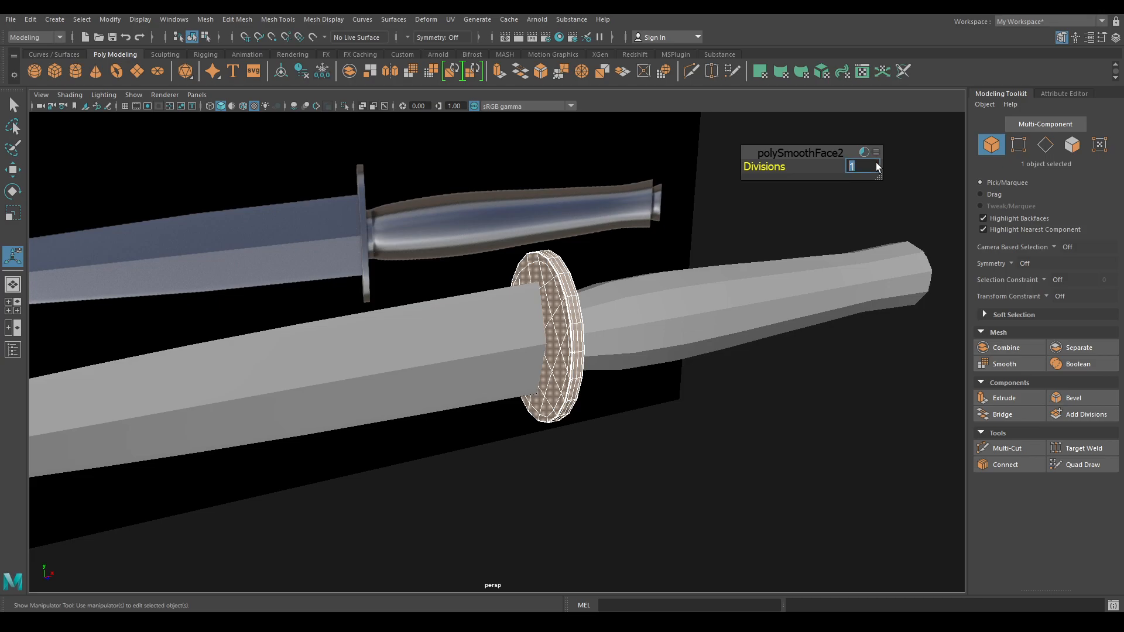
pyautogui.press('Return')
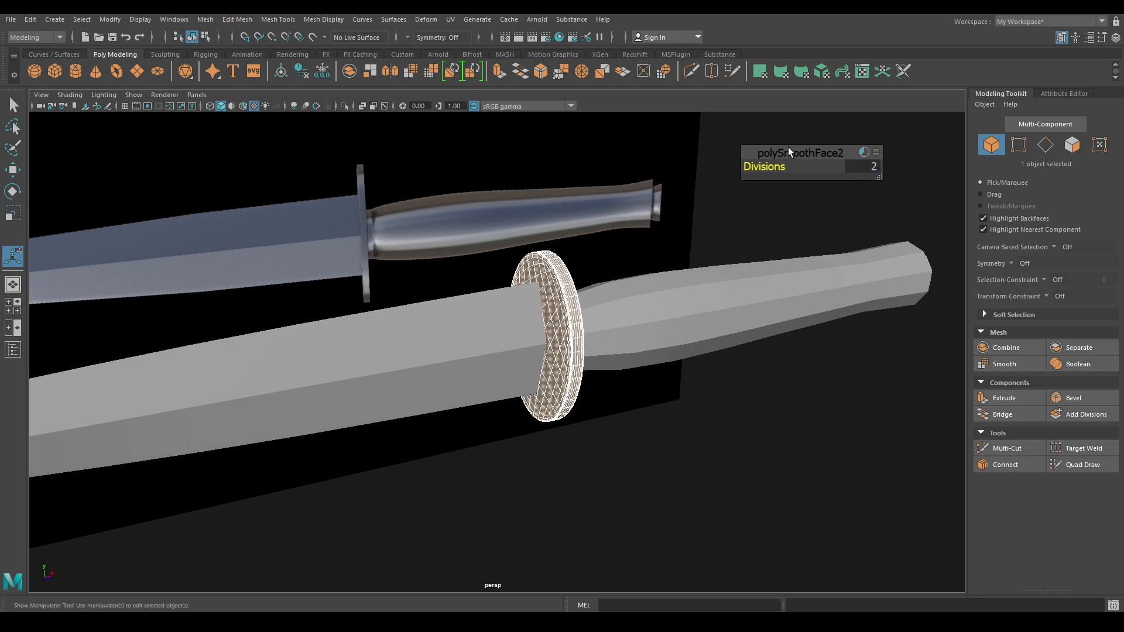
# - Select the handle and apply Mesh > Smooth to it
pyautogui.click(712, 301)
pyautogui.press('w')
pyautogui.keyDown('alt'); pyautogui.moveTo(712, 301); pyautogui.dragTo(593, 335); pyautogui.keyUp('alt')
pyautogui.scroll(2, 594, 335)
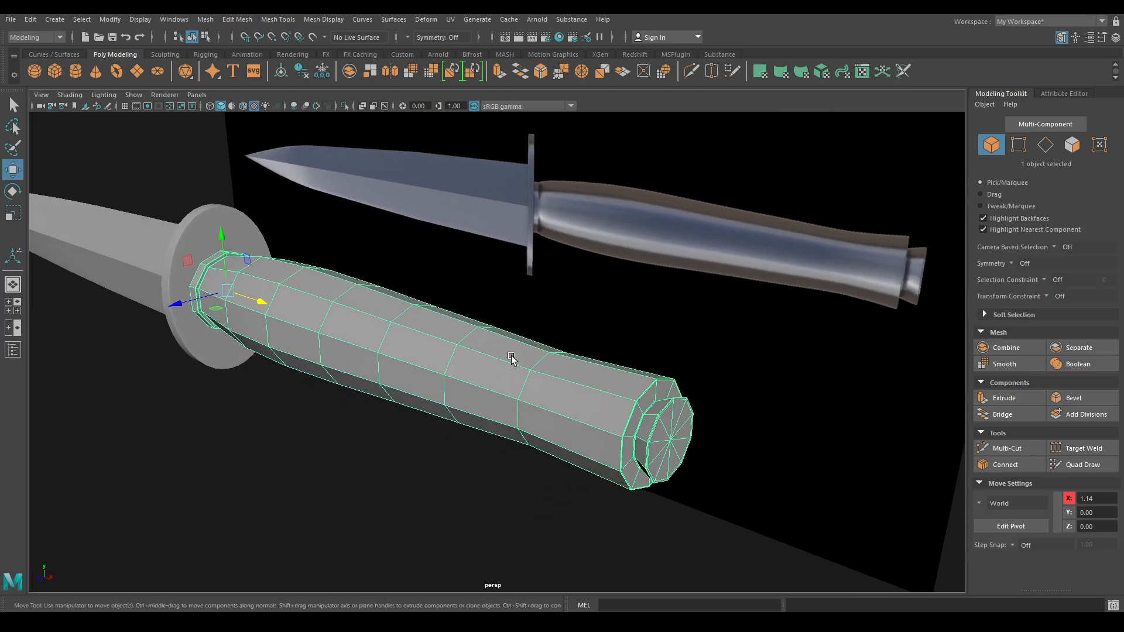
pyautogui.keyDown('alt'); pyautogui.moveTo(509, 354); pyautogui.dragTo(604, 373, button='middle'); pyautogui.keyUp('alt')
pyautogui.keyDown('shift'); pyautogui.moveTo(373, 309); pyautogui.dragTo(346, 379, button='right'); pyautogui.keyUp('shift')
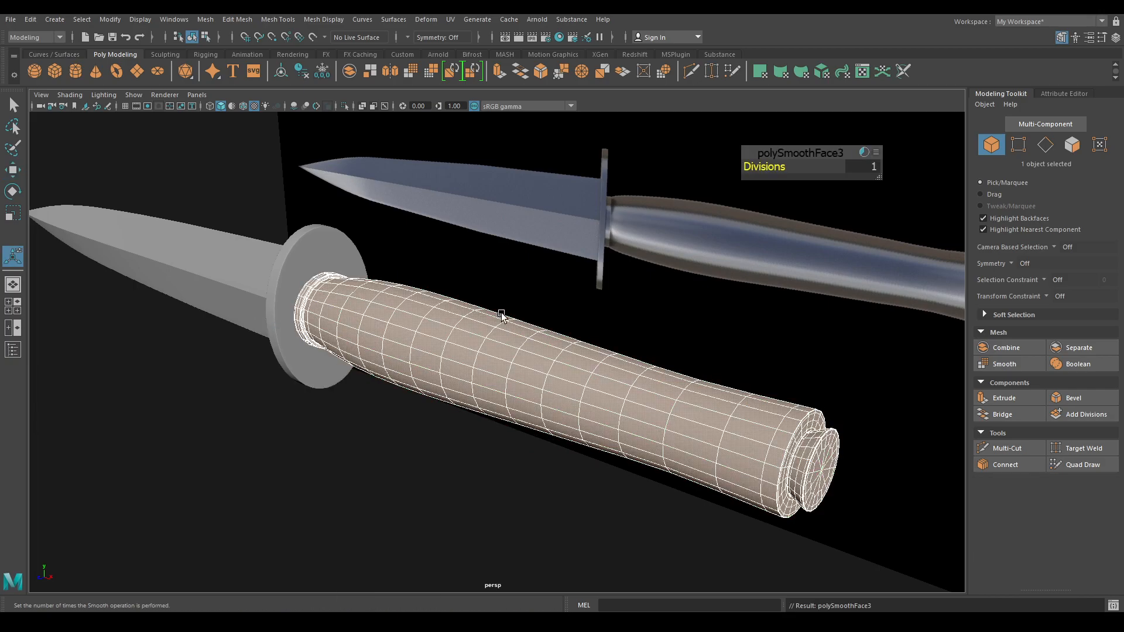
# - Tumble around the lower knife, selecting parts in turn, to inspect the rounded blade, guard and handle
pyautogui.keyDown('alt'); pyautogui.moveTo(551, 246); pyautogui.dragTo(588, 260); pyautogui.keyUp('alt')
pyautogui.press('w')
pyautogui.moveTo(484, 262); pyautogui.dragTo(527, 241, button='right')
pyautogui.click(518, 560)
pyautogui.keyDown('alt'); pyautogui.moveTo(484, 508); pyautogui.dragTo(547, 442); pyautogui.keyUp('alt')
pyautogui.click(474, 302)
pyautogui.keyDown('alt'); pyautogui.moveTo(474, 301); pyautogui.dragTo(602, 396); pyautogui.keyUp('alt')
pyautogui.click(607, 448)
pyautogui.keyDown('alt'); pyautogui.moveTo(607, 449); pyautogui.dragTo(441, 355); pyautogui.keyUp('alt')
pyautogui.moveTo(359, 172); pyautogui.dragTo(521, 345)
pyautogui.scroll(5, 521, 345)
pyautogui.click(518, 415)
pyautogui.keyDown('alt'); pyautogui.moveTo(464, 311); pyautogui.dragTo(488, 350); pyautogui.keyUp('alt')
pyautogui.scroll(-2, 489, 350)
pyautogui.click(501, 334)
pyautogui.keyDown('alt'); pyautogui.moveTo(504, 375); pyautogui.dragTo(539, 518, button='right'); pyautogui.keyUp('alt')
pyautogui.click(496, 414)
pyautogui.keyDown('alt'); pyautogui.moveTo(496, 417); pyautogui.dragTo(462, 433, button='right'); pyautogui.keyUp('alt')
pyautogui.keyDown('alt'); pyautogui.moveTo(451, 381); pyautogui.dragTo(638, 476); pyautogui.keyUp('alt')
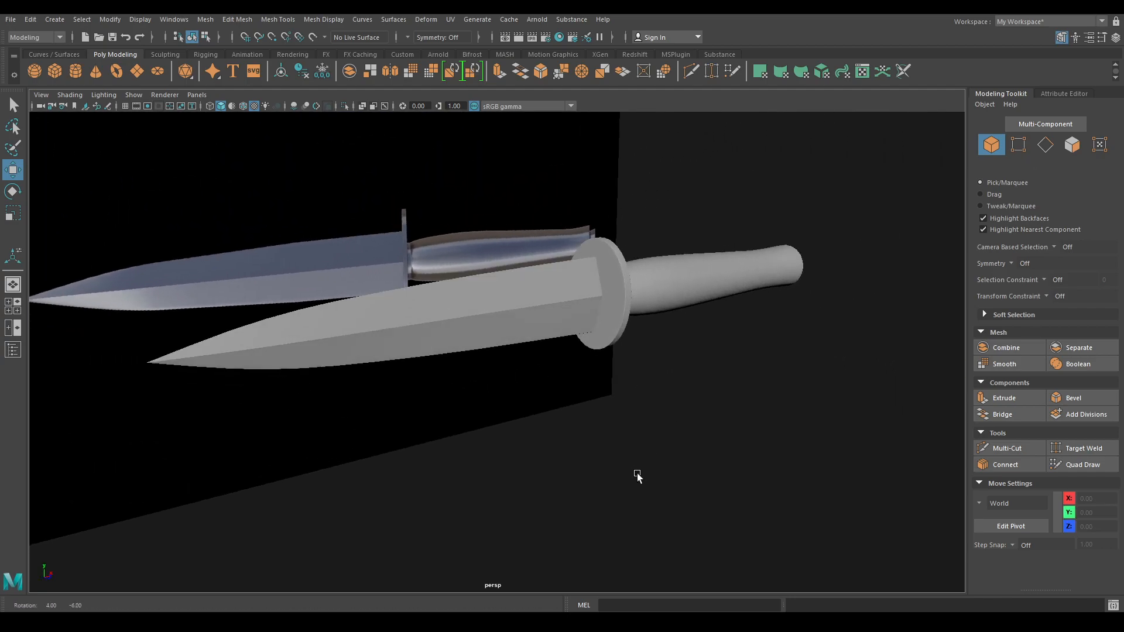
# - Switch to the UV Editing workspace and show the knife in a Perspective view in the left pane
pyautogui.keyDown('alt'); pyautogui.moveTo(729, 439); pyautogui.dragTo(737, 328); pyautogui.keyUp('alt')
pyautogui.click(1053, 23)
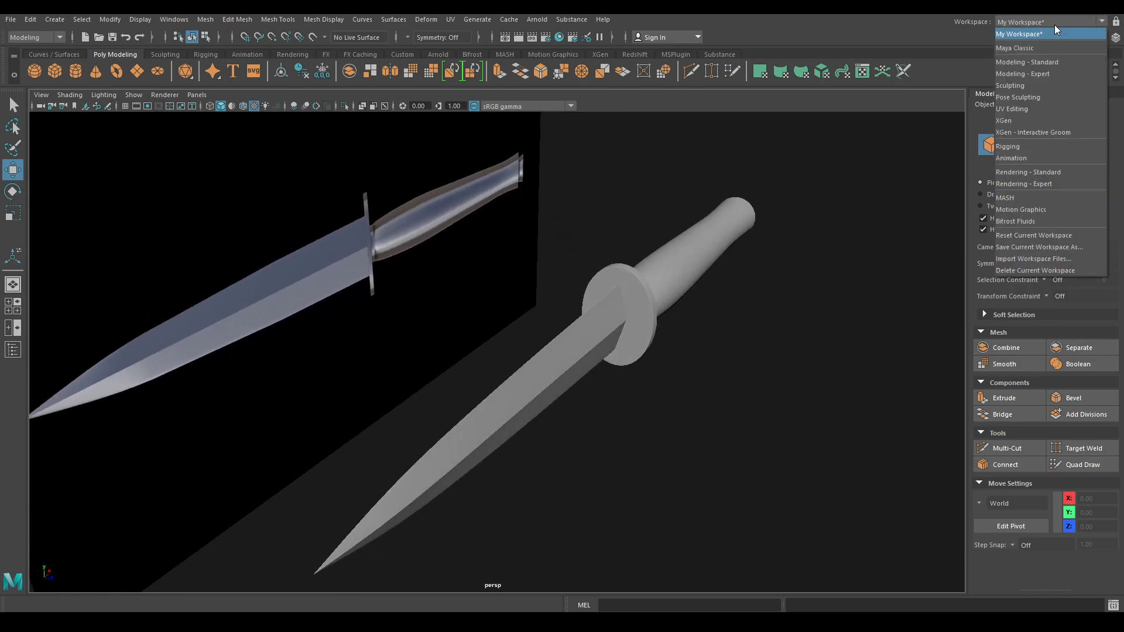
pyautogui.click(1017, 110)
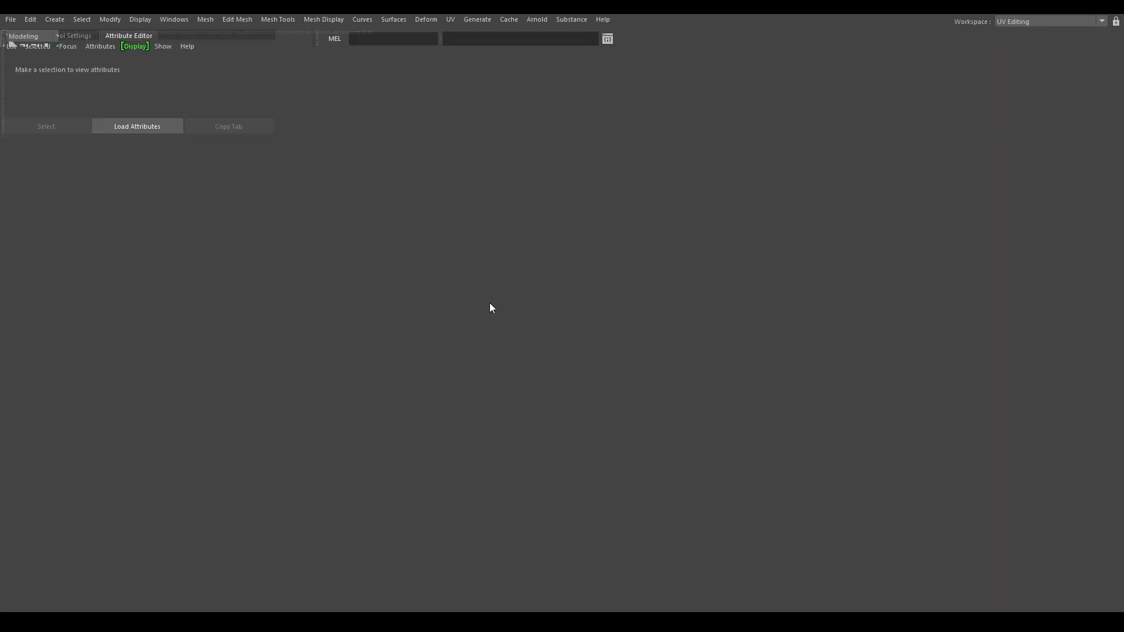
pyautogui.press('space')
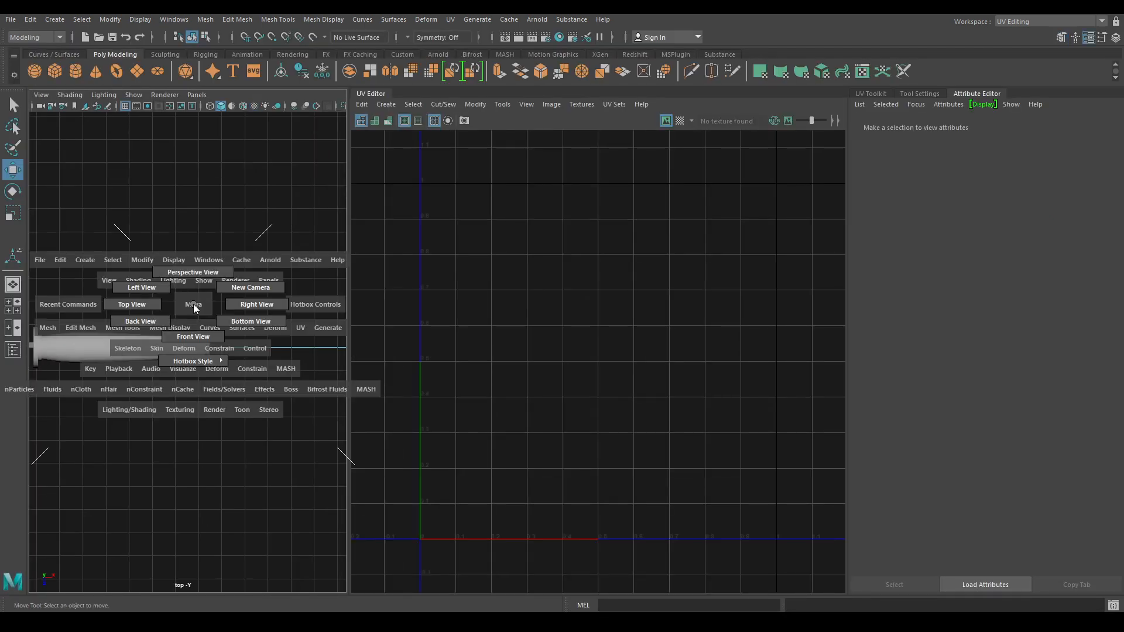
pyautogui.moveTo(193, 303); pyautogui.dragTo(194, 272)
pyautogui.keyDown('alt'); pyautogui.moveTo(213, 296); pyautogui.dragTo(240, 434, button='right'); pyautogui.keyUp('alt')
pyautogui.keyDown('alt'); pyautogui.moveTo(240, 434); pyautogui.dragTo(241, 338); pyautogui.keyUp('alt')
# - Select the blade and hide everything else
pyautogui.click(240, 339)
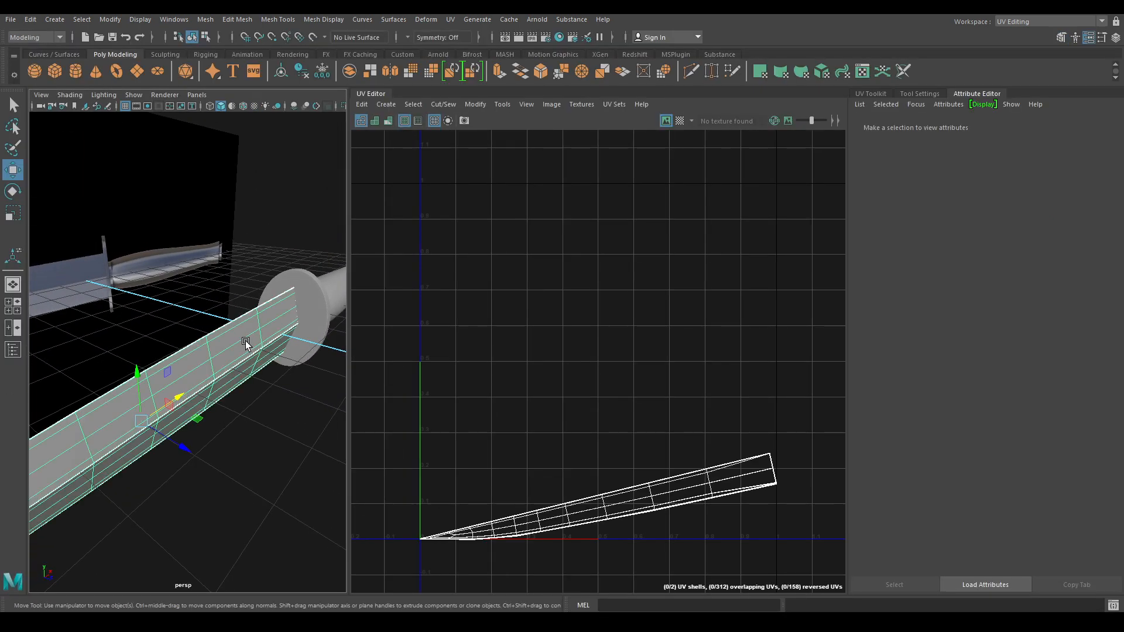
pyautogui.hotkey('alt', 'h')
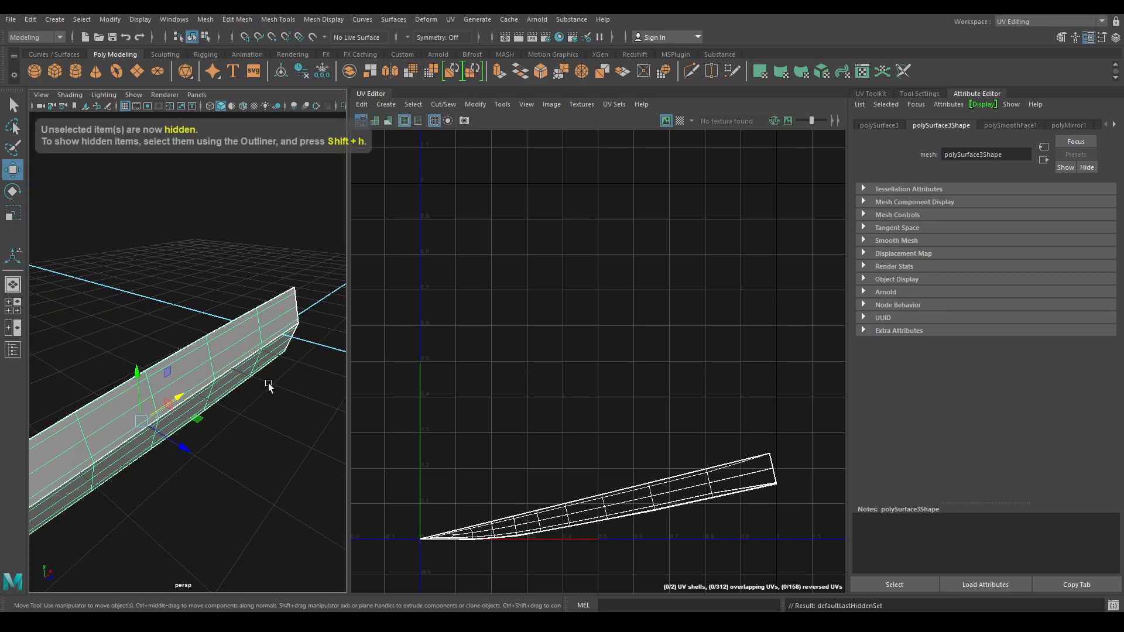
pyautogui.keyDown('alt'); pyautogui.moveTo(269, 386); pyautogui.dragTo(261, 321, button='right'); pyautogui.keyUp('alt')
pyautogui.keyDown('alt'); pyautogui.moveTo(261, 321); pyautogui.dragTo(259, 316); pyautogui.keyUp('alt')
pyautogui.keyDown('alt'); pyautogui.moveTo(259, 316); pyautogui.dragTo(243, 345, button='right'); pyautogui.keyUp('alt')
# - In Top view, switch the blade to Face mode and marquee-select one side's faces
pyautogui.press('space')
pyautogui.moveTo(244, 340); pyautogui.dragTo(223, 305)
pyautogui.press('f')
pyautogui.keyDown('alt'); pyautogui.moveTo(185, 307); pyautogui.dragTo(77, 312, button='right'); pyautogui.keyUp('alt')
pyautogui.keyDown('alt'); pyautogui.moveTo(78, 312); pyautogui.dragTo(82, 266, button='middle'); pyautogui.keyUp('alt')
pyautogui.keyDown('alt'); pyautogui.moveTo(82, 265); pyautogui.dragTo(129, 255, button='right'); pyautogui.keyUp('alt')
pyautogui.rightClick(153, 245)
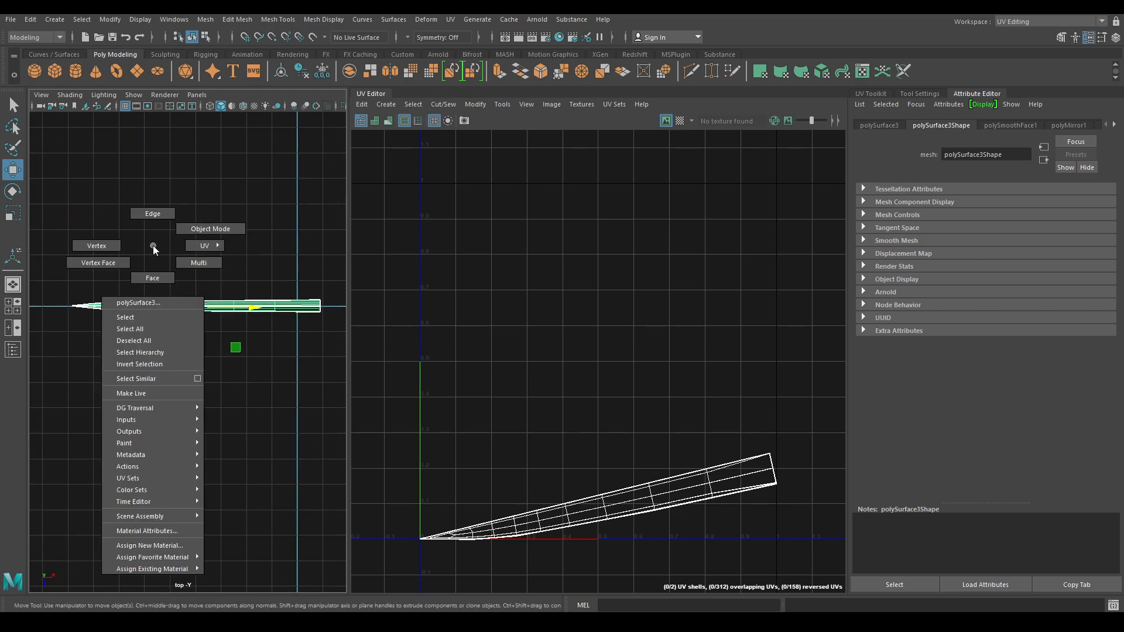
pyautogui.rightClick(153, 246)
pyautogui.click(319, 340)
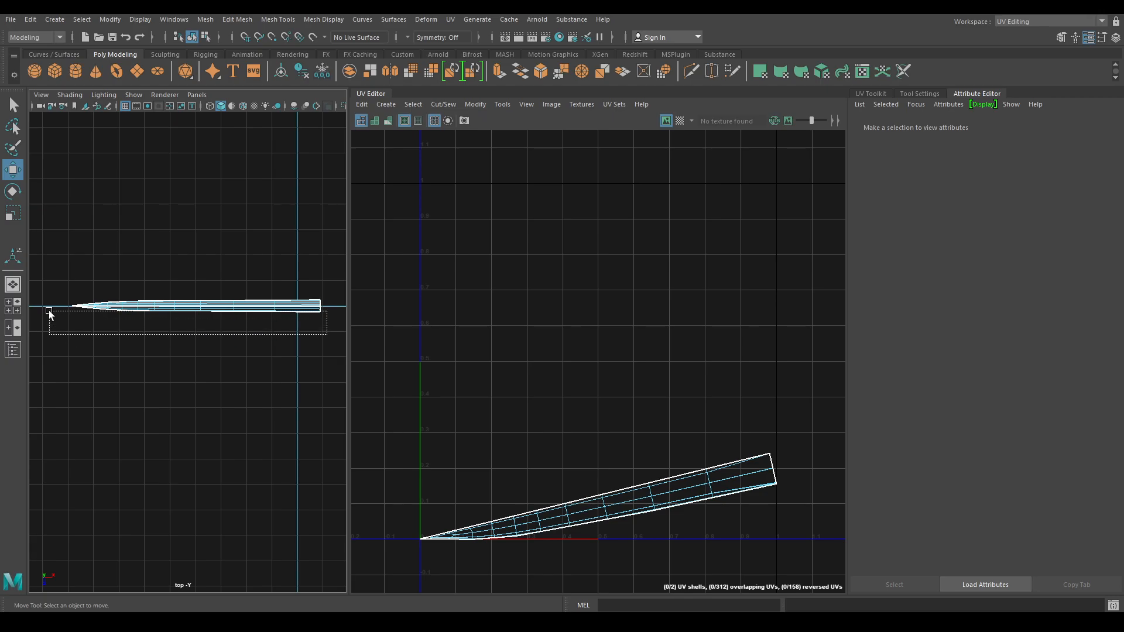
pyautogui.moveTo(48, 308); pyautogui.dragTo(48, 308)
# - Refine the one-side face selection near the tip and along the edge, then list the UV projection types
pyautogui.press('space')
pyautogui.moveTo(117, 306); pyautogui.dragTo(150, 287)
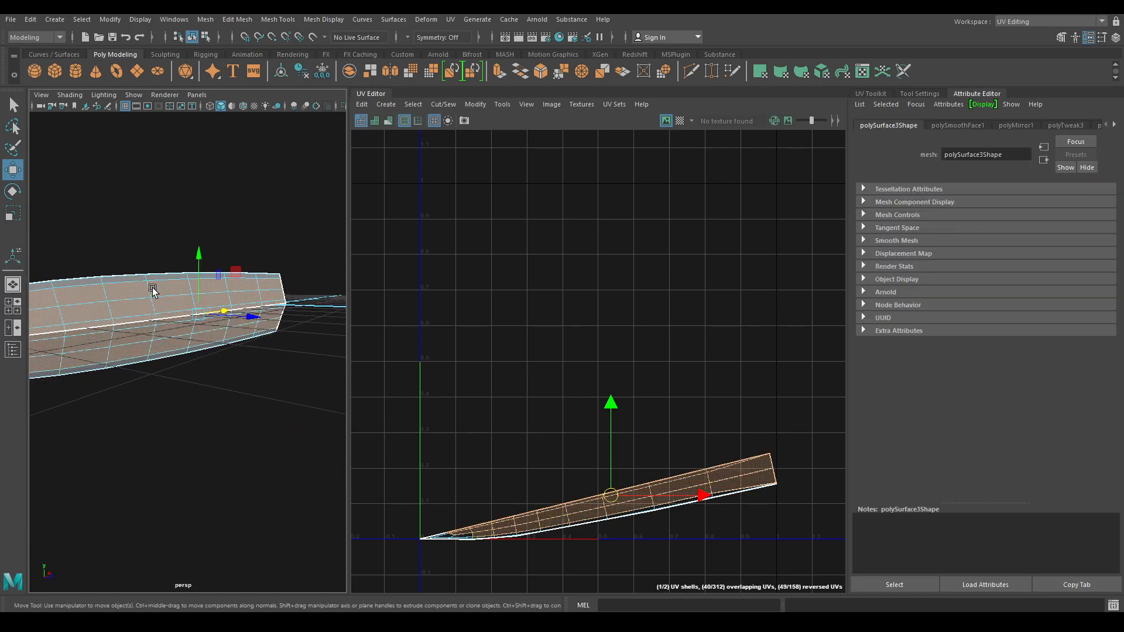
pyautogui.keyDown('alt'); pyautogui.moveTo(151, 287); pyautogui.dragTo(186, 279, button='middle'); pyautogui.keyUp('alt')
pyautogui.moveTo(186, 282)
pyautogui.keyDown('alt'); pyautogui.mouseDown()
pyautogui.moveTo(233, 271)
pyautogui.moveTo(195, 289)
pyautogui.mouseUp(); pyautogui.keyUp('alt')
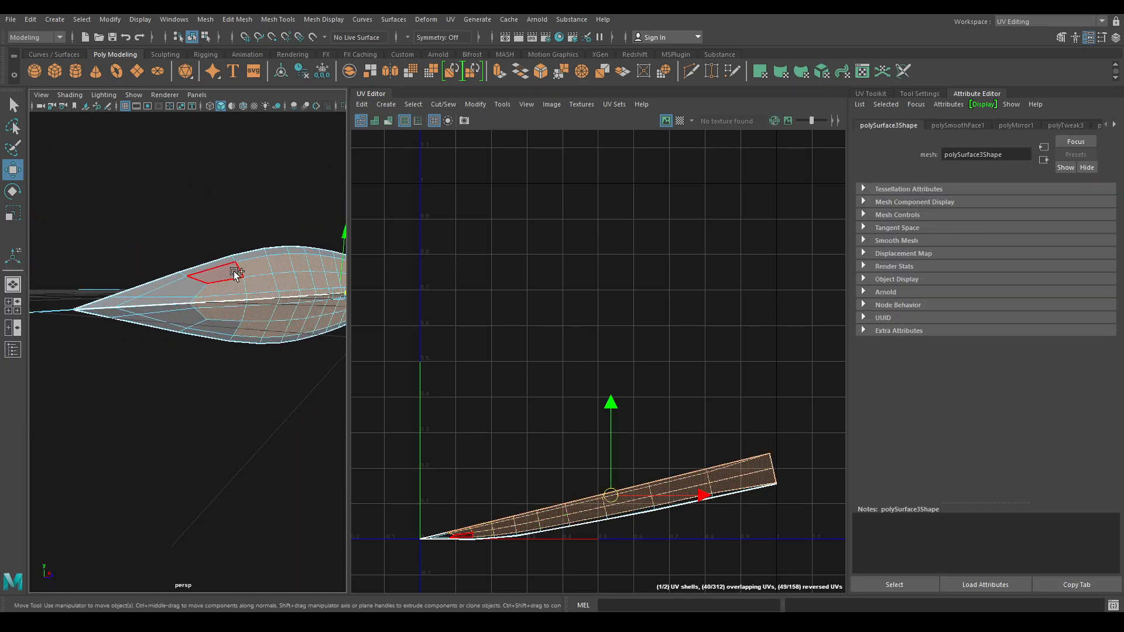
pyautogui.keyDown('shift'); pyautogui.click(189, 287); pyautogui.keyUp('shift')
pyautogui.keyDown('shift'); pyautogui.click(179, 302); pyautogui.keyUp('shift')
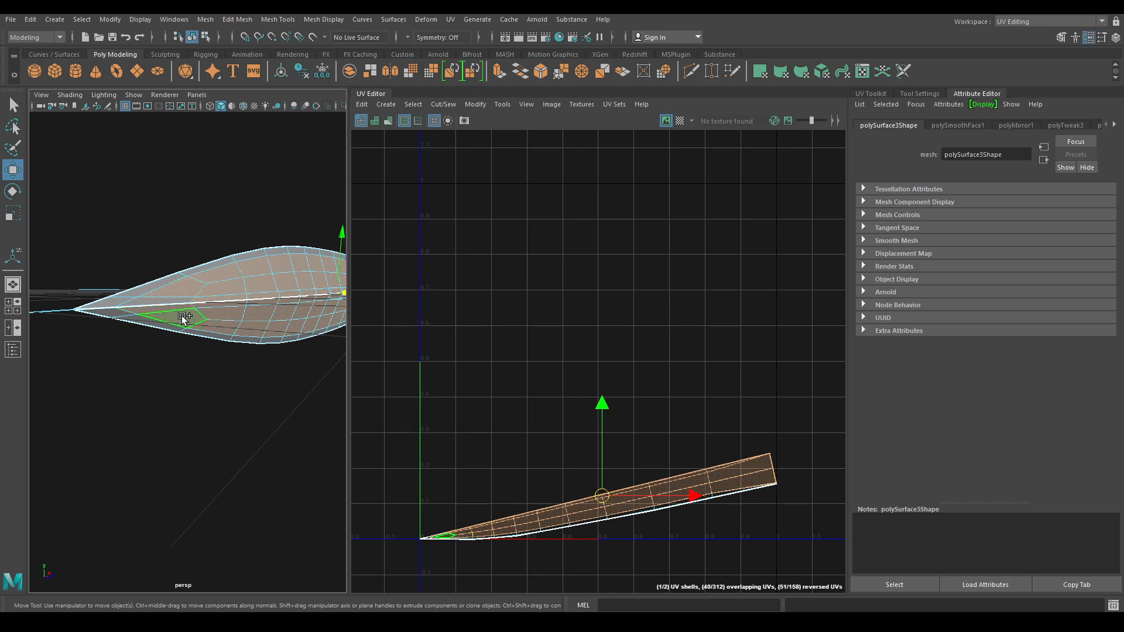
pyautogui.keyDown('shift'); pyautogui.click(125, 295); pyautogui.keyUp('shift')
pyautogui.keyDown('shift'); pyautogui.doubleClick(129, 290); pyautogui.keyUp('shift')
pyautogui.hotkey('ctrl', 'z')
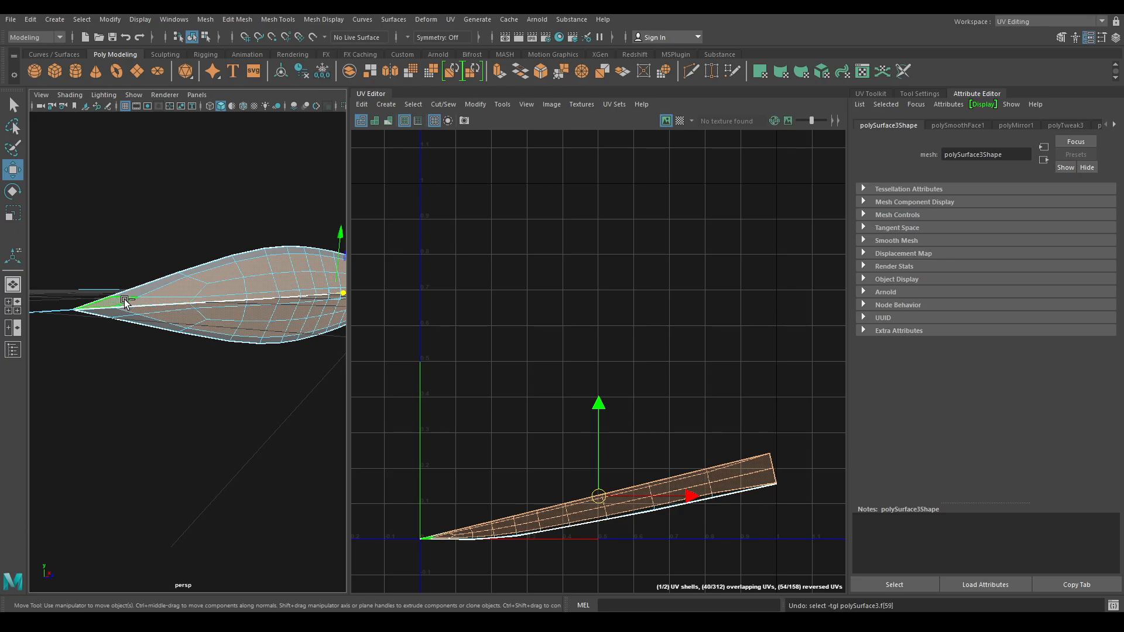
pyautogui.keyDown('shift'); pyautogui.click(116, 301); pyautogui.keyUp('shift')
pyautogui.keyDown('shift'); pyautogui.click(114, 302); pyautogui.keyUp('shift')
pyautogui.keyDown('shift'); pyautogui.doubleClick(133, 293); pyautogui.keyUp('shift')
pyautogui.keyDown('alt'); pyautogui.moveTo(147, 301); pyautogui.dragTo(115, 337); pyautogui.keyUp('alt')
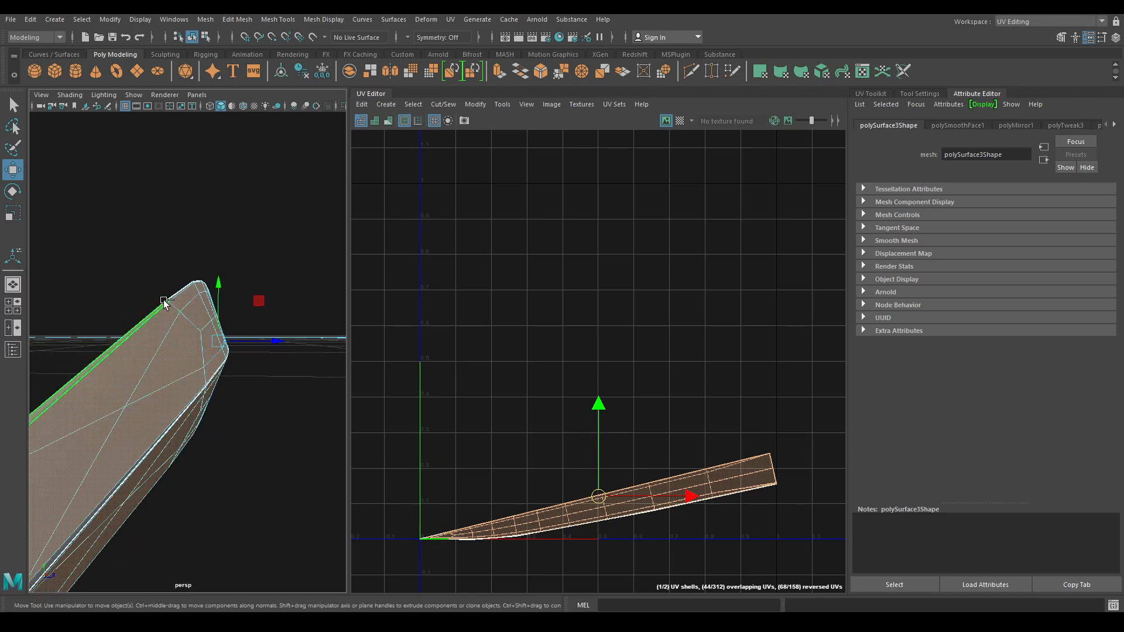
pyautogui.keyDown('alt'); pyautogui.moveTo(205, 419); pyautogui.dragTo(304, 374); pyautogui.keyUp('alt')
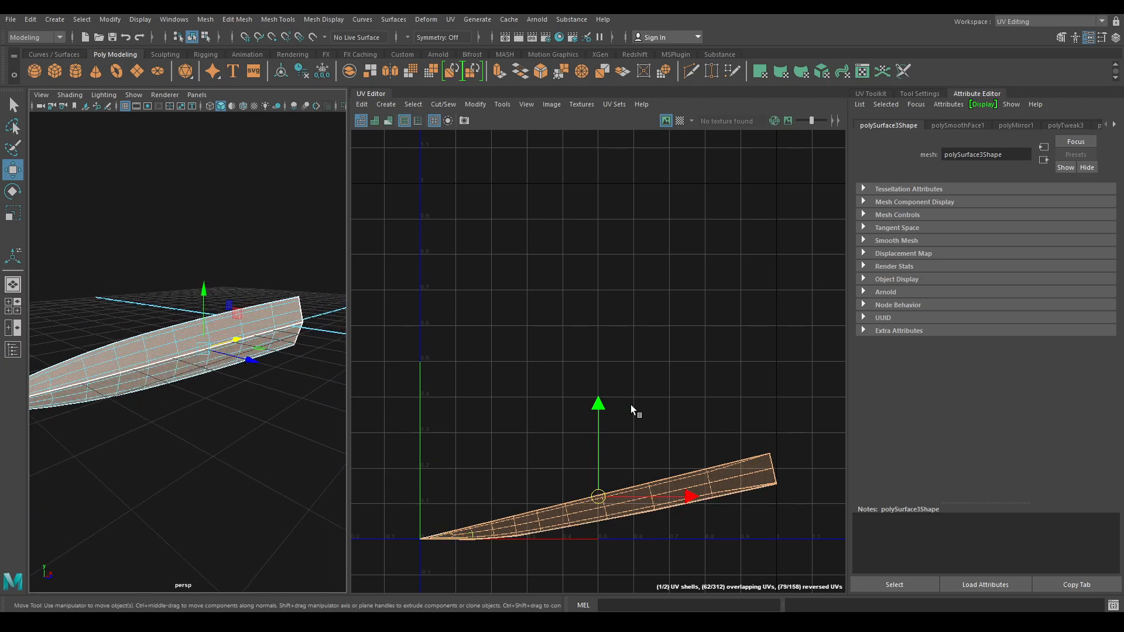
pyautogui.scroll(-2, 634, 409)
pyautogui.click(385, 104)
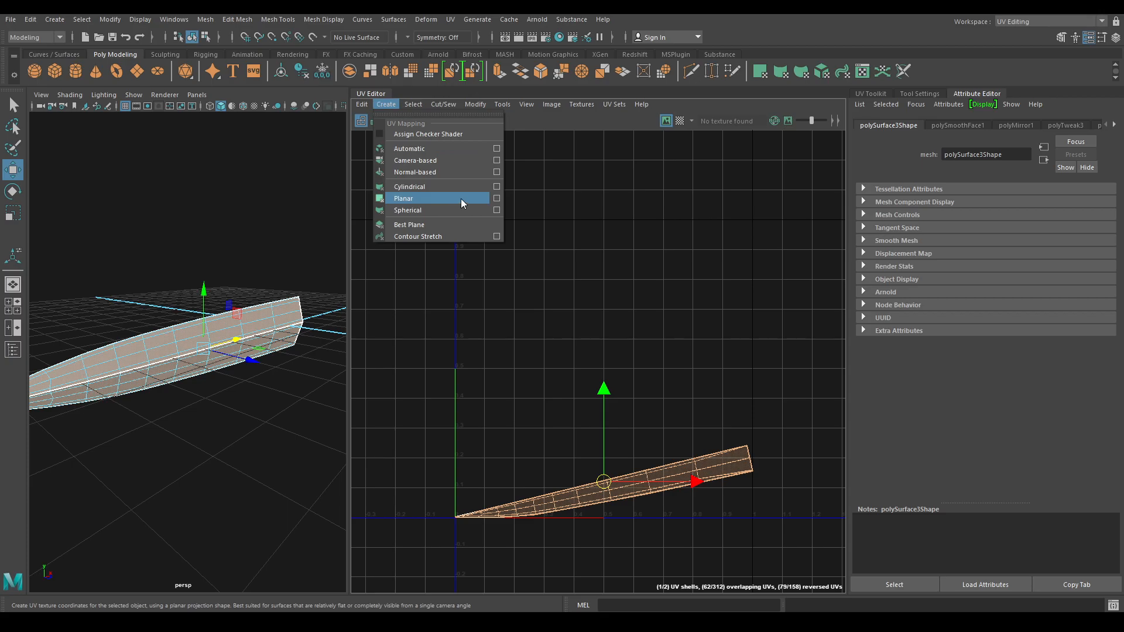
# - Apply a Z-axis planar UV projection to the selected blade faces
pyautogui.click(495, 199)
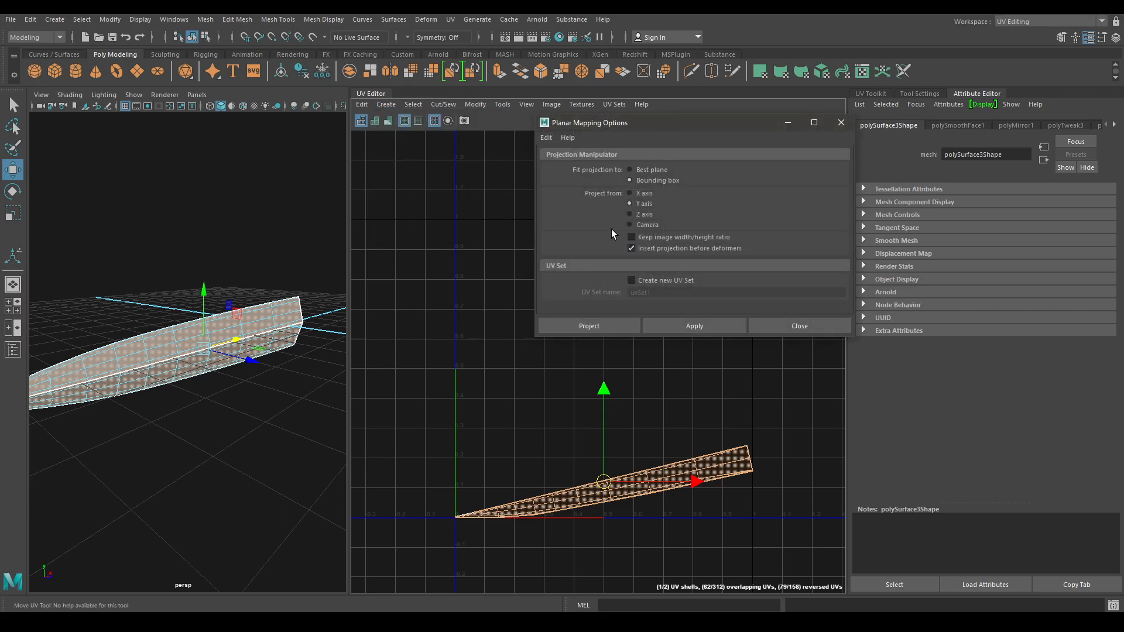
pyautogui.click(644, 214)
pyautogui.click(700, 328)
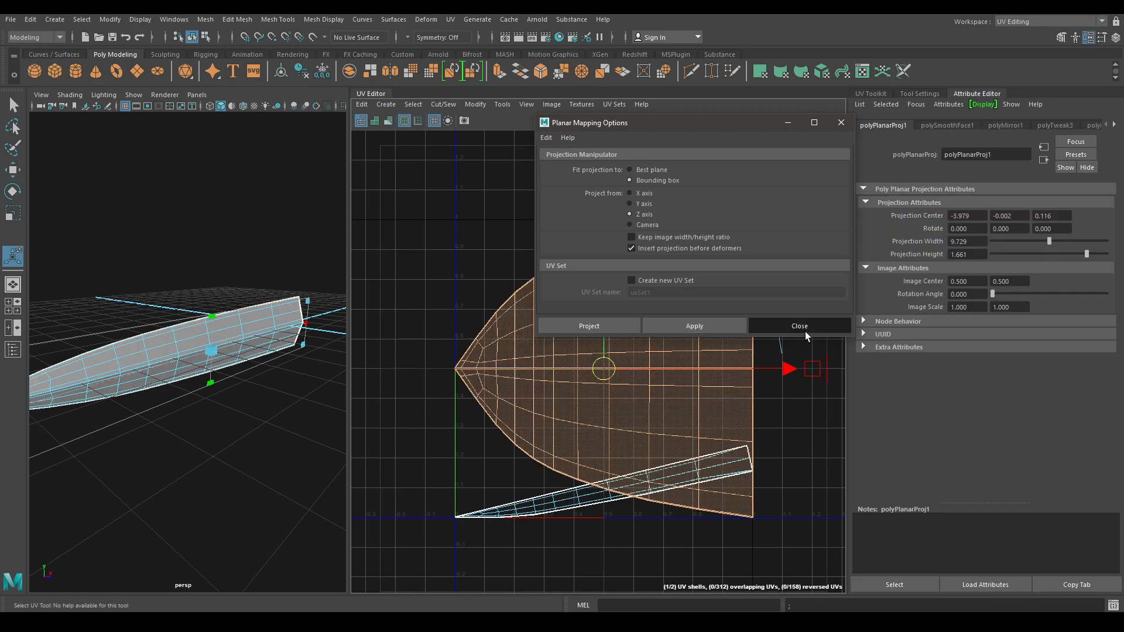
pyautogui.click(806, 331)
# - Select the faces on the blade's other side and give them a planar projection too
pyautogui.keyDown('alt'); pyautogui.moveTo(218, 323); pyautogui.dragTo(204, 270); pyautogui.keyUp('alt')
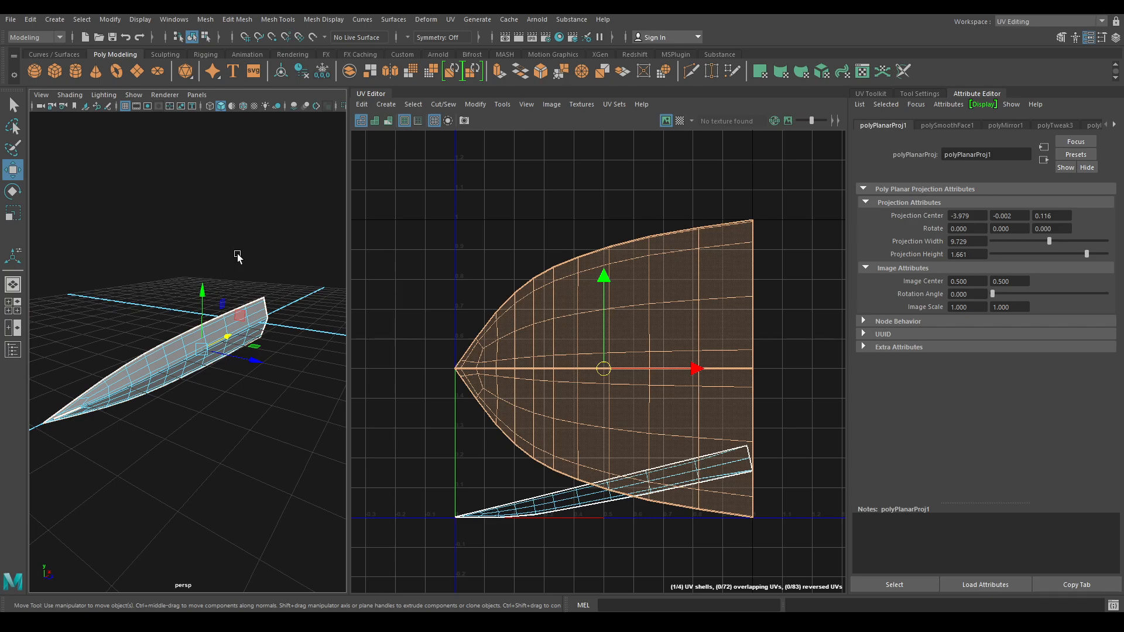
pyautogui.rightClick(237, 257)
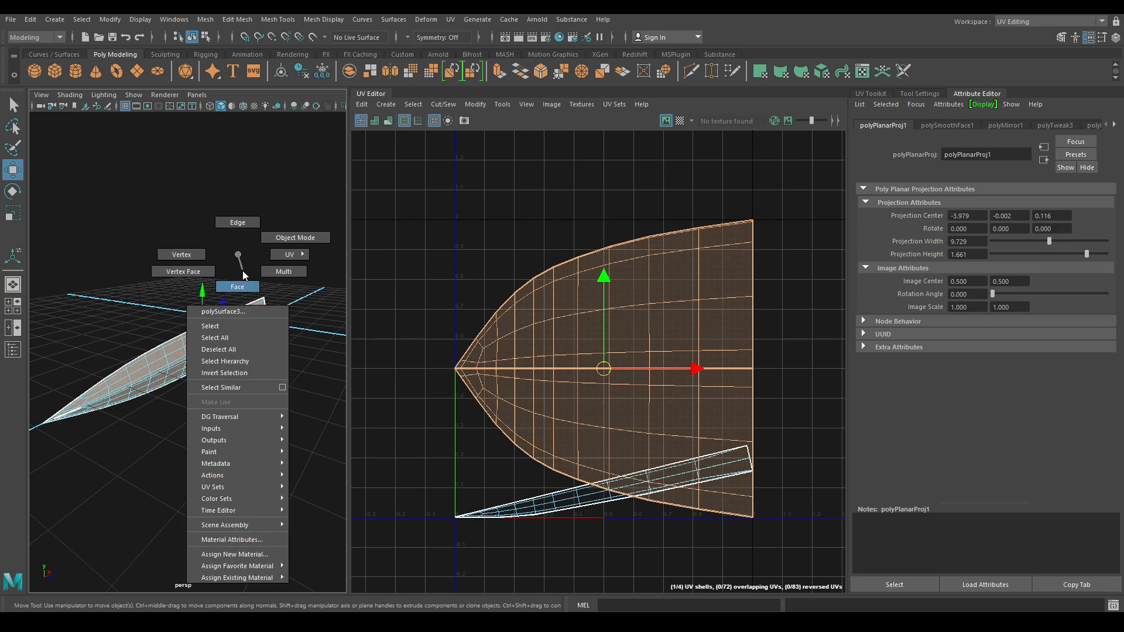
pyautogui.moveTo(242, 272); pyautogui.dragTo(241, 280, button='right')
pyautogui.keyDown('alt'); pyautogui.moveTo(305, 214); pyautogui.dragTo(1, 549); pyautogui.keyUp('alt')
pyautogui.keyDown('alt'); pyautogui.moveTo(256, 443); pyautogui.dragTo(210, 420); pyautogui.keyUp('alt')
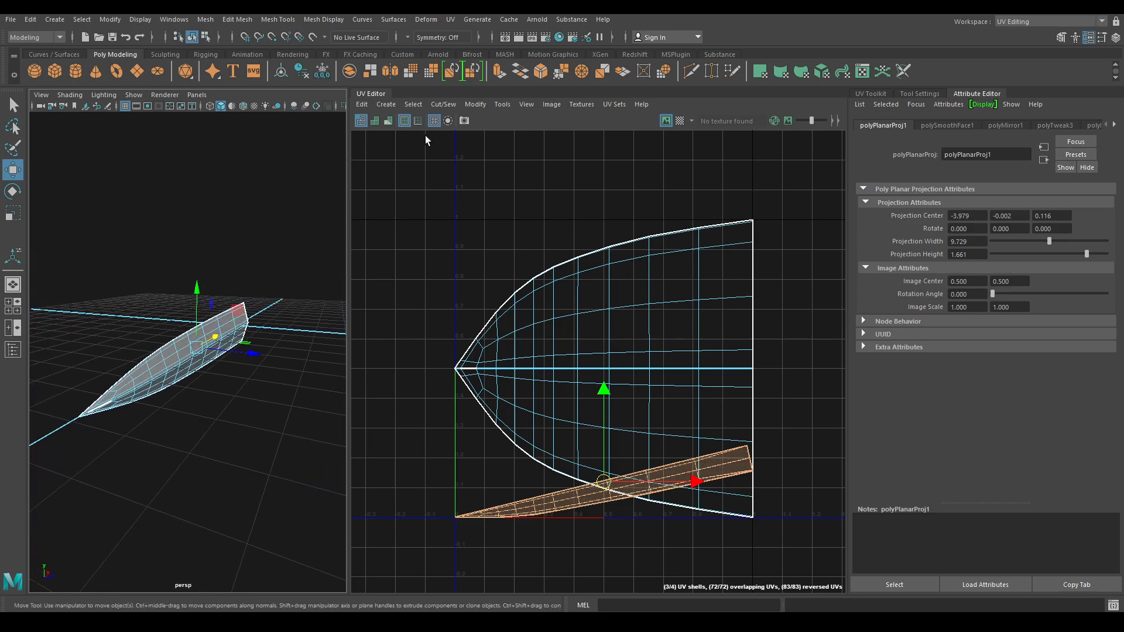
pyautogui.click(381, 103)
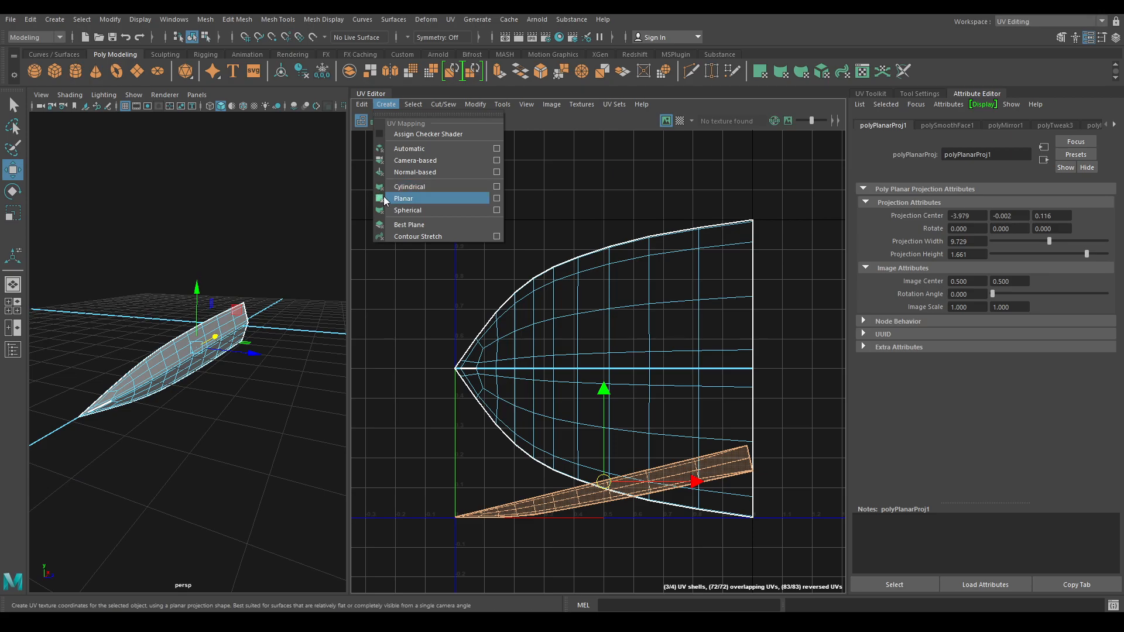
pyautogui.click(422, 201)
pyautogui.press('w')
# - Select the blade's UV shells and start unfolding them
pyautogui.moveTo(554, 285); pyautogui.dragTo(505, 249, button='right')
pyautogui.moveTo(502, 246); pyautogui.dragTo(420, 194, button='right')
pyautogui.click(692, 322)
pyautogui.keyDown('shift'); pyautogui.moveTo(663, 246); pyautogui.dragTo(664, 246, button='right'); pyautogui.keyUp('shift')
# - Unfold the blade's UV shells and frame them in the UV Editor
pyautogui.moveTo(609, 246)
pyautogui.click(468, 253)
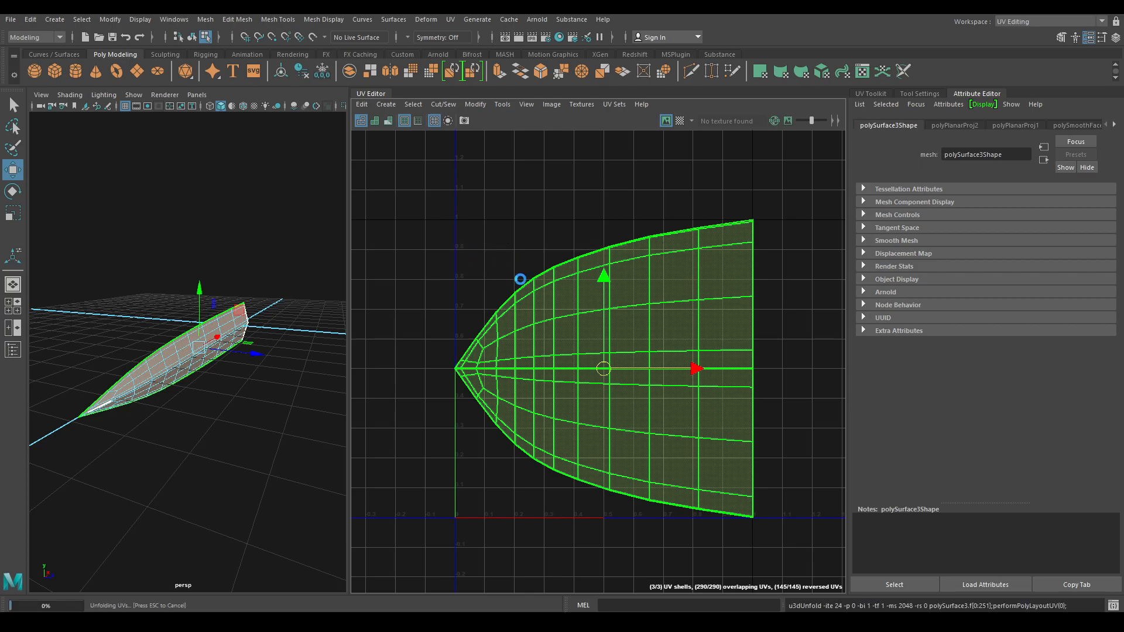
pyautogui.press('f')
pyautogui.click(552, 451)
# - Rotate the bottom blade shell about 15° clockwise, then stand it upright and raise it
pyautogui.click(557, 486)
pyautogui.press('e')
pyautogui.press('w')
pyautogui.click(536, 370)
pyautogui.click(612, 490)
pyautogui.press('e')
pyautogui.moveTo(655, 528); pyautogui.dragTo(532, 559)
pyautogui.press('w')
pyautogui.moveTo(595, 497); pyautogui.dragTo(595, 298)
# - Orient the right shell to its edge and rotate it so its tip points up
pyautogui.moveTo(595, 299); pyautogui.dragTo(527, 219, button='right')
pyautogui.click(579, 299)
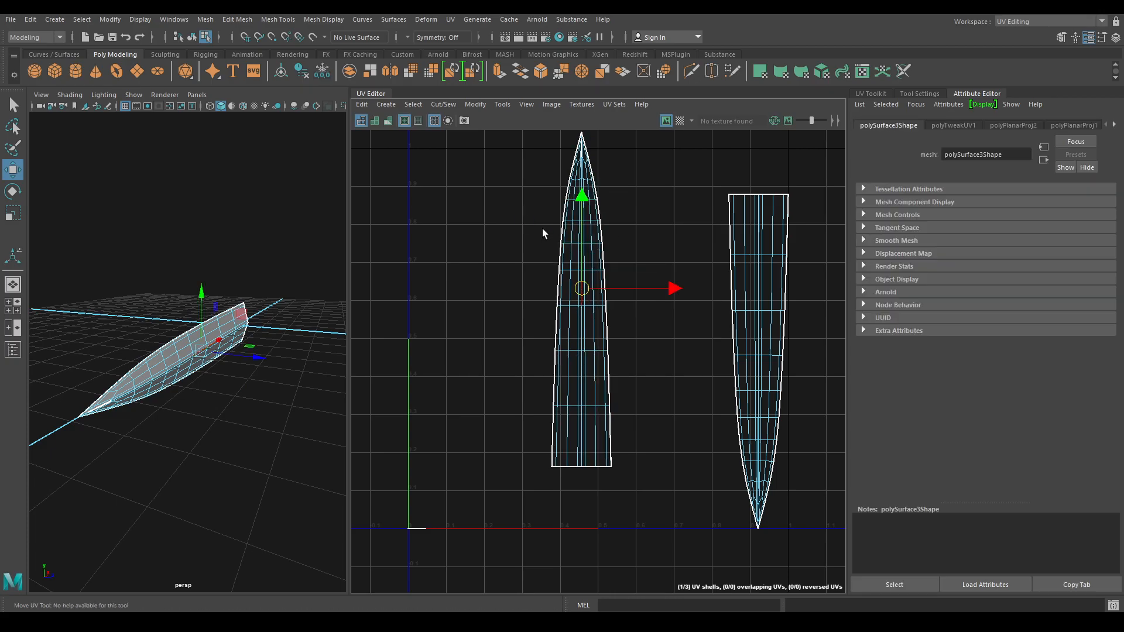
pyautogui.click(758, 300)
pyautogui.keyDown('shift'); pyautogui.moveTo(761, 237); pyautogui.dragTo(665, 224, button='right'); pyautogui.keyUp('shift')
pyautogui.press('e')
pyautogui.moveTo(770, 306); pyautogui.dragTo(723, 287, button='right')
pyautogui.click(744, 298)
pyautogui.moveTo(791, 440); pyautogui.dragTo(307, 448)
pyautogui.moveTo(767, 446); pyautogui.dragTo(547, 469)
# - Select both blade shells and Layout them side by side, then return to object mode
pyautogui.press('w')
pyautogui.moveTo(655, 345); pyautogui.dragTo(593, 324, button='right')
pyautogui.moveTo(511, 193); pyautogui.dragTo(788, 418)
pyautogui.keyDown('shift'); pyautogui.moveTo(754, 268); pyautogui.dragTo(609, 329, button='right'); pyautogui.keyUp('shift')
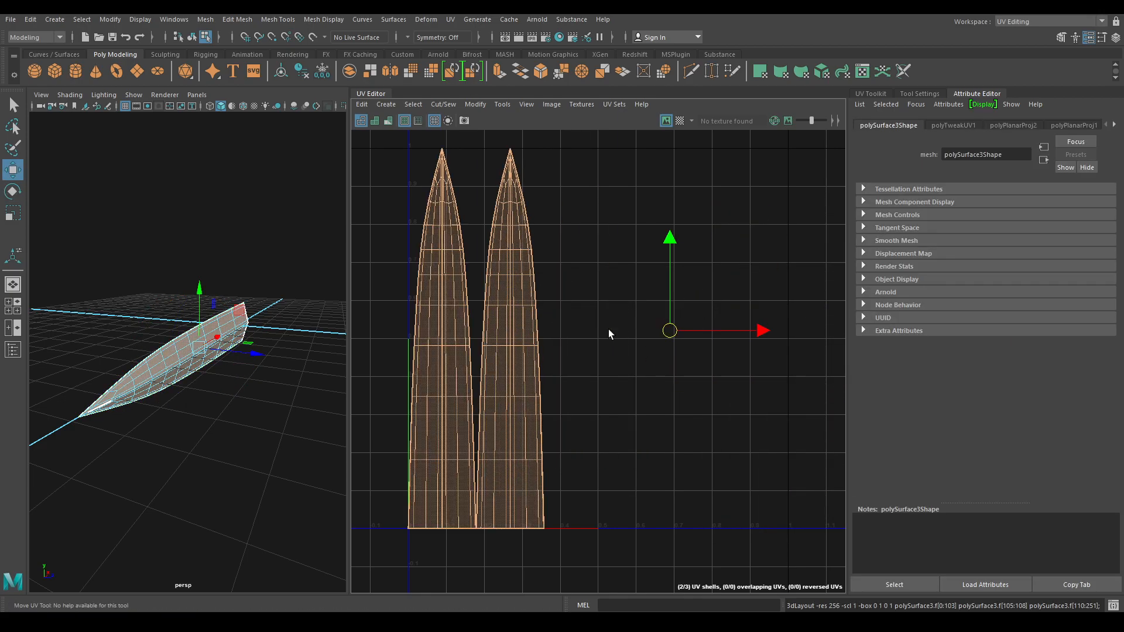
pyautogui.moveTo(159, 297); pyautogui.dragTo(228, 282, button='right')
pyautogui.click(291, 218)
pyautogui.keyDown('alt'); pyautogui.moveTo(258, 351); pyautogui.dragTo(59, 472); pyautogui.keyUp('alt')
pyautogui.scroll(3, 54, 423)
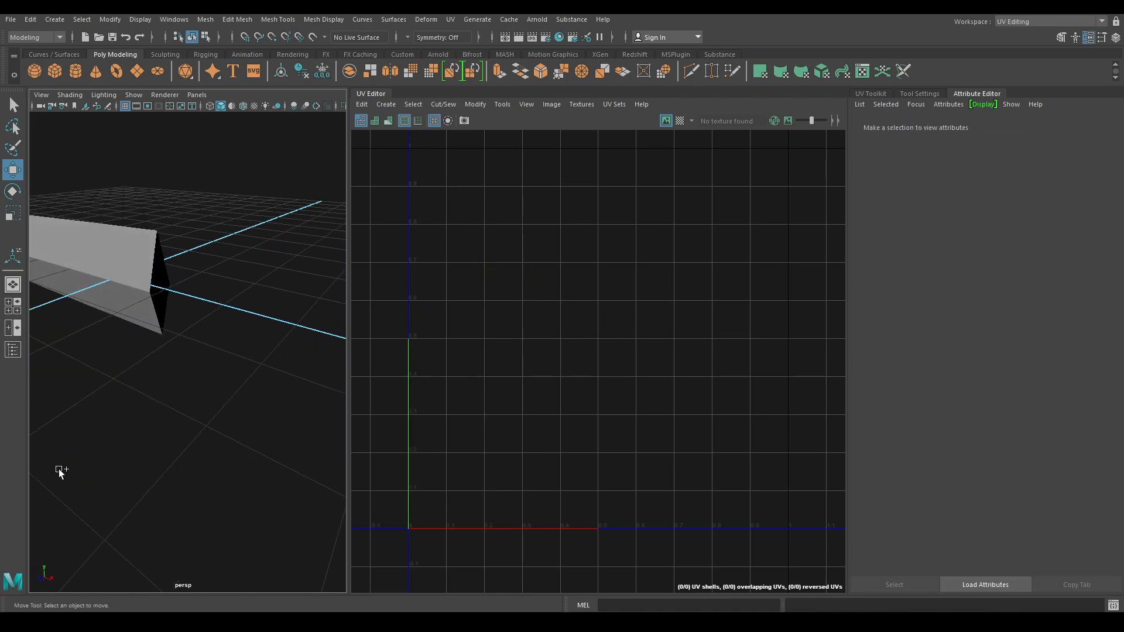
# - Unhide the knife, isolate the guard disc, and give it a camera-based UV projection
pyautogui.hotkey('ctrl', 'shift', 'h')
pyautogui.click(147, 302)
pyautogui.moveTo(133, 381)
pyautogui.keyDown('alt'); pyautogui.mouseDown()
pyautogui.moveTo(113, 388)
pyautogui.moveTo(123, 396)
pyautogui.mouseUp(); pyautogui.keyUp('alt')
pyautogui.hotkey('alt', 'h')
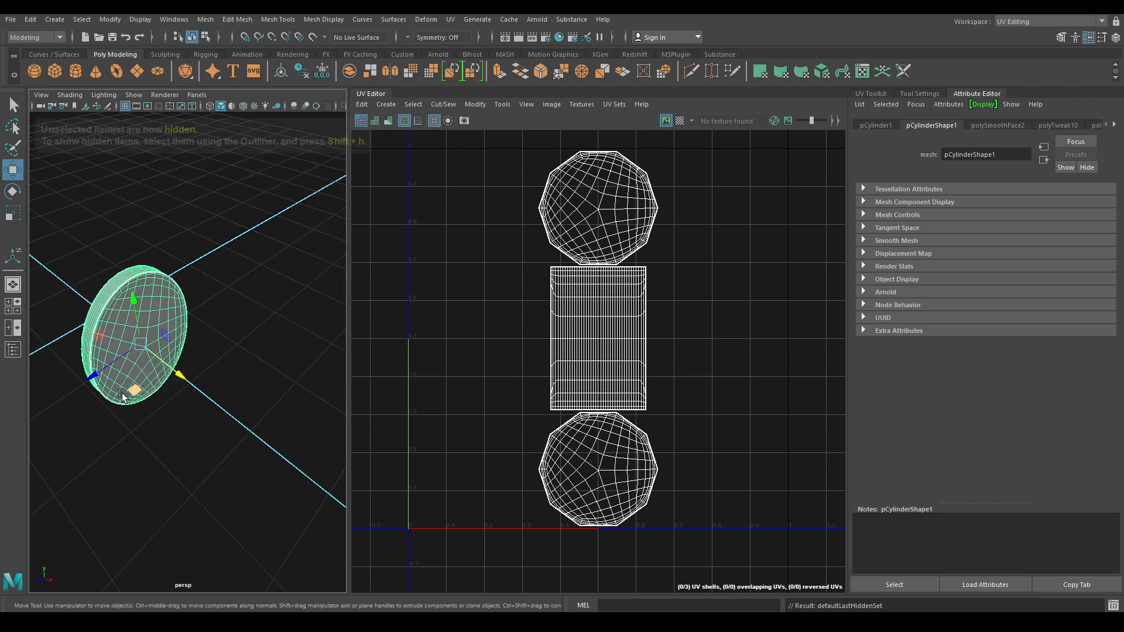
pyautogui.click(386, 103)
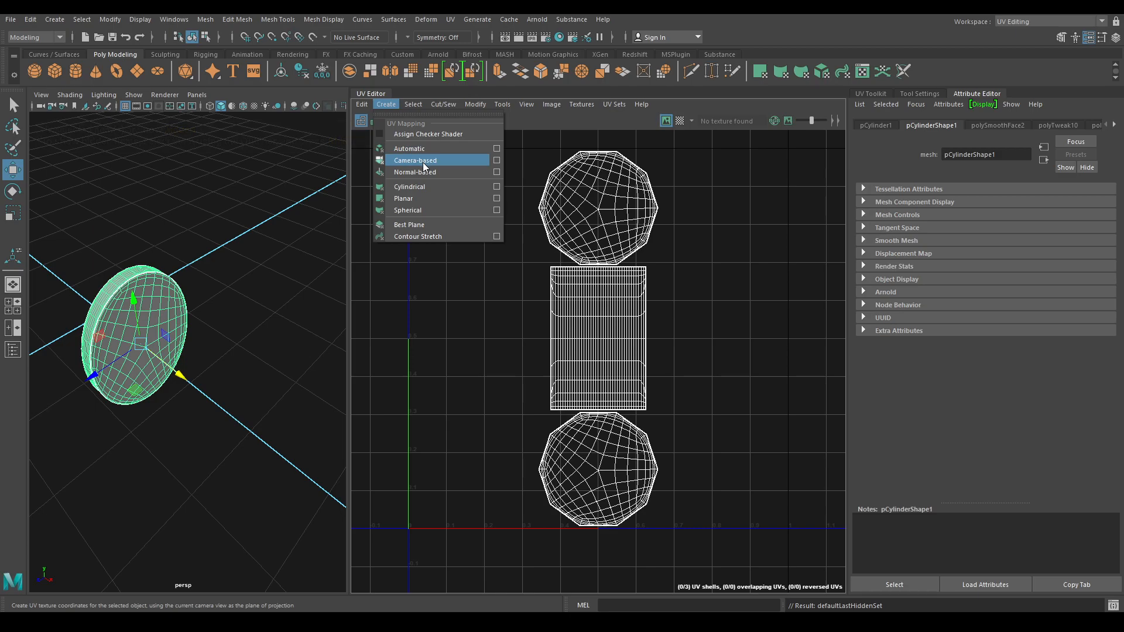
pyautogui.click(423, 163)
# - Select the edge loops around the guard's rim as the cut seam
pyautogui.scroll(5, 135, 334)
pyautogui.click(166, 225)
pyautogui.moveTo(170, 242); pyautogui.dragTo(165, 207, button='right')
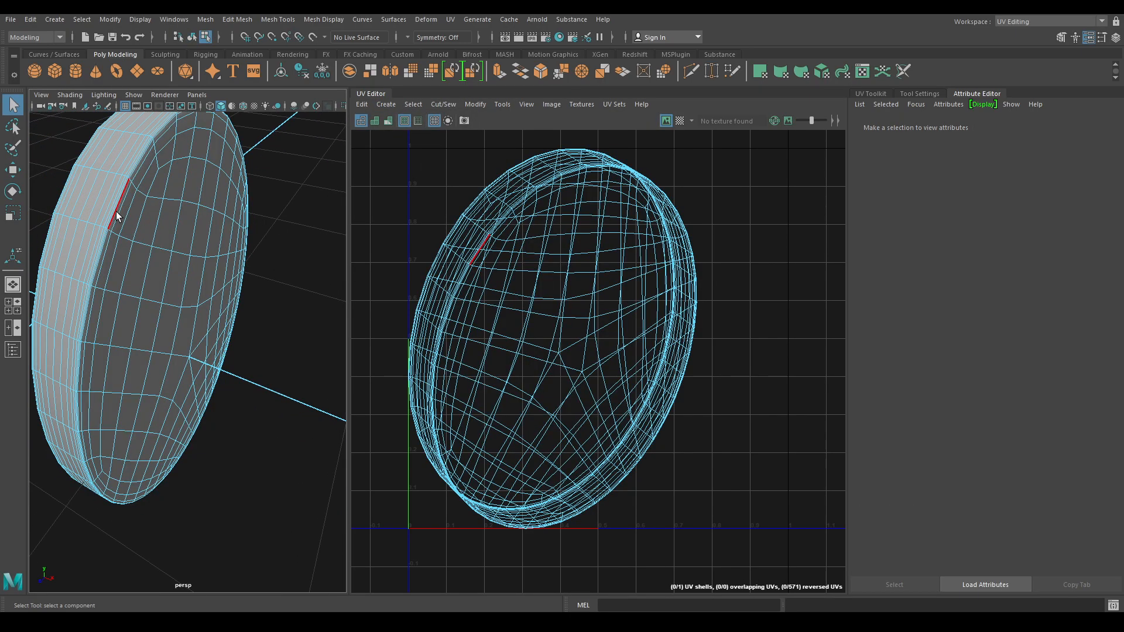
pyautogui.doubleClick(116, 216)
pyautogui.keyDown('alt'); pyautogui.moveTo(116, 215); pyautogui.dragTo(265, 231); pyautogui.keyUp('alt')
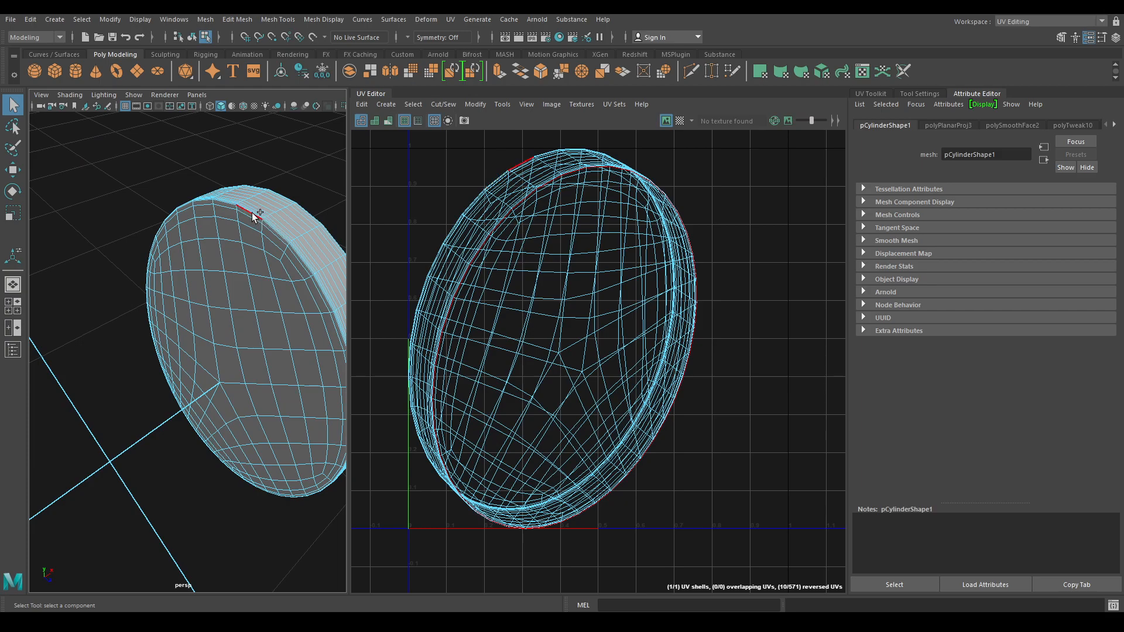
pyautogui.scroll(10, 253, 217)
pyautogui.click(200, 277)
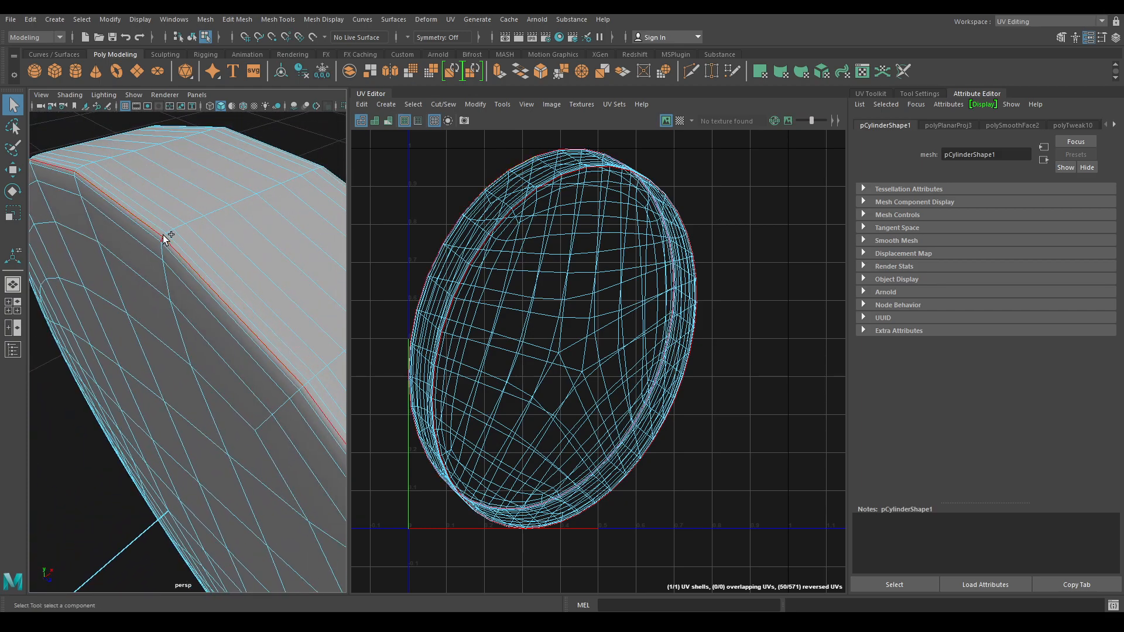
pyautogui.keyDown('alt'); pyautogui.moveTo(179, 234); pyautogui.dragTo(226, 259, button='middle'); pyautogui.keyUp('alt')
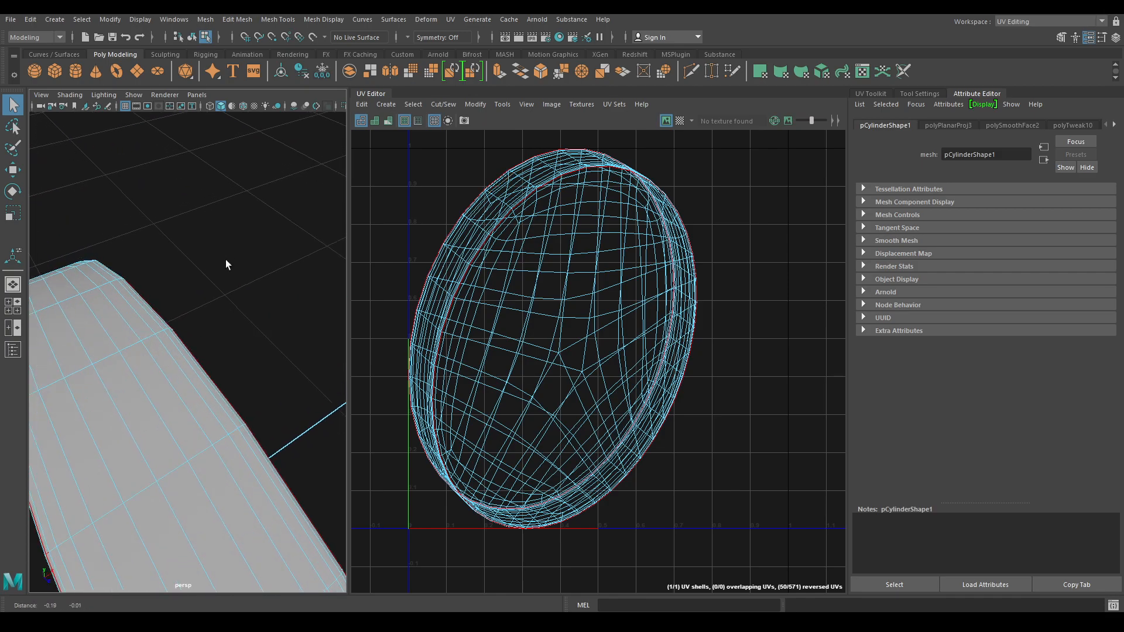
pyautogui.doubleClick(240, 426)
# - Cut the guard's UVs along the selected rim edges
pyautogui.press('f')
pyautogui.keyDown('alt'); pyautogui.moveTo(212, 425); pyautogui.dragTo(149, 278); pyautogui.keyUp('alt')
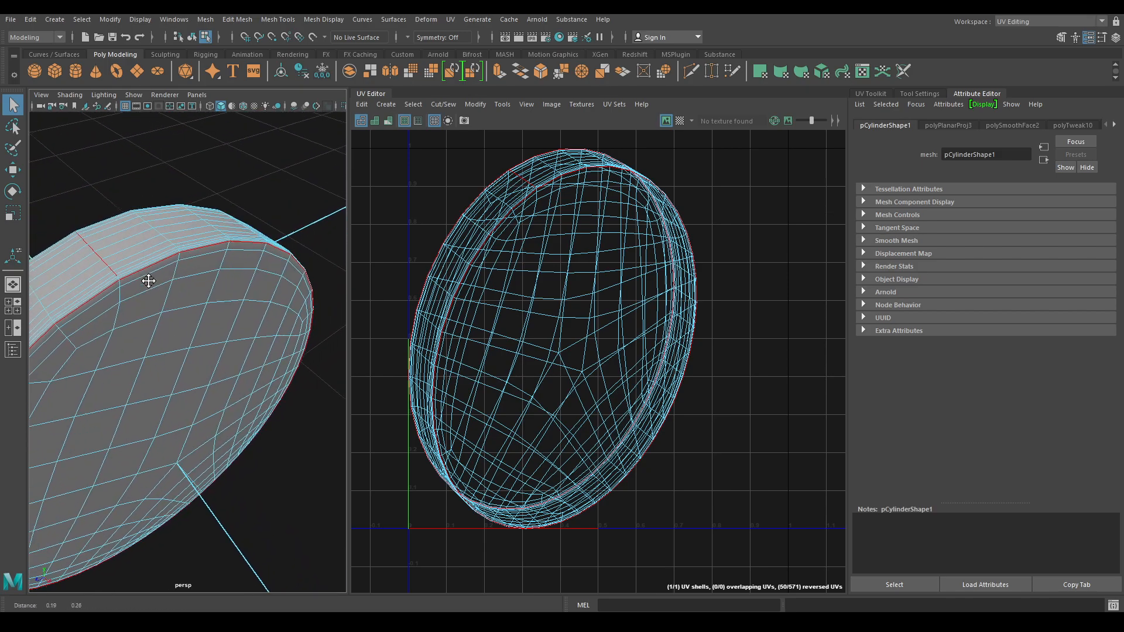
pyautogui.keyDown('alt'); pyautogui.moveTo(149, 278); pyautogui.dragTo(169, 316, button='right'); pyautogui.keyUp('alt')
pyautogui.keyDown('alt'); pyautogui.moveTo(169, 316); pyautogui.dragTo(197, 339, button='middle'); pyautogui.keyUp('alt')
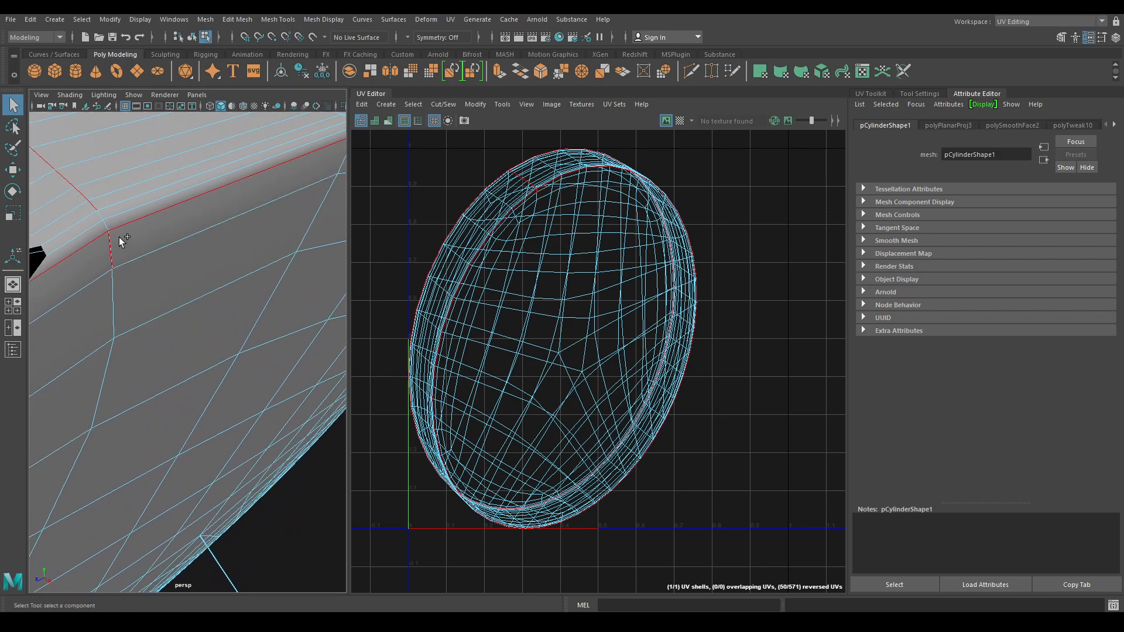
pyautogui.scroll(-10, 142, 268)
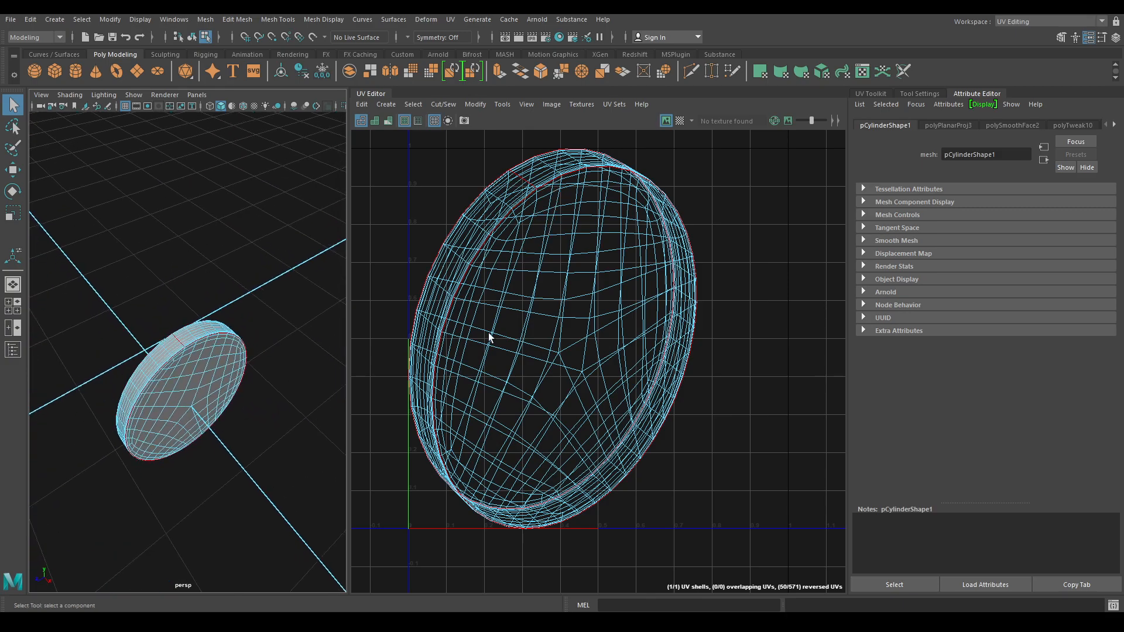
pyautogui.moveTo(624, 358); pyautogui.dragTo(626, 322, button='right')
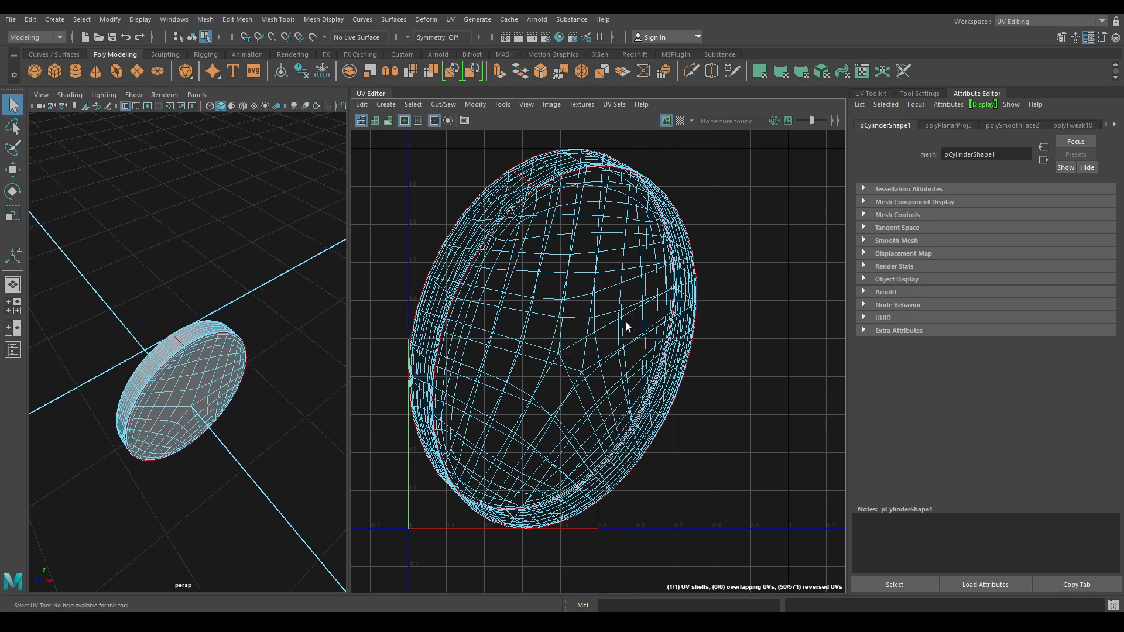
pyautogui.keyDown('shift'); pyautogui.moveTo(714, 217); pyautogui.dragTo(637, 211, button='right'); pyautogui.keyUp('shift')
pyautogui.press('w')
# - Orient the rim strip shell vertically to one of its edges with Orient Shell to Edges
pyautogui.moveTo(415, 136); pyautogui.dragTo(811, 496)
pyautogui.keyDown('shift'); pyautogui.moveTo(676, 225); pyautogui.dragTo(605, 231, button='right'); pyautogui.keyUp('shift')
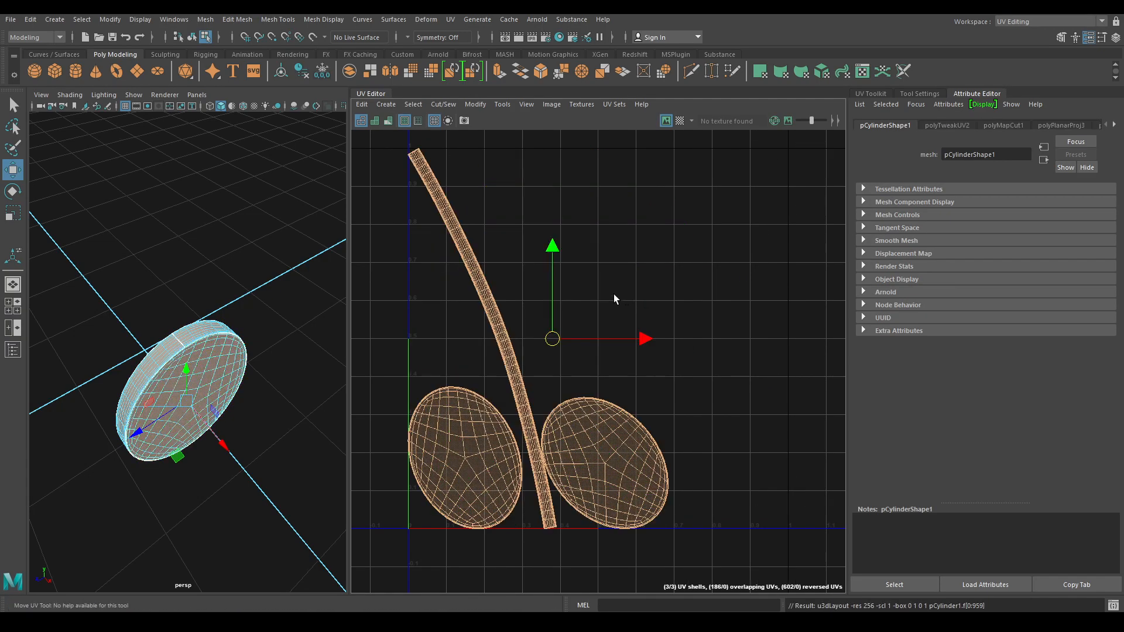
pyautogui.press('f')
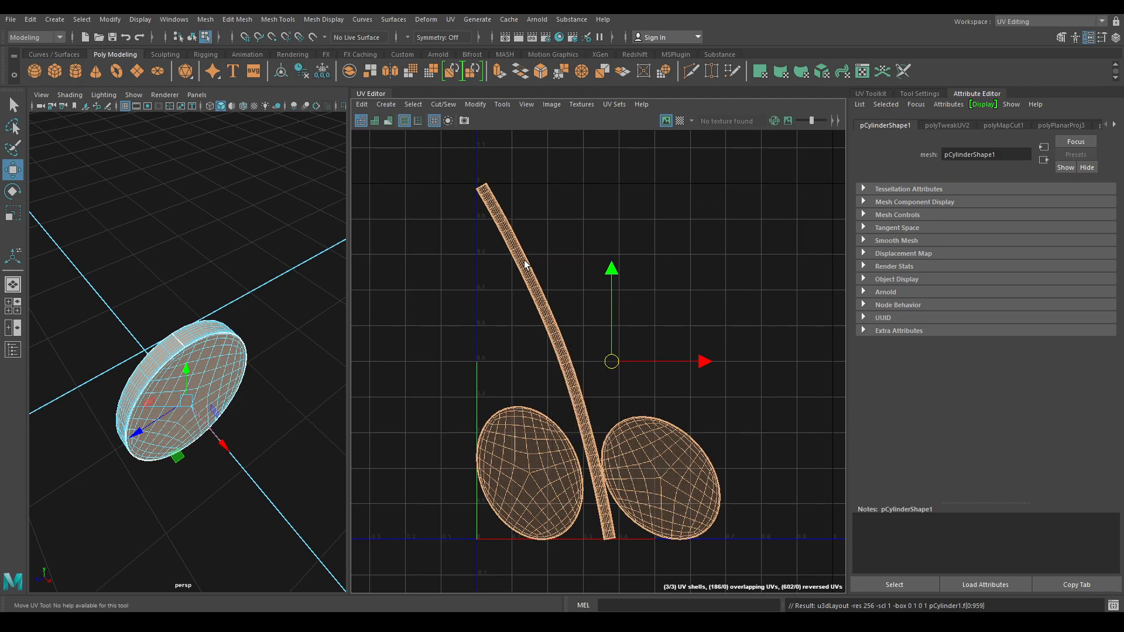
pyautogui.click(547, 265)
pyautogui.click(533, 277)
pyautogui.moveTo(547, 263); pyautogui.dragTo(547, 232, button='right')
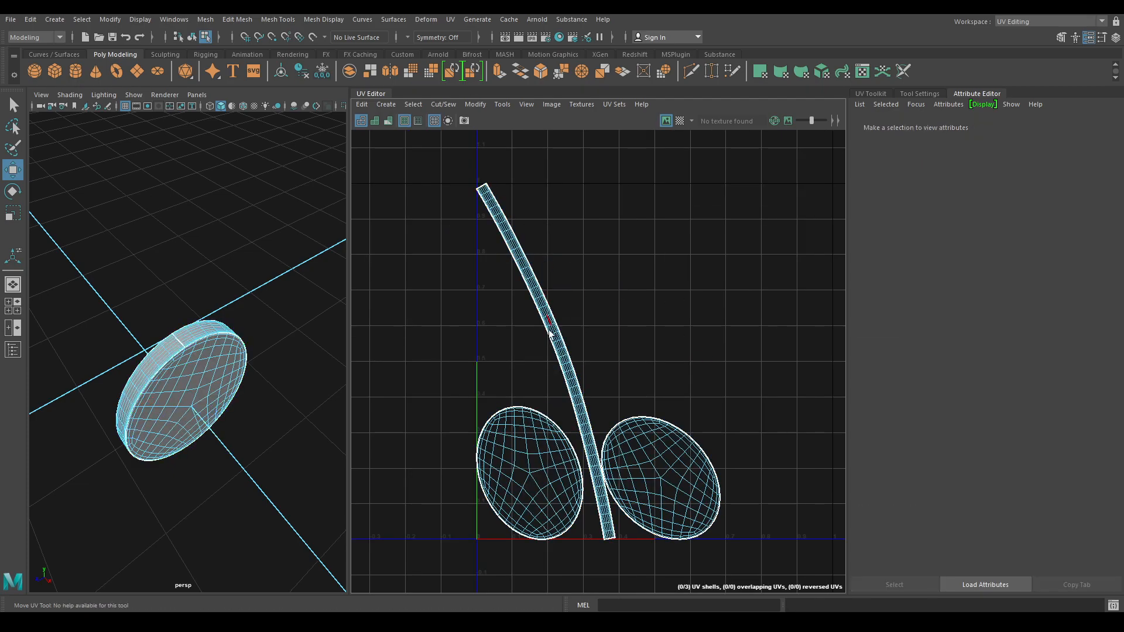
pyautogui.click(554, 332)
pyautogui.keyDown('shift'); pyautogui.rightClick(595, 225); pyautogui.keyUp('shift')
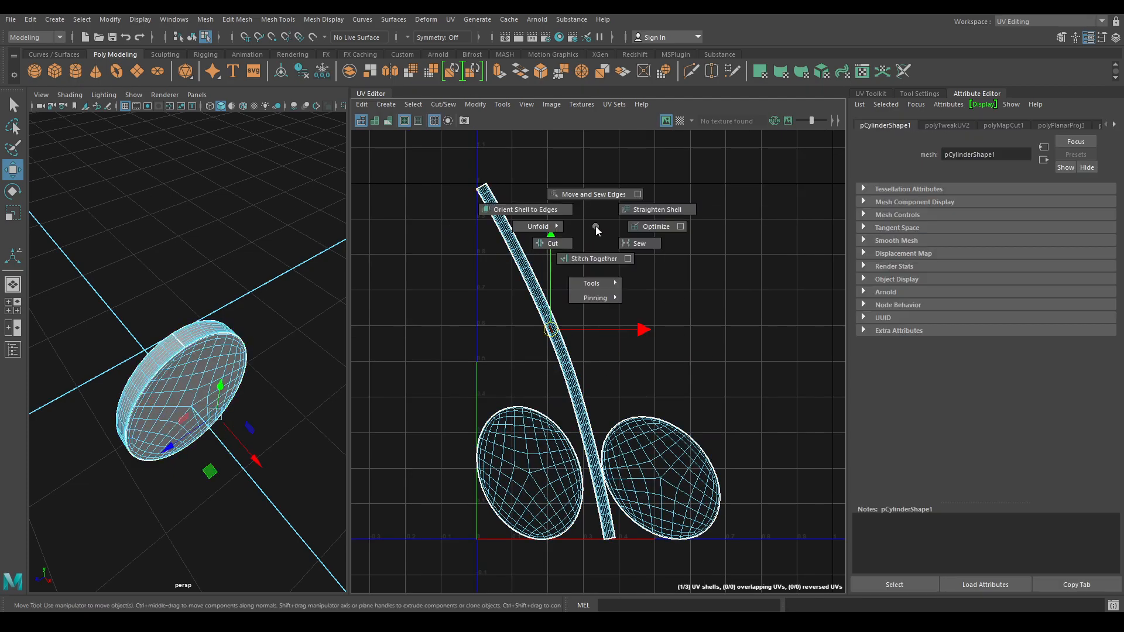
pyautogui.click(487, 223)
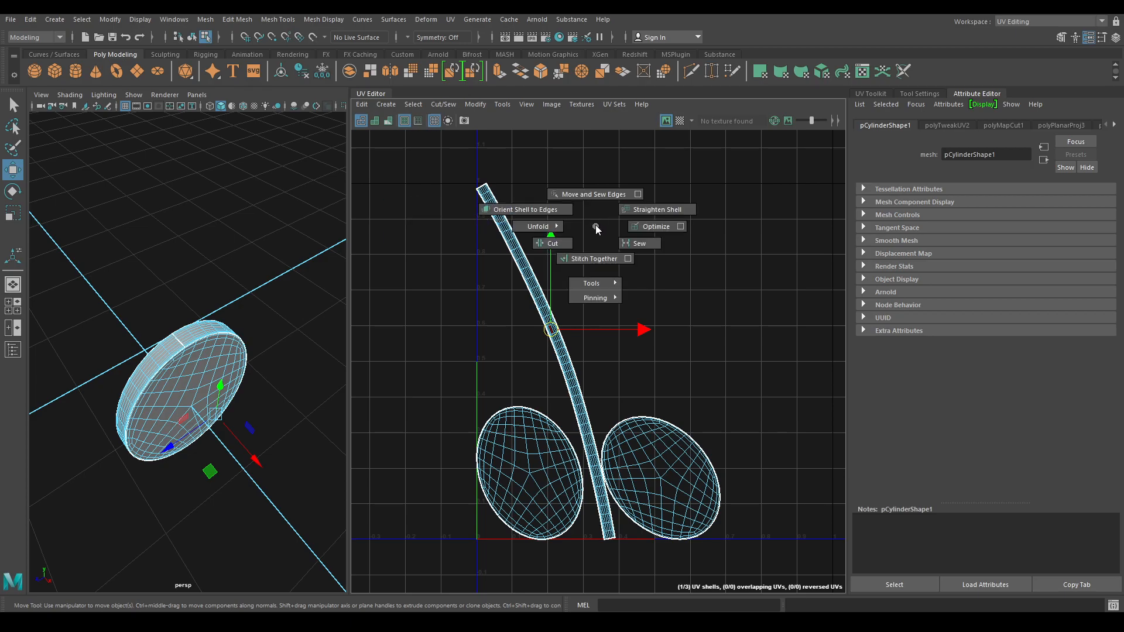
pyautogui.keyDown('shift'); pyautogui.moveTo(596, 229); pyautogui.dragTo(544, 211, button='right'); pyautogui.keyUp('shift')
# - Straighten the UVs of the rim strip shell
pyautogui.click(647, 248)
pyautogui.rightClick(622, 273)
pyautogui.click(570, 253)
pyautogui.click(566, 283)
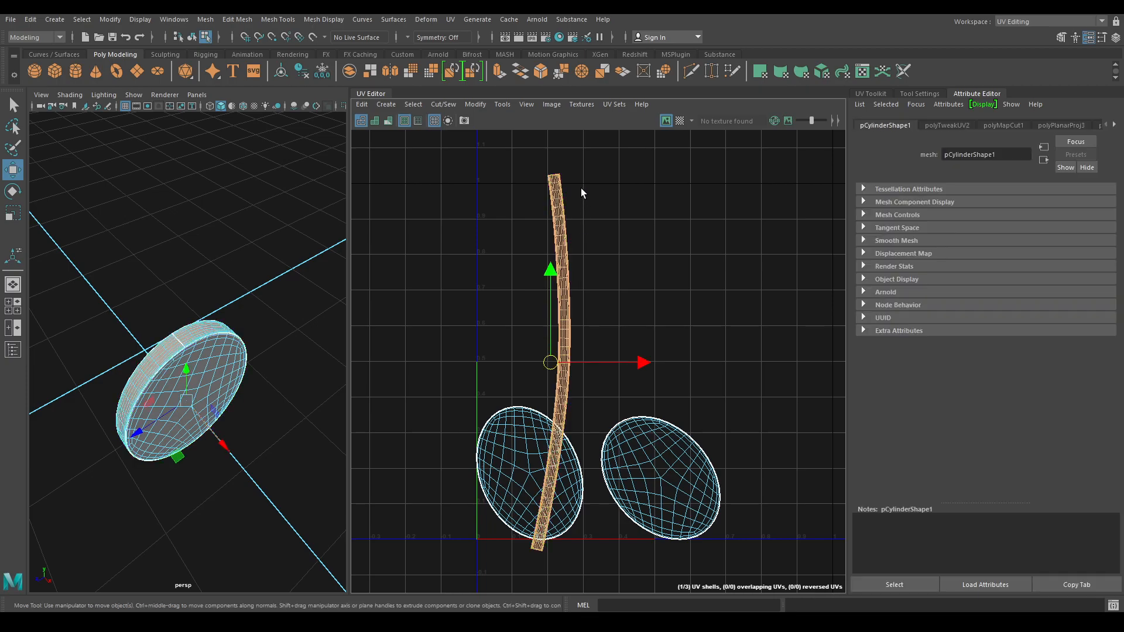
pyautogui.keyDown('shift'); pyautogui.rightClick(580, 188); pyautogui.keyUp('shift')
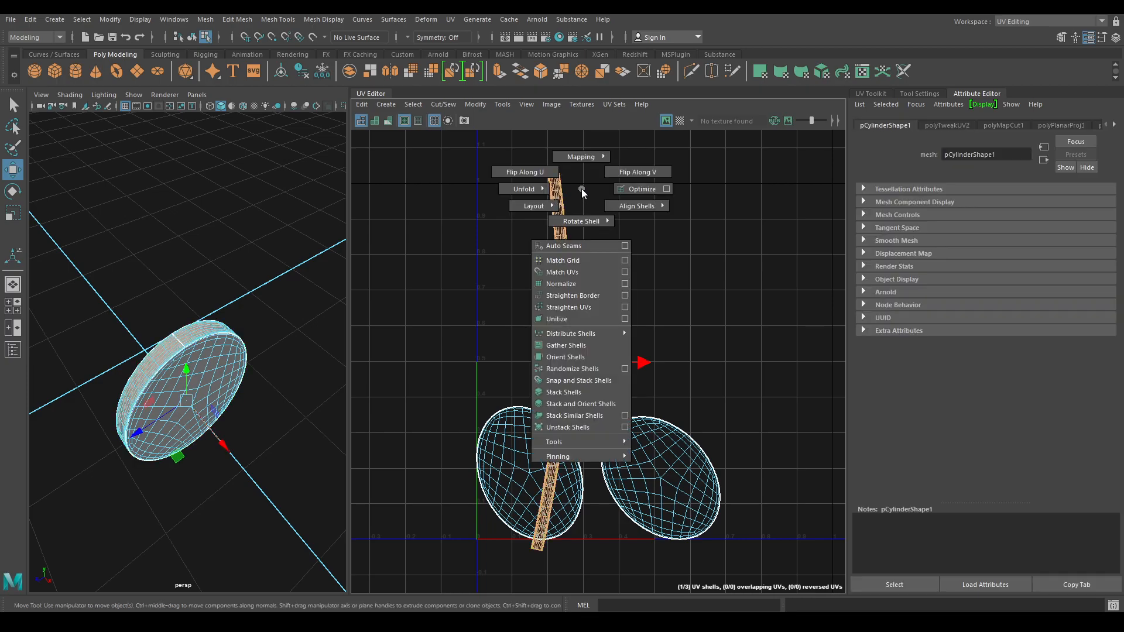
pyautogui.click(593, 308)
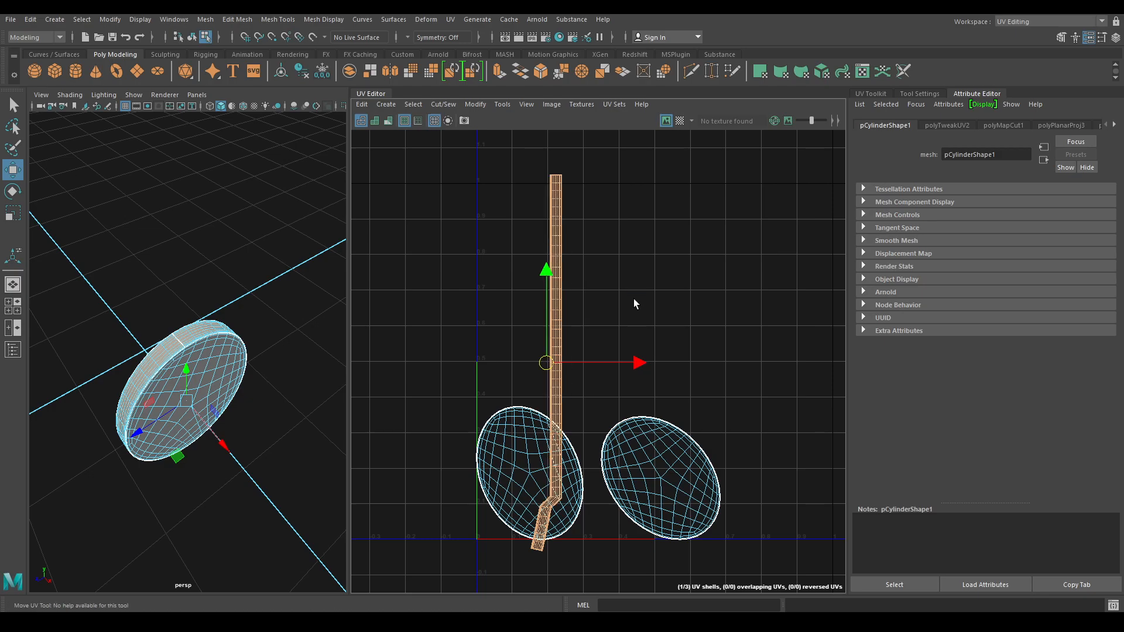
# - Move the strip shell up, clear of the two oval shells
pyautogui.click(634, 299)
pyautogui.moveTo(624, 213); pyautogui.dragTo(534, 199, button='right')
pyautogui.moveTo(585, 246); pyautogui.dragTo(540, 223, button='right')
pyautogui.click(556, 281)
pyautogui.moveTo(543, 361); pyautogui.dragTo(560, 202)
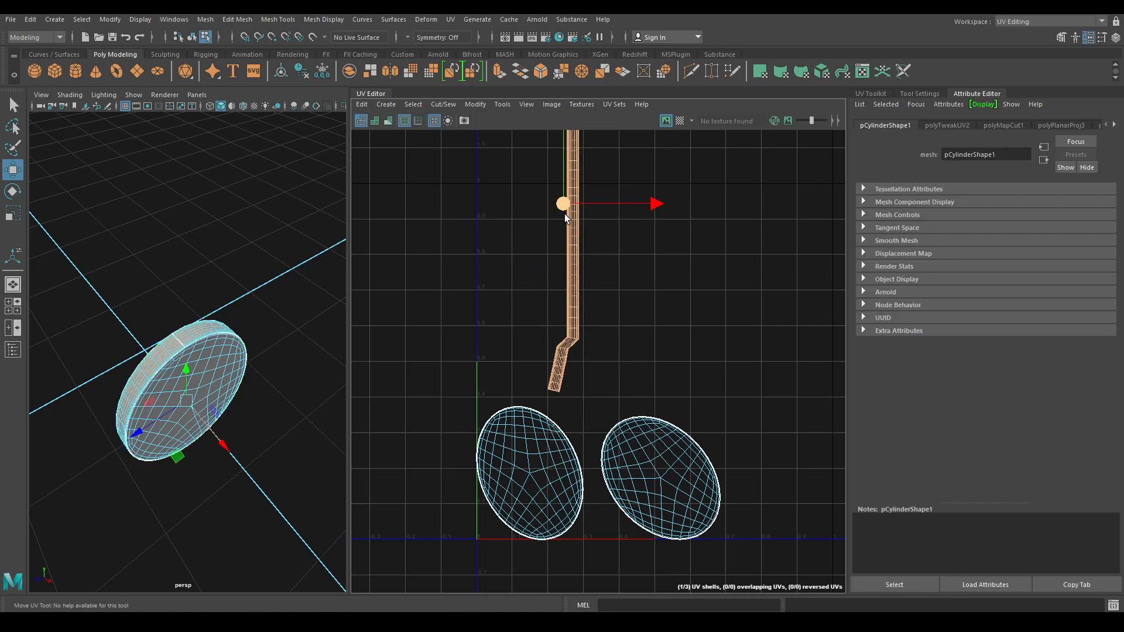
pyautogui.scroll(6, 607, 251)
# - Slide the UVs of the strip's bent lower end to the right
pyautogui.moveTo(620, 285); pyautogui.dragTo(664, 291, button='right')
pyautogui.moveTo(458, 283); pyautogui.dragTo(569, 432)
pyautogui.moveTo(596, 351); pyautogui.dragTo(623, 354)
pyautogui.keyDown('ctrl'); pyautogui.moveTo(515, 280); pyautogui.dragTo(594, 310); pyautogui.keyUp('ctrl')
pyautogui.moveTo(619, 363); pyautogui.dragTo(625, 363)
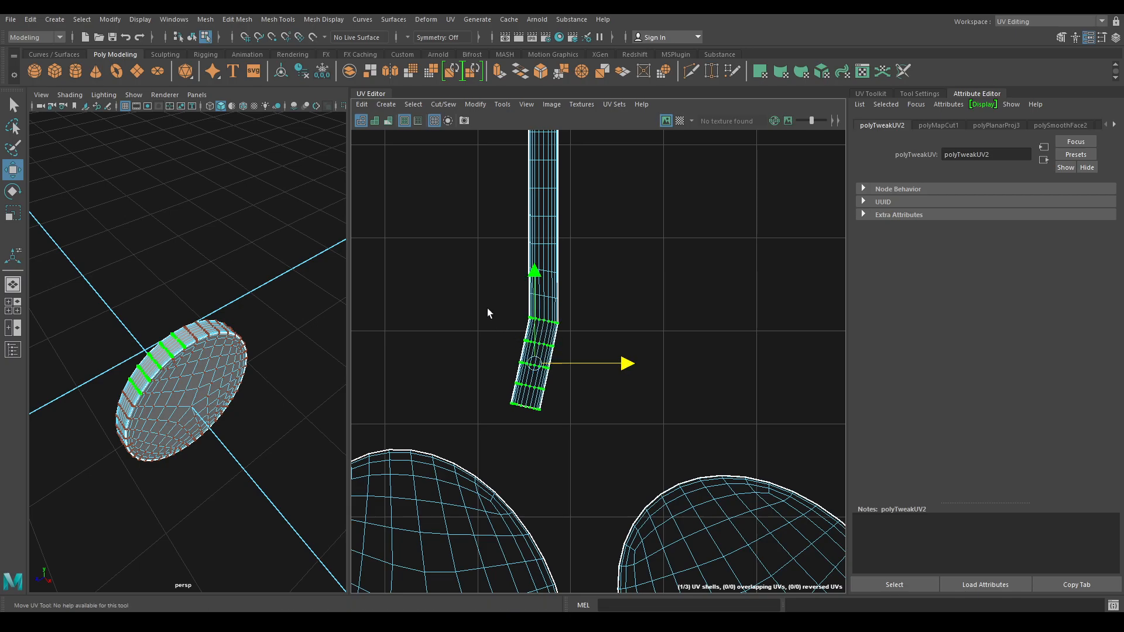
pyautogui.keyDown('ctrl'); pyautogui.moveTo(592, 328); pyautogui.dragTo(593, 328); pyautogui.keyUp('ctrl')
# - Line the remaining lower UV rows up with the rest of the strip
pyautogui.click(627, 373)
pyautogui.hotkey('ctrl', 'z')
pyautogui.moveTo(625, 373); pyautogui.dragTo(628, 375)
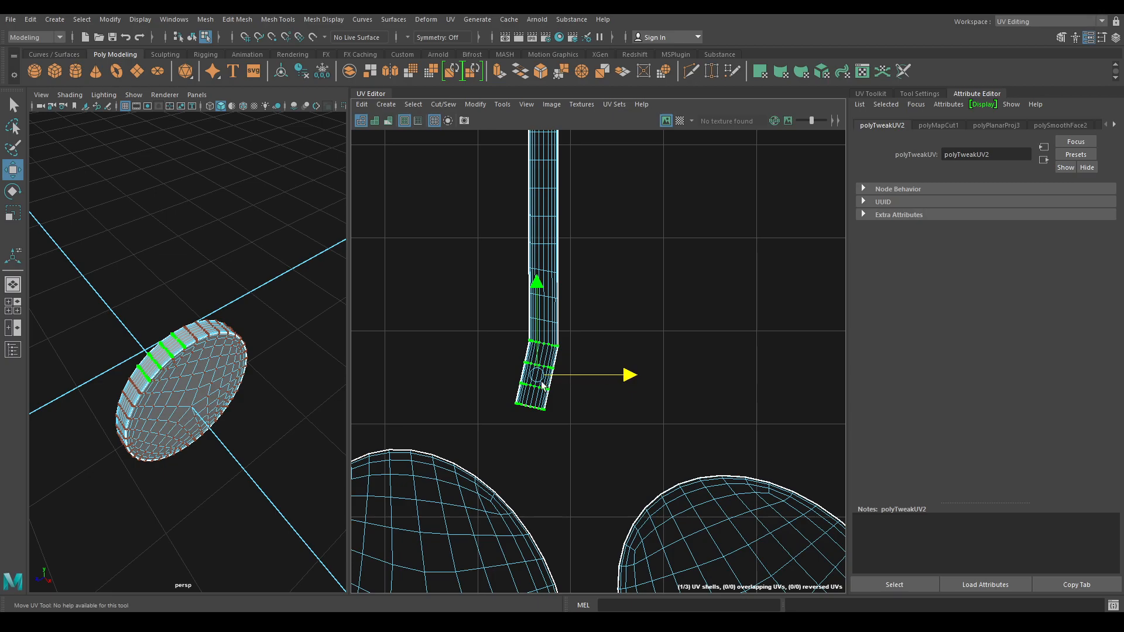
pyautogui.keyDown('ctrl'); pyautogui.moveTo(573, 346); pyautogui.dragTo(576, 352); pyautogui.keyUp('ctrl')
pyautogui.moveTo(629, 386); pyautogui.dragTo(633, 386)
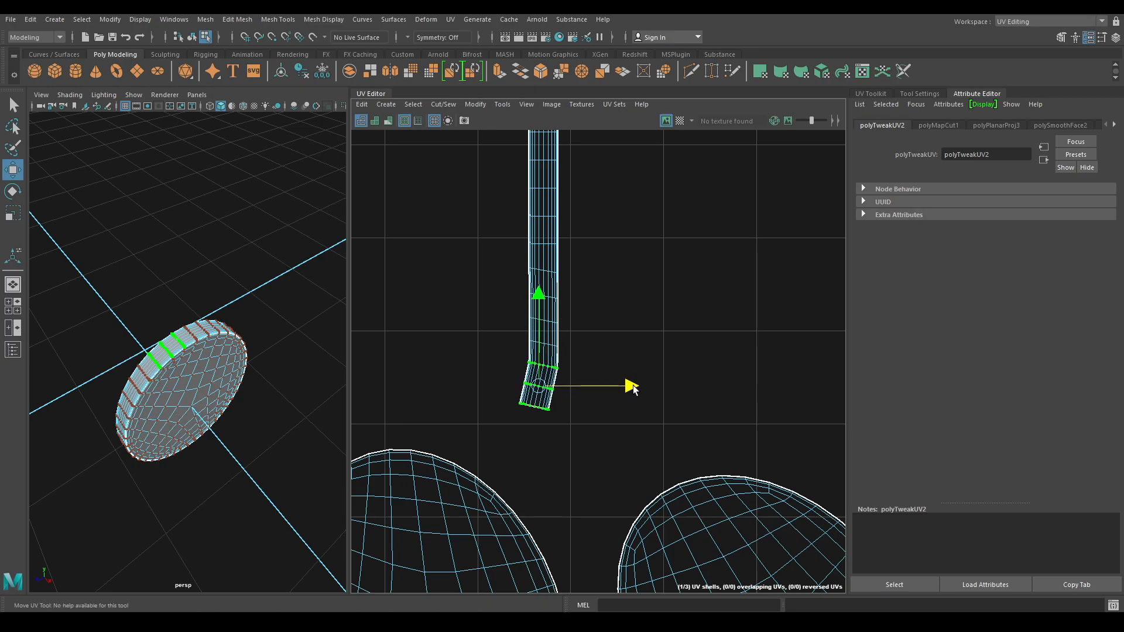
pyautogui.keyDown('ctrl'); pyautogui.moveTo(525, 329); pyautogui.dragTo(635, 397); pyautogui.keyUp('ctrl')
pyautogui.keyDown('ctrl'); pyautogui.moveTo(518, 371); pyautogui.dragTo(637, 405); pyautogui.keyUp('ctrl')
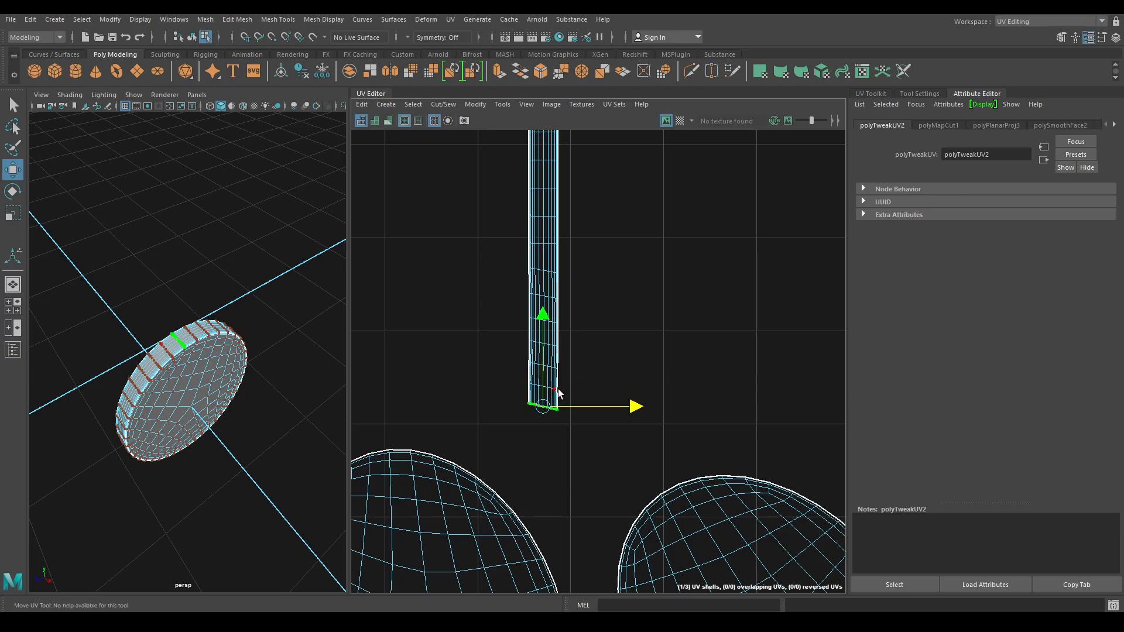
# - Run Layout on all three guard shells together
pyautogui.keyDown('alt'); pyautogui.moveTo(611, 423); pyautogui.dragTo(592, 205, button='right'); pyautogui.keyUp('alt')
pyautogui.moveTo(616, 273); pyautogui.dragTo(556, 254, button='right')
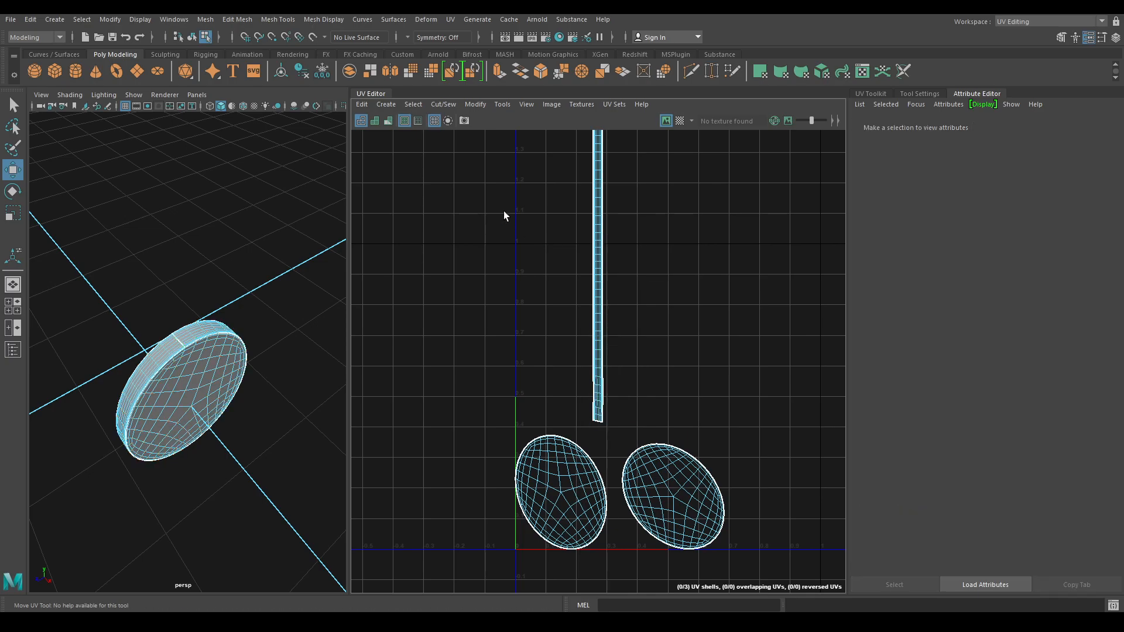
pyautogui.moveTo(457, 175); pyautogui.dragTo(804, 461)
pyautogui.keyDown('shift'); pyautogui.moveTo(729, 216); pyautogui.dragTo(597, 275, button='right'); pyautogui.keyUp('shift')
pyautogui.scroll(6, 690, 409)
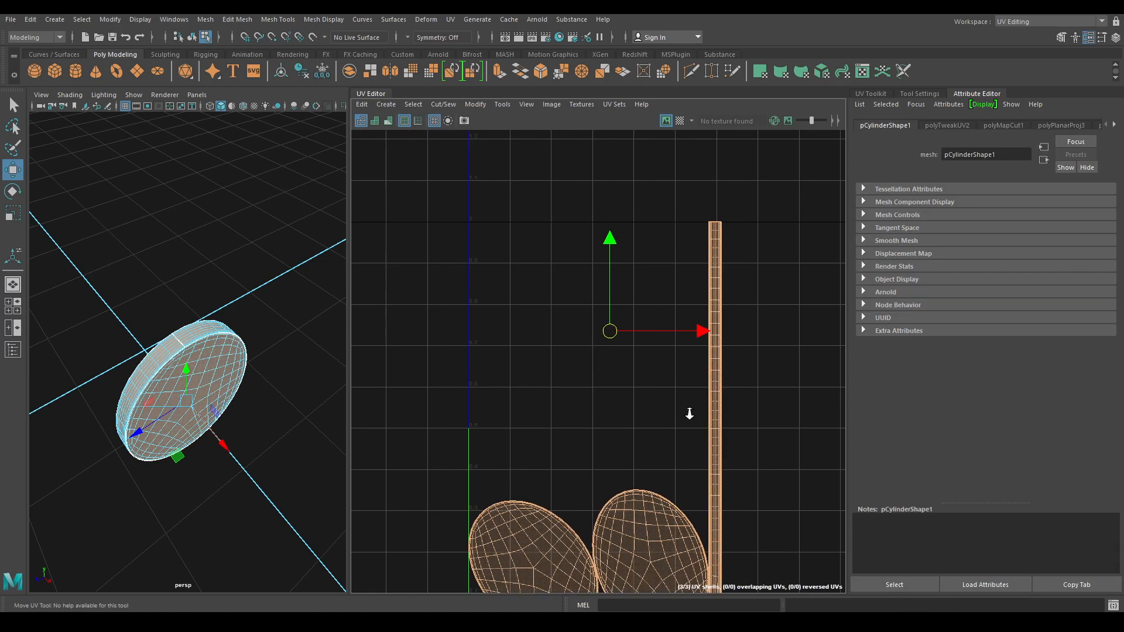
pyautogui.scroll(-1, 679, 293)
# - Rotate the left and right oval shells upright
pyautogui.keyDown('alt'); pyautogui.moveTo(678, 268); pyautogui.dragTo(750, 238, button='middle'); pyautogui.keyUp('alt')
pyautogui.moveTo(657, 265); pyautogui.dragTo(597, 248, button='right')
pyautogui.click(540, 359)
pyautogui.press('e')
pyautogui.moveTo(591, 432); pyautogui.dragTo(530, 465)
pyautogui.click(759, 414)
pyautogui.moveTo(759, 415); pyautogui.dragTo(746, 465)
pyautogui.press('w')
pyautogui.scroll(-4, 745, 465)
# - Pack the three guard shells into a tidy final layout
pyautogui.moveTo(705, 311); pyautogui.dragTo(647, 261, button='right')
pyautogui.moveTo(635, 258); pyautogui.dragTo(810, 413)
pyautogui.keyDown('shift'); pyautogui.rightClick(713, 223); pyautogui.keyUp('shift')
pyautogui.keyDown('shift'); pyautogui.moveTo(714, 224); pyautogui.dragTo(601, 267, button='right'); pyautogui.keyUp('shift')
# - Show the whole knife again and isolate the handle cylinder
pyautogui.moveTo(93, 298); pyautogui.dragTo(209, 248, button='right')
pyautogui.click(223, 237)
pyautogui.hotkey('ctrl', '1')
pyautogui.keyDown('alt'); pyautogui.moveTo(234, 381); pyautogui.dragTo(161, 258); pyautogui.keyUp('alt')
pyautogui.click(227, 370)
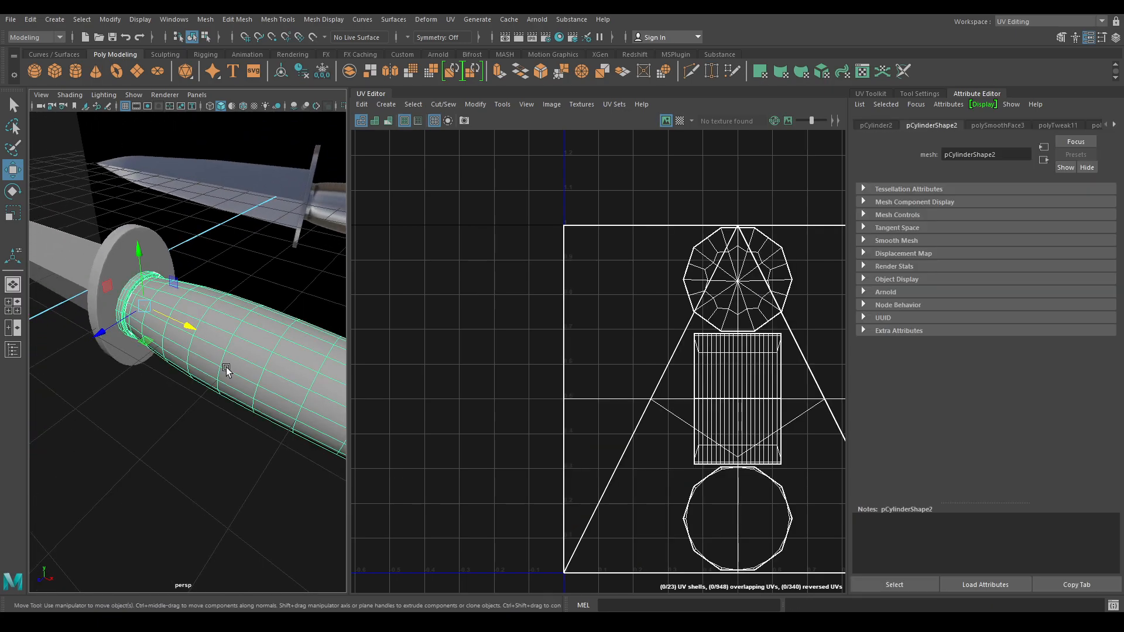
pyautogui.hotkey('alt', 'h')
# - Project fresh UVs onto the handle cylinder
pyautogui.keyDown('alt'); pyautogui.moveTo(190, 321); pyautogui.dragTo(275, 275); pyautogui.keyUp('alt')
pyautogui.click(391, 103)
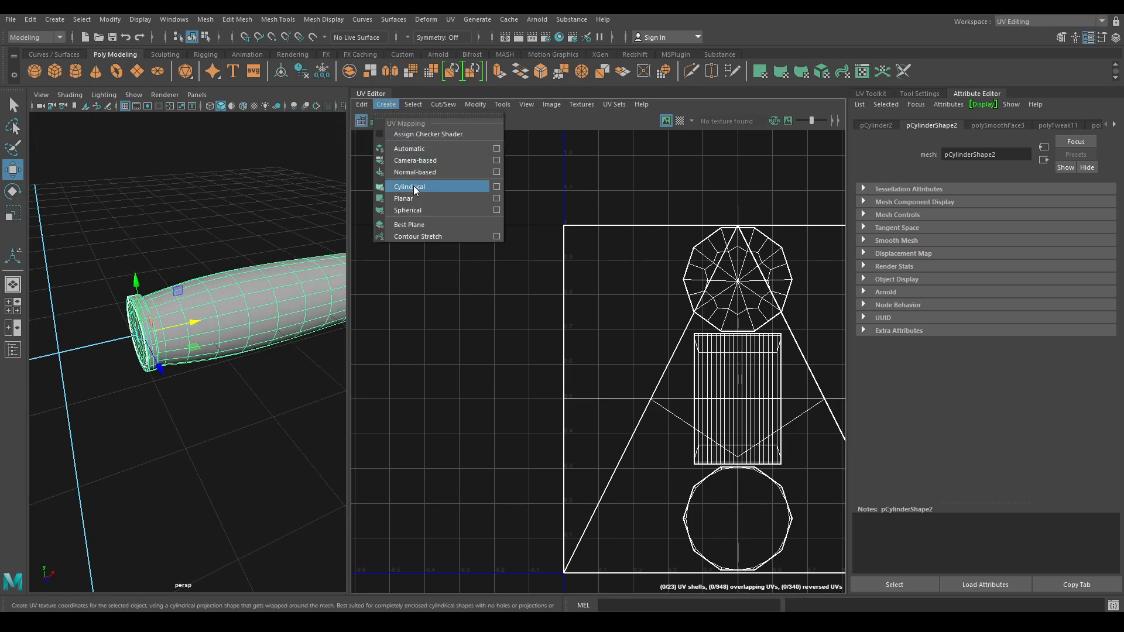
pyautogui.click(417, 161)
pyautogui.scroll(5, 251, 371)
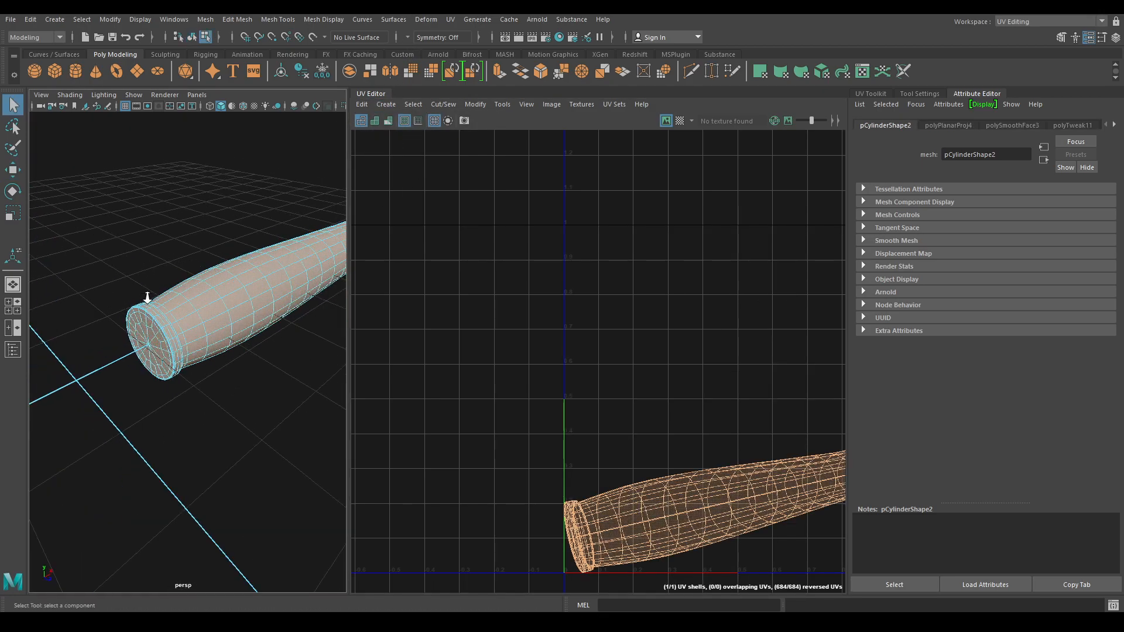
# - Select the handle end cap's rim edge loop plus the next rim loop
pyautogui.click(213, 269)
pyautogui.moveTo(212, 269); pyautogui.dragTo(196, 202, button='right')
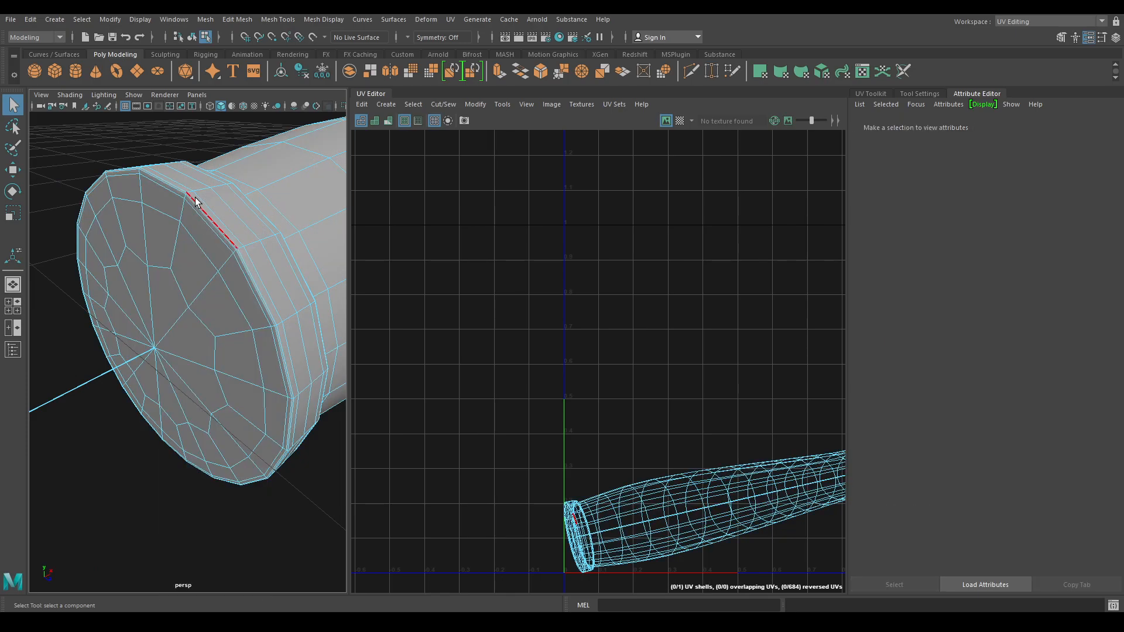
pyautogui.doubleClick(177, 192)
pyautogui.keyDown('alt'); pyautogui.moveTo(195, 236); pyautogui.dragTo(126, 230); pyautogui.keyUp('alt')
pyautogui.keyDown('alt'); pyautogui.moveTo(125, 230); pyautogui.dragTo(213, 349, button='middle'); pyautogui.keyUp('alt')
pyautogui.scroll(-5, 185, 339)
pyautogui.keyDown('shift'); pyautogui.doubleClick(149, 262); pyautogui.keyUp('shift')
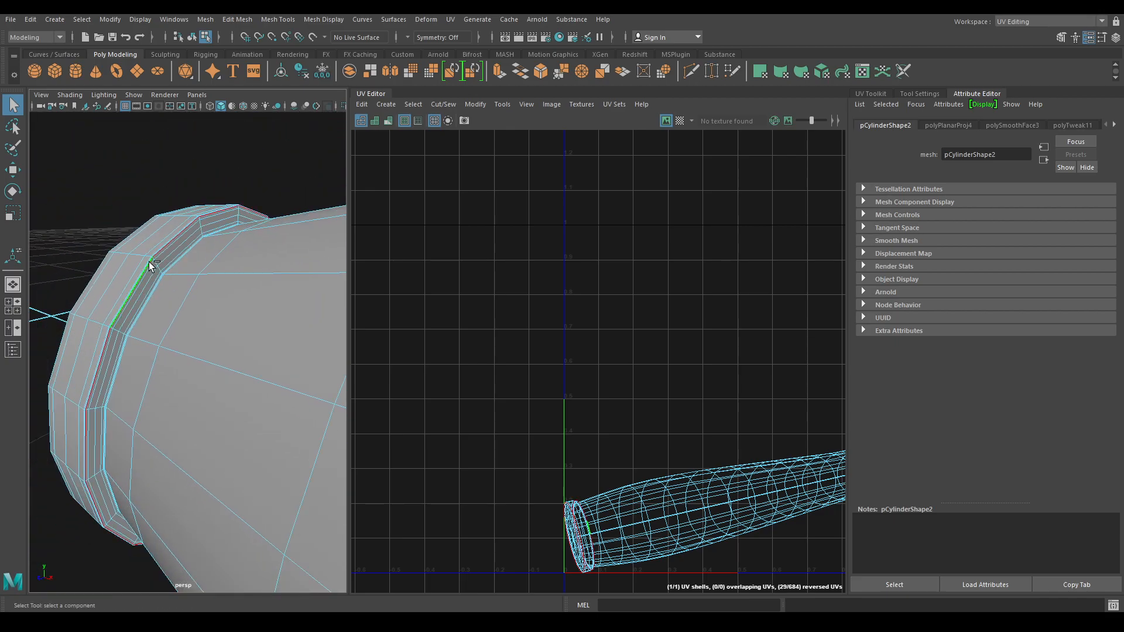
# - Add two more rim edge loops of the handle to the seam selection
pyautogui.keyDown('alt'); pyautogui.moveTo(163, 277); pyautogui.dragTo(209, 336, button='right'); pyautogui.keyUp('alt')
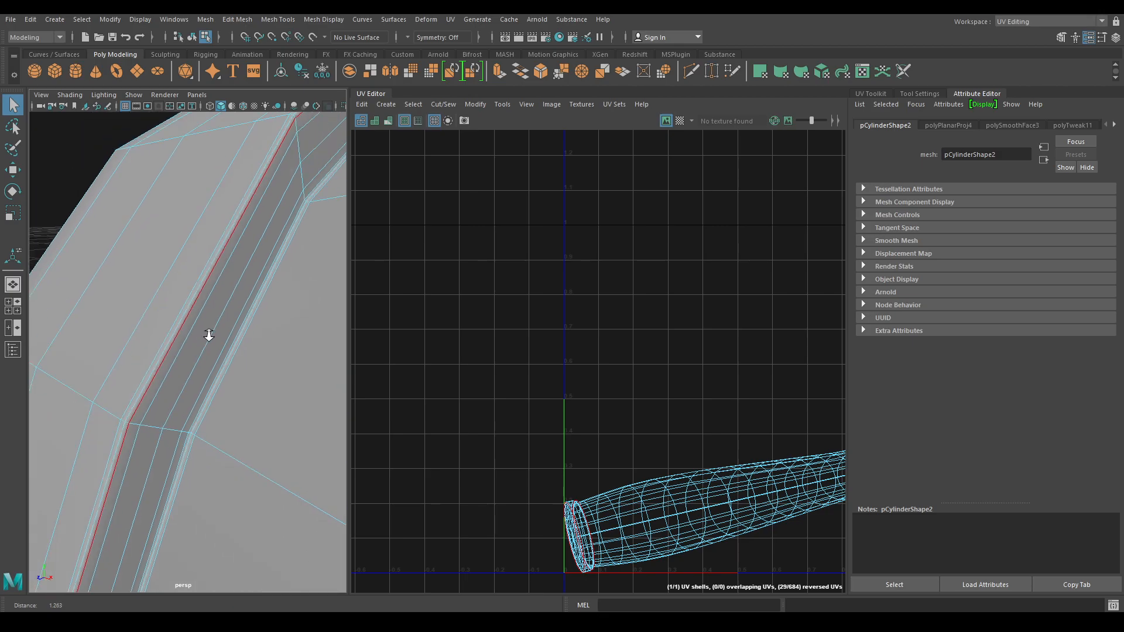
pyautogui.keyDown('shift'); pyautogui.doubleClick(227, 358); pyautogui.keyUp('shift')
pyautogui.keyDown('alt'); pyautogui.moveTo(223, 360); pyautogui.dragTo(203, 344); pyautogui.keyUp('alt')
pyautogui.keyDown('shift'); pyautogui.doubleClick(207, 217); pyautogui.keyUp('shift')
pyautogui.scroll(4, 131, 381)
pyautogui.keyDown('alt'); pyautogui.moveTo(130, 381); pyautogui.dragTo(182, 449); pyautogui.keyUp('alt')
pyautogui.scroll(2, 183, 448)
pyautogui.scroll(3, 183, 449)
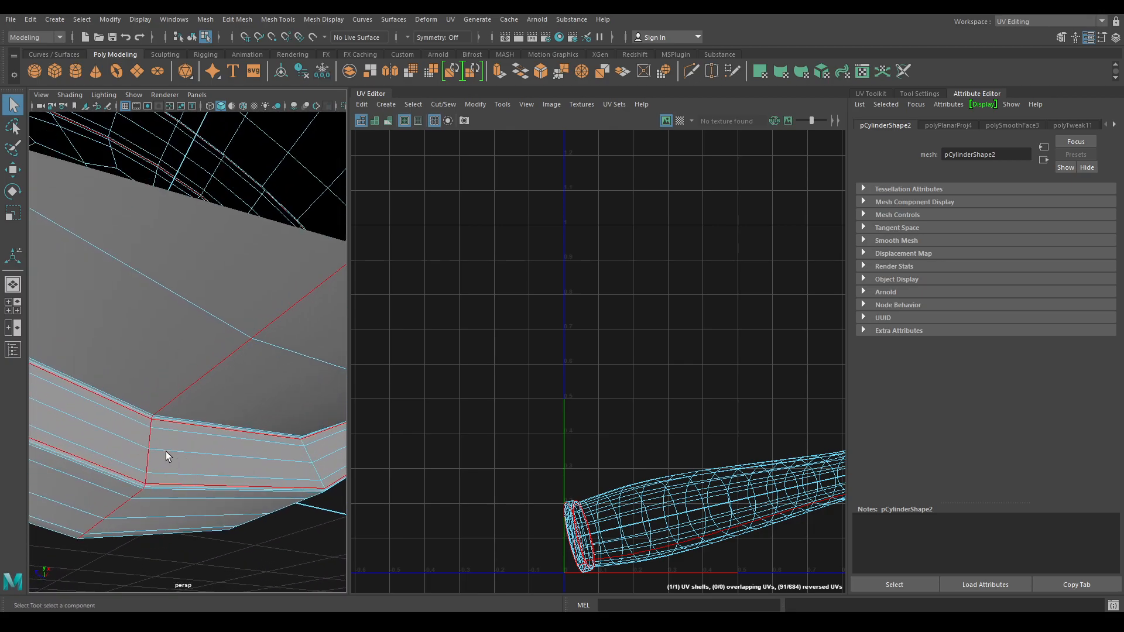
# - Deselect the short vertical rim edges, the cap edges and a stray rim edge
pyautogui.keyDown('ctrl'); pyautogui.moveTo(160, 467); pyautogui.dragTo(162, 473); pyautogui.keyUp('ctrl')
pyautogui.scroll(2, 161, 420)
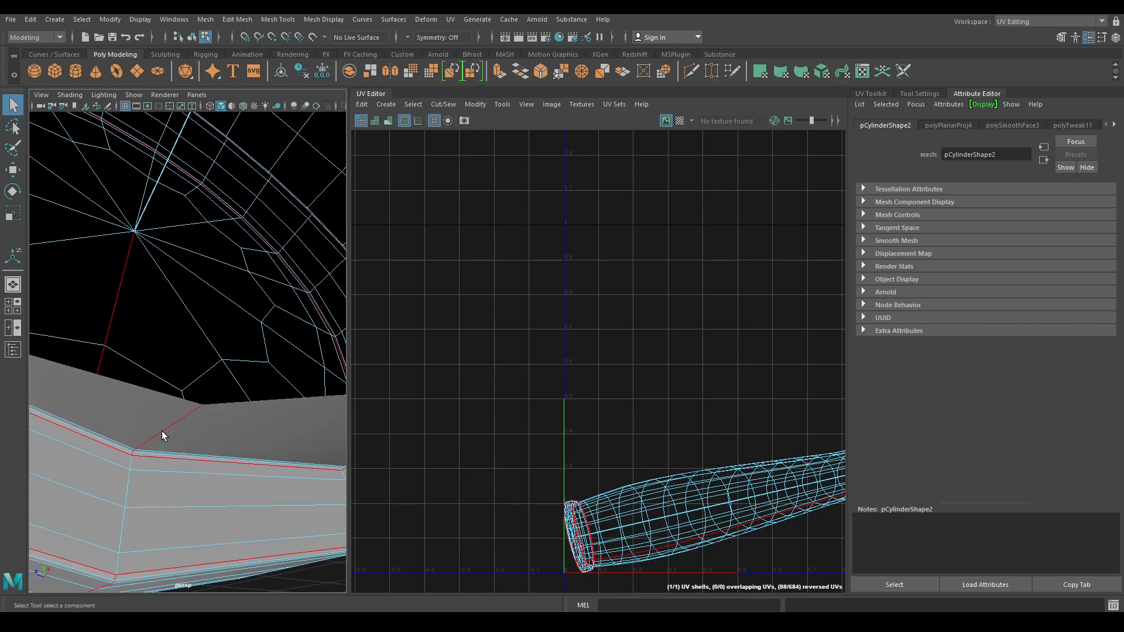
pyautogui.scroll(-4, 144, 492)
pyautogui.keyDown('alt'); pyautogui.moveTo(142, 488); pyautogui.dragTo(261, 361); pyautogui.keyUp('alt')
pyautogui.scroll(5, 215, 330)
pyautogui.keyDown('alt'); pyautogui.moveTo(215, 330); pyautogui.dragTo(273, 306); pyautogui.keyUp('alt')
pyautogui.keyDown('alt'); pyautogui.moveTo(274, 306); pyautogui.dragTo(248, 374, button='middle'); pyautogui.keyUp('alt')
pyautogui.scroll(-6, 249, 374)
pyautogui.moveTo(227, 312)
pyautogui.keyDown('alt'); pyautogui.mouseDown(button='right')
pyautogui.moveTo(221, 366)
pyautogui.moveTo(220, 302)
pyautogui.mouseUp(button='right'); pyautogui.keyUp('alt')
pyautogui.keyDown('alt'); pyautogui.moveTo(220, 302); pyautogui.dragTo(212, 287); pyautogui.keyUp('alt')
pyautogui.keyDown('alt'); pyautogui.moveTo(212, 287); pyautogui.dragTo(228, 330, button='right'); pyautogui.keyUp('alt')
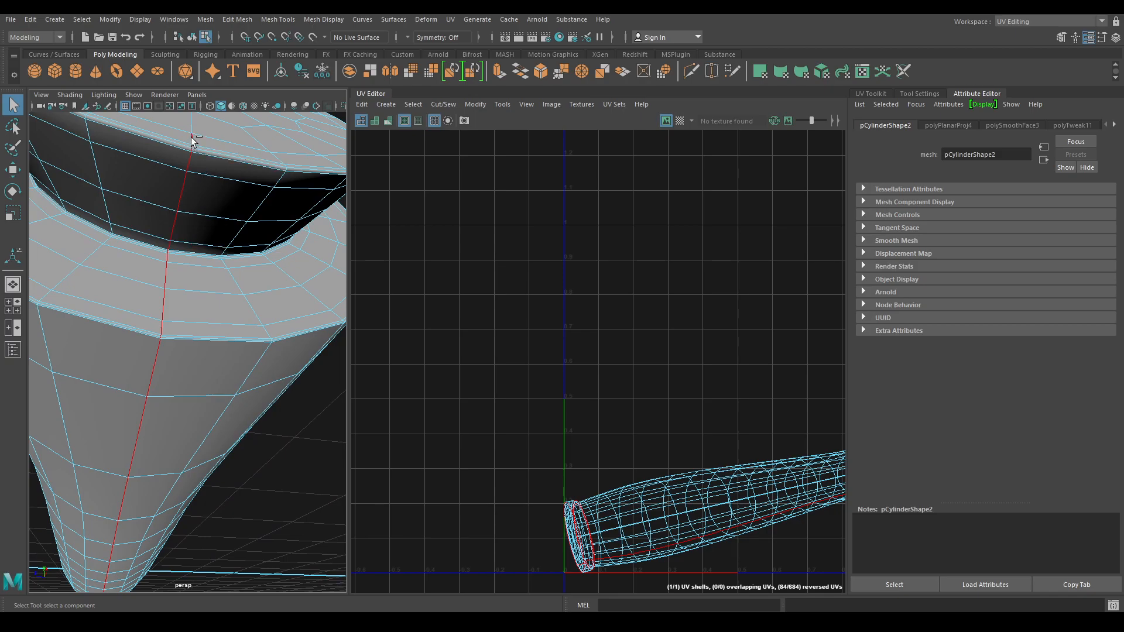
pyautogui.keyDown('ctrl'); pyautogui.moveTo(199, 147); pyautogui.dragTo(199, 148); pyautogui.keyUp('ctrl')
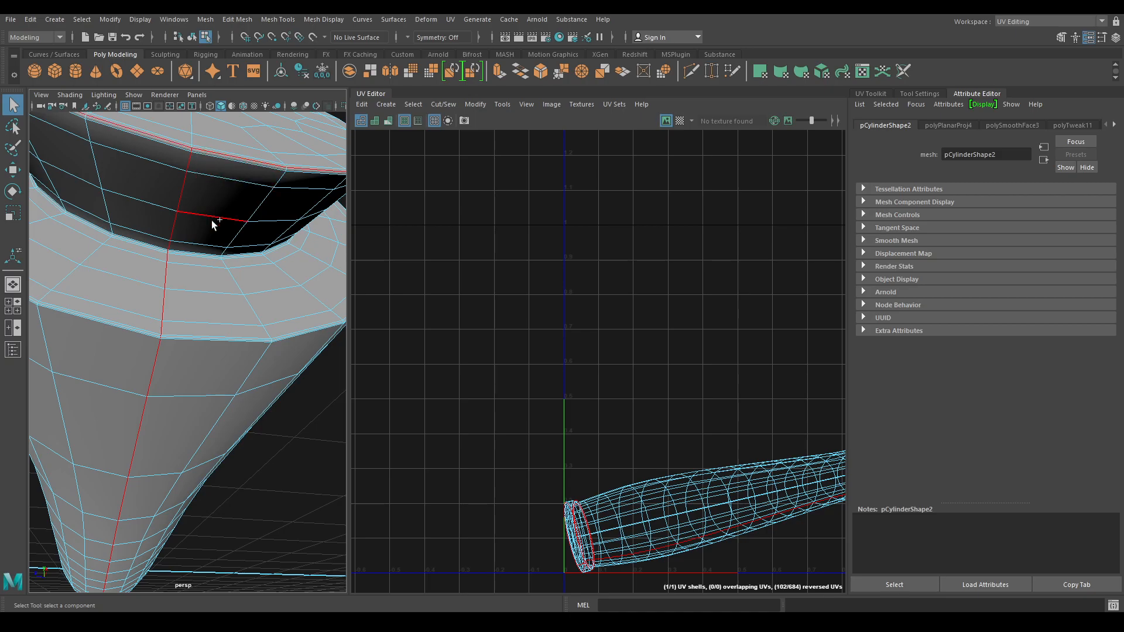
# - Remove the vertical edges and unwanted upper-rim edges from the seam selection
pyautogui.scroll(2, 172, 257)
pyautogui.scroll(1, 173, 261)
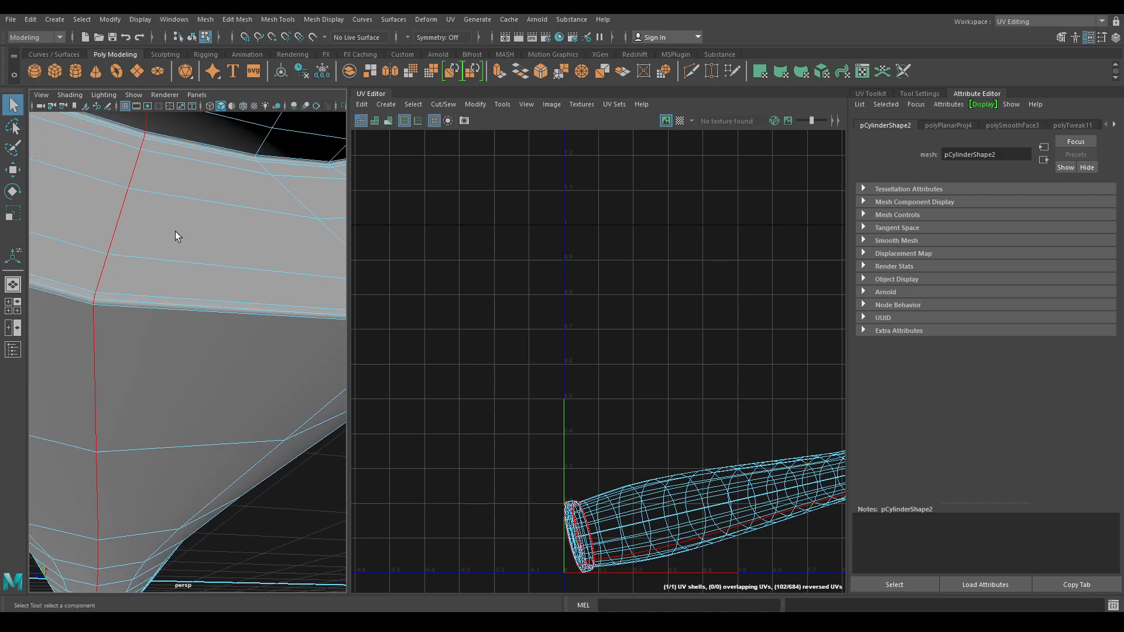
pyautogui.keyDown('alt'); pyautogui.moveTo(174, 231); pyautogui.dragTo(179, 237, button='middle'); pyautogui.keyUp('alt')
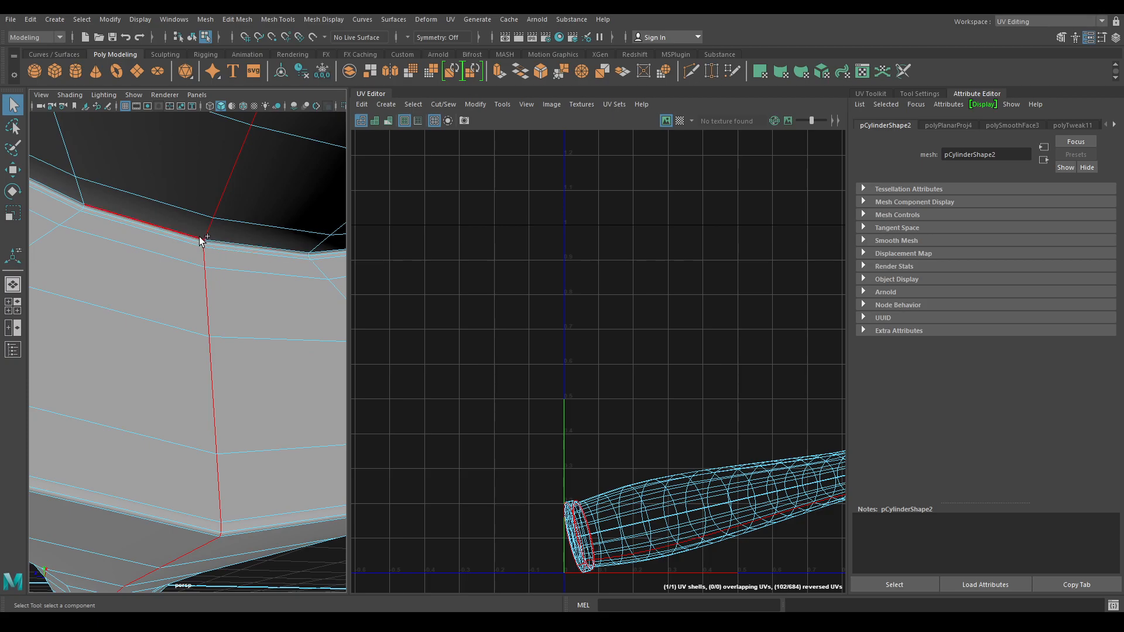
pyautogui.scroll(-3, 209, 265)
pyautogui.scroll(5, 209, 265)
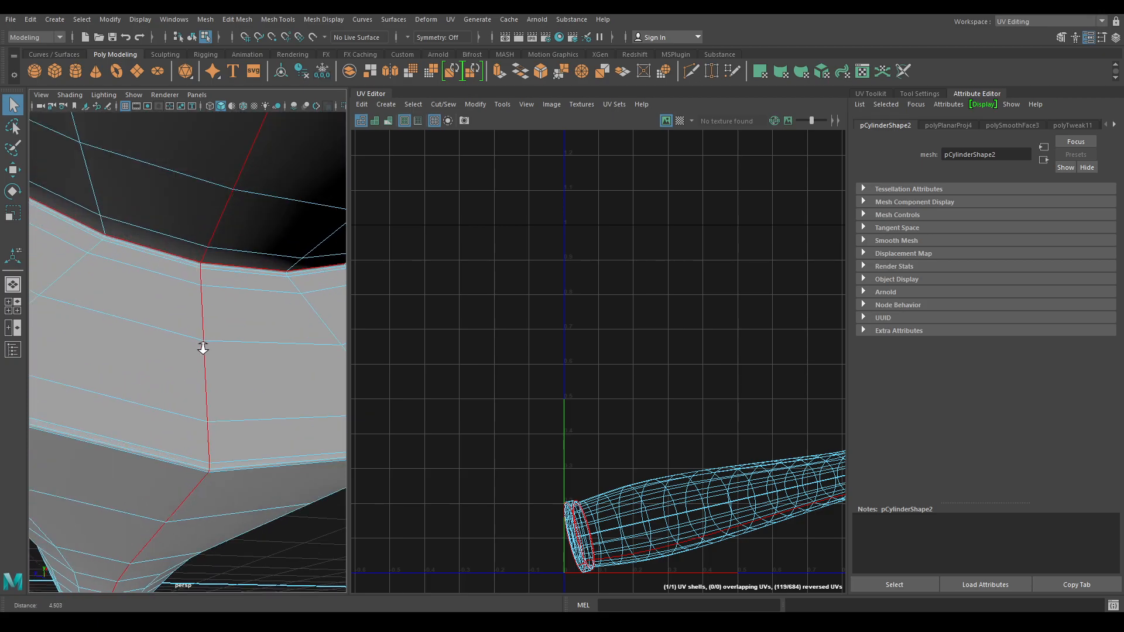
pyautogui.keyDown('ctrl'); pyautogui.moveTo(213, 321); pyautogui.dragTo(218, 461); pyautogui.keyUp('ctrl')
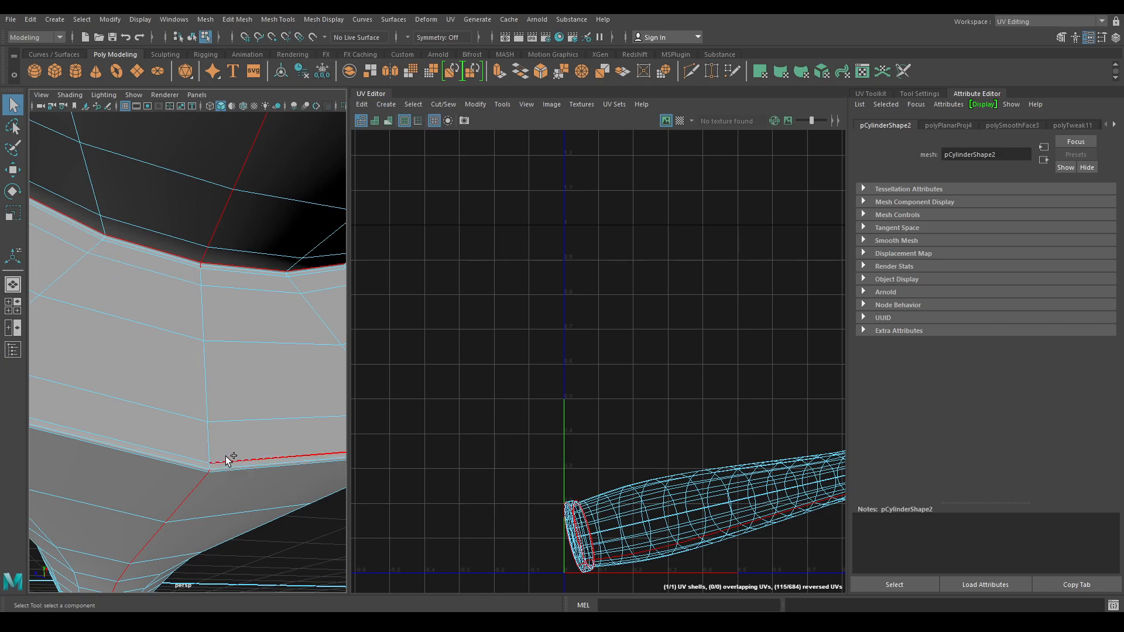
pyautogui.keyDown('ctrl'); pyautogui.moveTo(209, 280); pyautogui.dragTo(195, 268); pyautogui.keyUp('ctrl')
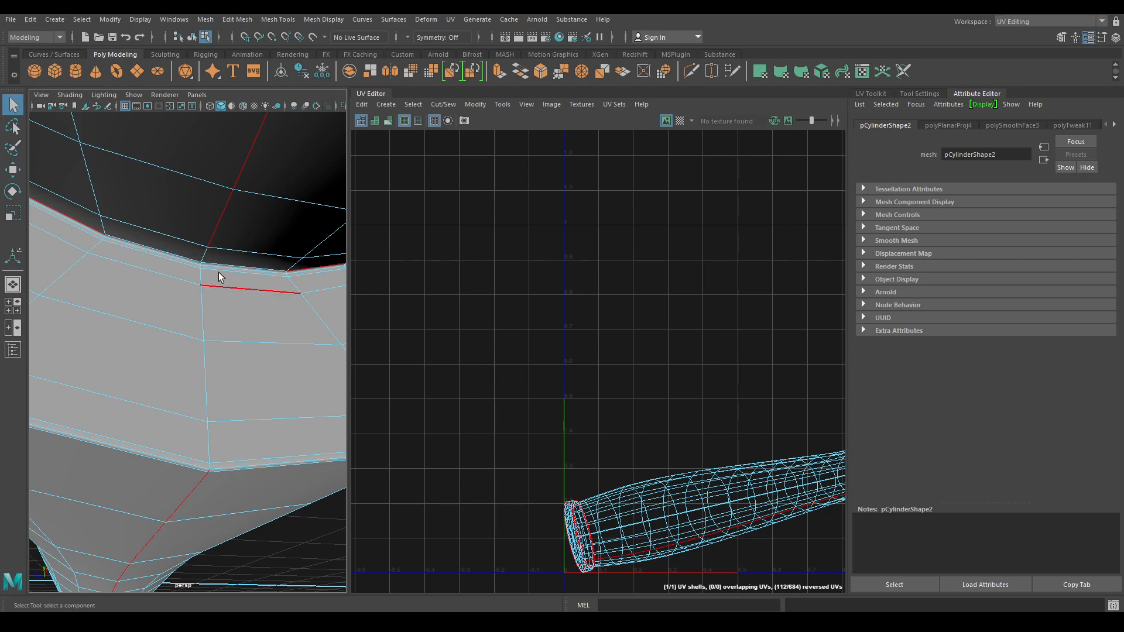
# - Add the upper-rim edges and the whole lower-rim edge loop to the seams
pyautogui.keyDown('shift'); pyautogui.click(215, 262); pyautogui.keyUp('shift')
pyautogui.keyDown('shift'); pyautogui.click(177, 255); pyautogui.keyUp('shift')
pyautogui.keyDown('shift'); pyautogui.click(230, 465); pyautogui.keyUp('shift')
pyautogui.keyDown('shift'); pyautogui.doubleClick(192, 464); pyautogui.keyUp('shift')
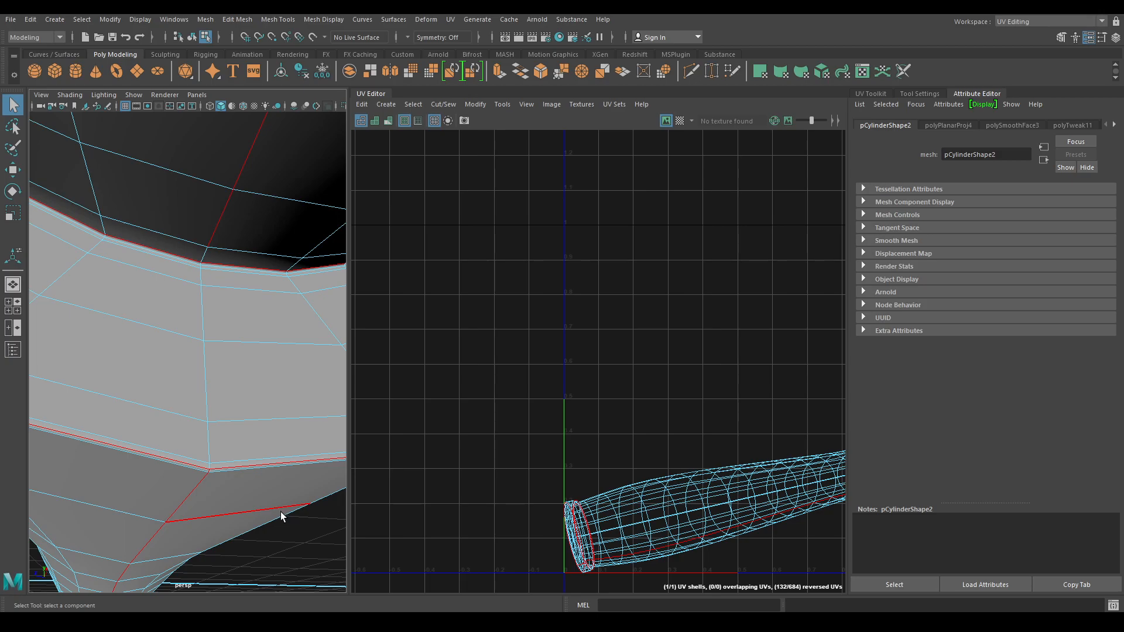
pyautogui.keyDown('alt'); pyautogui.moveTo(279, 511); pyautogui.dragTo(256, 435, button='right'); pyautogui.keyUp('alt')
pyautogui.keyDown('alt'); pyautogui.moveTo(255, 435); pyautogui.dragTo(343, 413); pyautogui.keyUp('alt')
# - Cut the handle UVs along the selected seams and unfold the six resulting shells
pyautogui.keyDown('shift'); pyautogui.rightClick(645, 378); pyautogui.keyUp('shift')
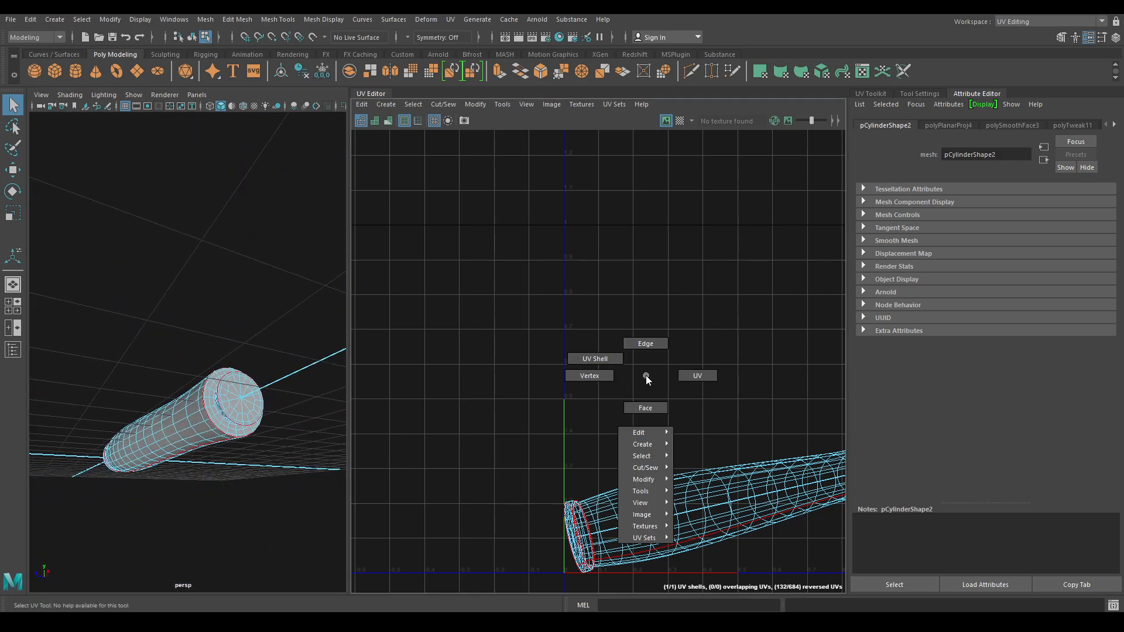
pyautogui.keyDown('shift'); pyautogui.moveTo(689, 262); pyautogui.dragTo(563, 271, button='right'); pyautogui.keyUp('shift')
pyautogui.press('w')
pyautogui.keyDown('alt'); pyautogui.moveTo(624, 401); pyautogui.dragTo(570, 316, button='right'); pyautogui.keyUp('alt')
pyautogui.keyDown('alt'); pyautogui.moveTo(567, 312); pyautogui.dragTo(456, 233, button='middle'); pyautogui.keyUp('alt')
pyautogui.moveTo(432, 268); pyautogui.dragTo(755, 408)
pyautogui.keyDown('shift'); pyautogui.moveTo(683, 251); pyautogui.dragTo(527, 249, button='right'); pyautogui.keyUp('shift')
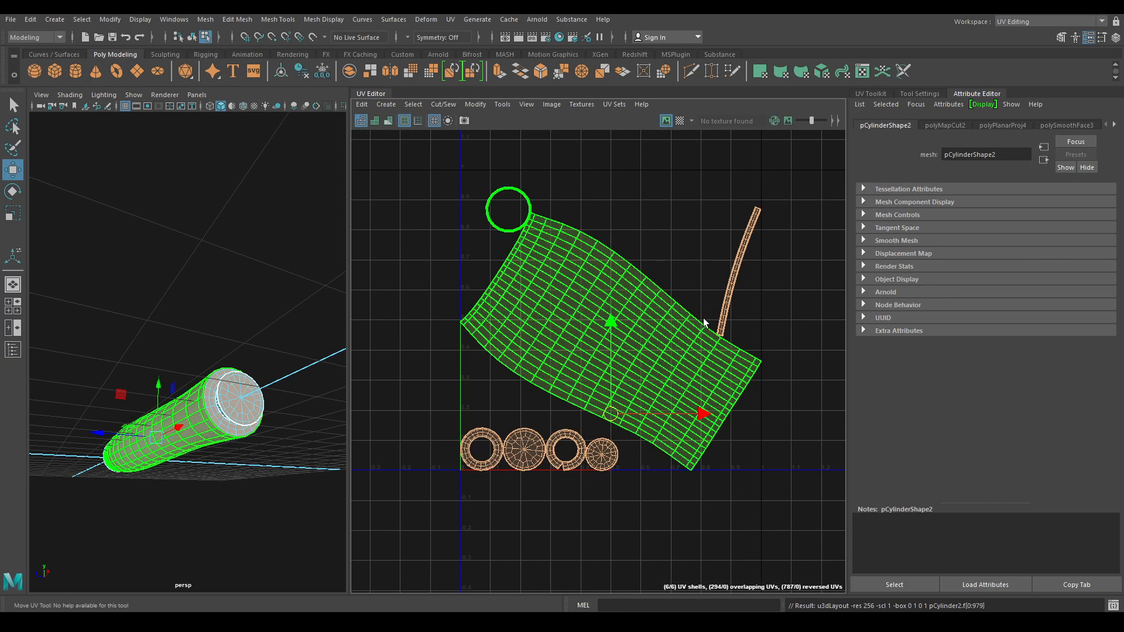
pyautogui.scroll(2, 642, 246)
pyautogui.moveTo(605, 327); pyautogui.dragTo(588, 281, button='right')
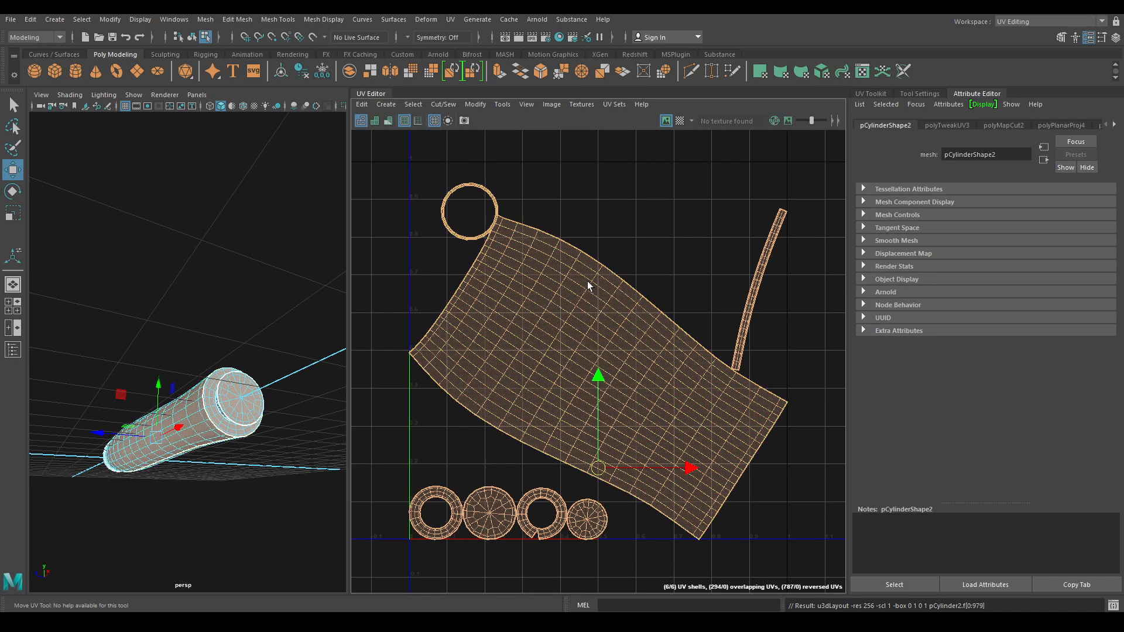
# - Rotate the large handle body shell about 75° clockwise to stand upright
pyautogui.click(584, 351)
pyautogui.keyDown('shift'); pyautogui.moveTo(639, 256); pyautogui.dragTo(586, 251, button='right'); pyautogui.keyUp('shift')
pyautogui.moveTo(495, 327); pyautogui.dragTo(553, 383, button='right')
pyautogui.click(554, 385)
pyautogui.press('e')
pyautogui.moveTo(633, 443); pyautogui.dragTo(505, 449)
pyautogui.click(726, 225)
pyautogui.scroll(8, 629, 311)
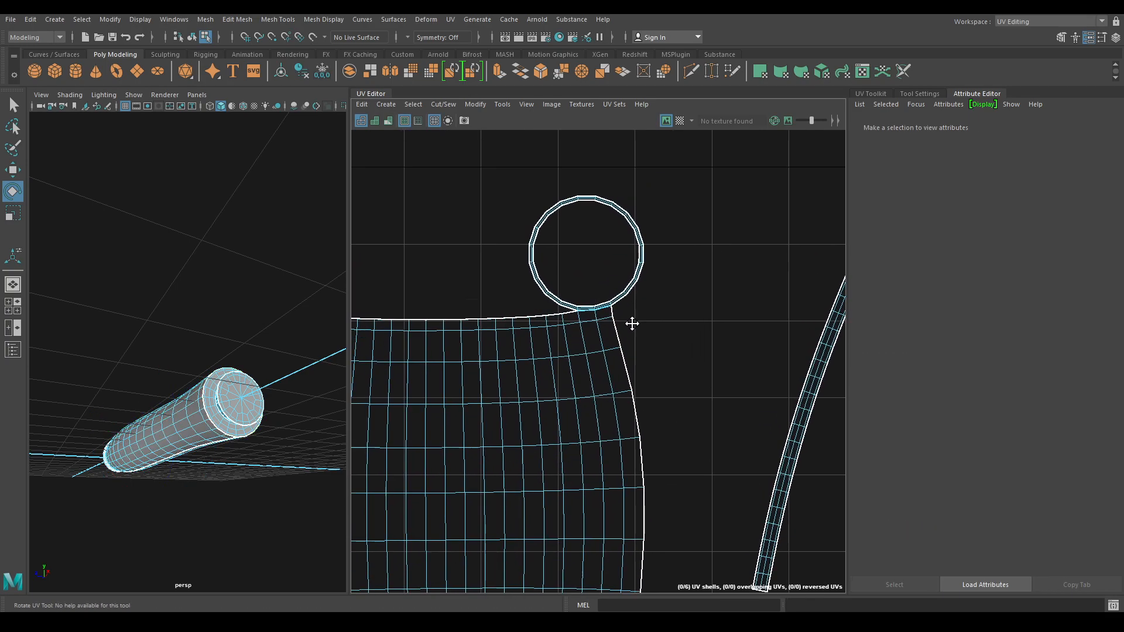
# - Cut the two edges where the ring meets the body and lay out those shells
pyautogui.moveTo(625, 370); pyautogui.dragTo(676, 560, button='right')
pyautogui.click(455, 300)
pyautogui.press('e')
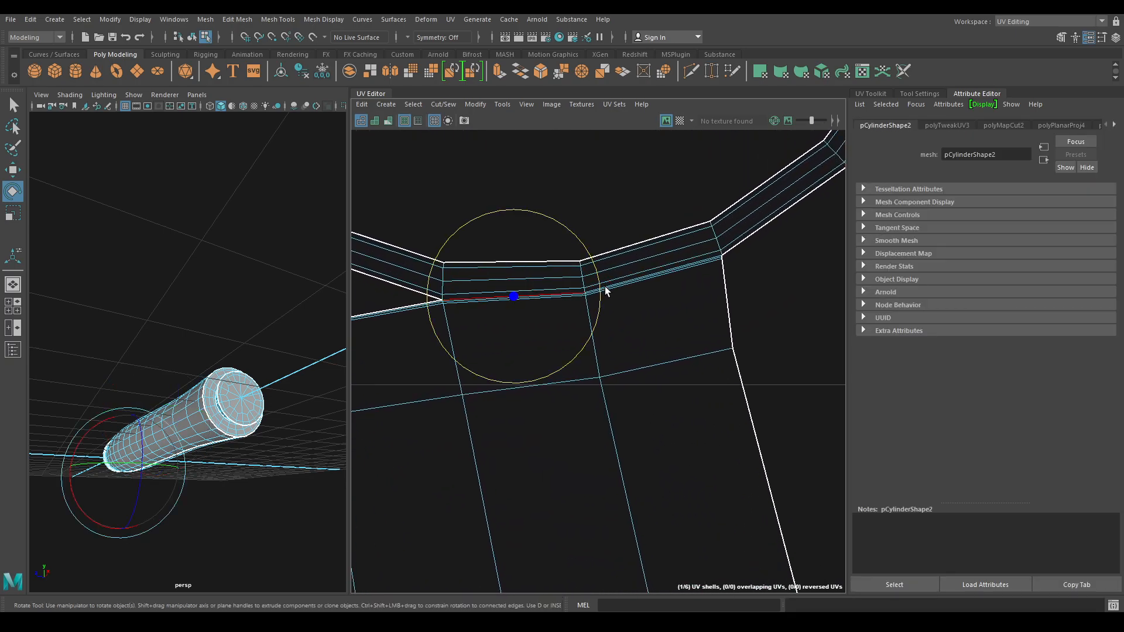
pyautogui.keyDown('shift'); pyautogui.click(690, 262); pyautogui.keyUp('shift')
pyautogui.keyDown('shift'); pyautogui.moveTo(787, 182); pyautogui.dragTo(724, 213, button='right'); pyautogui.keyUp('shift')
pyautogui.keyDown('alt'); pyautogui.moveTo(701, 351); pyautogui.dragTo(650, 51, button='right'); pyautogui.keyUp('alt')
pyautogui.moveTo(657, 409); pyautogui.dragTo(618, 398, button='right')
pyautogui.keyDown('alt'); pyautogui.moveTo(617, 398); pyautogui.dragTo(574, 46, button='right'); pyautogui.keyUp('alt')
pyautogui.moveTo(539, 378); pyautogui.dragTo(651, 477)
pyautogui.keyDown('shift'); pyautogui.moveTo(650, 339); pyautogui.dragTo(515, 326, button='right'); pyautogui.keyUp('shift')
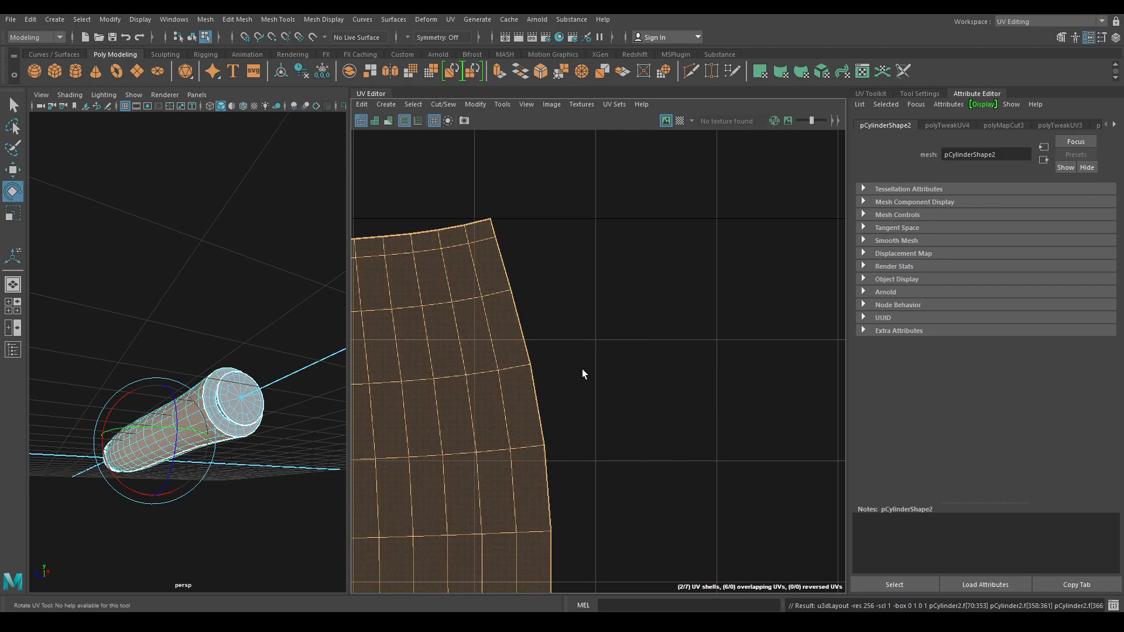
pyautogui.press('f')
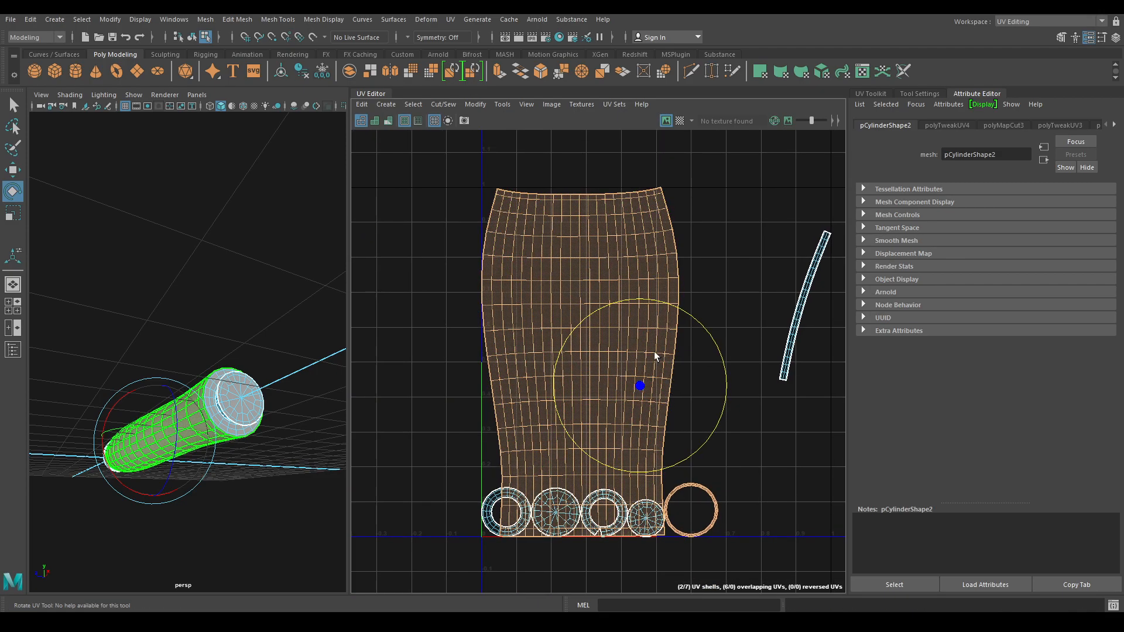
# - Lay out all seven handle shells together, including the thin strip, then clear the selection
pyautogui.press('w')
pyautogui.rightClick(571, 313)
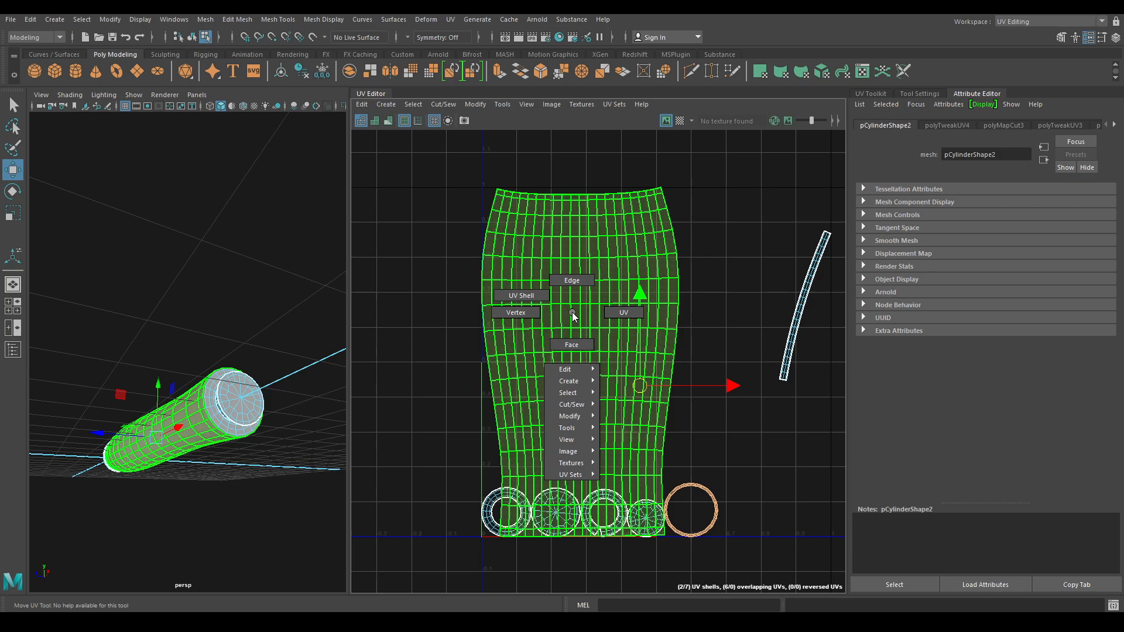
pyautogui.moveTo(567, 275); pyautogui.dragTo(569, 276, button='right')
pyautogui.rightClick(570, 278)
pyautogui.moveTo(825, 282); pyautogui.dragTo(572, 271, button='right')
pyautogui.click(800, 284)
pyautogui.scroll(-3, 612, 258)
pyautogui.moveTo(417, 201); pyautogui.dragTo(723, 527)
pyautogui.keyDown('shift'); pyautogui.moveTo(681, 206); pyautogui.dragTo(573, 257, button='right'); pyautogui.keyUp('shift')
pyautogui.moveTo(206, 349); pyautogui.dragTo(270, 275, button='right')
pyautogui.click(269, 280)
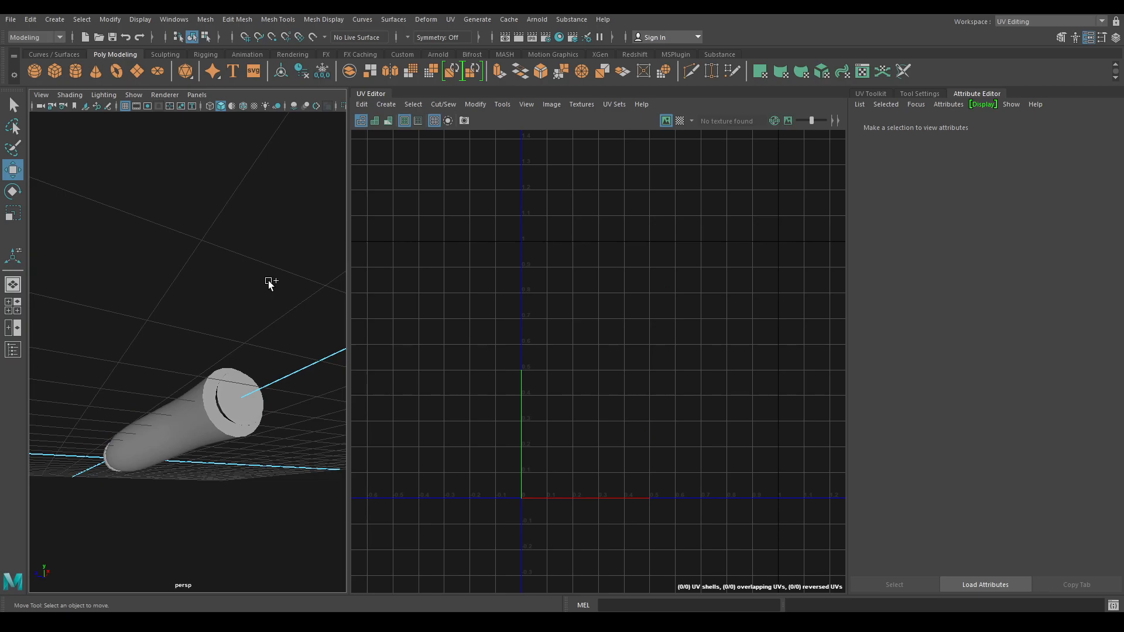
# - Unhide the guard, blade and reference plane, then select the blade, guard and handle
pyautogui.hotkey('ctrl', 's')
pyautogui.click(977, 458)
pyautogui.hotkey('ctrl', 'shift', 'h')
pyautogui.keyDown('alt'); pyautogui.moveTo(258, 411); pyautogui.dragTo(355, 421); pyautogui.keyUp('alt')
pyautogui.keyDown('alt'); pyautogui.moveTo(248, 395); pyautogui.dragTo(302, 361); pyautogui.keyUp('alt')
pyautogui.moveTo(302, 295); pyautogui.dragTo(99, 393)
# - Lay out all 13 UV shells of the three parts together in one tile
pyautogui.moveTo(658, 204); pyautogui.dragTo(610, 185, button='right')
pyautogui.moveTo(405, 198); pyautogui.dragTo(810, 526)
pyautogui.keyDown('shift'); pyautogui.moveTo(671, 199); pyautogui.dragTo(542, 208, button='right'); pyautogui.keyUp('shift')
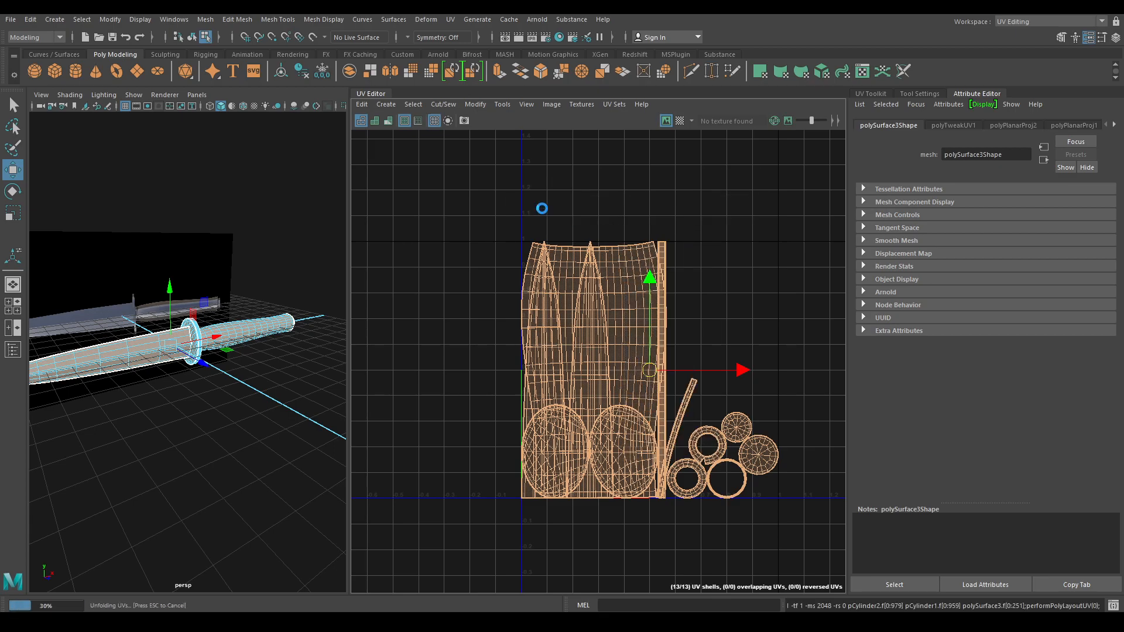
pyautogui.keyDown('shift'); pyautogui.moveTo(736, 196); pyautogui.dragTo(599, 258, button='right'); pyautogui.keyUp('shift')
pyautogui.moveTo(137, 283); pyautogui.dragTo(218, 247, button='right')
pyautogui.click(313, 261)
# - Preview the checker pattern on the guard, handle and combined knife mesh, then turn it off
pyautogui.keyDown('alt'); pyautogui.moveTo(272, 296); pyautogui.dragTo(297, 301); pyautogui.keyUp('alt')
pyautogui.scroll(4, 297, 300)
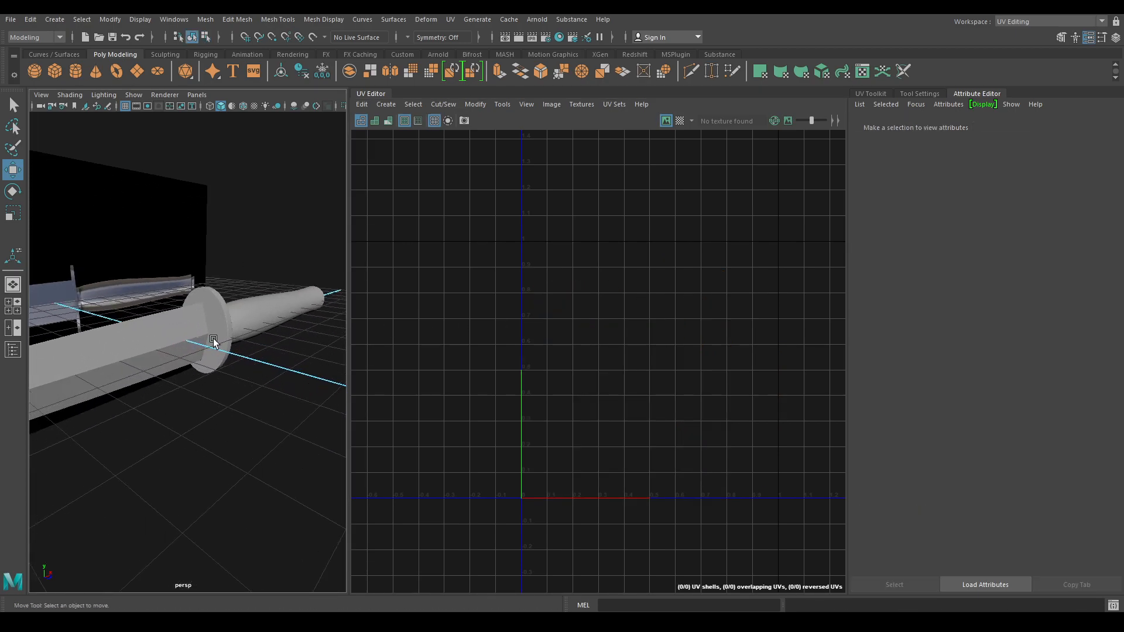
pyautogui.click(213, 339)
pyautogui.click(679, 121)
pyautogui.click(136, 375)
pyautogui.click(233, 454)
pyautogui.click(213, 339)
pyautogui.keyDown('alt'); pyautogui.moveTo(268, 451); pyautogui.dragTo(249, 348); pyautogui.keyUp('alt')
pyautogui.scroll(-4, 241, 388)
pyautogui.click(679, 121)
pyautogui.scroll(-4, 279, 370)
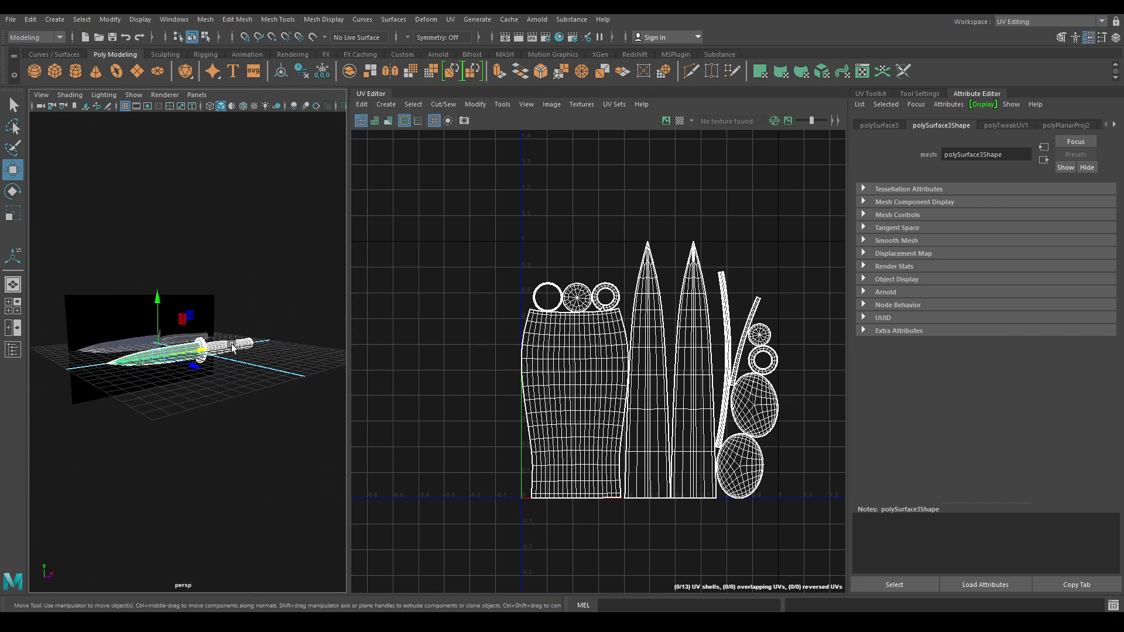
# - Delete the knife's construction history and reselect the knife mesh
pyautogui.click(30, 19)
pyautogui.moveTo(88, 157)
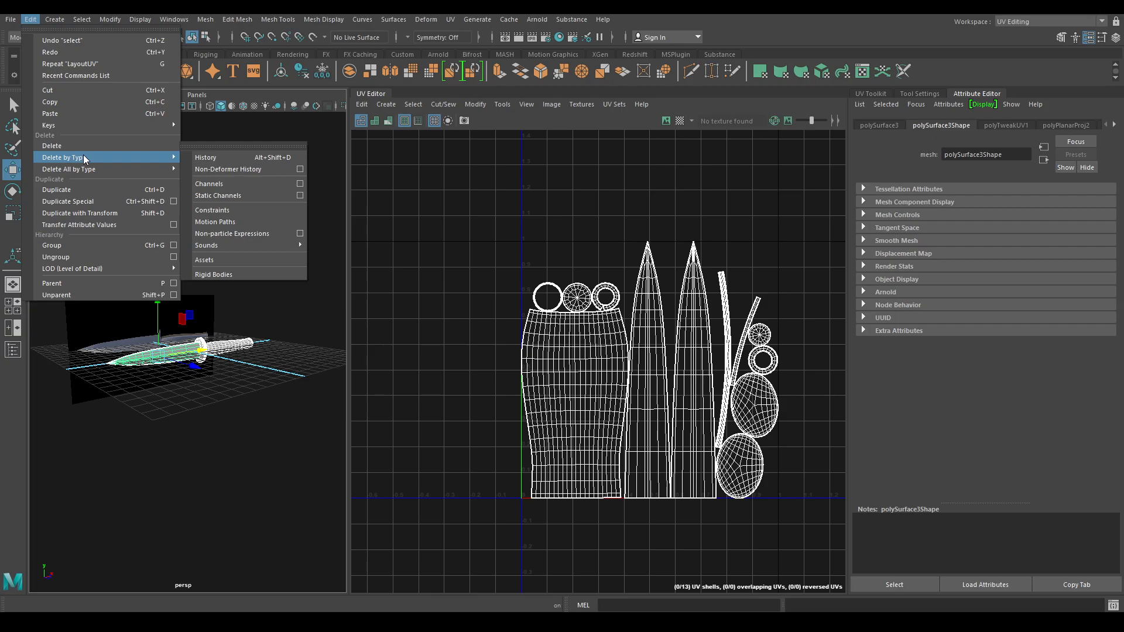
pyautogui.click(216, 155)
pyautogui.click(266, 303)
pyautogui.moveTo(95, 437); pyautogui.dragTo(243, 297)
pyautogui.keyDown('shift'); pyautogui.moveTo(244, 297); pyautogui.dragTo(221, 545, button='right'); pyautogui.keyUp('shift')
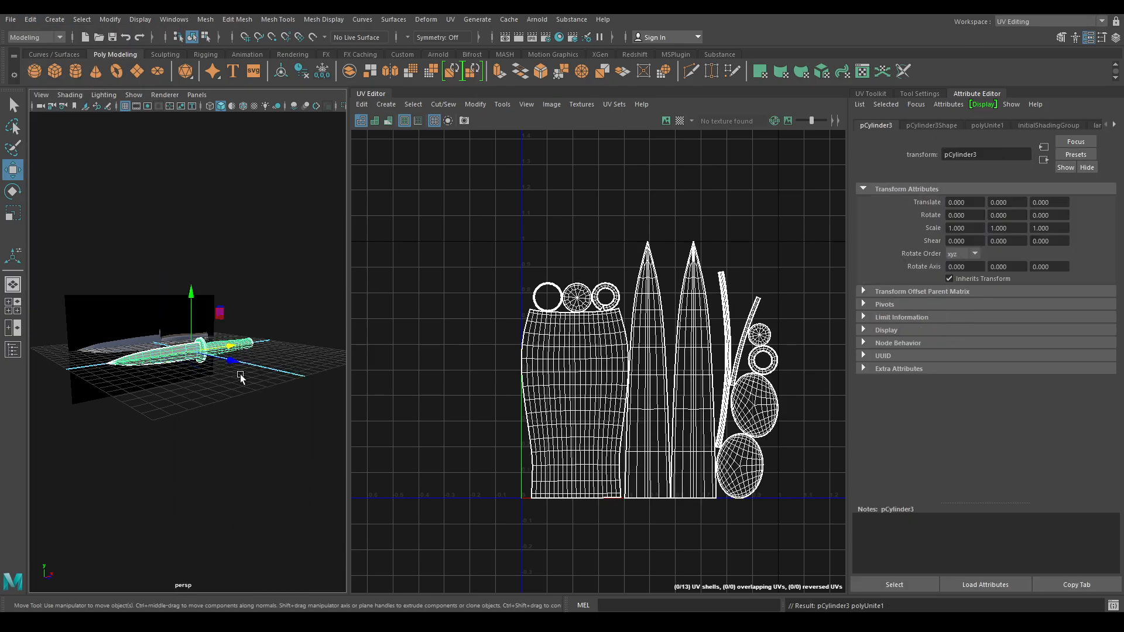
# - Export the selected knife as 'Knife' with the OBJexport file type
pyautogui.click(11, 19)
pyautogui.click(62, 171)
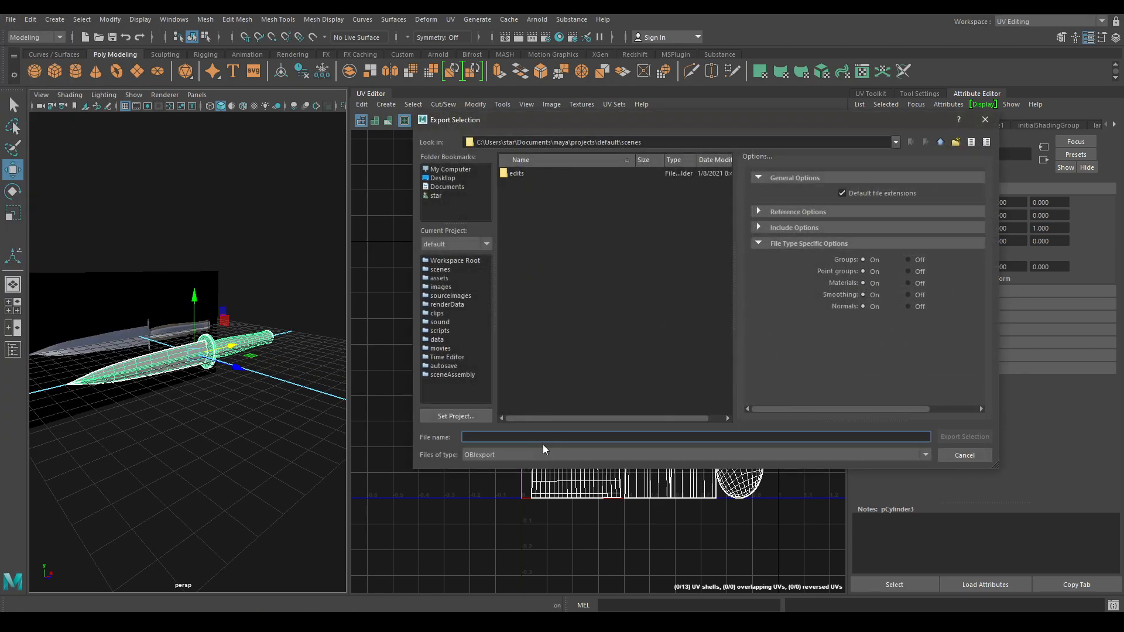
pyautogui.write('Knife')
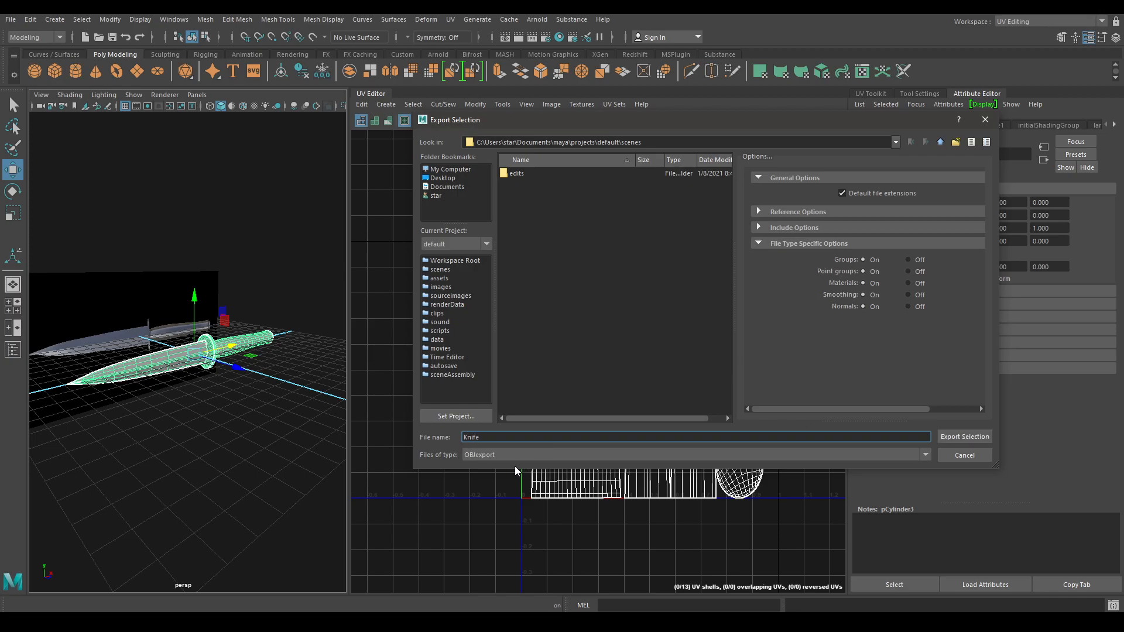
pyautogui.click(490, 455)
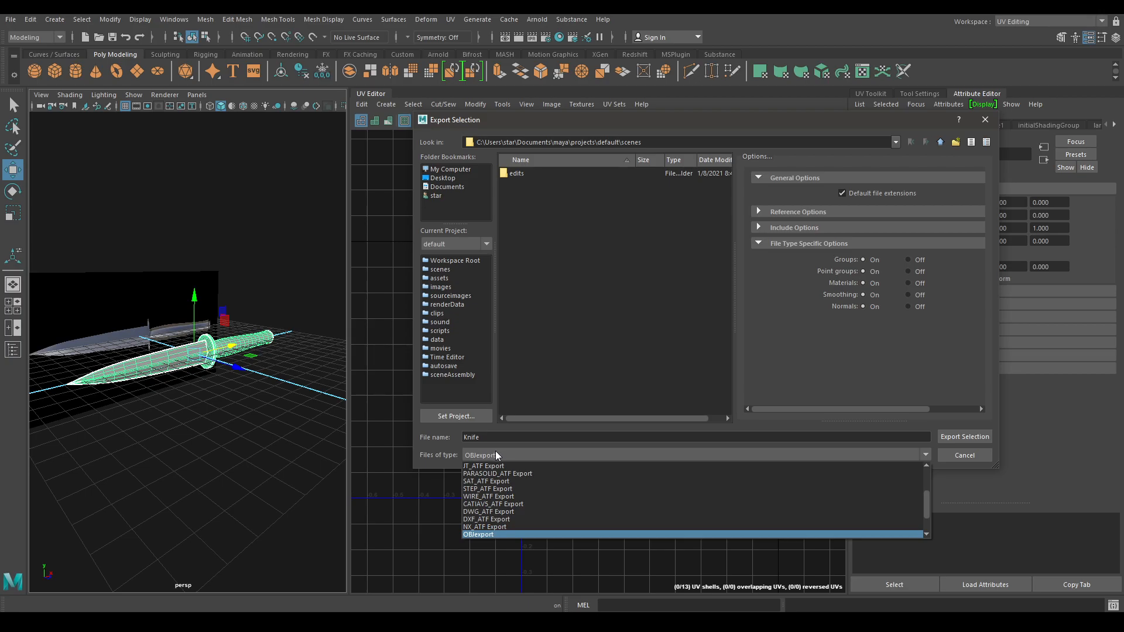
pyautogui.click(496, 455)
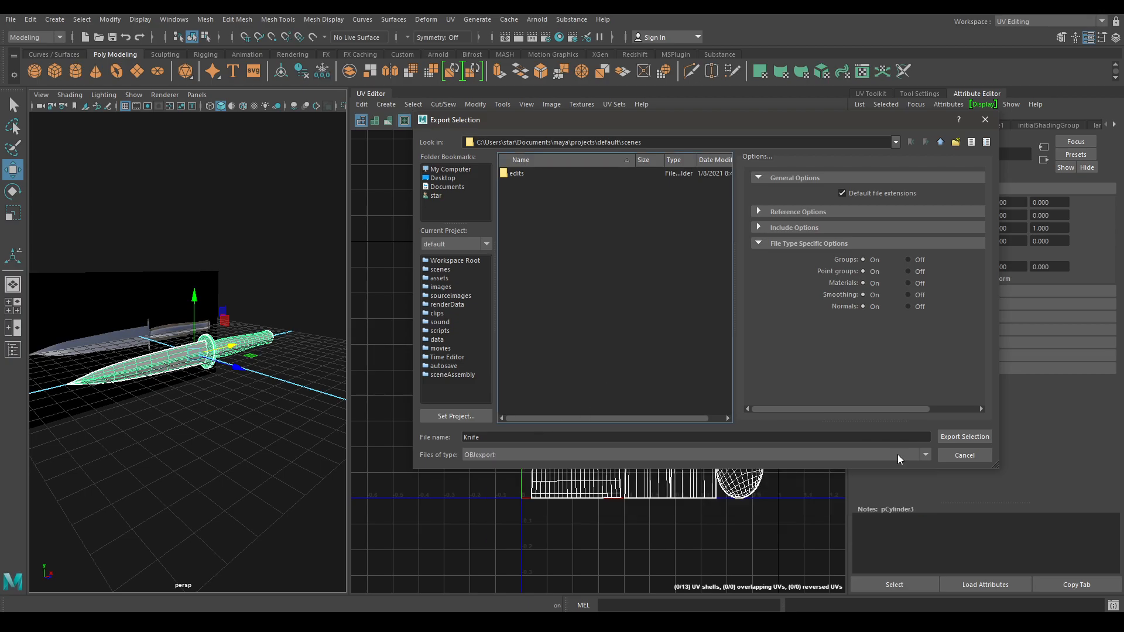
pyautogui.click(953, 442)
pyautogui.scroll(-5, 202, 404)
pyautogui.keyDown('alt'); pyautogui.moveTo(202, 437); pyautogui.dragTo(244, 490); pyautogui.keyUp('alt')
pyautogui.scroll(5, 244, 490)
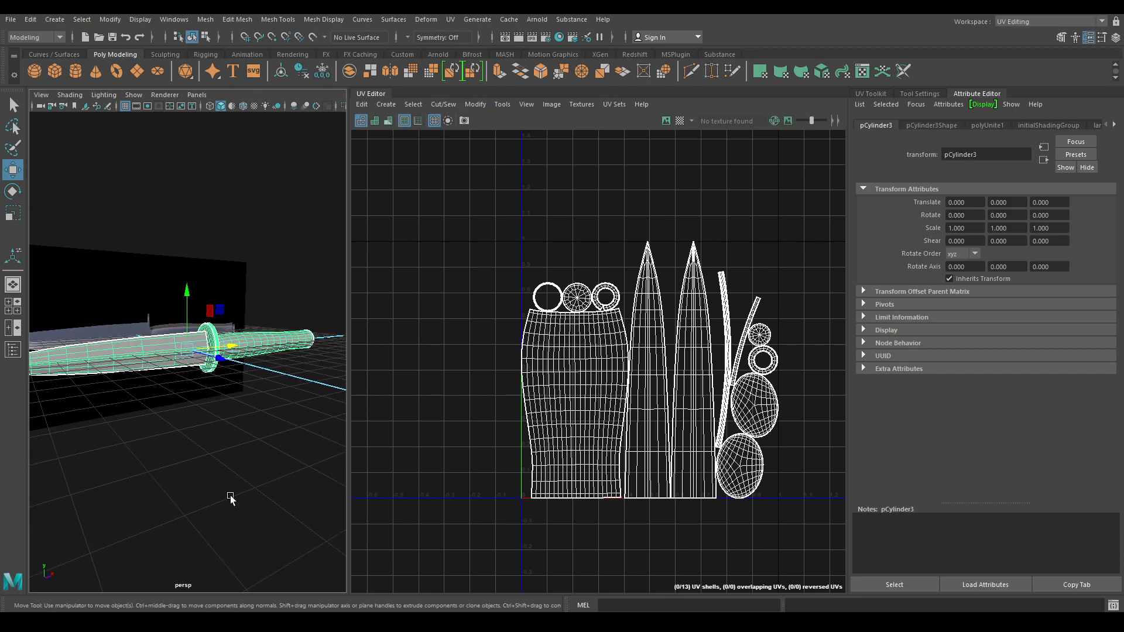
# - Switch to My Workspace, look over the whole knife and deselect it
pyautogui.click(1036, 23)
pyautogui.click(1036, 35)
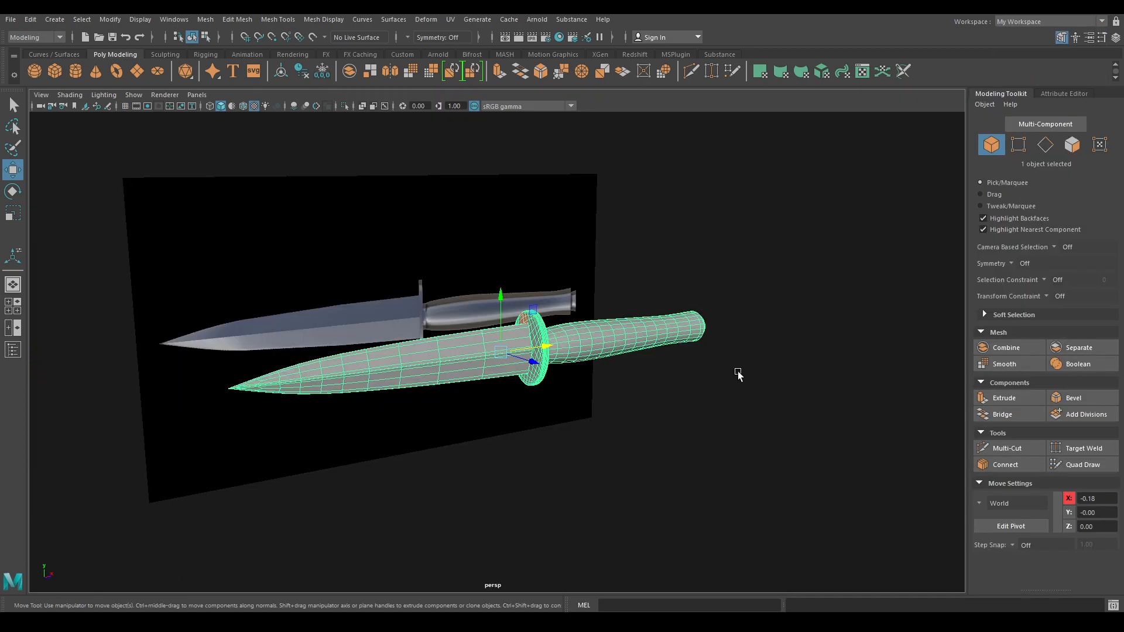
pyautogui.keyDown('alt'); pyautogui.moveTo(707, 392); pyautogui.dragTo(607, 359); pyautogui.keyUp('alt')
pyautogui.keyDown('alt'); pyautogui.moveTo(607, 359); pyautogui.dragTo(671, 563, button='right'); pyautogui.keyUp('alt')
pyautogui.keyDown('alt'); pyautogui.moveTo(651, 502); pyautogui.dragTo(545, 529); pyautogui.keyUp('alt')
pyautogui.keyDown('alt'); pyautogui.moveTo(545, 529); pyautogui.dragTo(394, 244, button='right'); pyautogui.keyUp('alt')
pyautogui.keyDown('alt'); pyautogui.moveTo(394, 243); pyautogui.dragTo(409, 351); pyautogui.keyUp('alt')
pyautogui.click(420, 257)
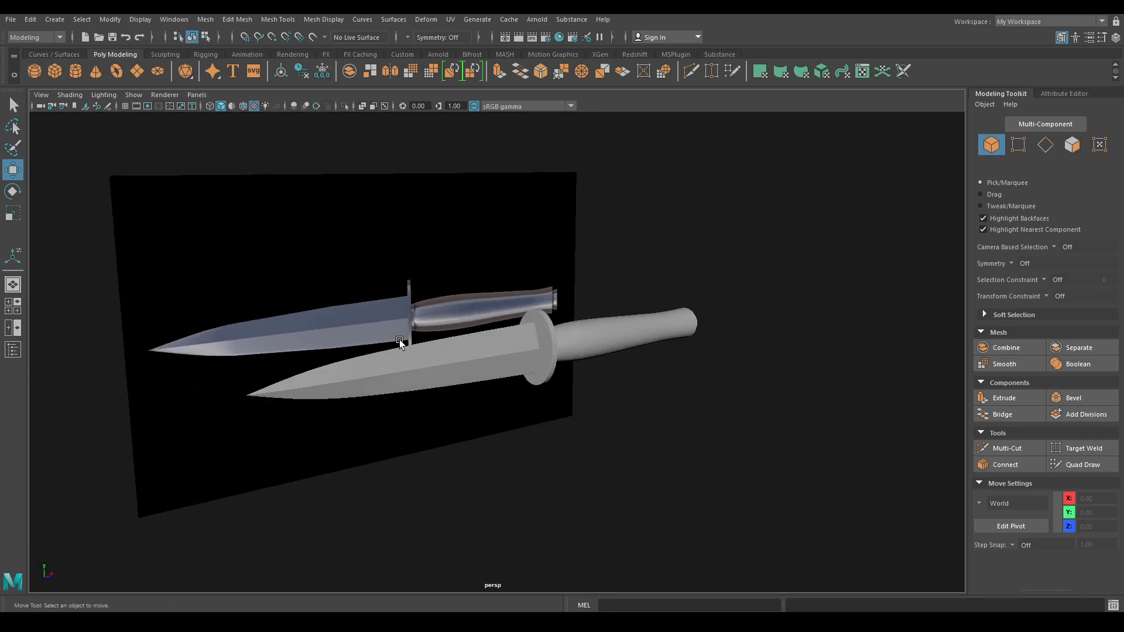